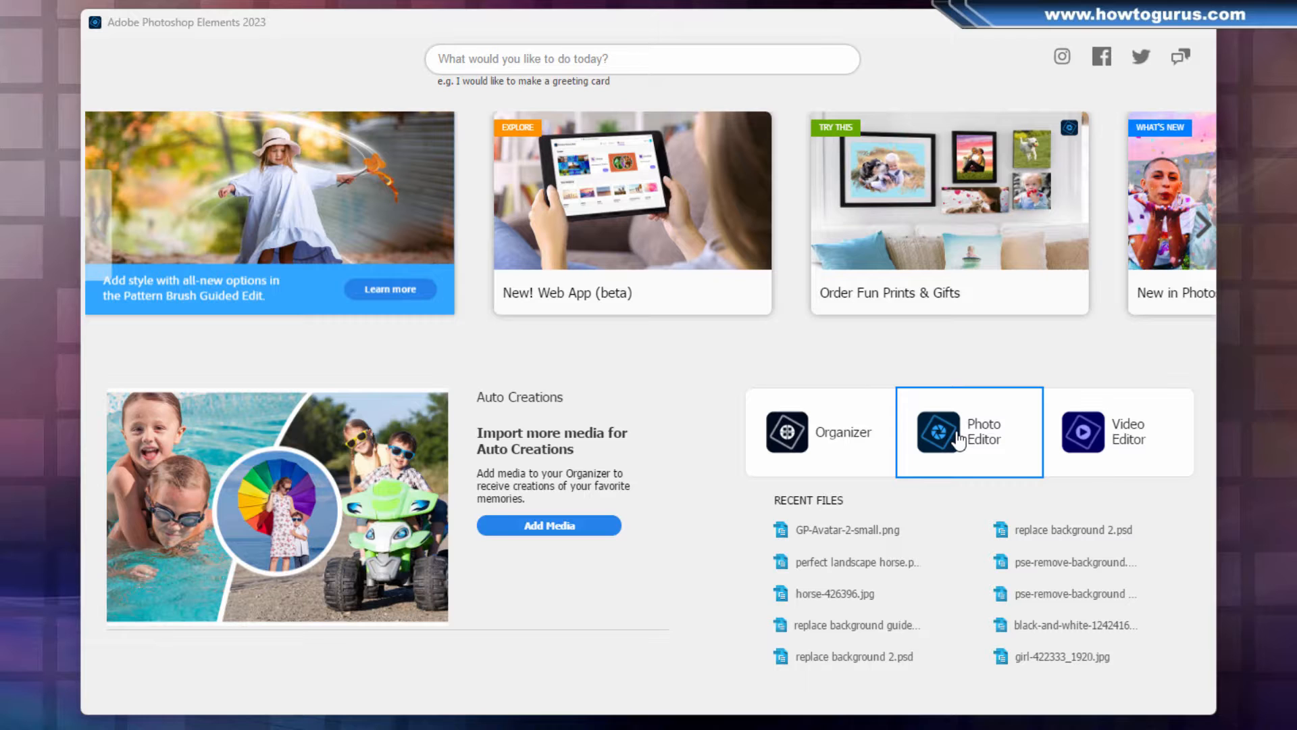
Step: Open the Organizer and send the photo of the woman jumping on the beach to the Photoshop Elements Editor
{"action": "left_click", "coordinate": [959, 439]}
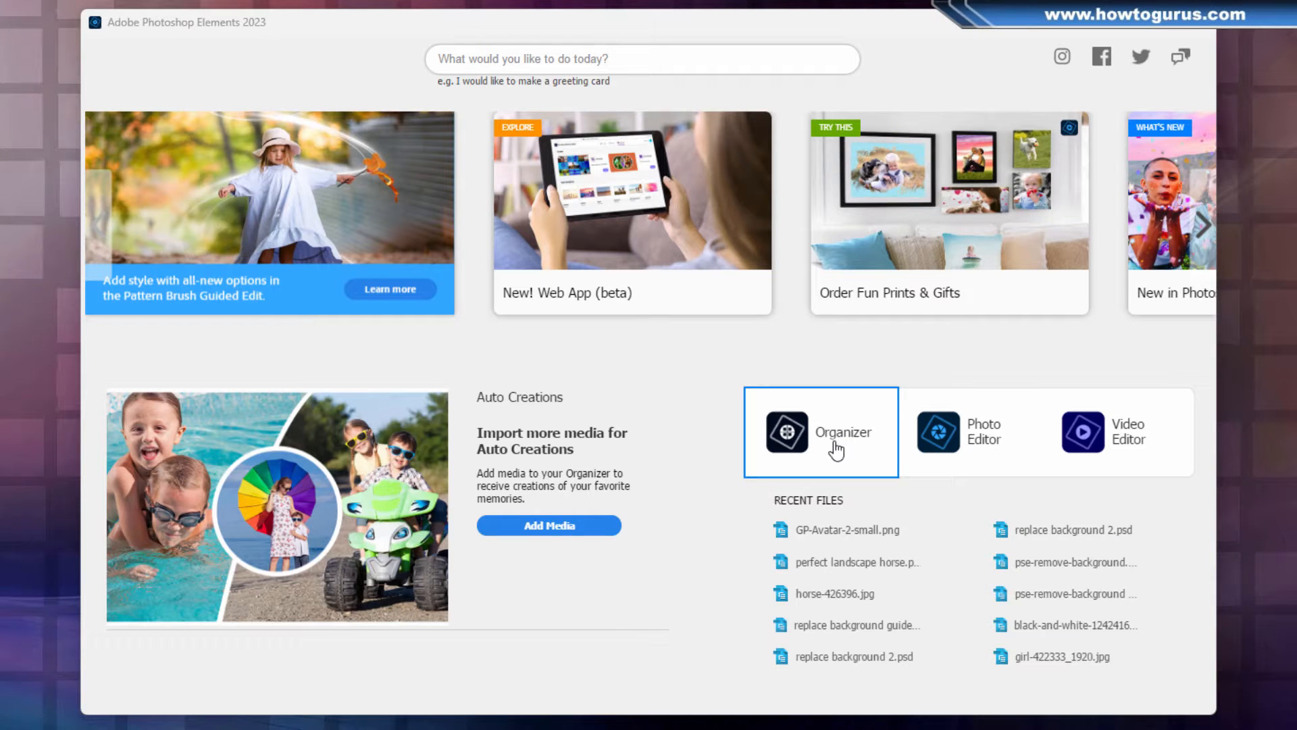
{"action": "left_click", "coordinate": [835, 445]}
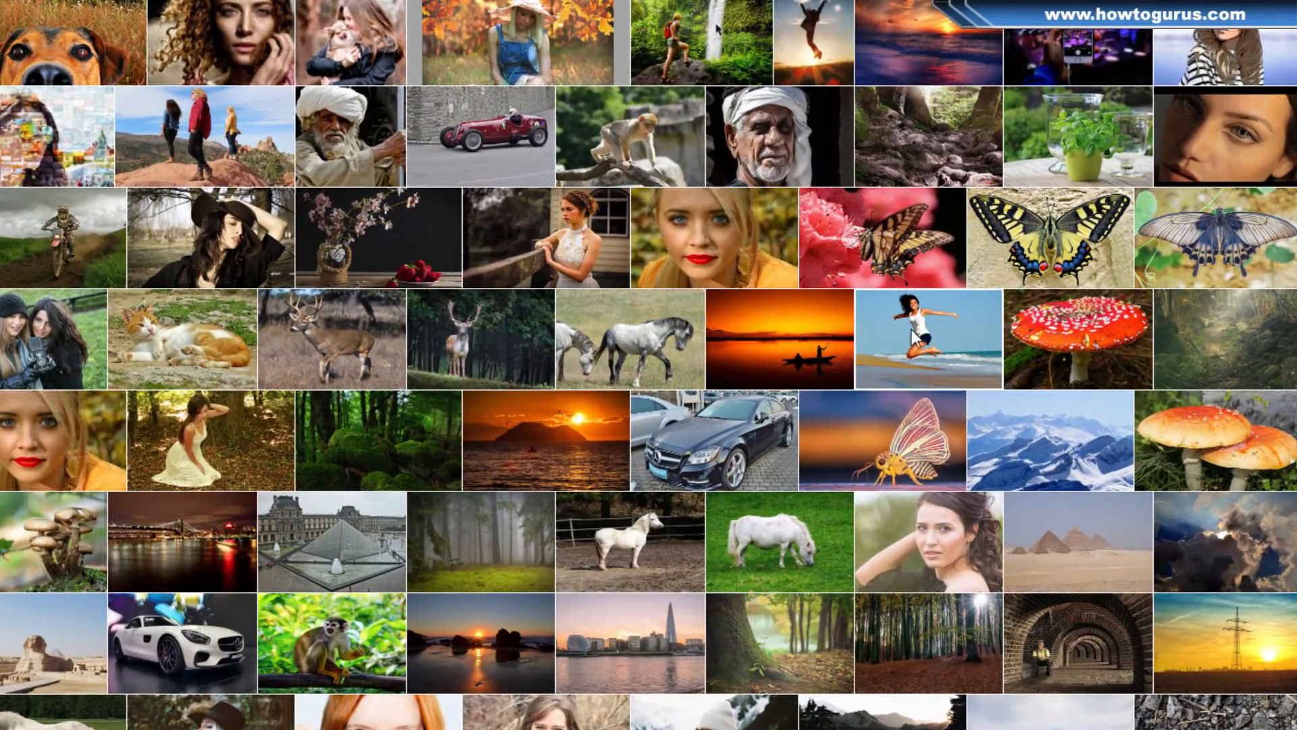
{"action": "right_click", "coordinate": [901, 341]}
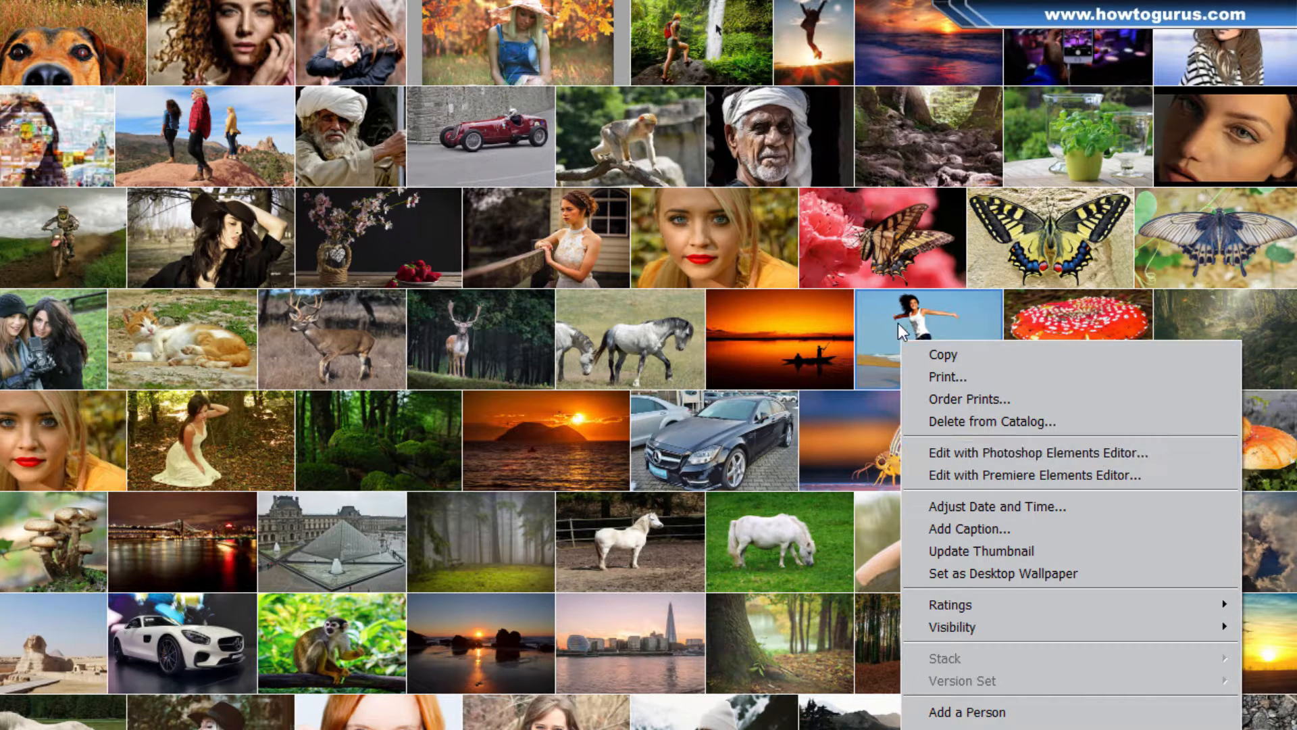
{"action": "left_click", "coordinate": [883, 310]}
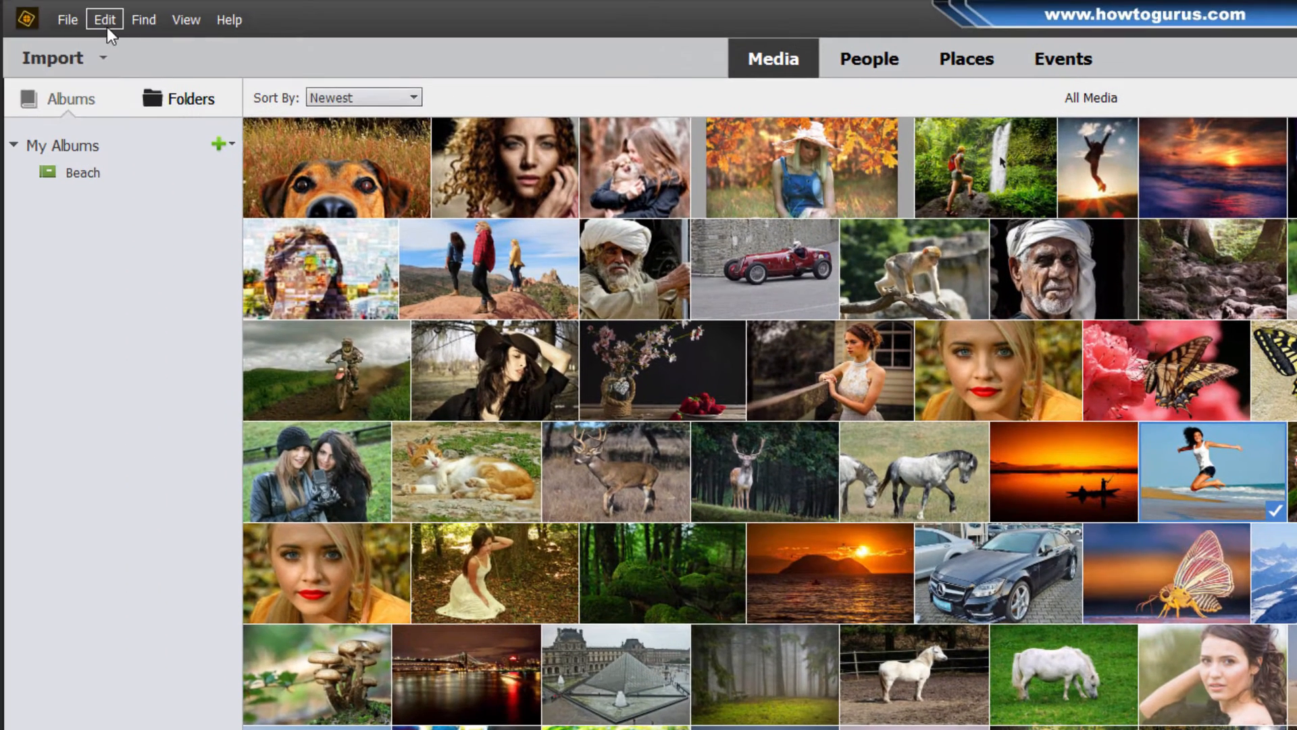
{"action": "left_click", "coordinate": [104, 18]}
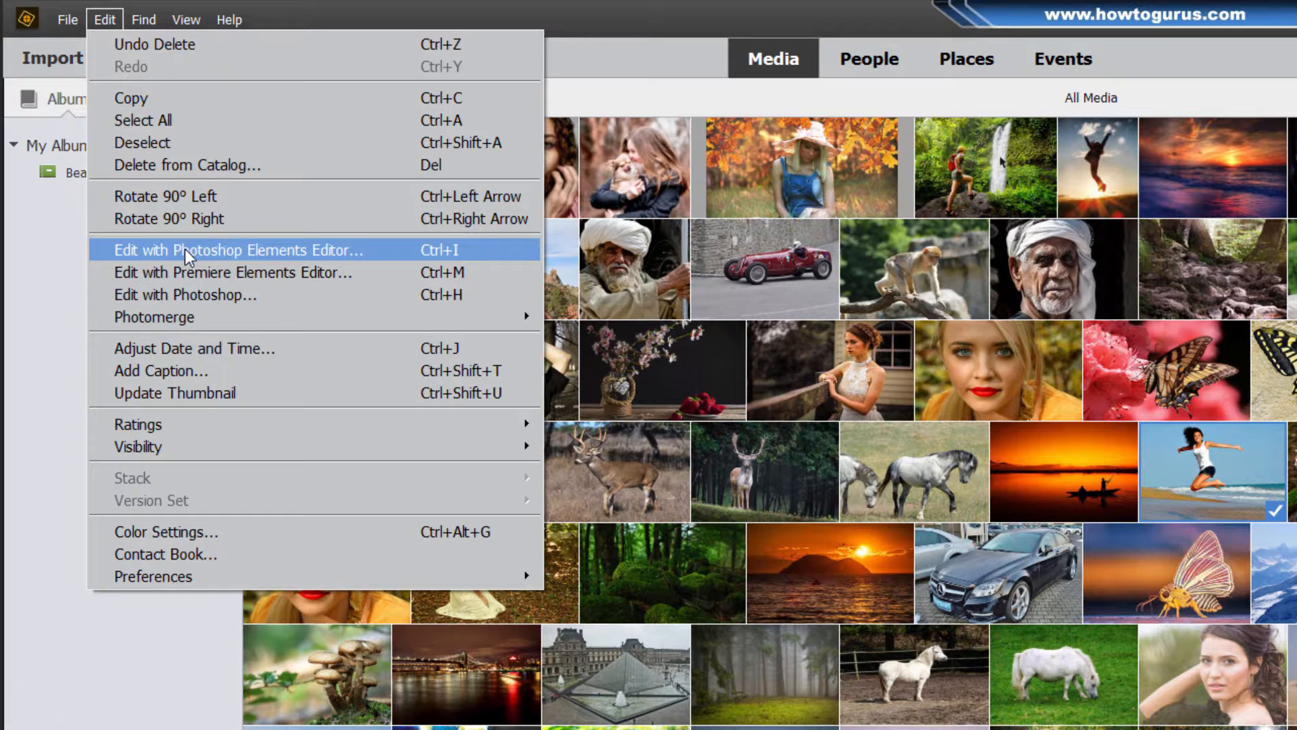
{"action": "left_click", "coordinate": [476, 250]}
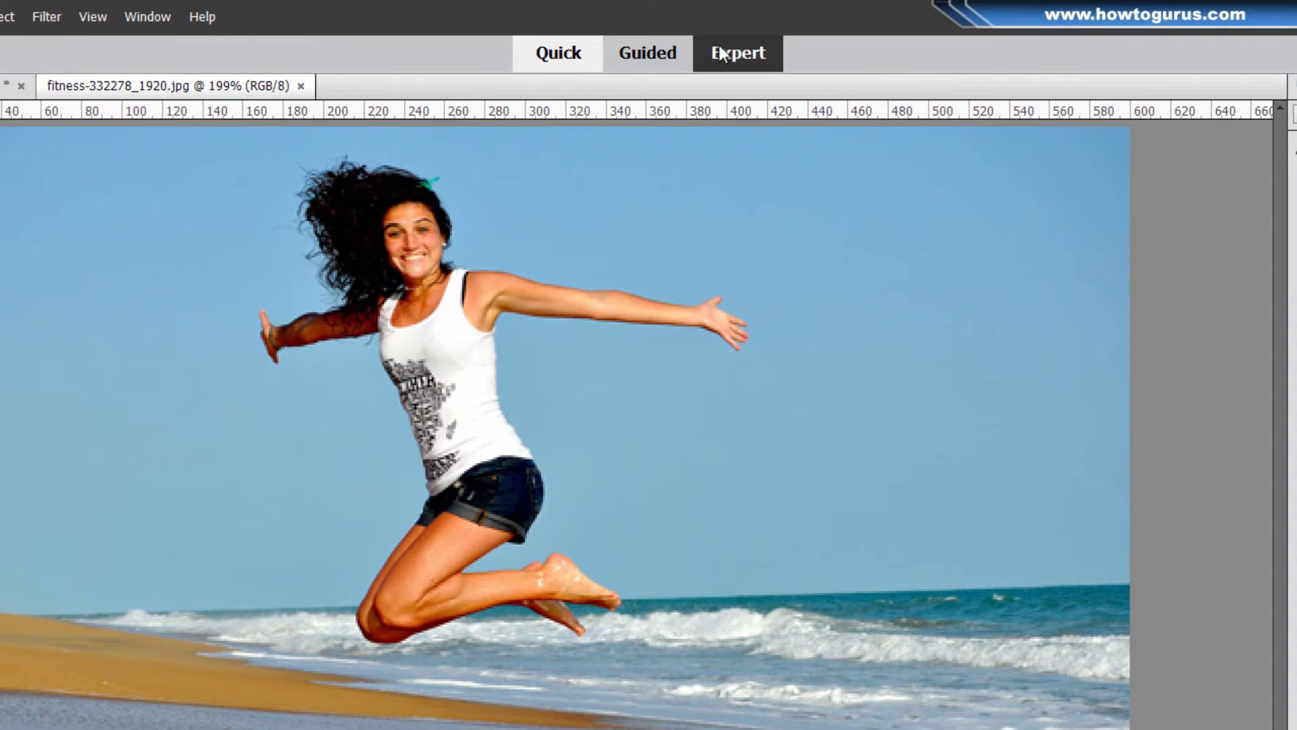
Step: Look through the Quick and Guided editing modes and return to Expert mode
{"action": "left_click", "coordinate": [560, 53]}
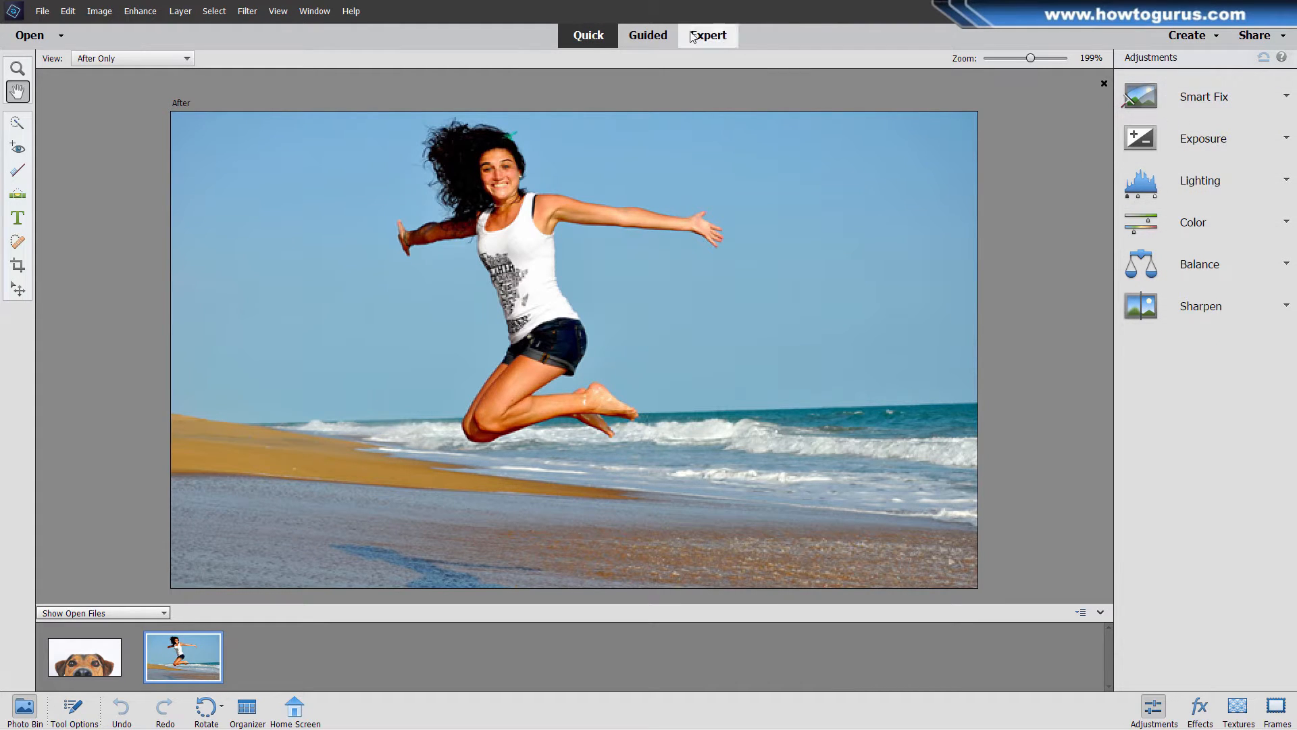
{"action": "left_click", "coordinate": [653, 36]}
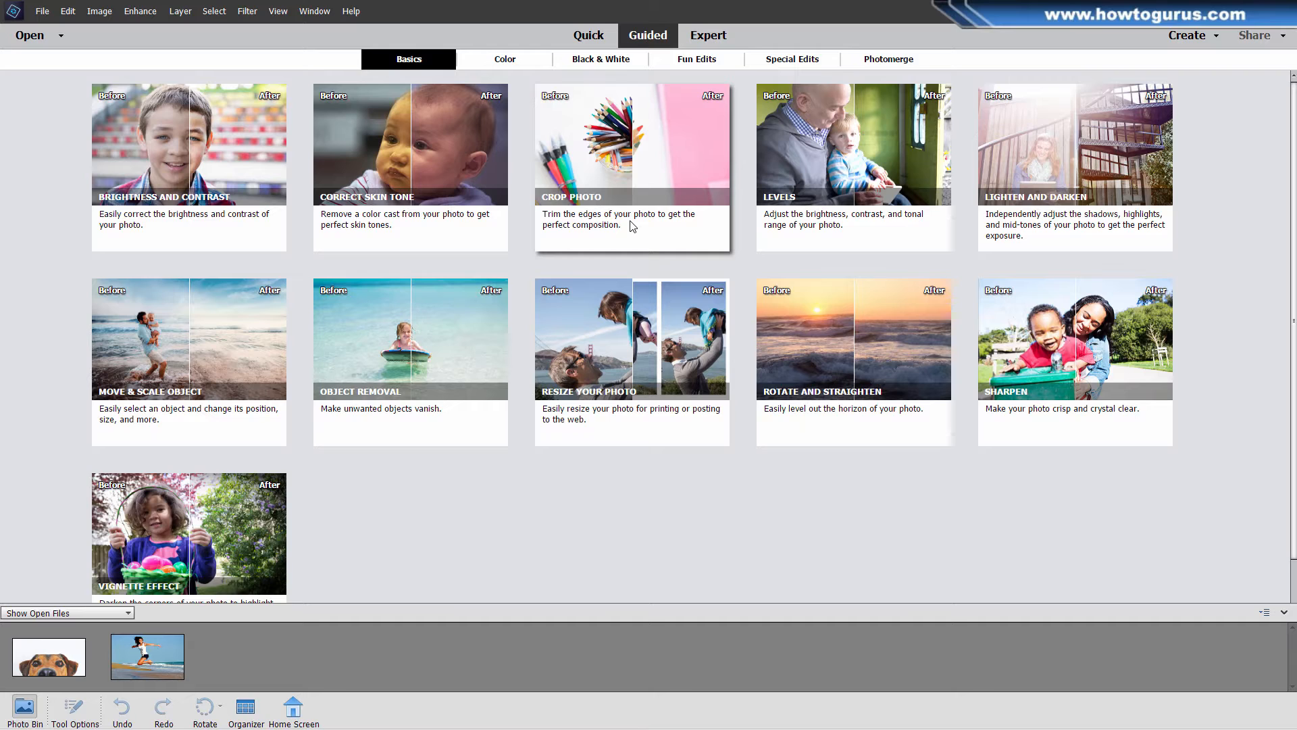
{"action": "left_click", "coordinate": [708, 37]}
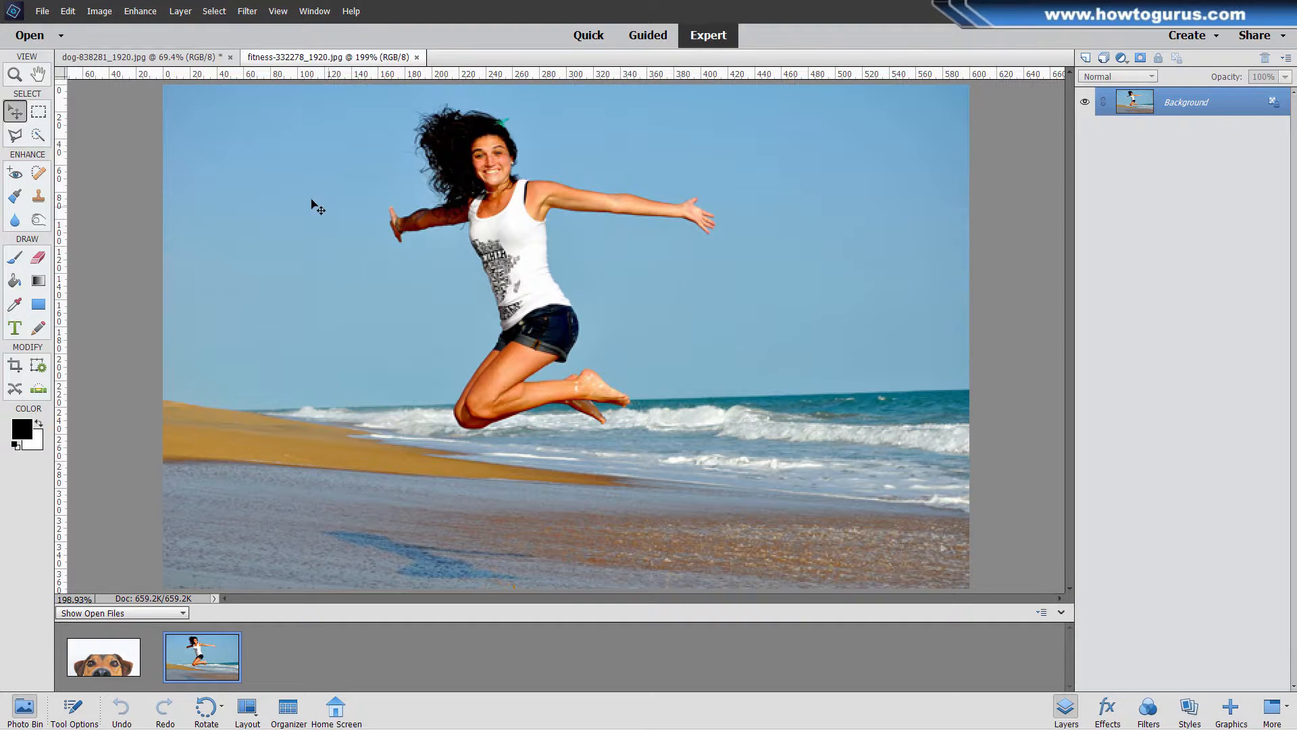
Step: Open the photo camera-594534_1920.jpg from the Pixabay folder
{"action": "left_click", "coordinate": [42, 12]}
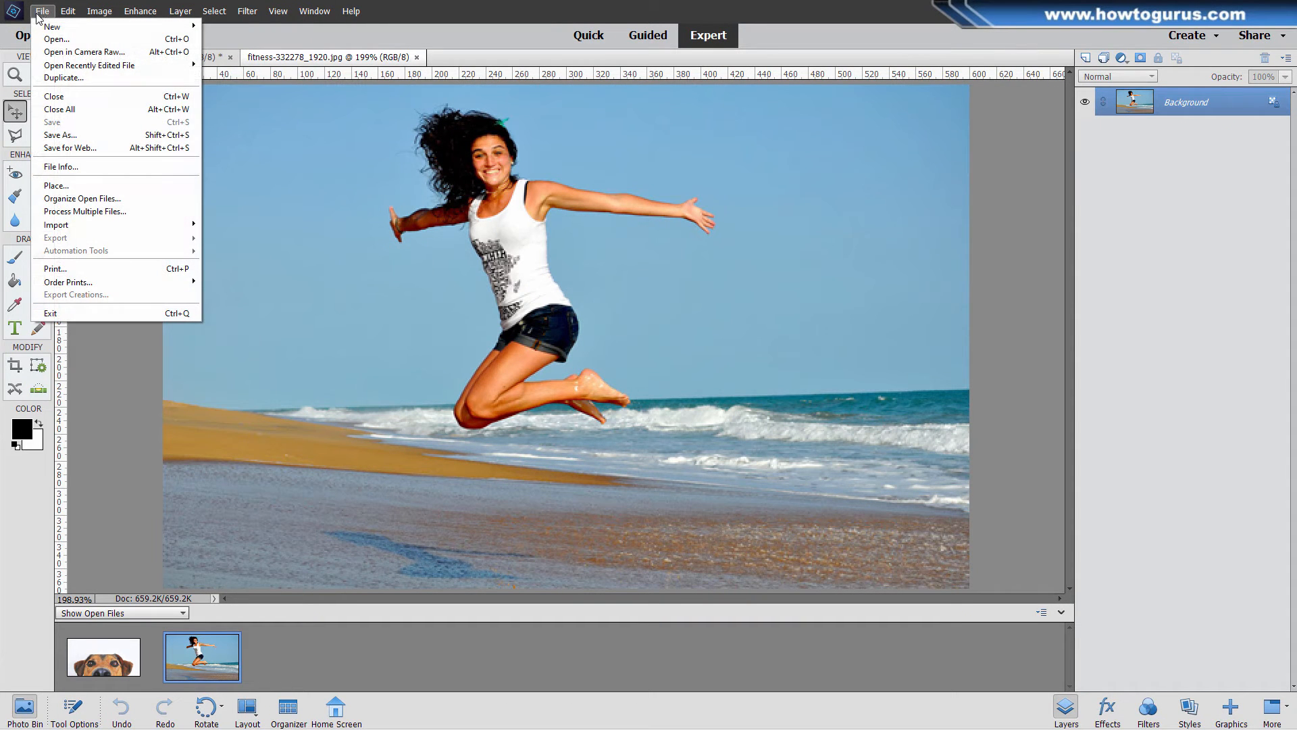
{"action": "left_click", "coordinate": [57, 39]}
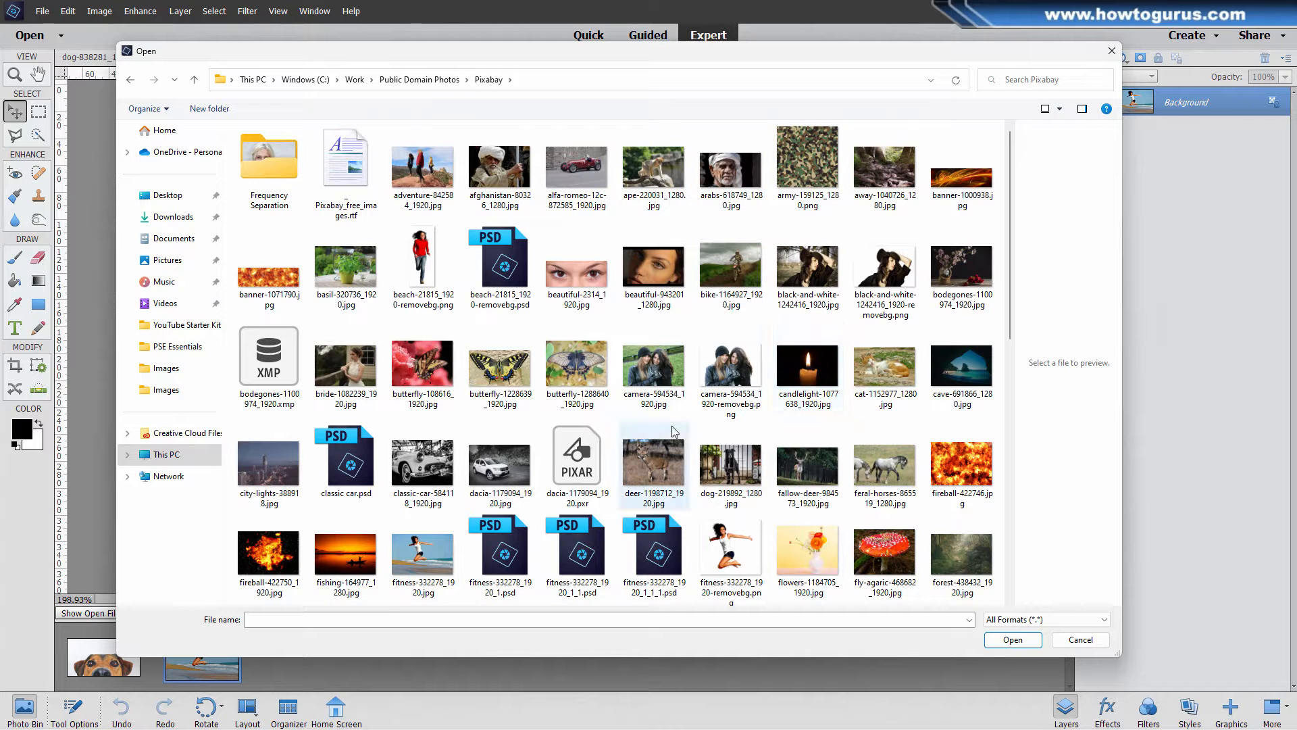
{"action": "left_click", "coordinate": [648, 371]}
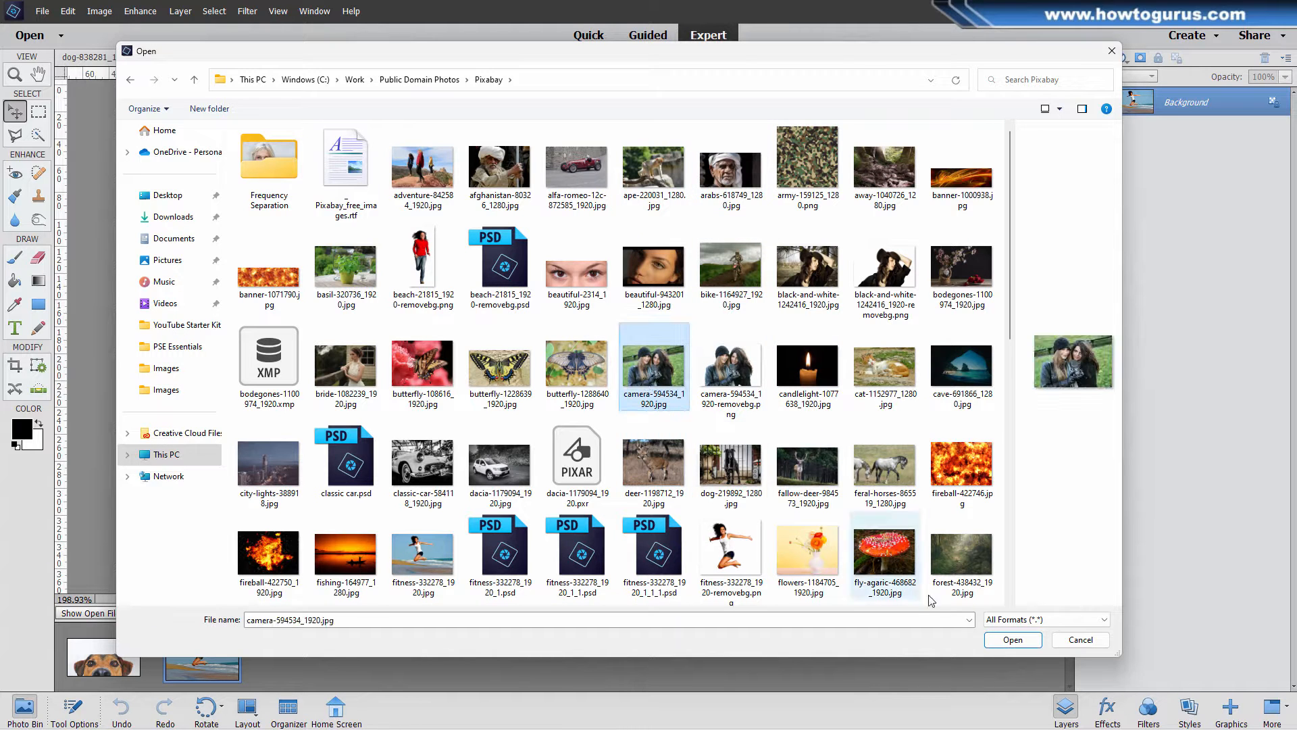
{"action": "left_click", "coordinate": [1000, 645]}
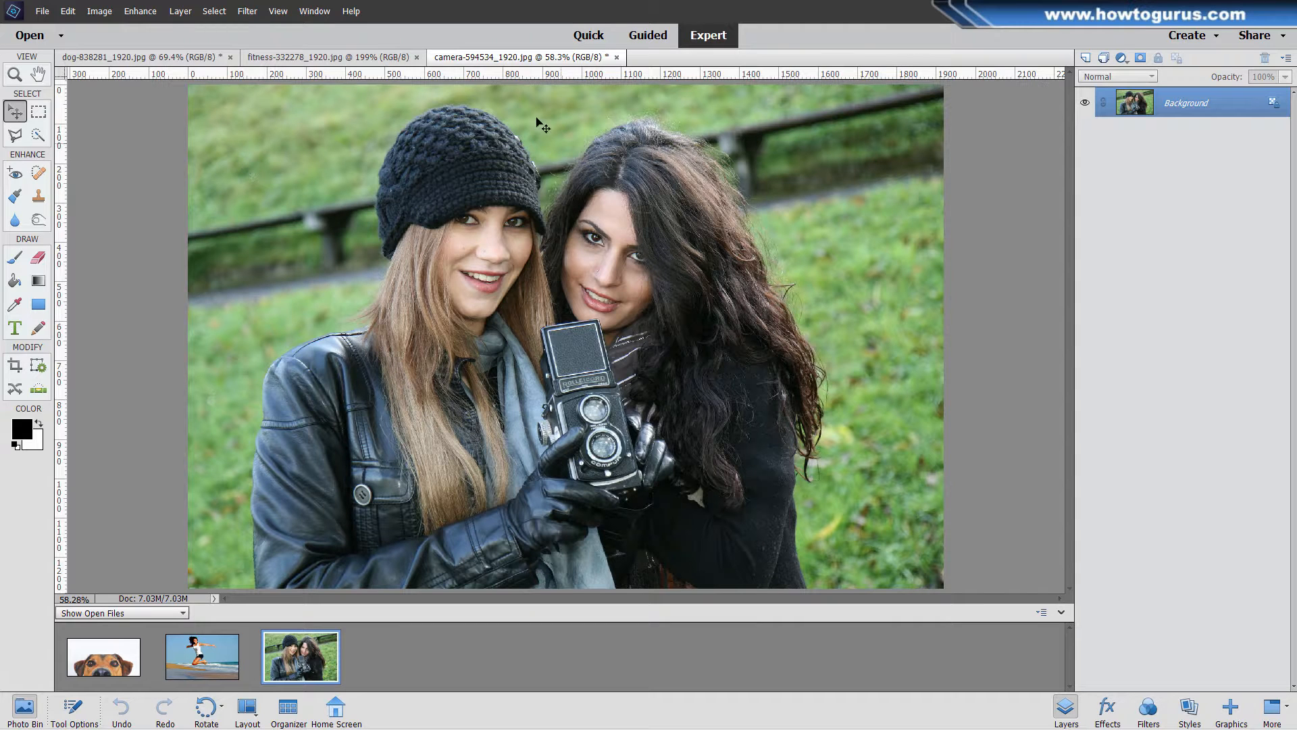
Step: View each of the three open photos in turn, ending on camera-594534_1920.jpg
{"action": "left_click", "coordinate": [196, 59]}
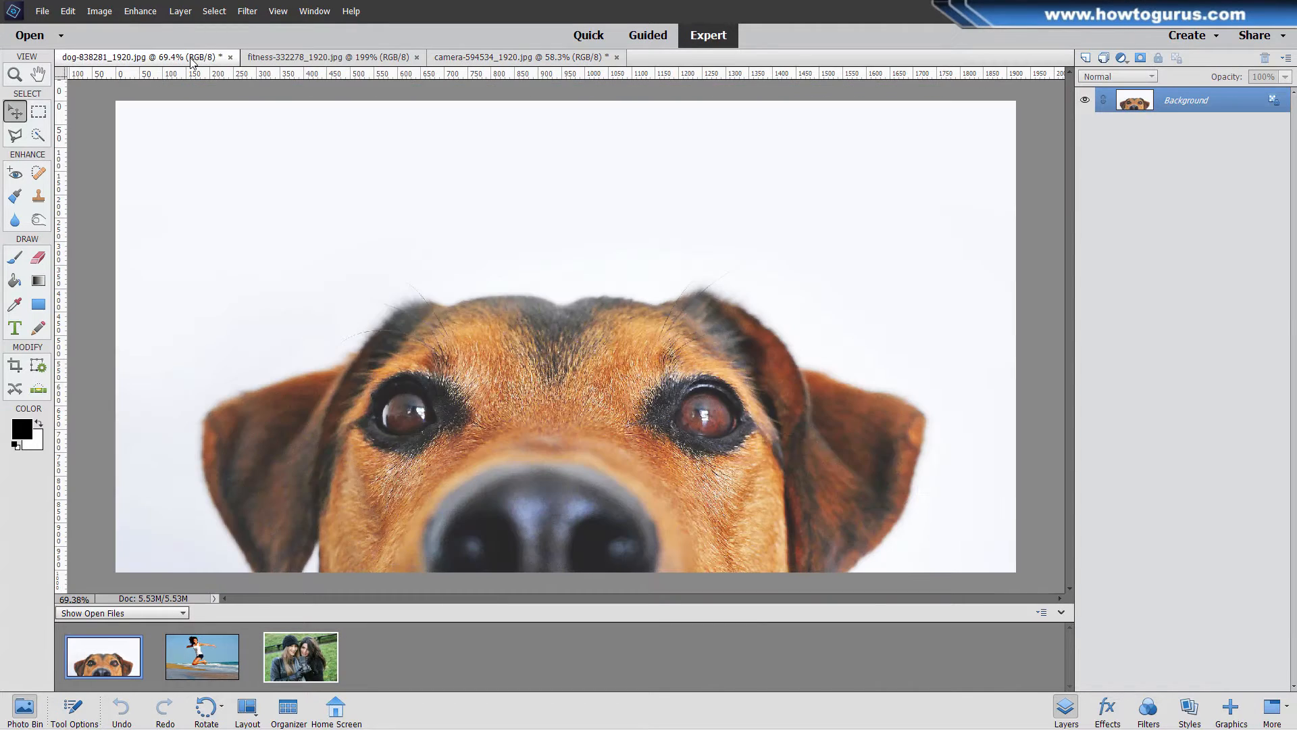
{"action": "left_click", "coordinate": [318, 59]}
{"action": "left_click", "coordinate": [504, 58]}
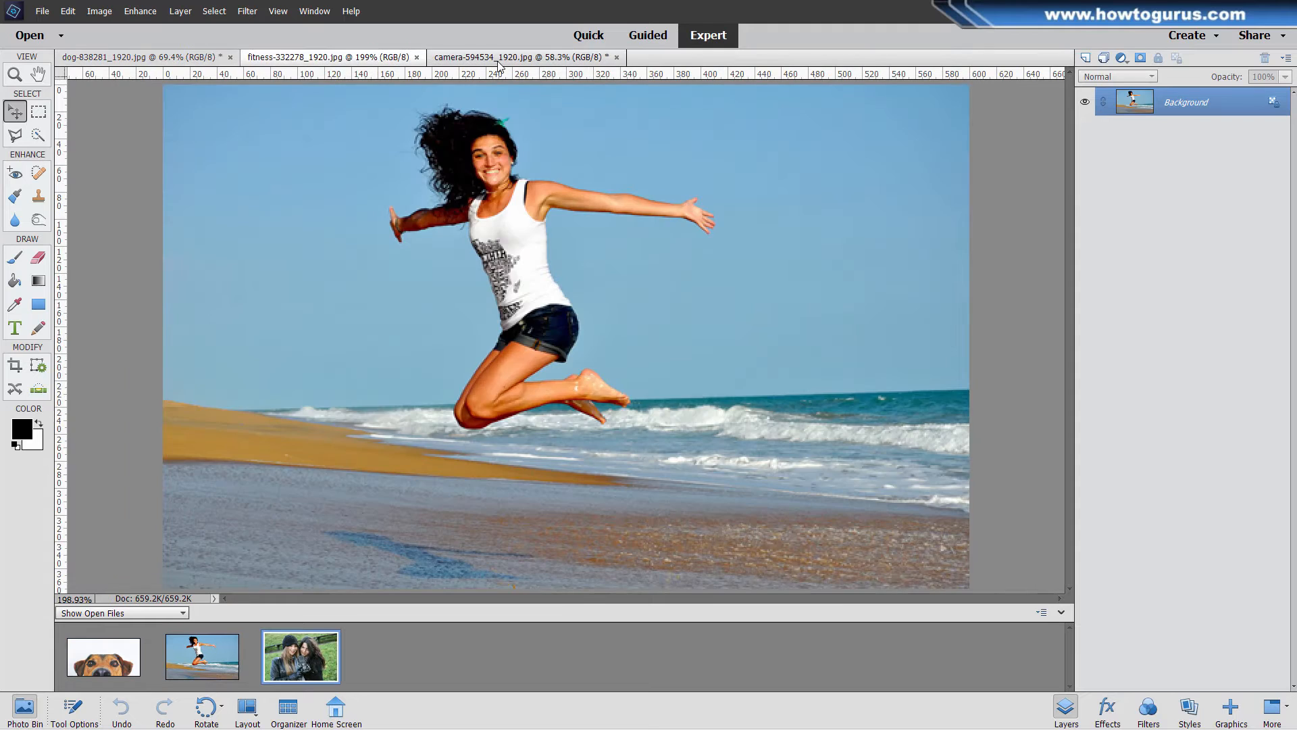
{"action": "left_click", "coordinate": [164, 59]}
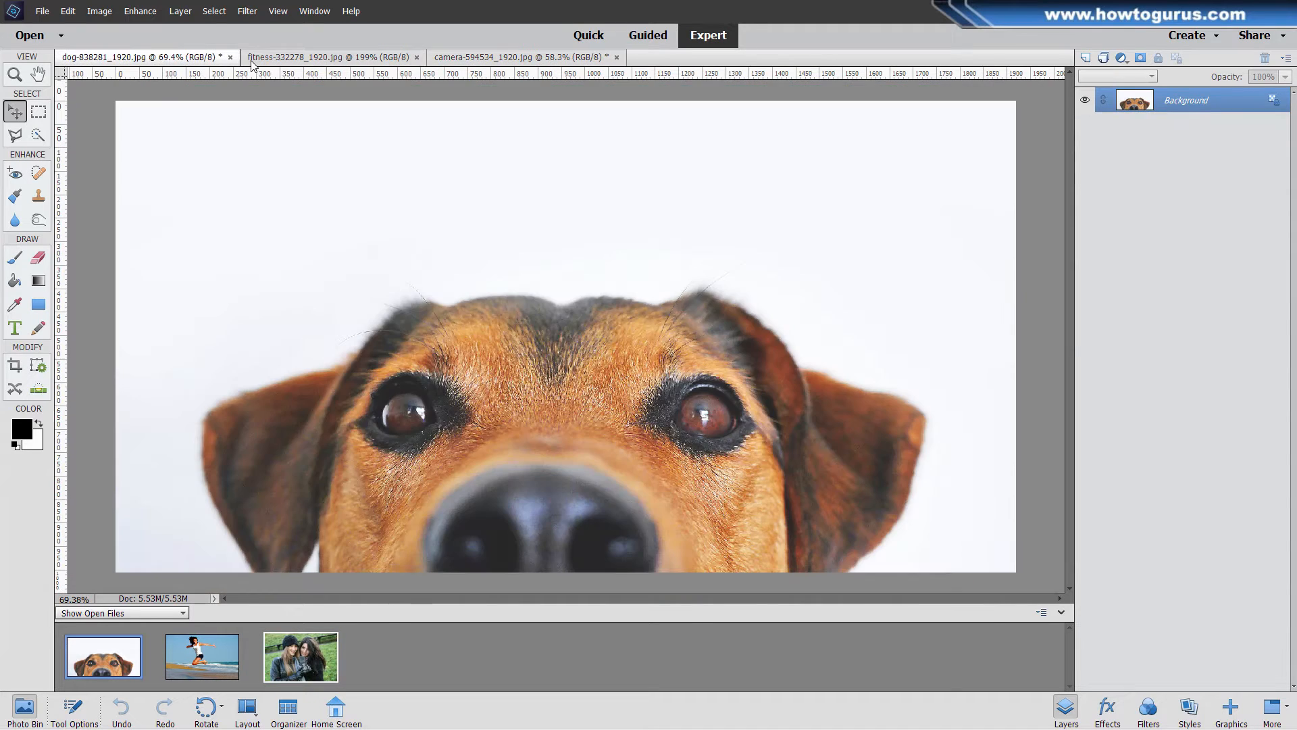
{"action": "left_click", "coordinate": [327, 58]}
{"action": "left_click", "coordinate": [473, 58]}
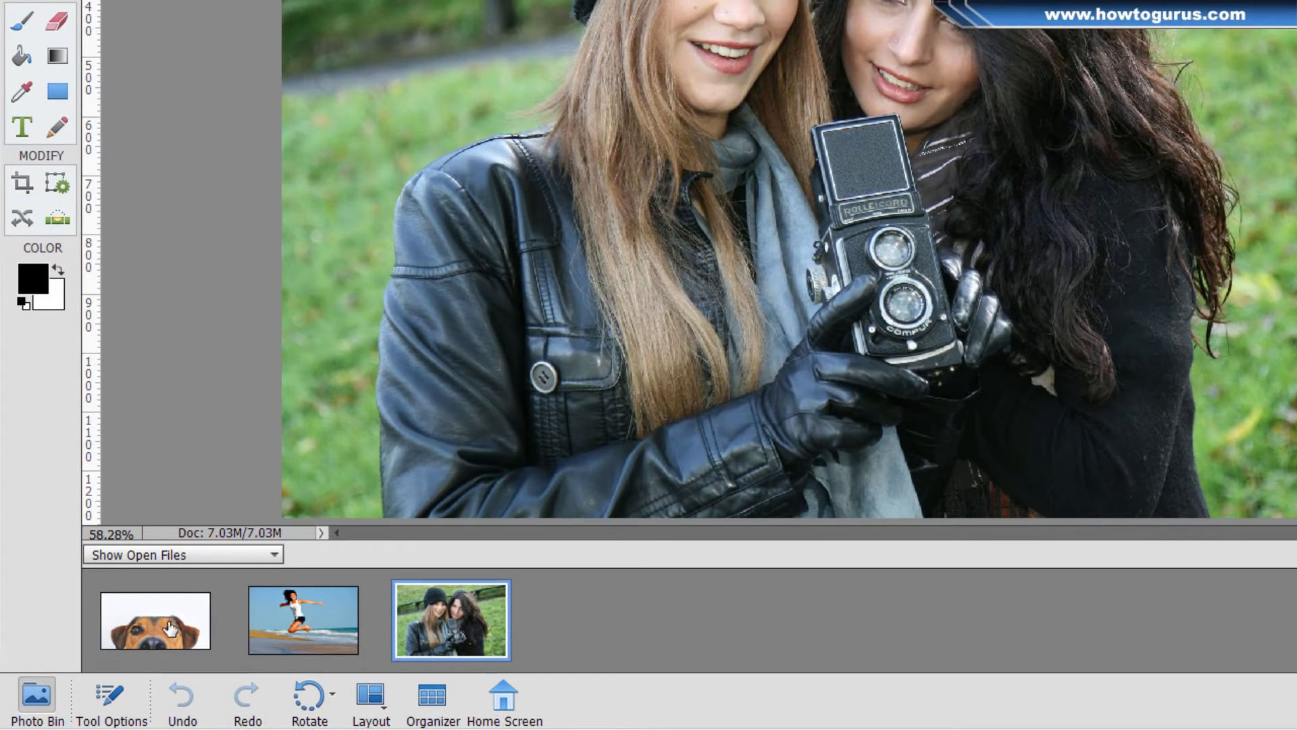
{"action": "left_click", "coordinate": [170, 628]}
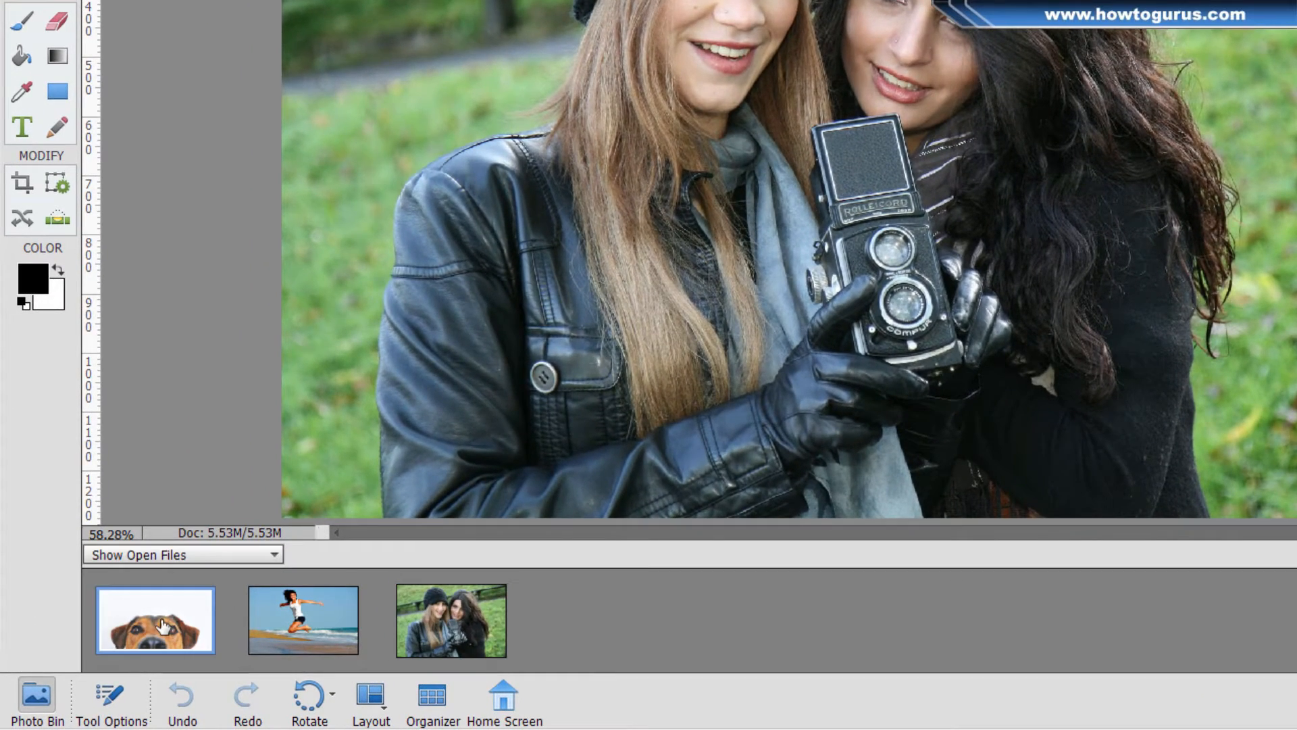
{"action": "left_click", "coordinate": [277, 630]}
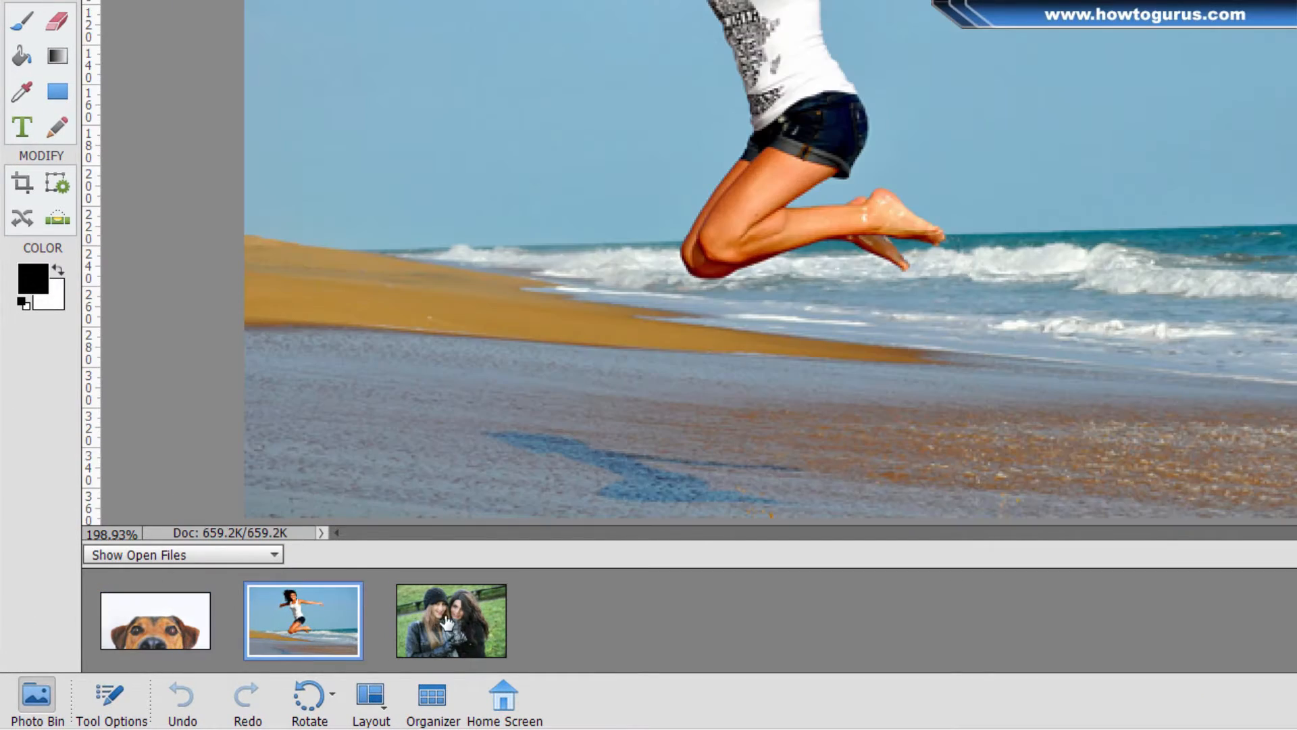
{"action": "left_click", "coordinate": [446, 623]}
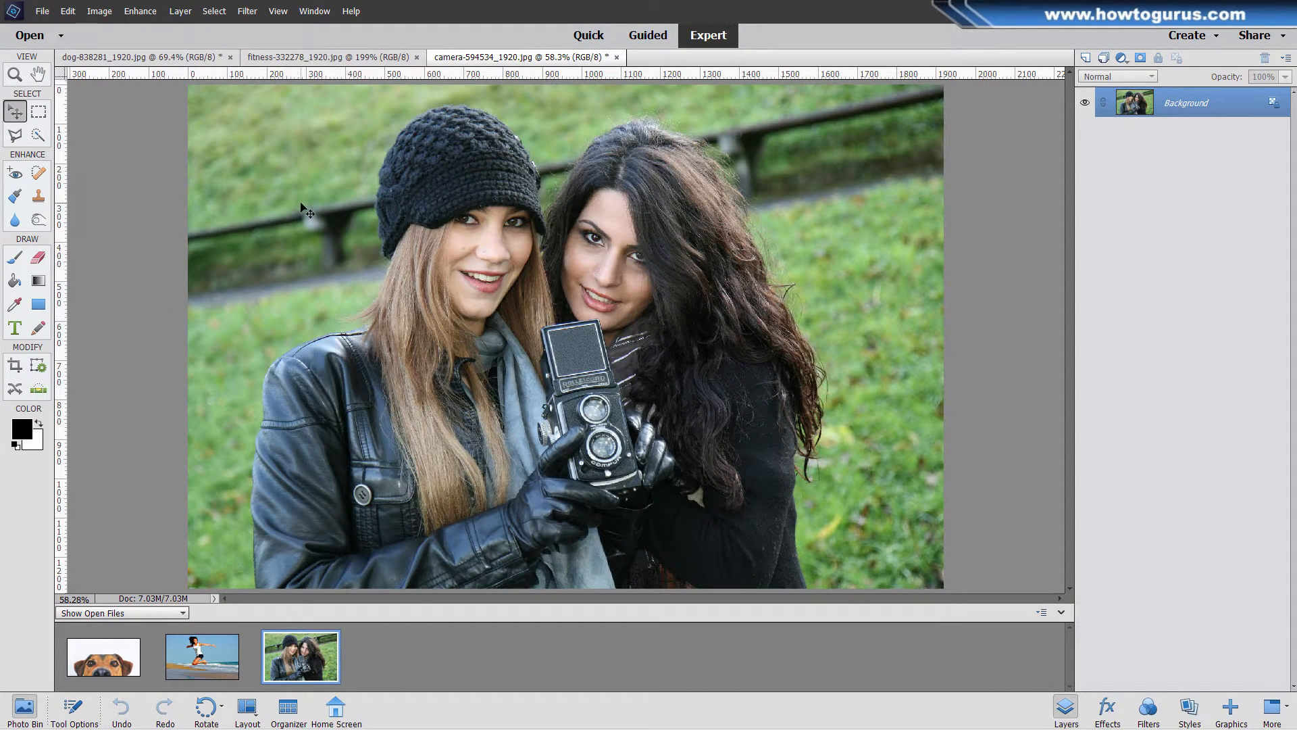
Step: Undock camera-594534_1920.jpg into a floating window and move that window within the workspace
{"action": "left_click_drag", "start_coordinate": [484, 58], "coordinate": [463, 141]}
{"action": "left_click_drag", "start_coordinate": [634, 139], "coordinate": [474, 121]}
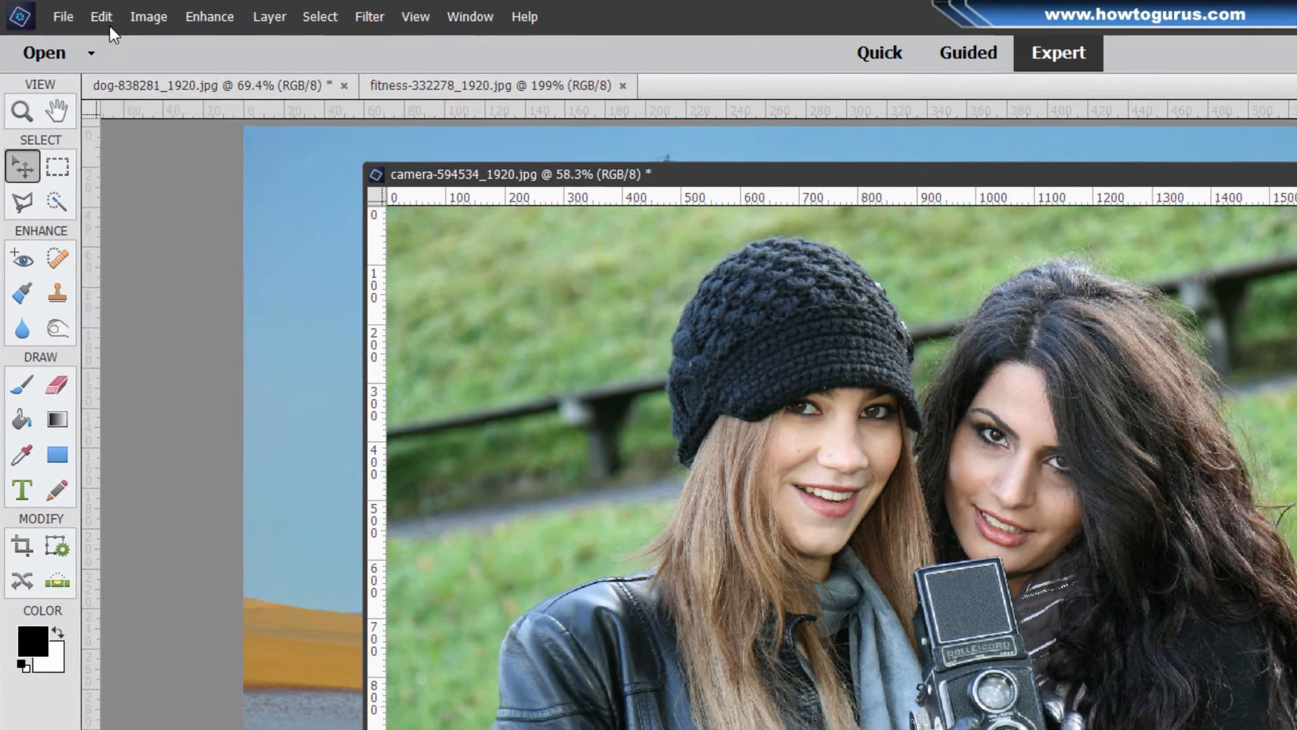
Step: Enable Allow Floating Documents in Expert Mode in the general preferences and dock the floating camera photo beside the other open documents
{"action": "left_click", "coordinate": [101, 17]}
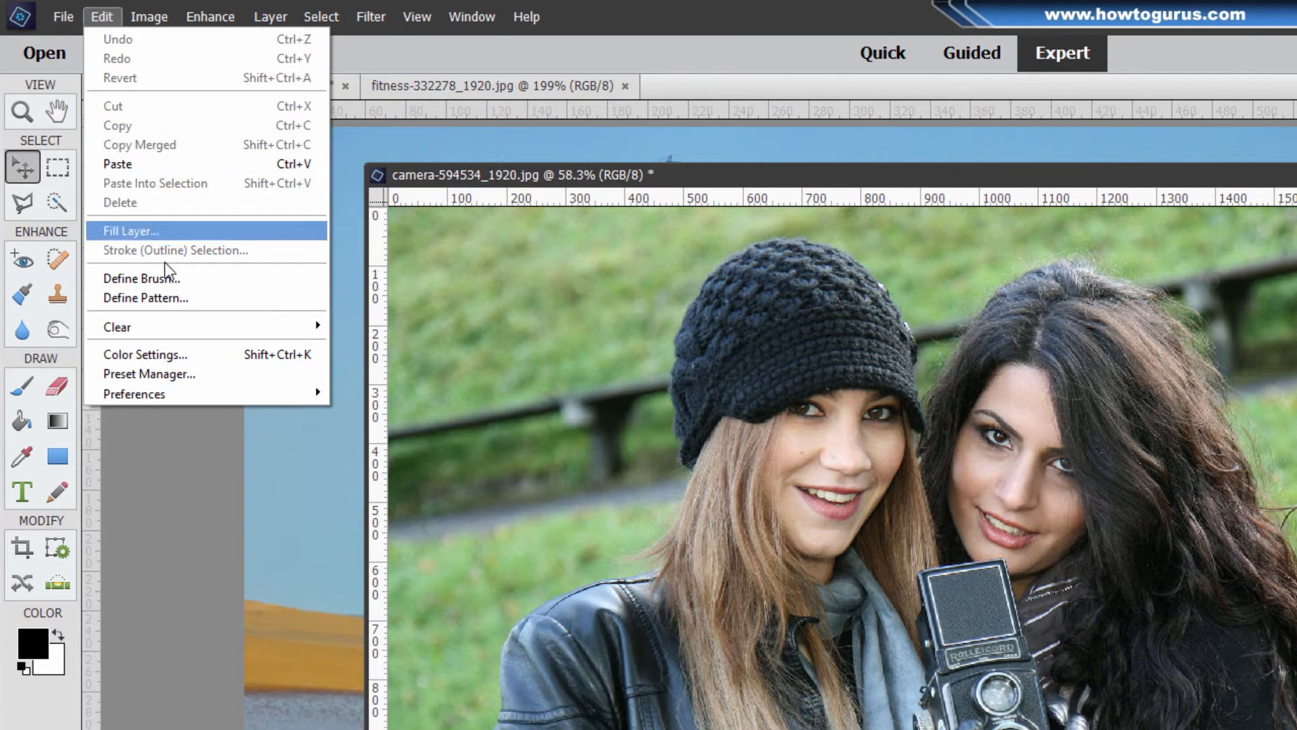
{"action": "mouse_move", "coordinate": [182, 393]}
{"action": "left_click", "coordinate": [354, 390]}
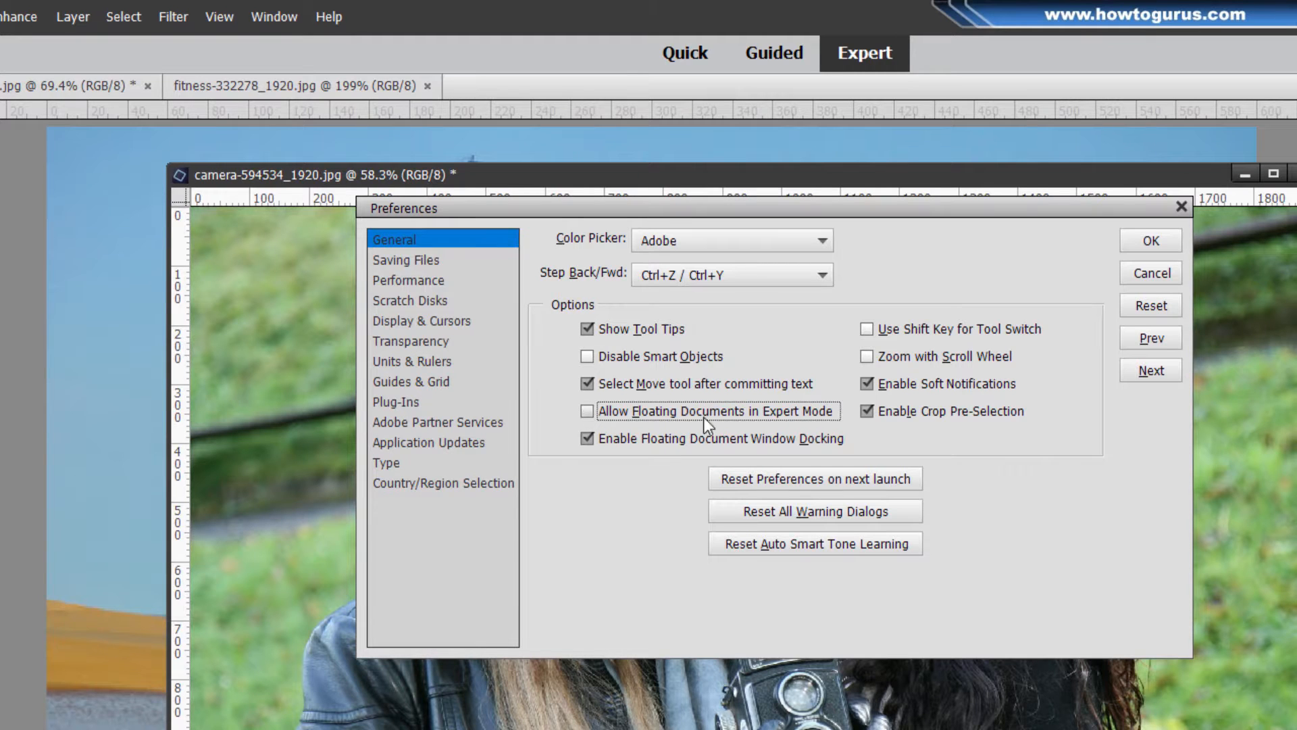
{"action": "left_click", "coordinate": [587, 411]}
{"action": "left_click", "coordinate": [1151, 241]}
{"action": "left_click_drag", "start_coordinate": [739, 183], "coordinate": [594, 105]}
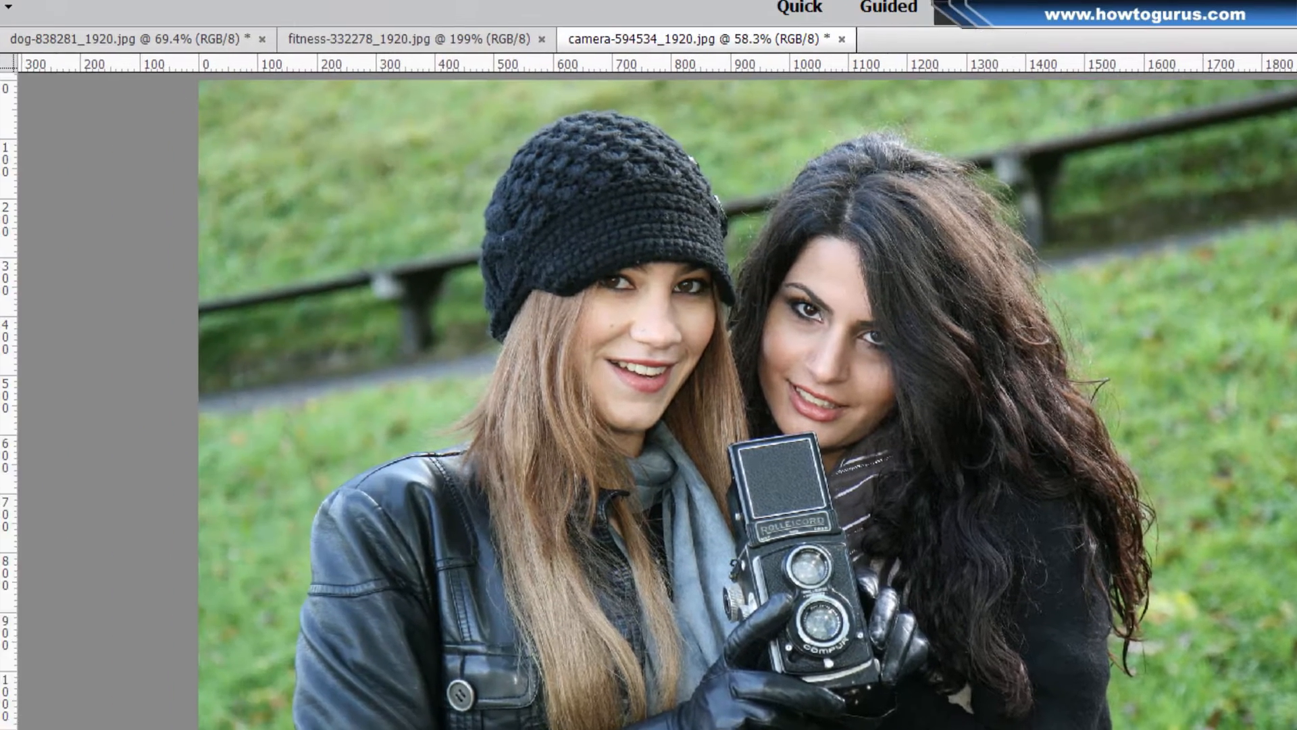
{"action": "left_click", "coordinate": [471, 16]}
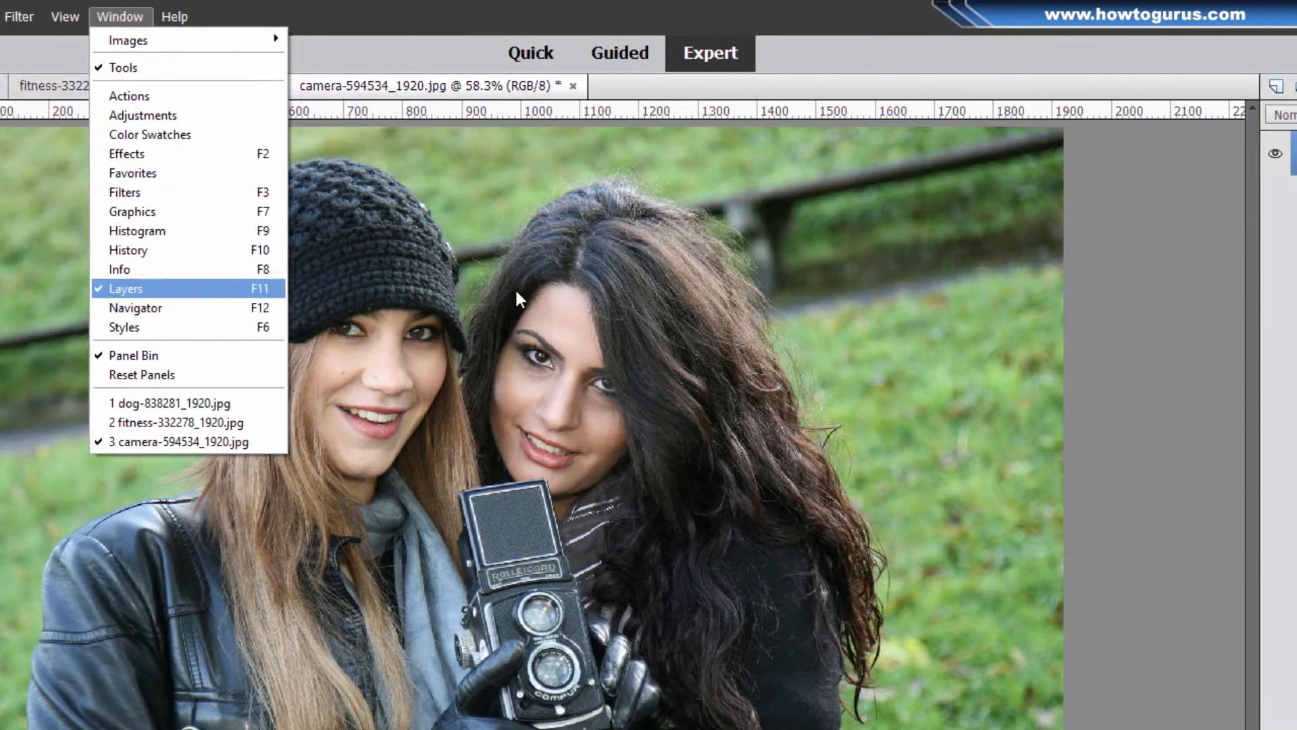
{"action": "left_click", "coordinate": [1100, 177]}
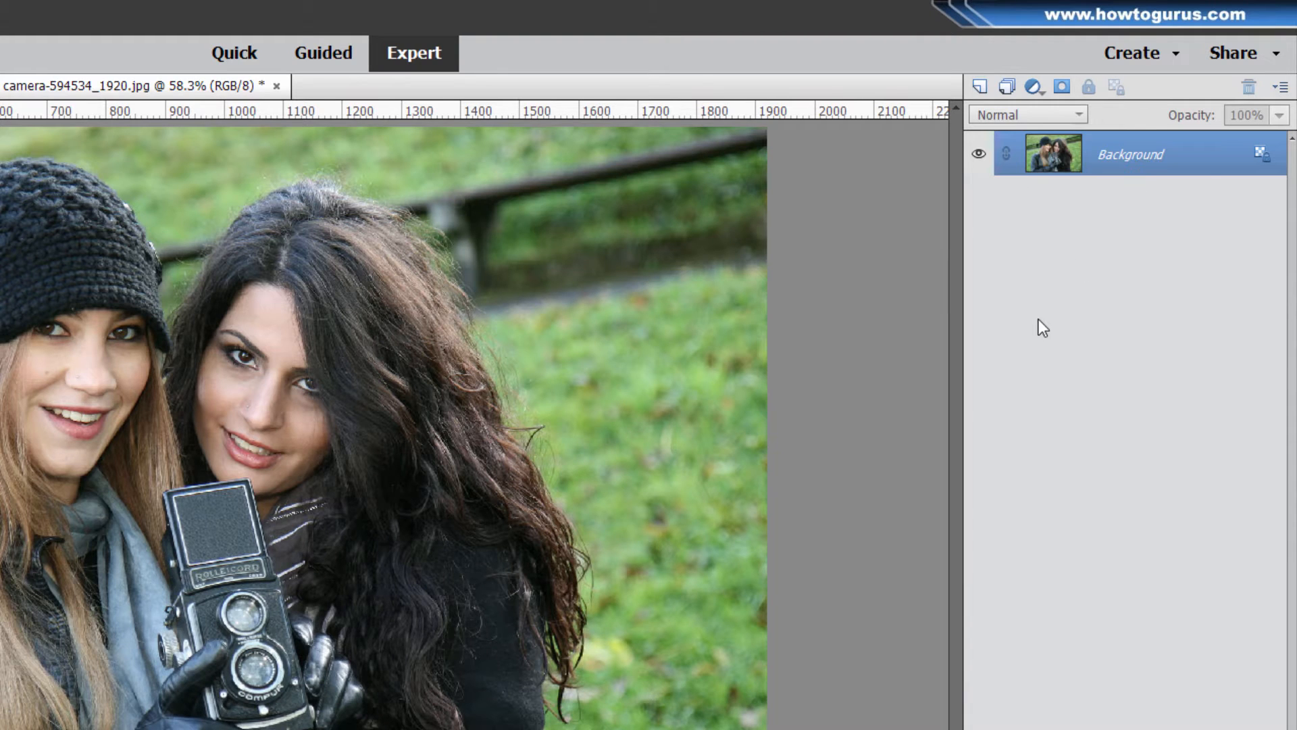
Step: Duplicate the Background layer as "Background copy" and hide the original Background layer
{"action": "right_click", "coordinate": [1116, 167]}
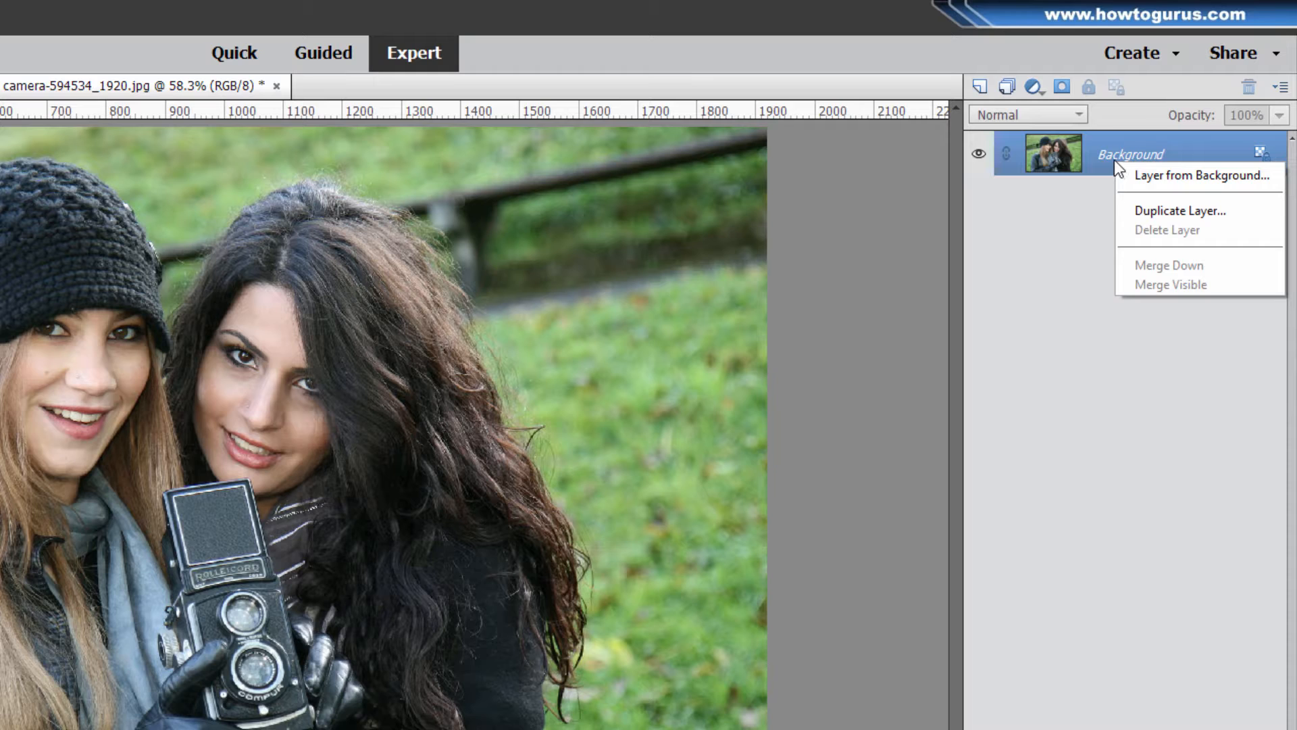
{"action": "left_click", "coordinate": [1155, 210]}
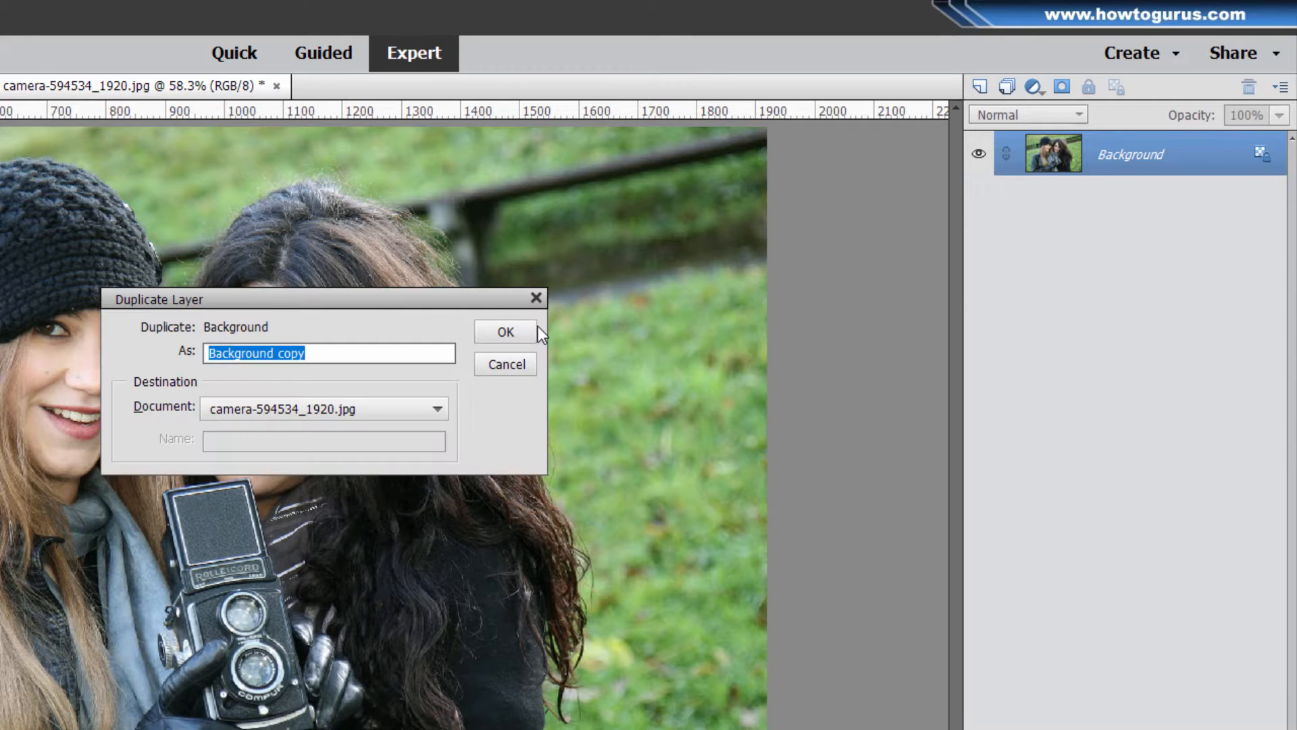
{"action": "left_click", "coordinate": [529, 330]}
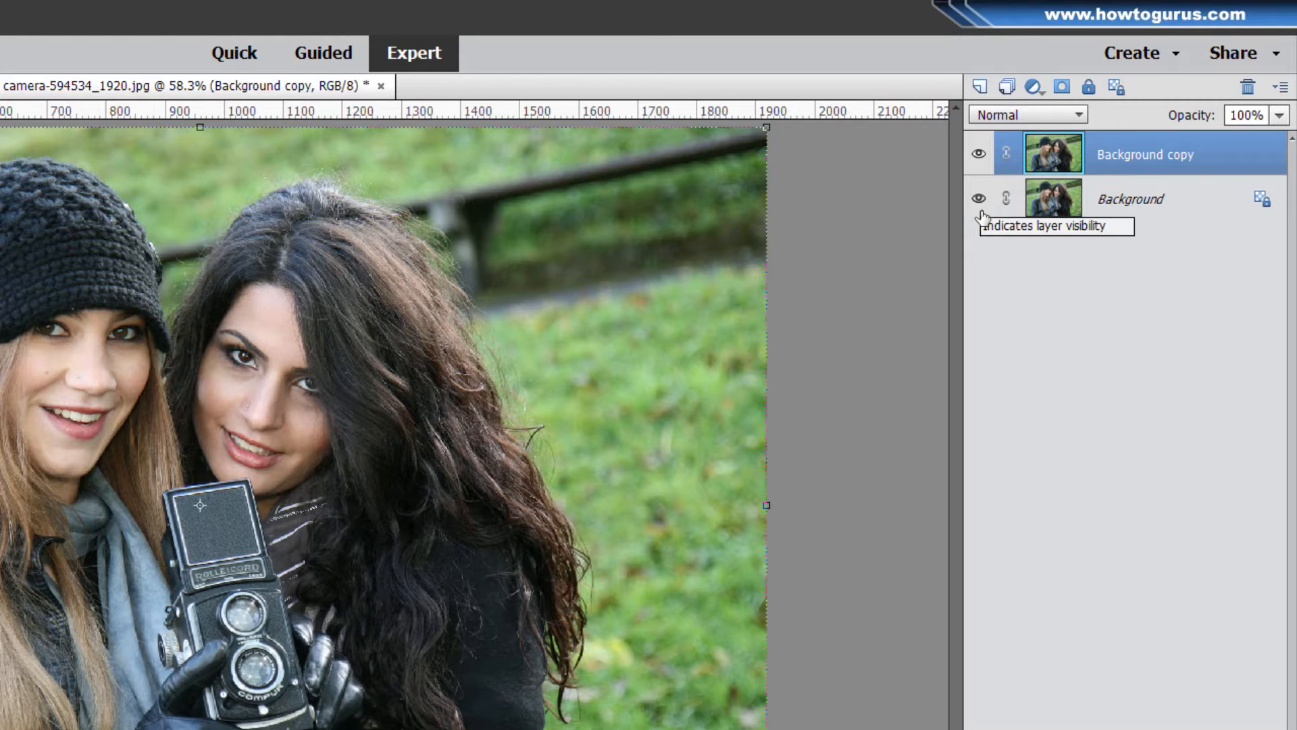
{"action": "left_click", "coordinate": [978, 198]}
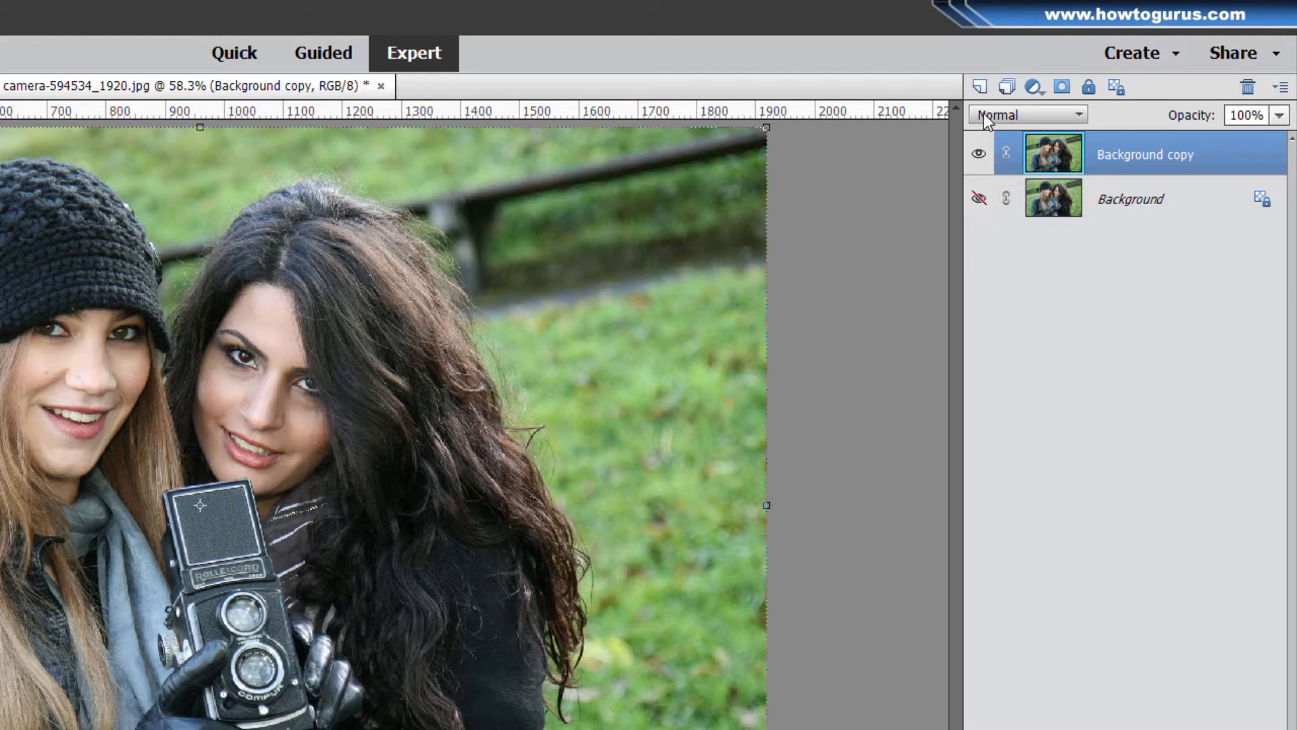
Step: Add a new layer above Background copy and place the horizontal text "Type" on it beside the woman's knitted hat
{"action": "left_click", "coordinate": [980, 87]}
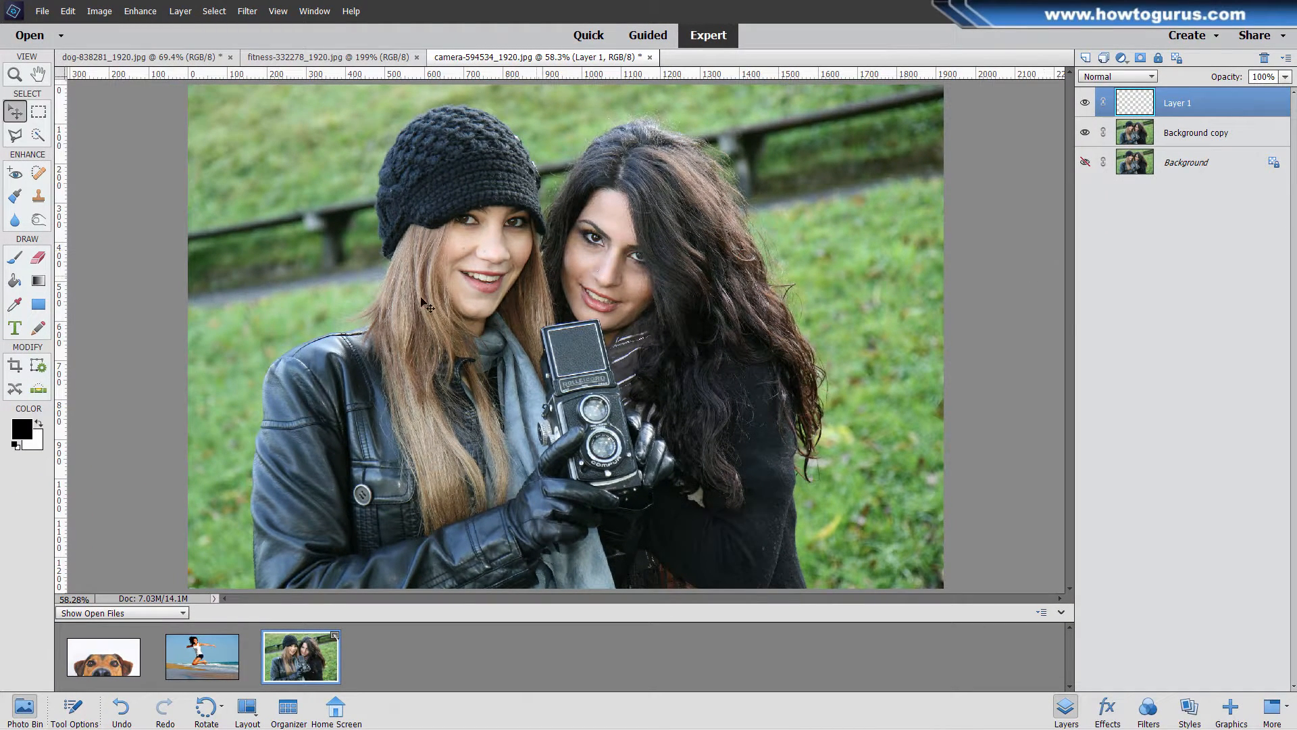
{"action": "left_click", "coordinate": [21, 329]}
{"action": "left_click", "coordinate": [299, 214]}
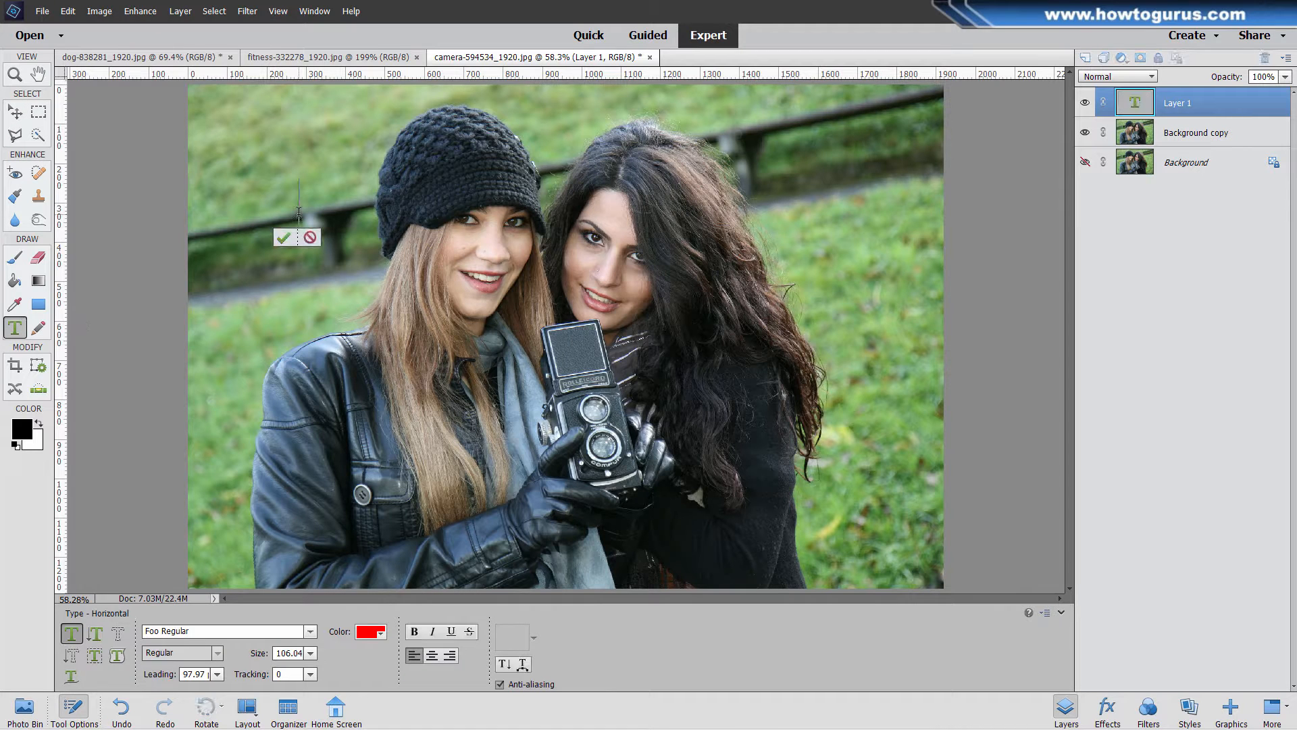
{"action": "type", "text": "Type"}
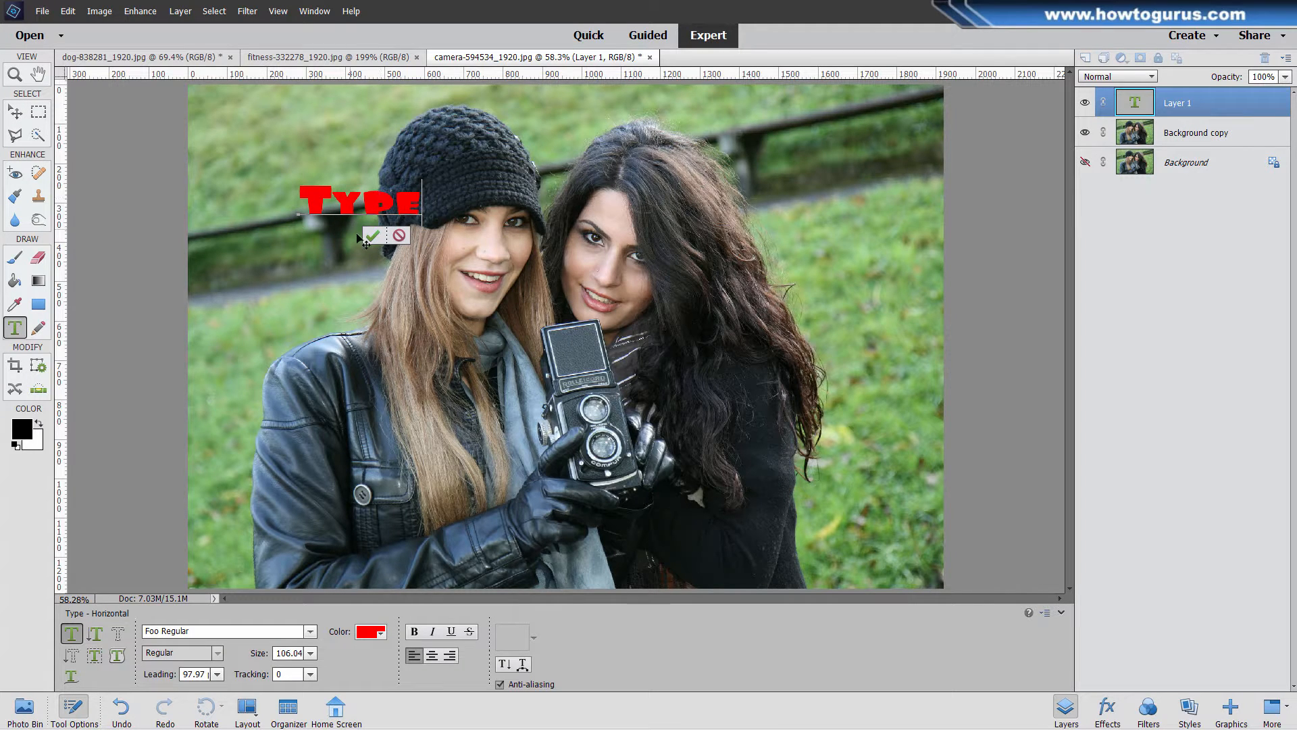
{"action": "left_click", "coordinate": [371, 238]}
Step: Move the "Type" text to the upper-left area of the photo and hide its layer
{"action": "left_click_drag", "start_coordinate": [371, 209], "coordinate": [303, 136]}
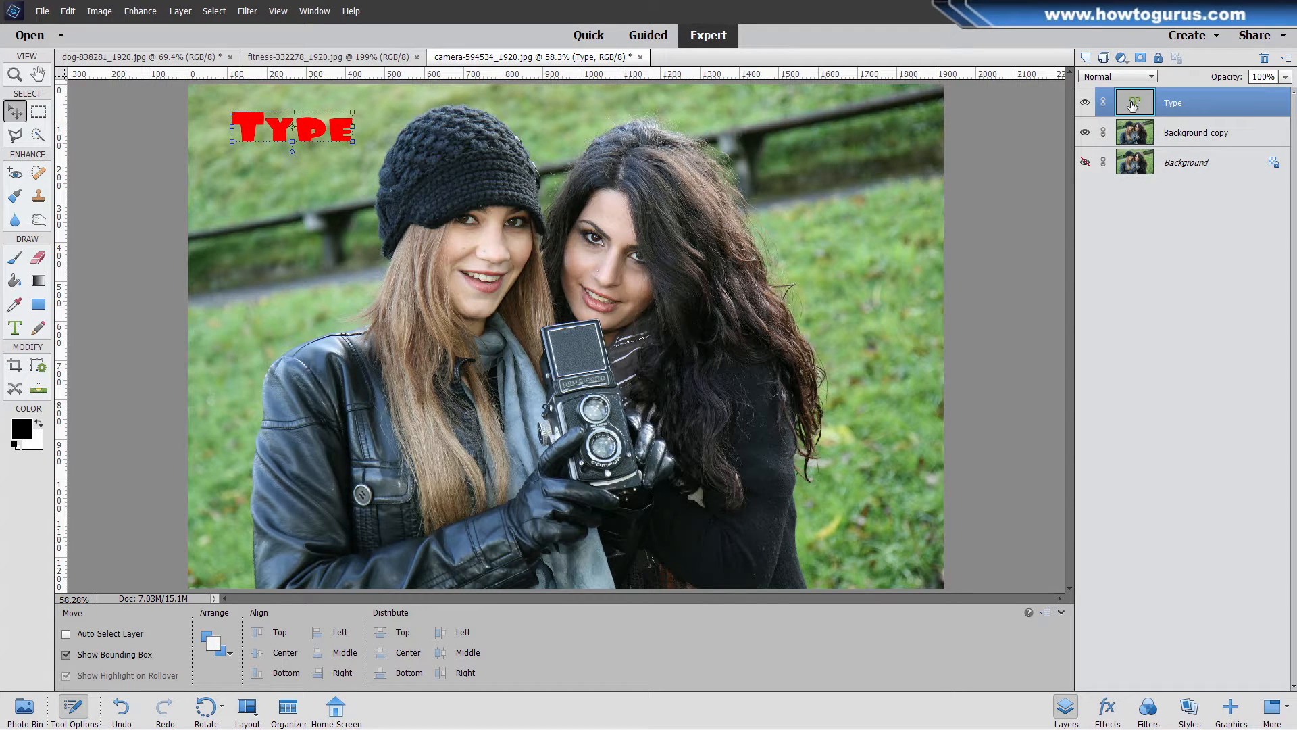
{"action": "left_click", "coordinate": [1085, 103]}
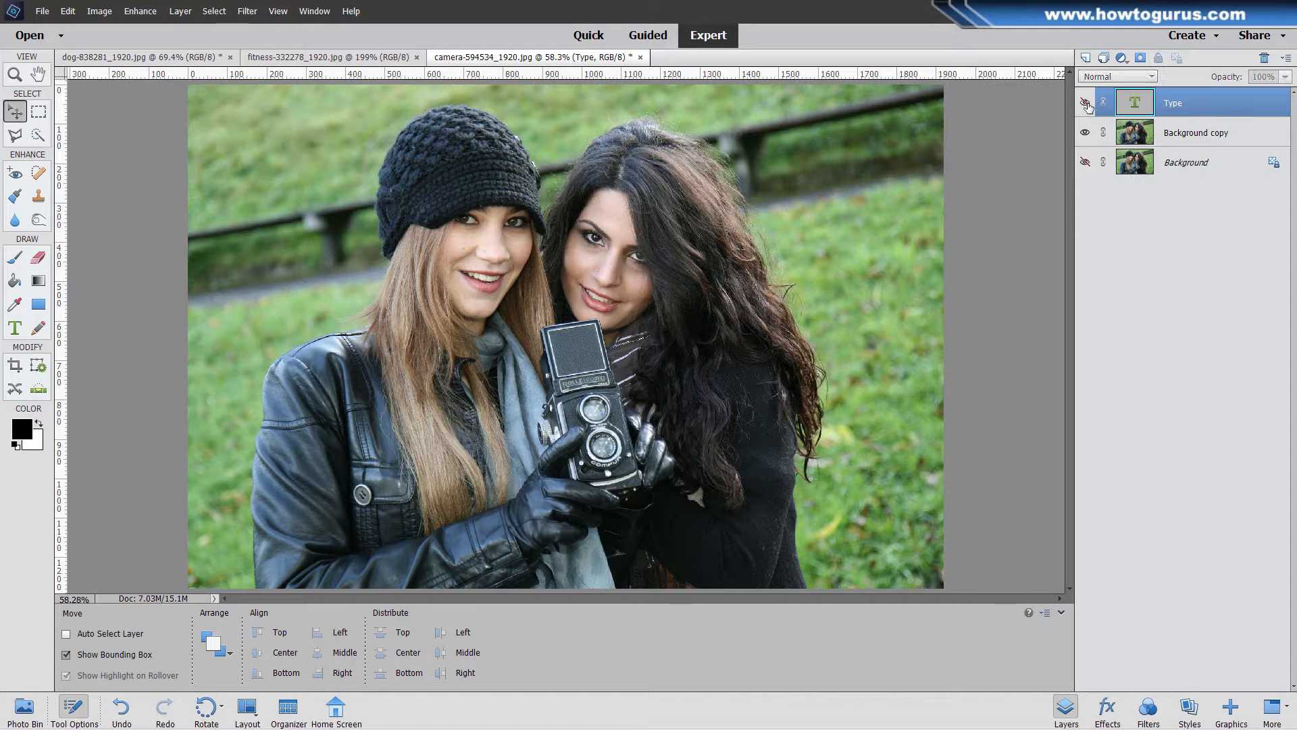
Step: Show the Type layer again and shift its red text slightly within the photo's upper-left area
{"action": "left_click", "coordinate": [1085, 103]}
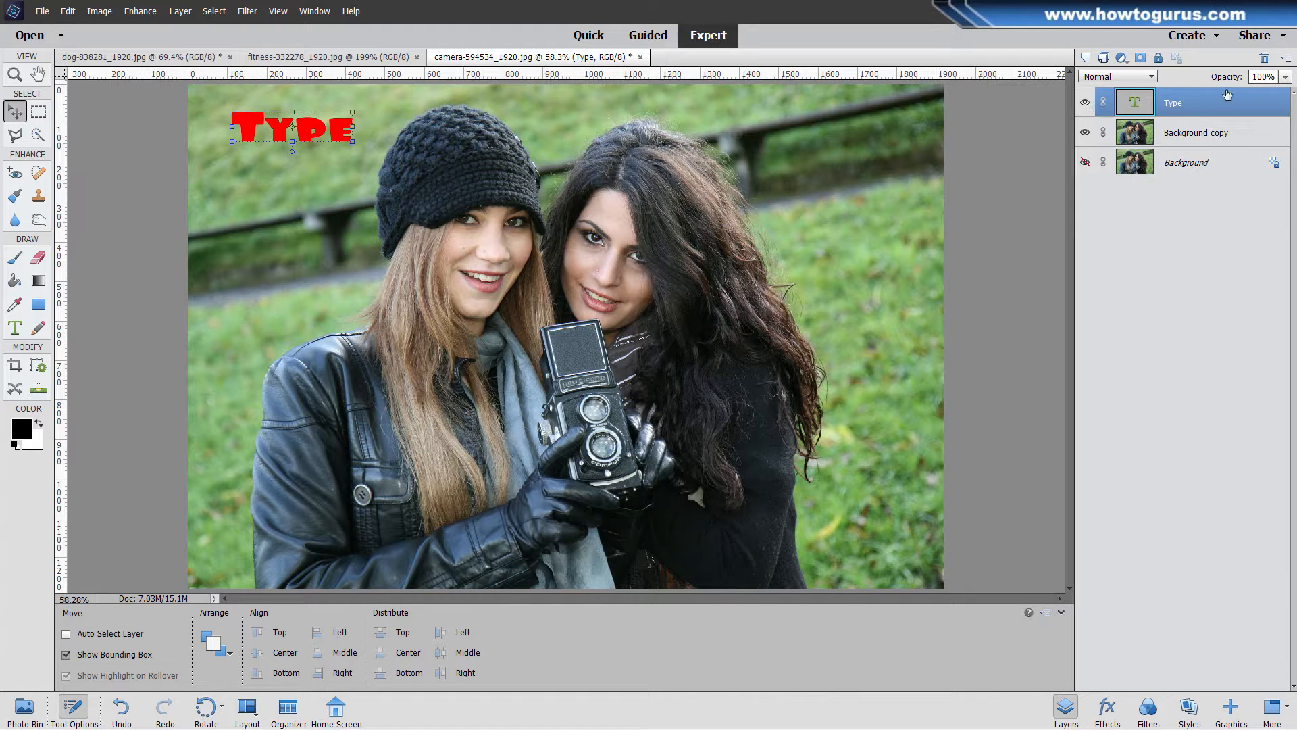
{"action": "mouse_move", "coordinate": [311, 137]}
{"action": "left_mouse_down"}
{"action": "mouse_move", "coordinate": [676, 385]}
{"action": "mouse_move", "coordinate": [810, 166]}
{"action": "mouse_move", "coordinate": [895, 243]}
{"action": "mouse_move", "coordinate": [818, 537]}
{"action": "mouse_move", "coordinate": [814, 152]}
{"action": "mouse_move", "coordinate": [335, 169]}
{"action": "mouse_move", "coordinate": [246, 191]}
{"action": "mouse_move", "coordinate": [308, 145]}
{"action": "left_mouse_up"}
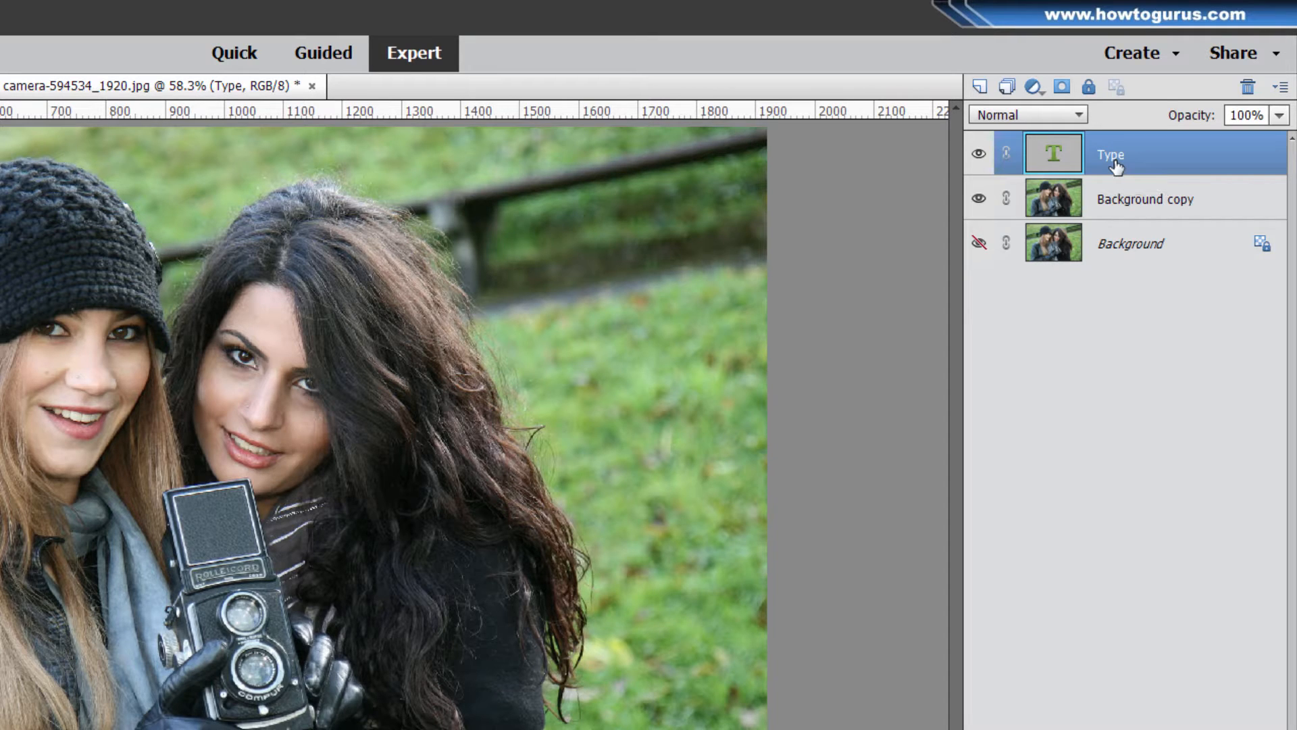
Step: Duplicate the Type layer as "Type copy" in the same document
{"action": "right_click", "coordinate": [1116, 167]}
{"action": "left_click", "coordinate": [1157, 228]}
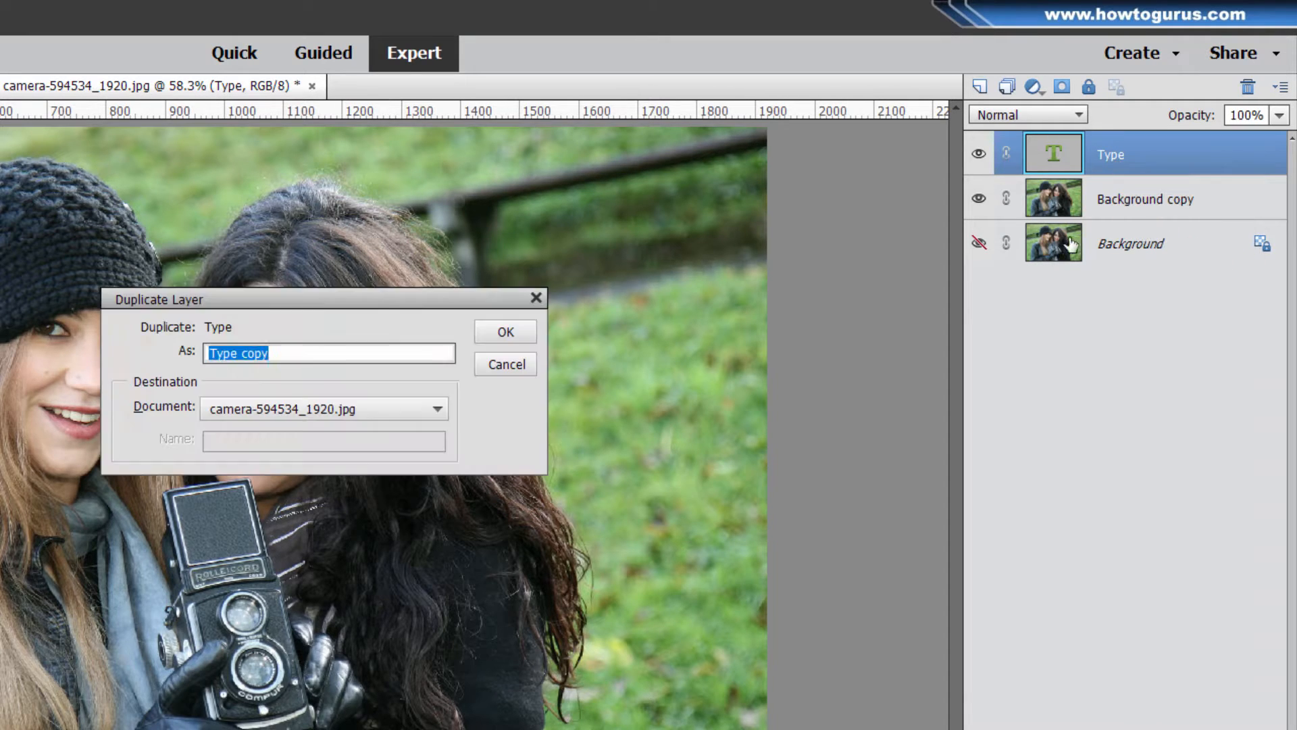
{"action": "left_click", "coordinate": [514, 331]}
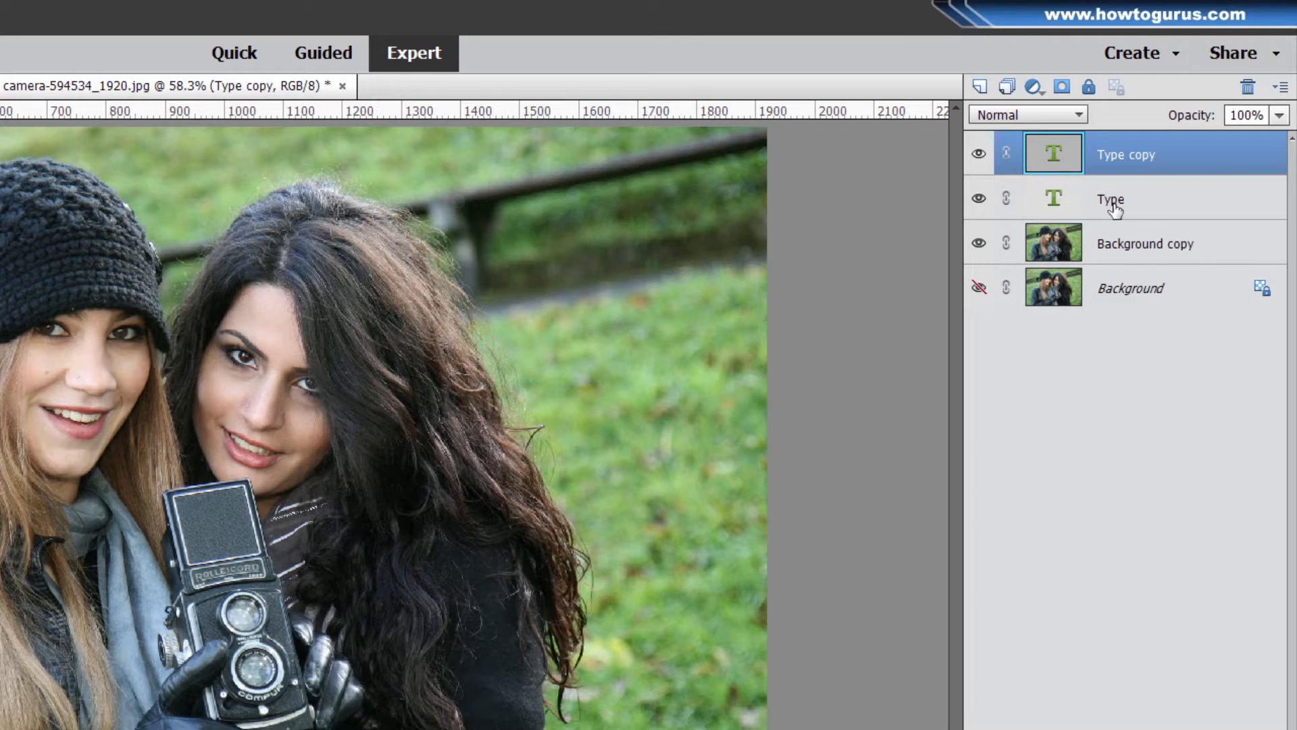
Step: Hide the original Type layer and simplify the Type copy layer into pixels
{"action": "left_click", "coordinate": [978, 199]}
{"action": "right_click", "coordinate": [1122, 159]}
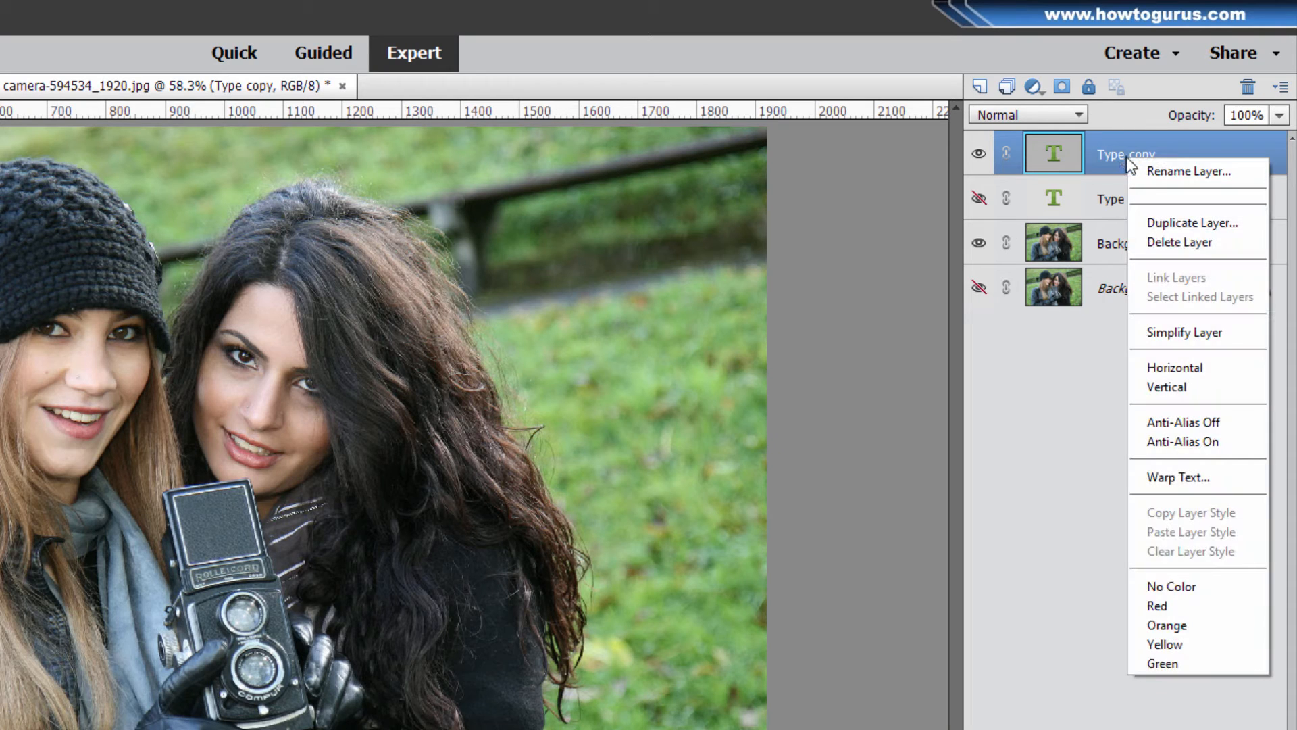
{"action": "left_click", "coordinate": [1161, 330]}
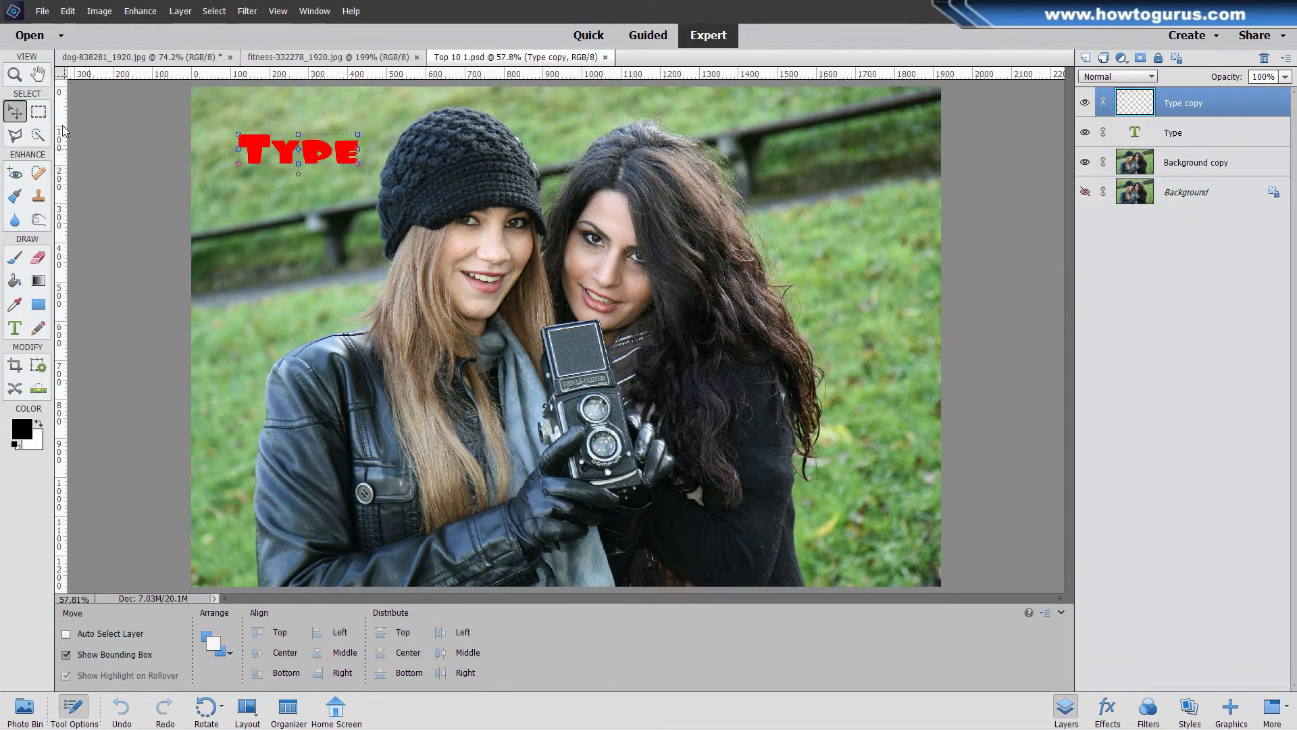
Step: Load the outline of the Type copy layer's lettering as a selection, working at 200% zoom
{"action": "left_click", "coordinate": [14, 74]}
{"action": "left_click", "coordinate": [273, 153]}
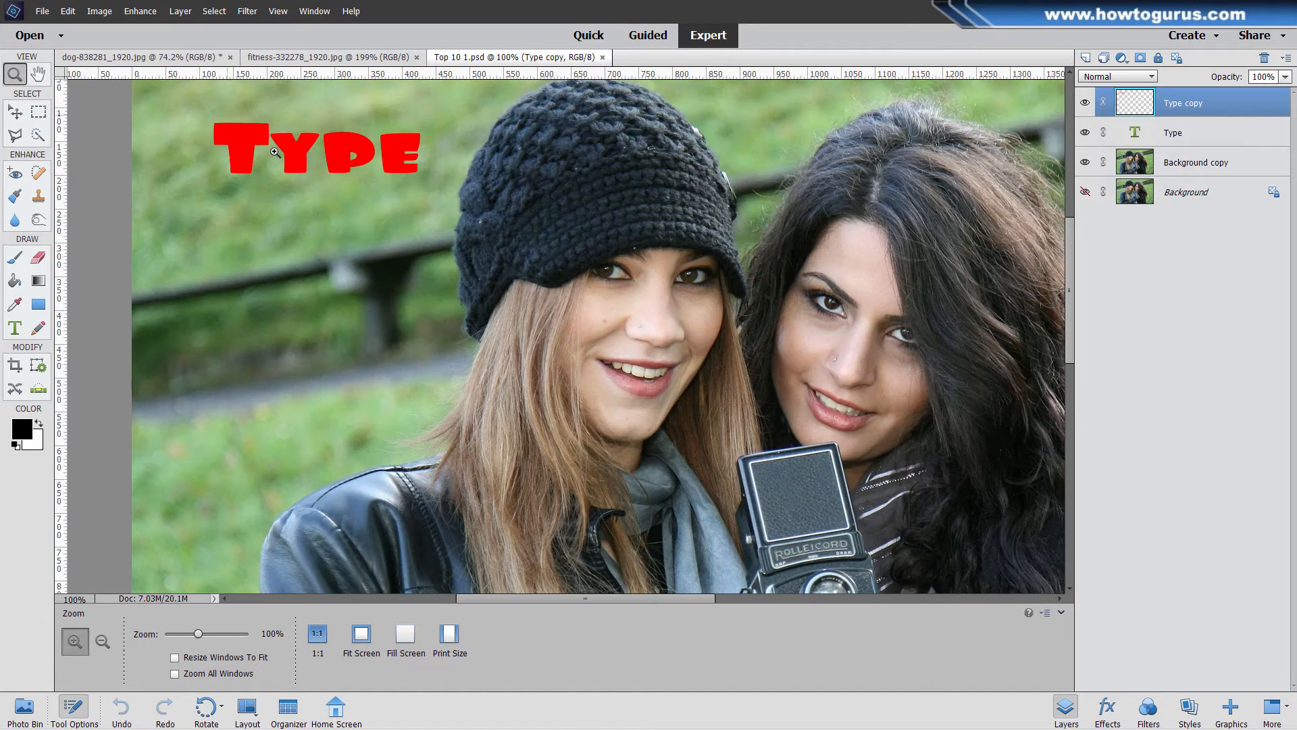
{"action": "left_click", "coordinate": [273, 152]}
{"action": "left_click", "coordinate": [273, 153]}
{"action": "scroll", "coordinate": [384, 346], "scroll_direction": "up", "scroll_amount": 2}
{"action": "scroll", "coordinate": [384, 347], "scroll_direction": "left", "scroll_amount": 3}
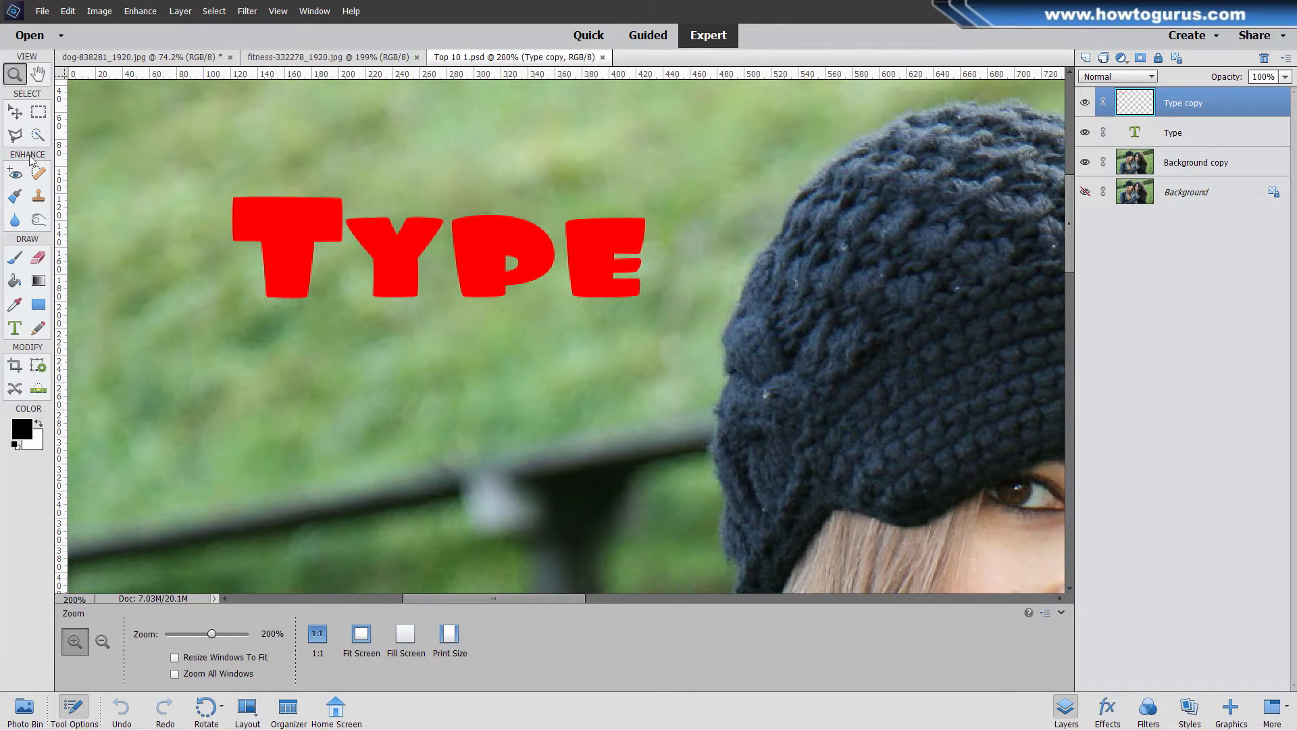
{"action": "left_click", "coordinate": [16, 112]}
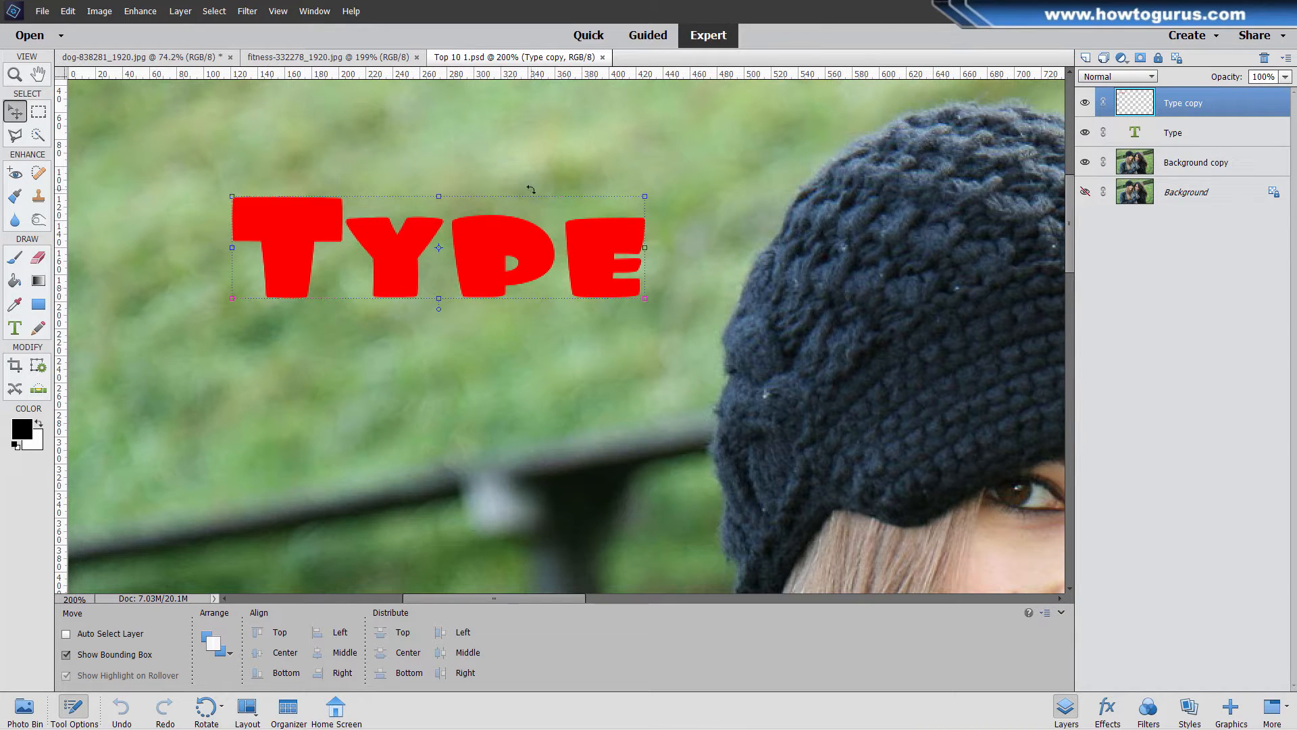
{"action": "key", "text": "ctrl"}
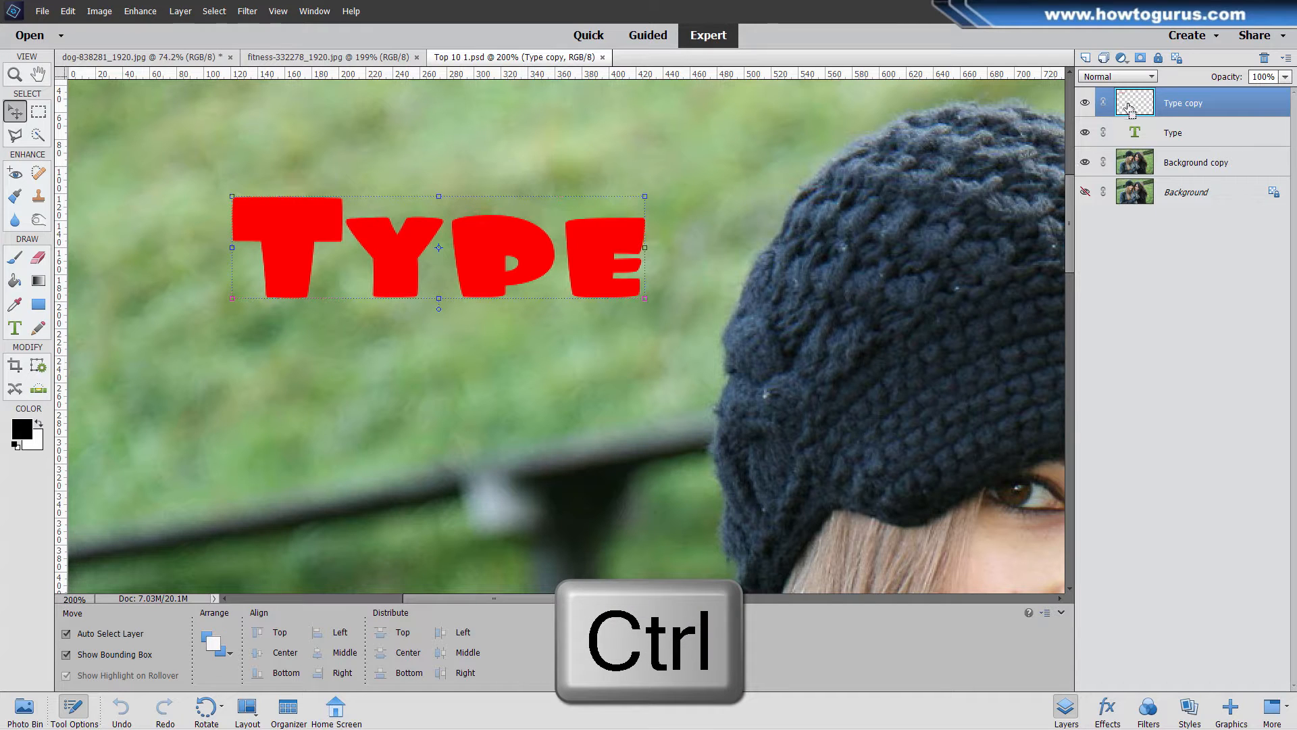
{"action": "left_click", "coordinate": [1133, 105], "text": "ctrl"}
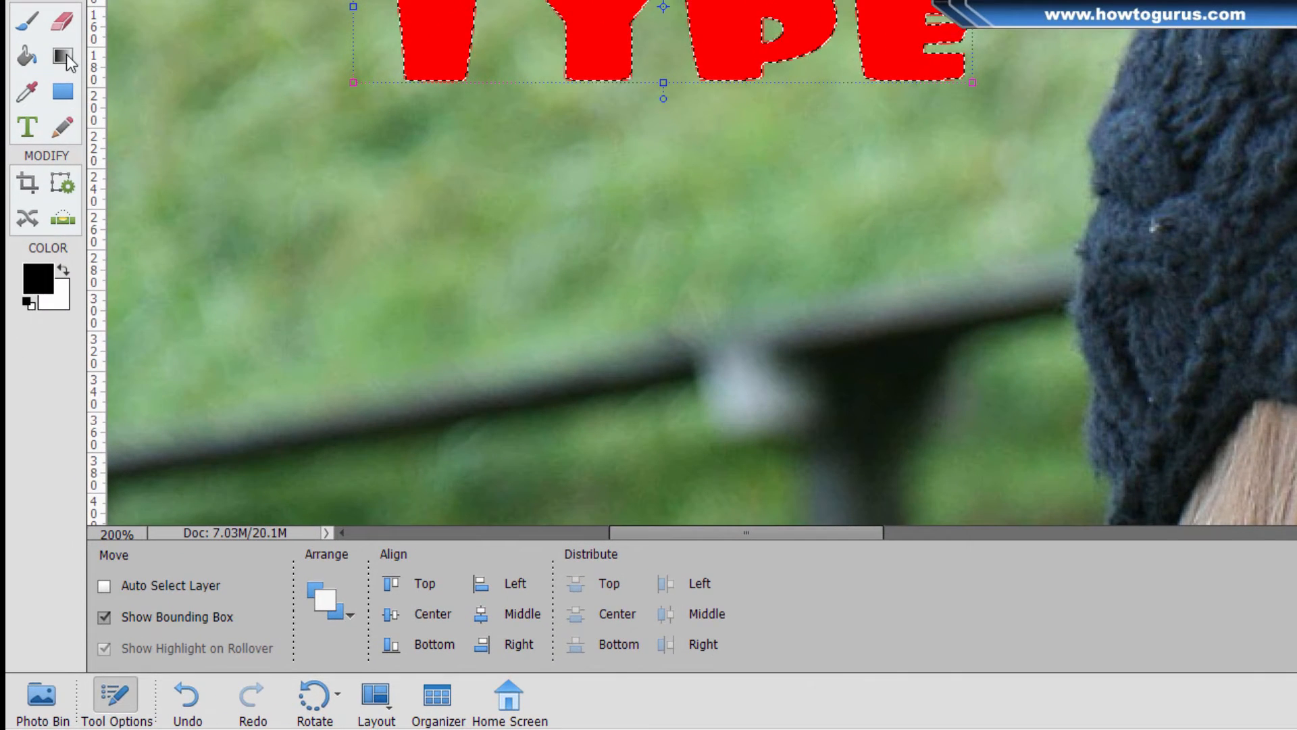
Step: Fill the selected letters with a vertical purple-to-orange linear gradient, redrawing it with a shorter downward span starting near the top of the T
{"action": "left_click", "coordinate": [67, 59]}
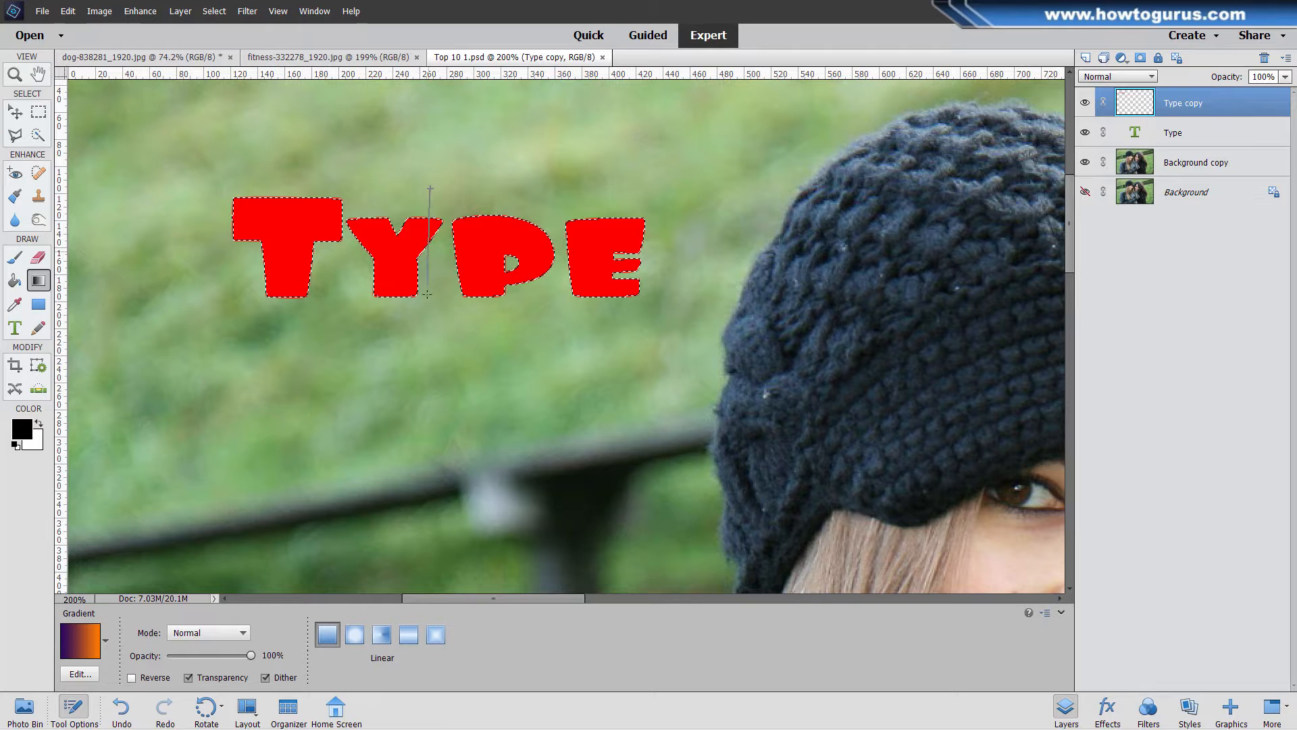
{"action": "left_click_drag", "start_coordinate": [427, 294], "coordinate": [427, 294]}
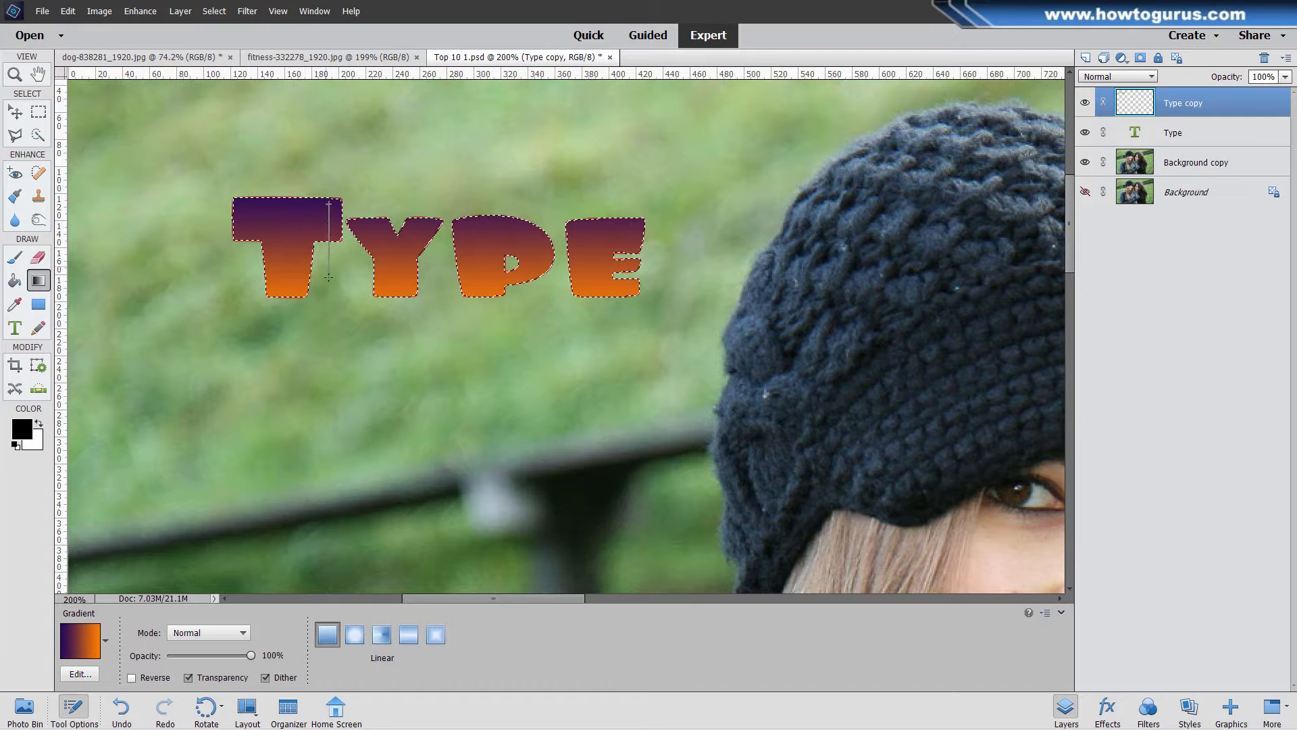
{"action": "left_click_drag", "start_coordinate": [328, 277], "coordinate": [328, 277]}
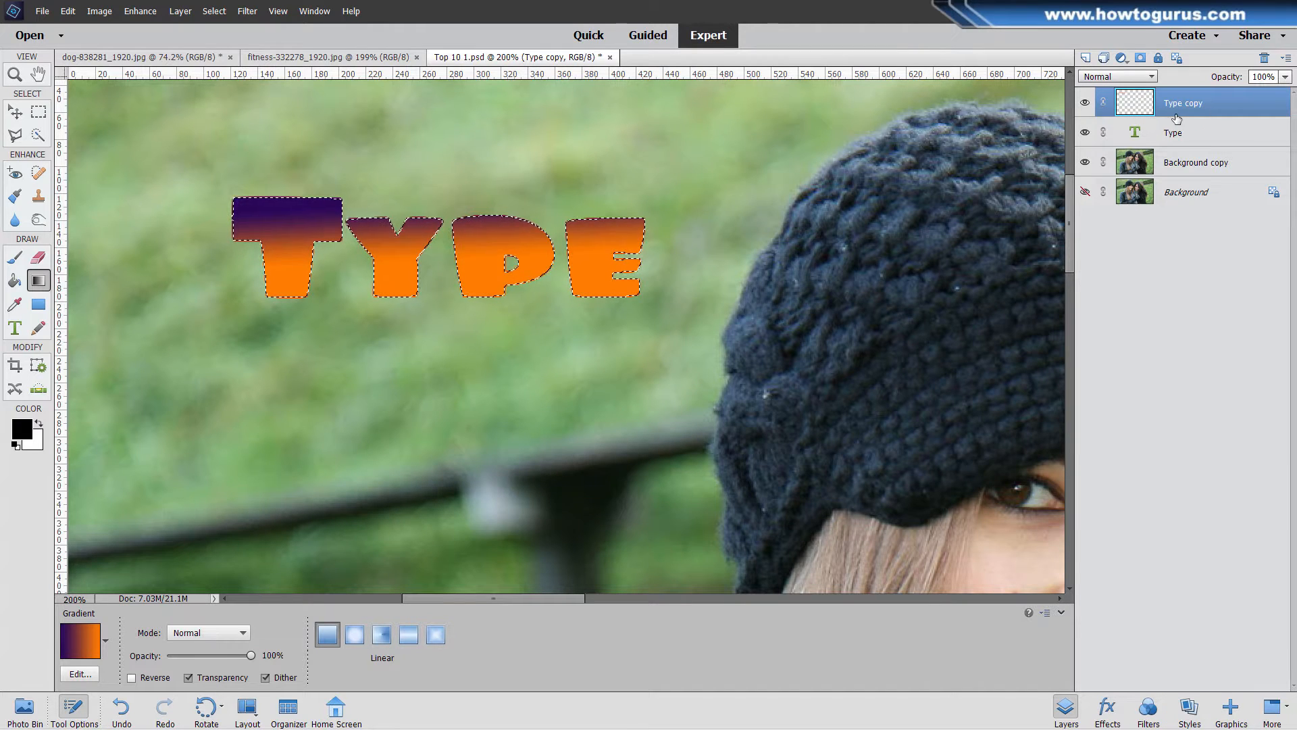
Step: Fit the whole photo on screen and deselect the lettering
{"action": "left_click", "coordinate": [17, 77]}
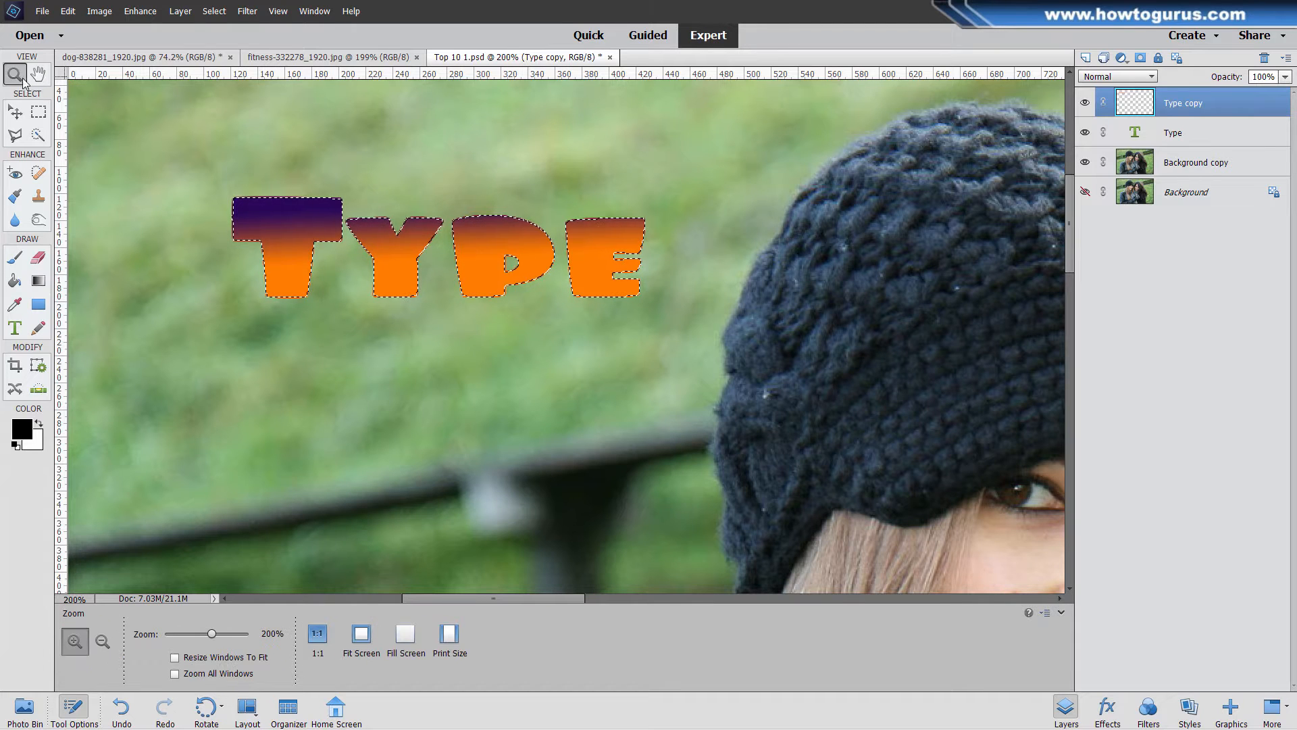
{"action": "key", "text": "ctrl+0"}
{"action": "key", "text": "ctrl+d"}
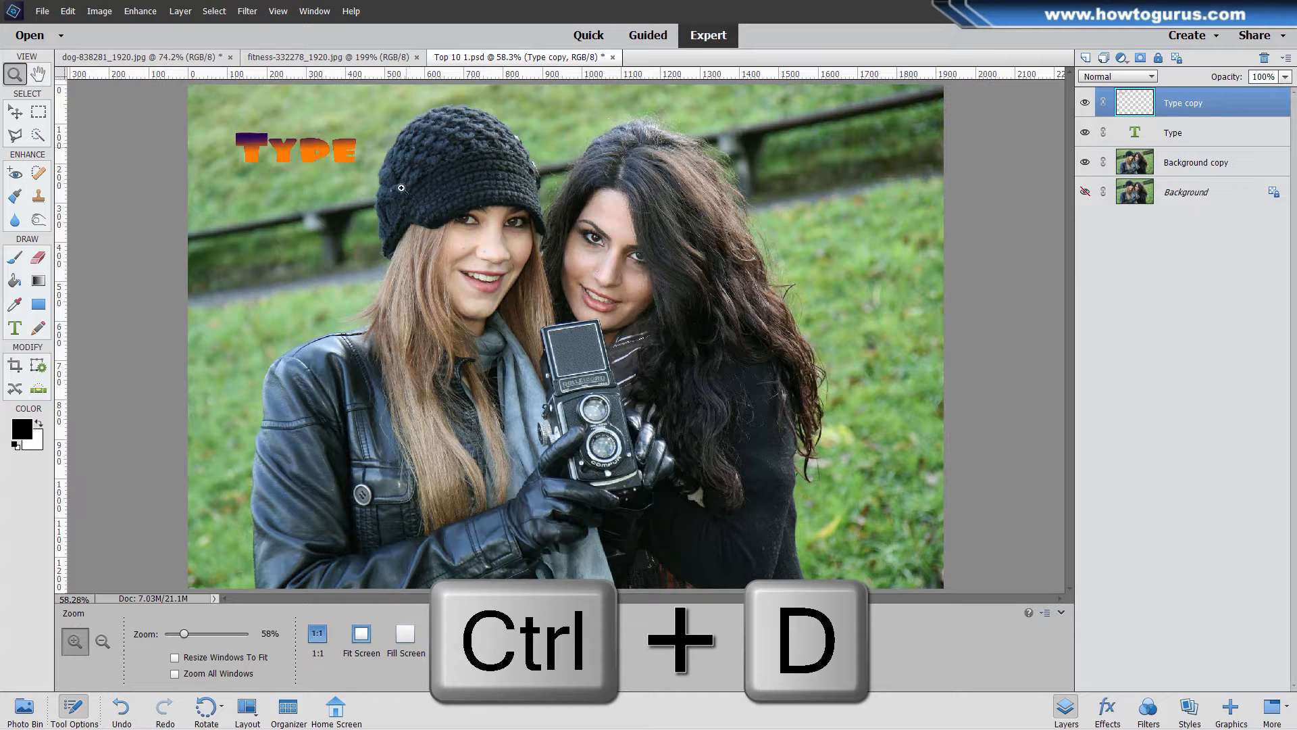
Step: Toggle the Type copy layer off and on, and move its gradient lettering about 108 px down, below the red text
{"action": "key", "text": "v"}
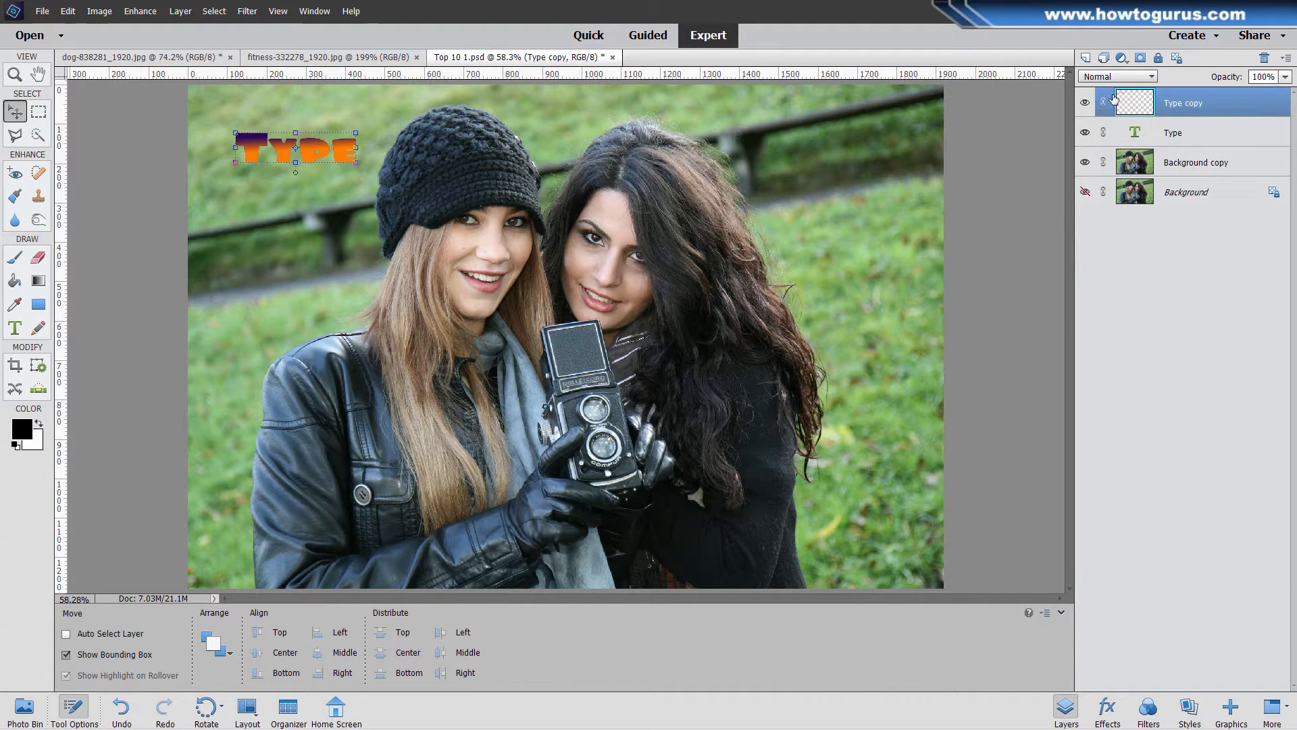
{"action": "left_click", "coordinate": [1085, 103]}
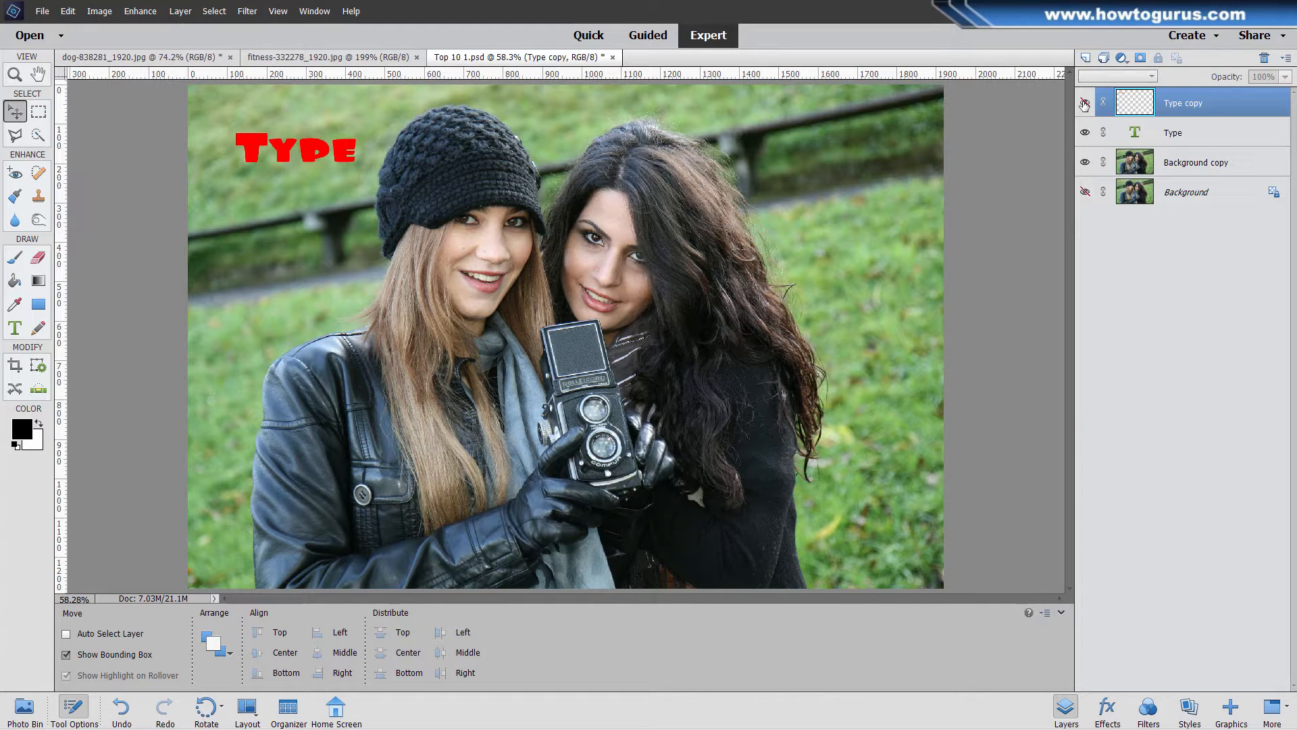
{"action": "left_click", "coordinate": [1084, 102]}
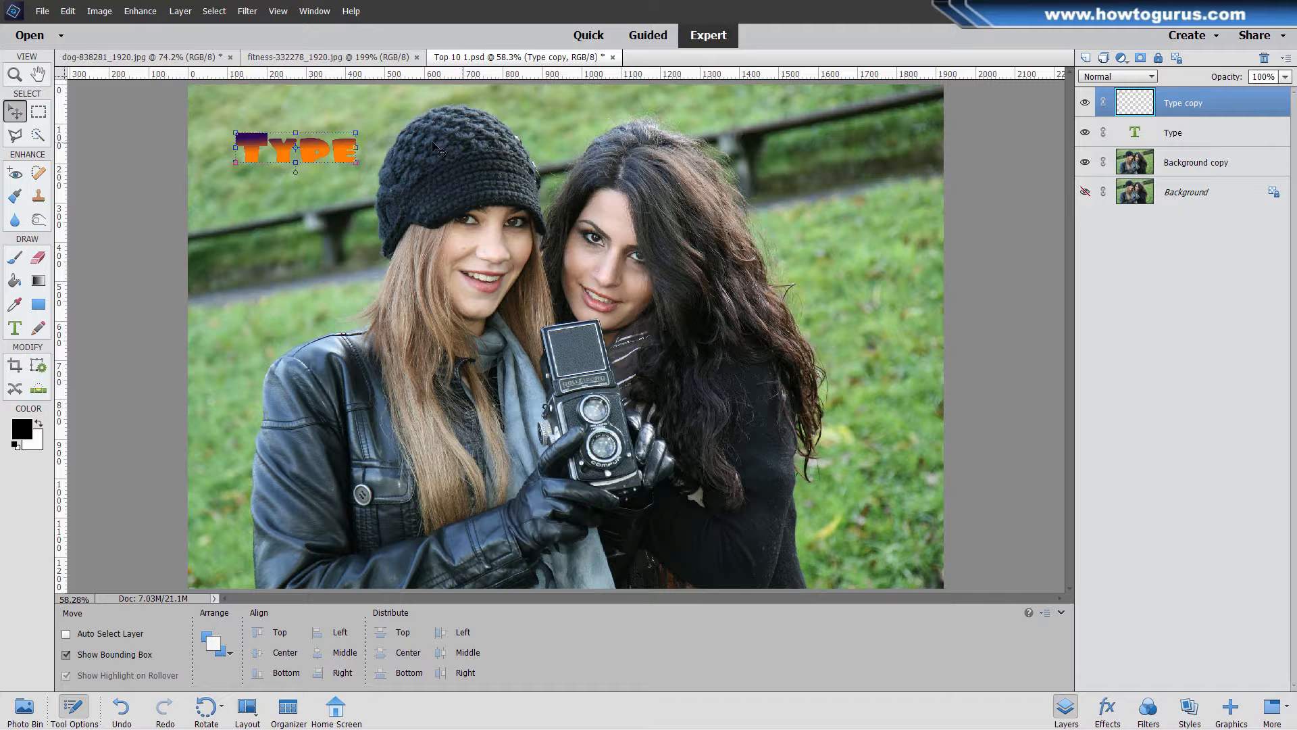
{"action": "left_click_drag", "start_coordinate": [325, 162], "coordinate": [330, 208]}
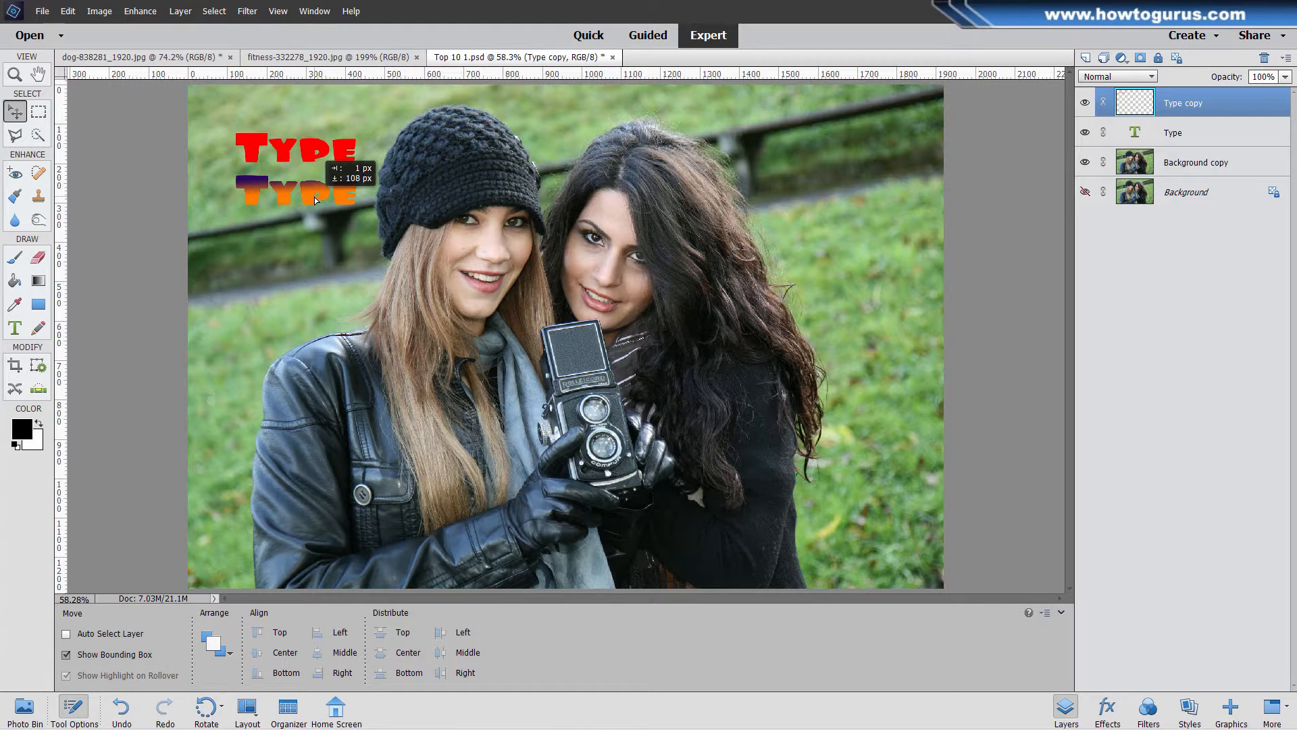
Step: Hide both text layers and draw a large black butterfly custom shape over the photo's upper-left part
{"action": "left_click", "coordinate": [1085, 104]}
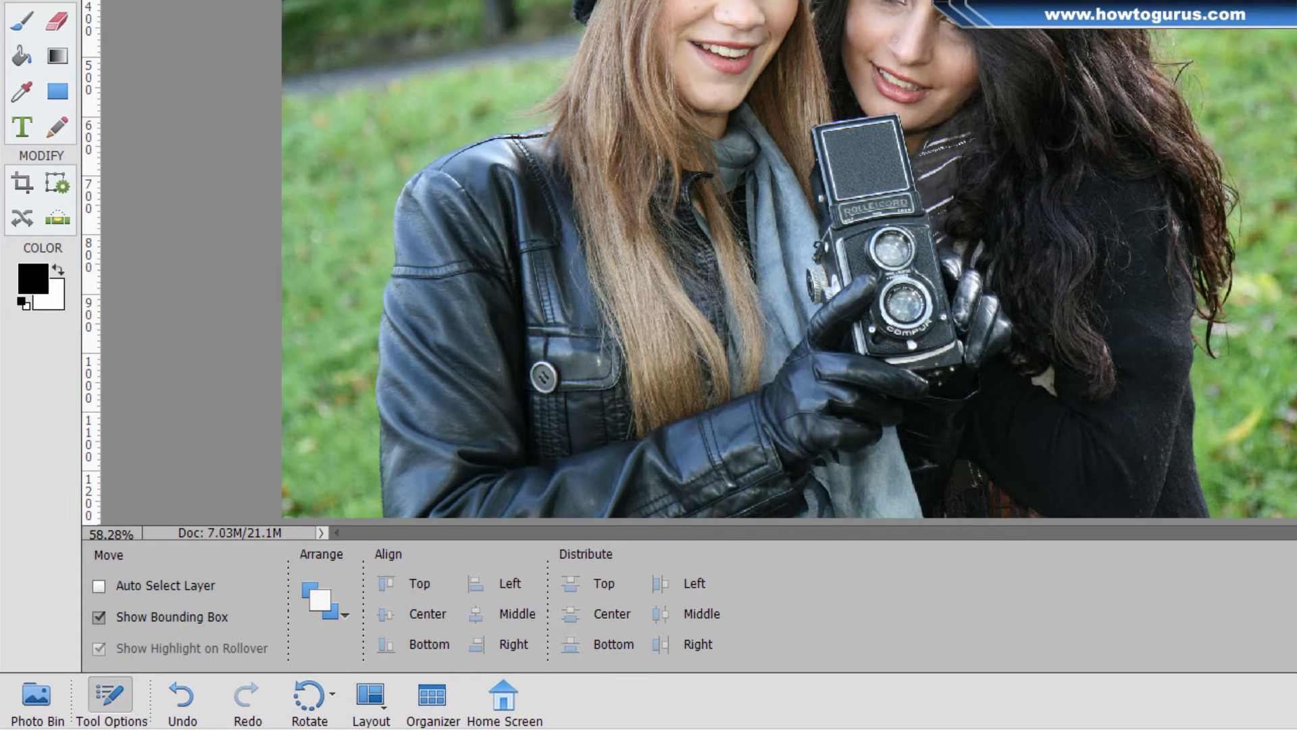
{"action": "left_click", "coordinate": [58, 95]}
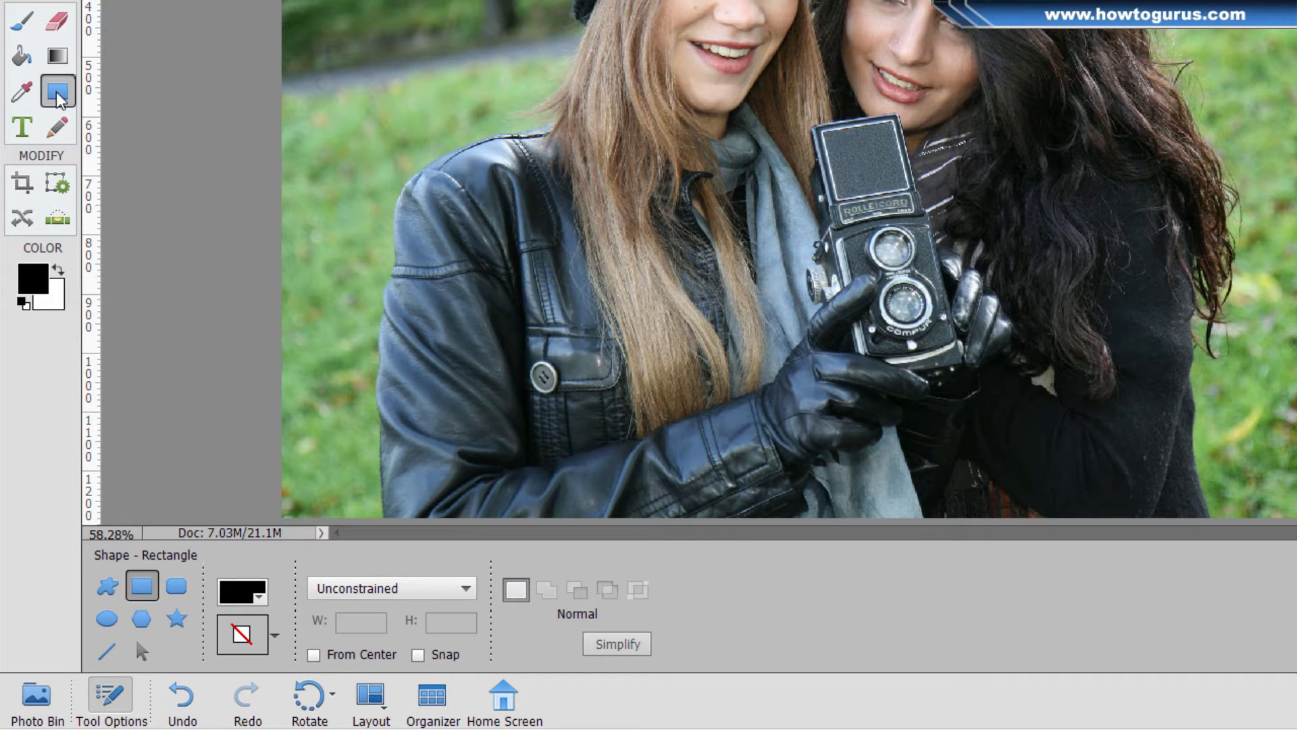
{"action": "left_click", "coordinate": [108, 586]}
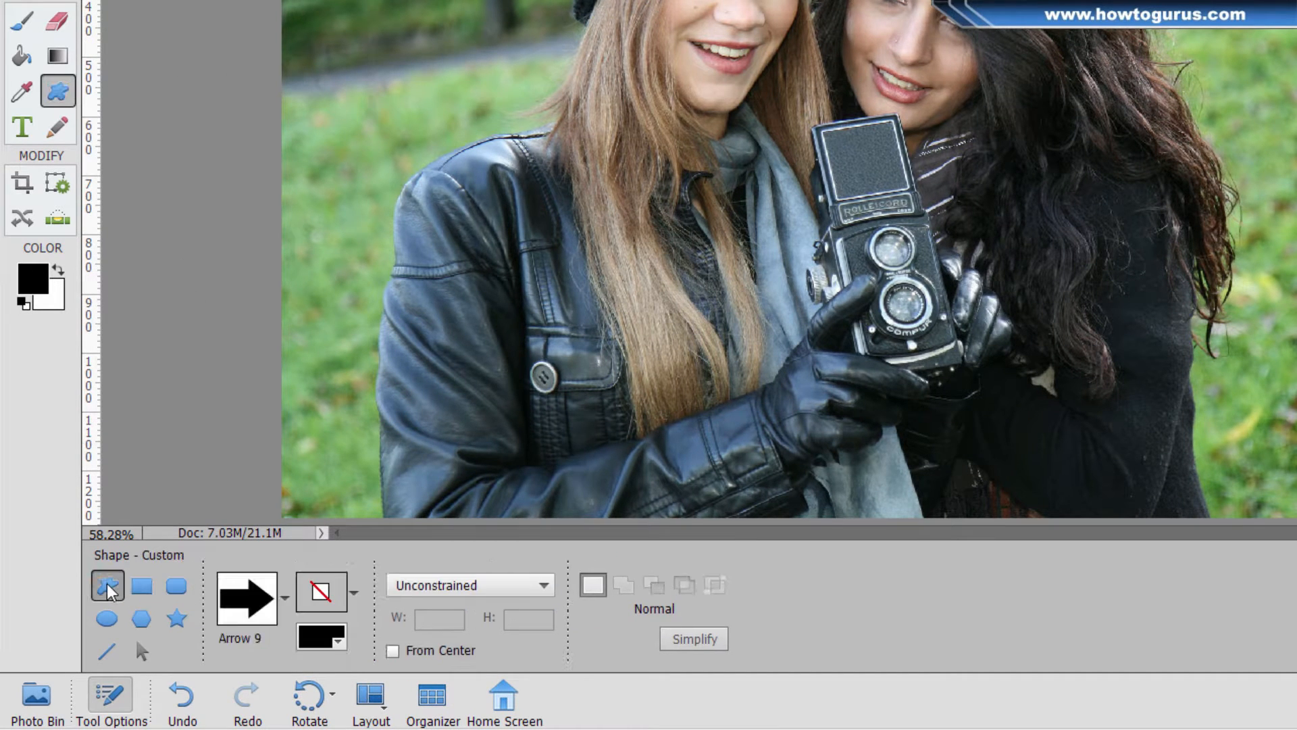
{"action": "left_click", "coordinate": [284, 597]}
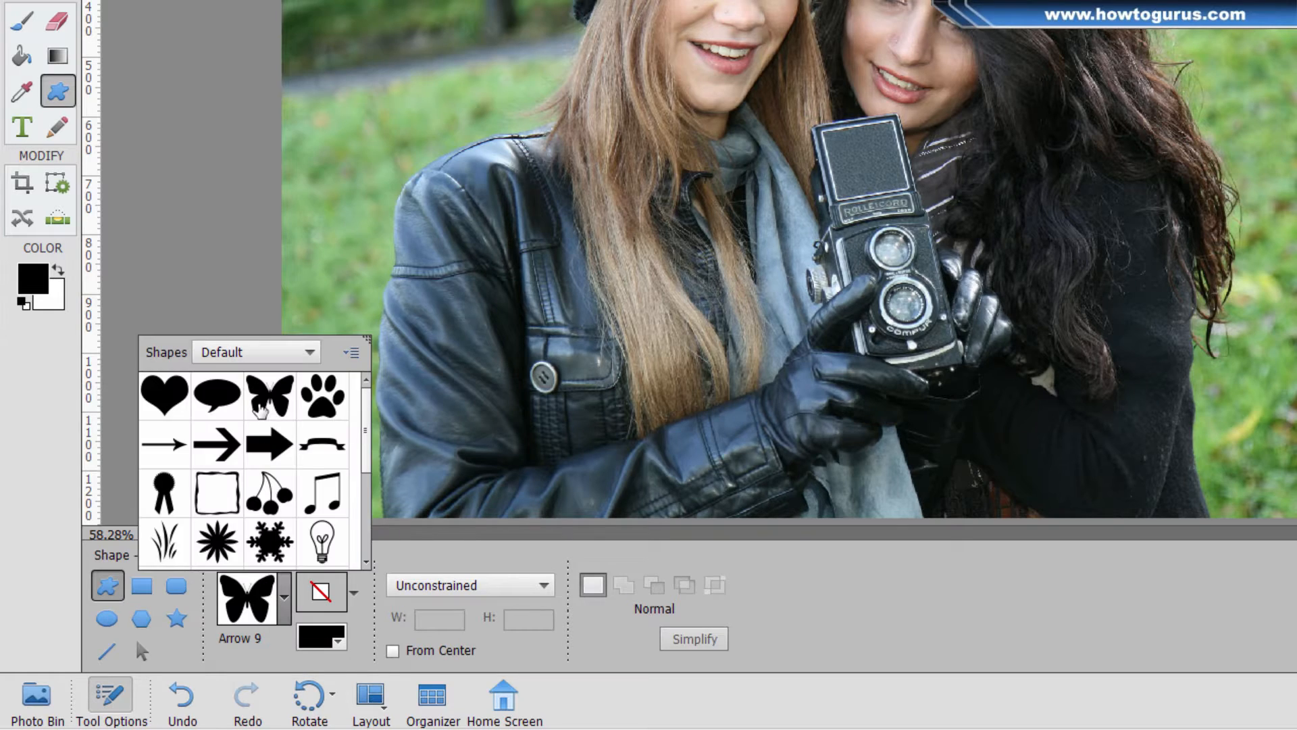
{"action": "left_click", "coordinate": [260, 409]}
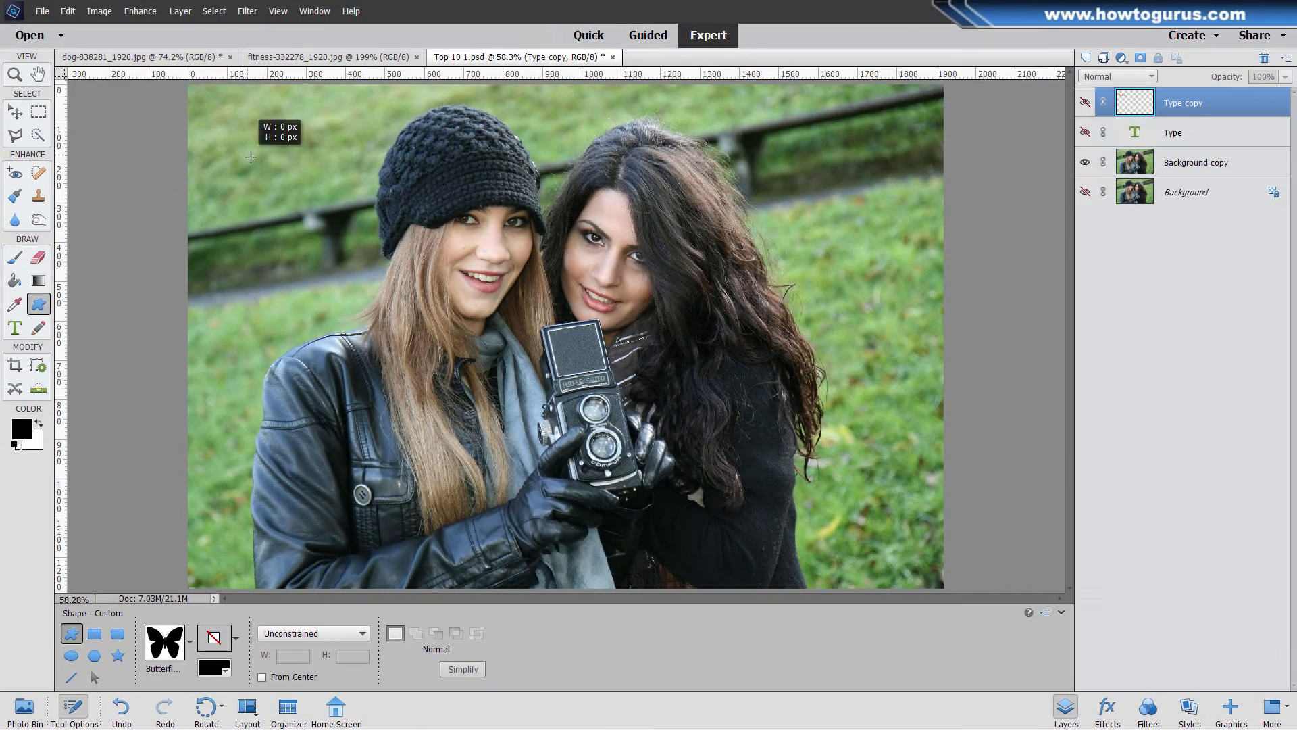
{"action": "left_click_drag", "start_coordinate": [251, 157], "coordinate": [436, 348]}
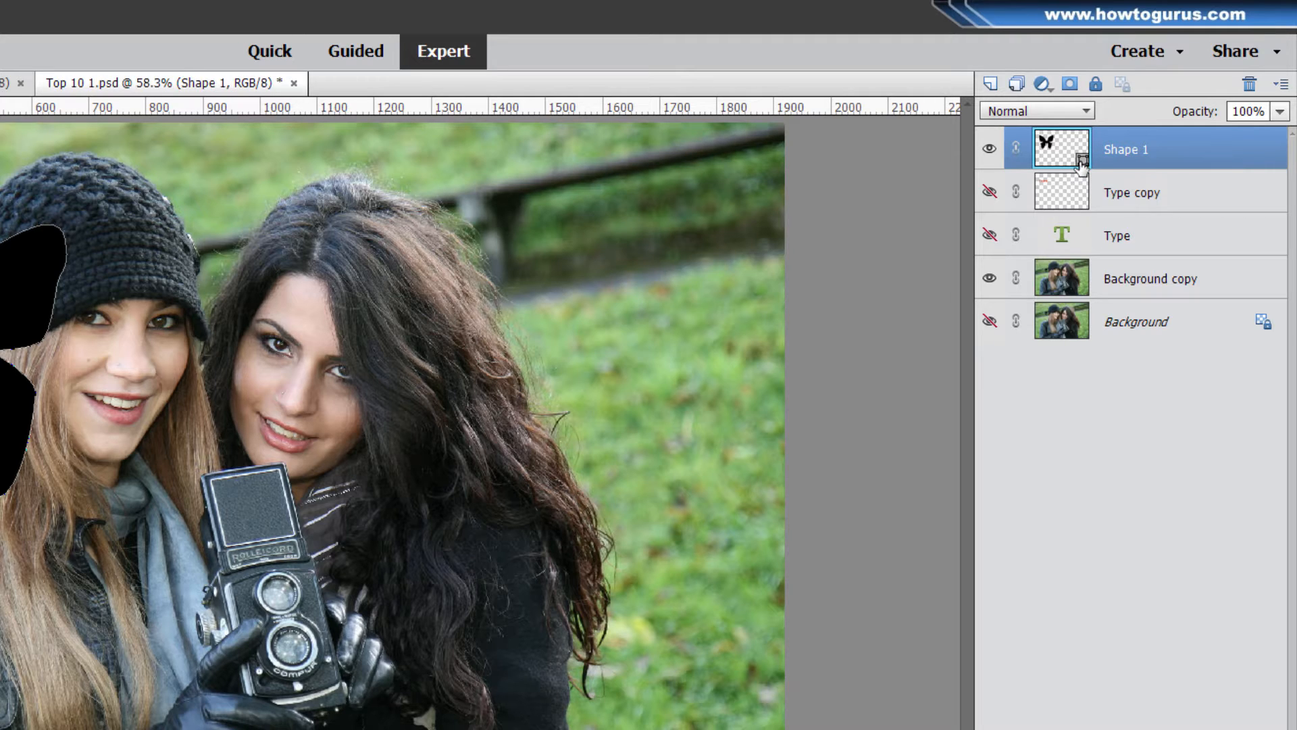
Step: Move the butterfly to the right side of the photo and enlarge it over the dark-haired woman's hair and jacket
{"action": "left_click_drag", "start_coordinate": [4, 381], "coordinate": [665, 591]}
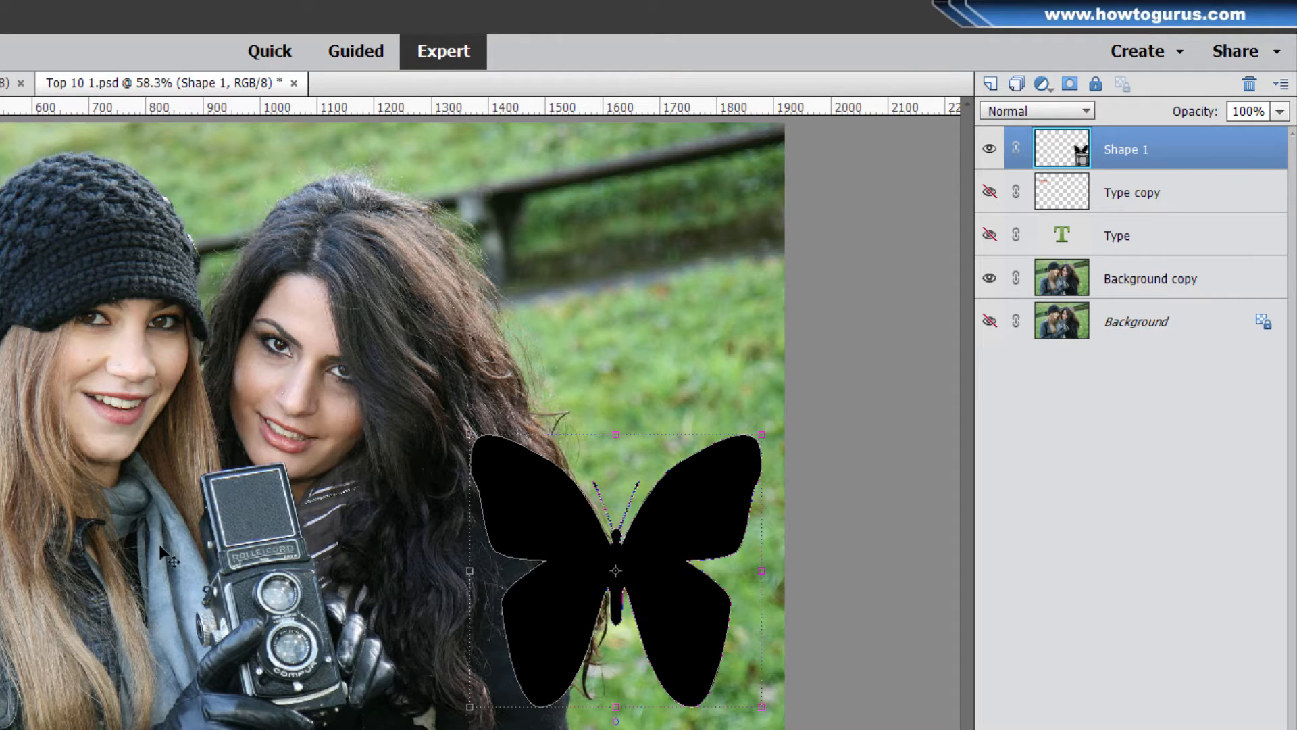
{"action": "left_click_drag", "start_coordinate": [688, 628], "coordinate": [668, 615]}
{"action": "left_click_drag", "start_coordinate": [450, 698], "coordinate": [346, 726]}
{"action": "left_click_drag", "start_coordinate": [454, 714], "coordinate": [421, 551]}
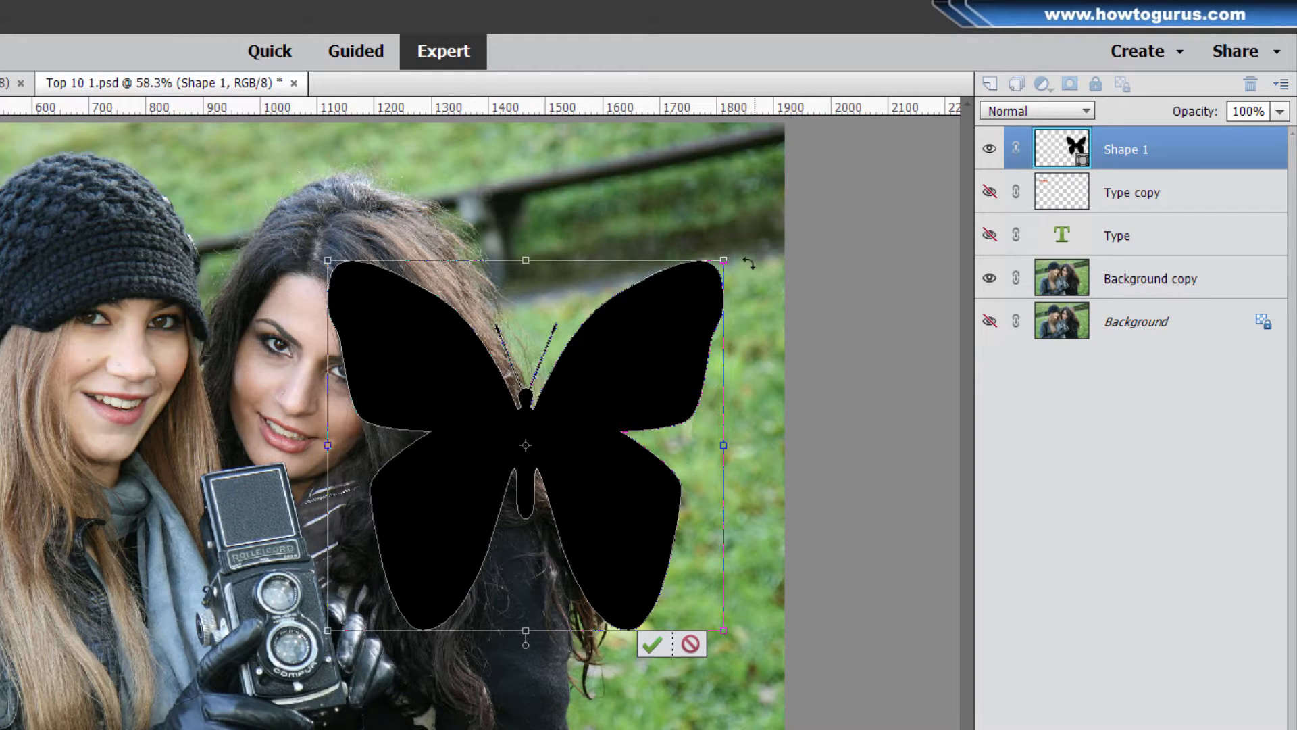
{"action": "mouse_move", "coordinate": [721, 256]}
{"action": "left_mouse_down"}
{"action": "mouse_move", "coordinate": [798, 183]}
{"action": "mouse_move", "coordinate": [667, 314]}
{"action": "mouse_move", "coordinate": [679, 374]}
{"action": "mouse_move", "coordinate": [722, 256]}
{"action": "mouse_move", "coordinate": [743, 242]}
{"action": "mouse_move", "coordinate": [679, 306]}
{"action": "mouse_move", "coordinate": [720, 252]}
{"action": "left_mouse_up"}
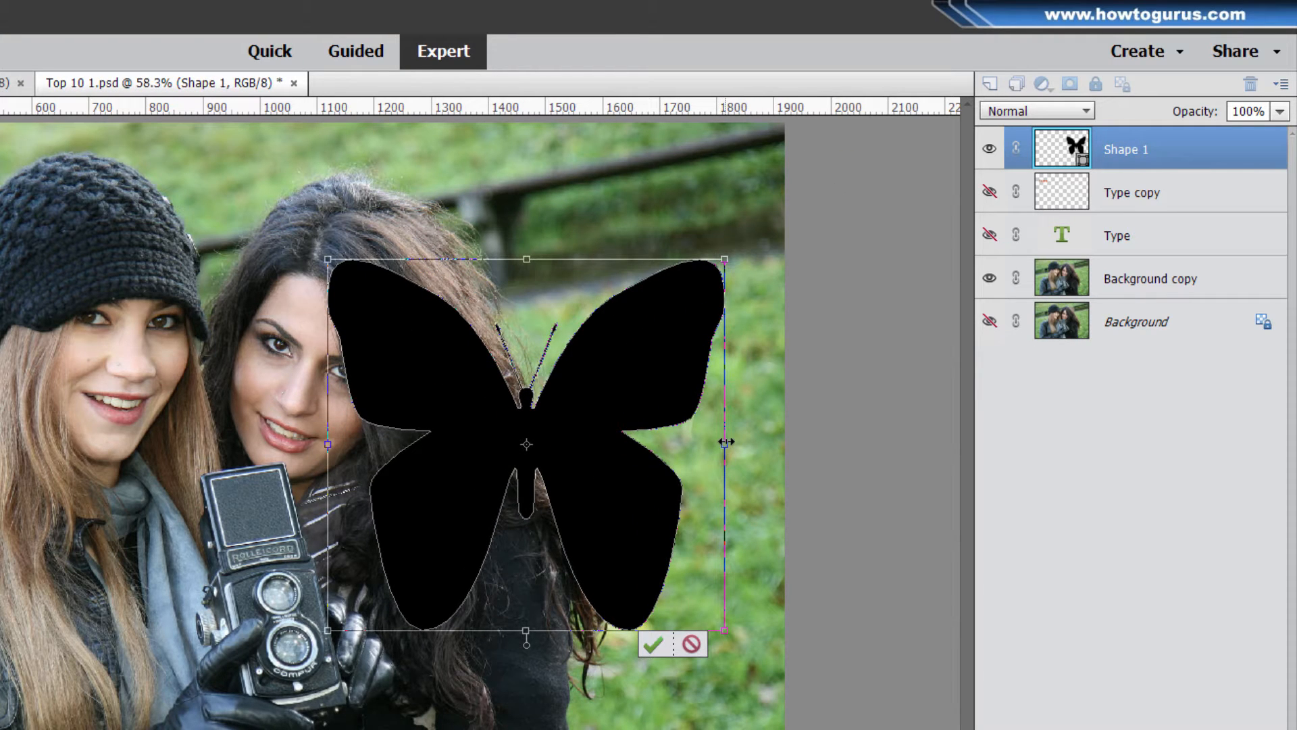
{"action": "mouse_move", "coordinate": [725, 443]}
{"action": "left_mouse_down"}
{"action": "mouse_move", "coordinate": [828, 443]}
{"action": "mouse_move", "coordinate": [648, 444]}
{"action": "mouse_move", "coordinate": [658, 456]}
{"action": "mouse_move", "coordinate": [802, 446]}
{"action": "mouse_move", "coordinate": [712, 455]}
{"action": "mouse_move", "coordinate": [727, 452]}
{"action": "left_mouse_up"}
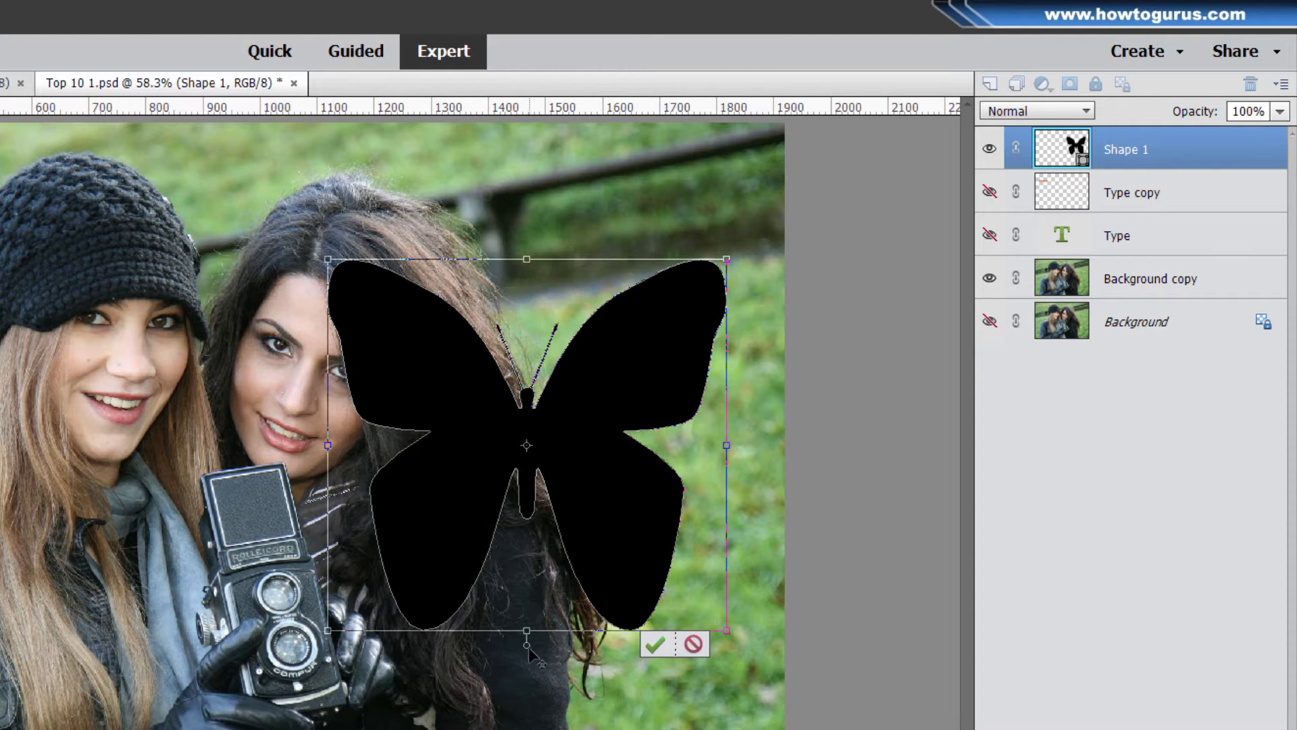
Step: Rotate the butterfly slightly counterclockwise, apply the transformation, and move the shape down and a little to the right
{"action": "left_click_drag", "start_coordinate": [528, 647], "coordinate": [607, 712]}
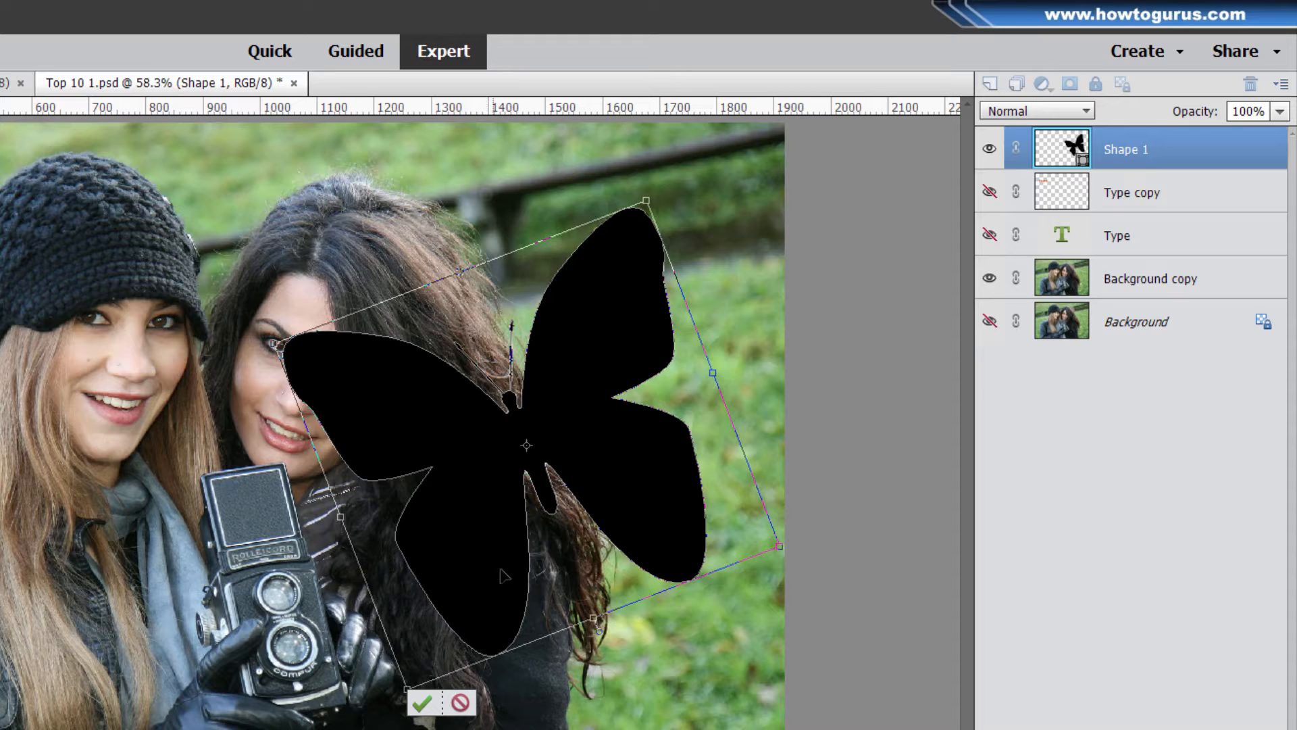
{"action": "left_click", "coordinate": [422, 703]}
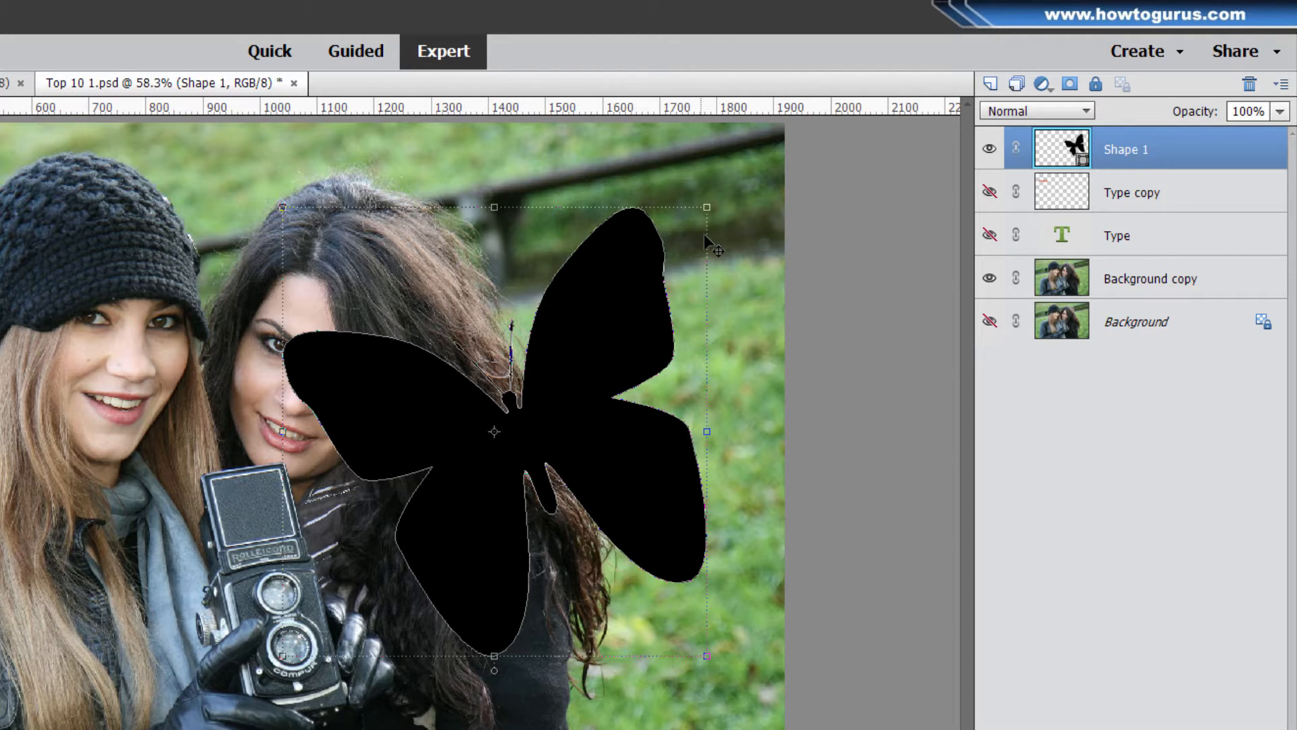
{"action": "left_click_drag", "start_coordinate": [496, 509], "coordinate": [519, 603]}
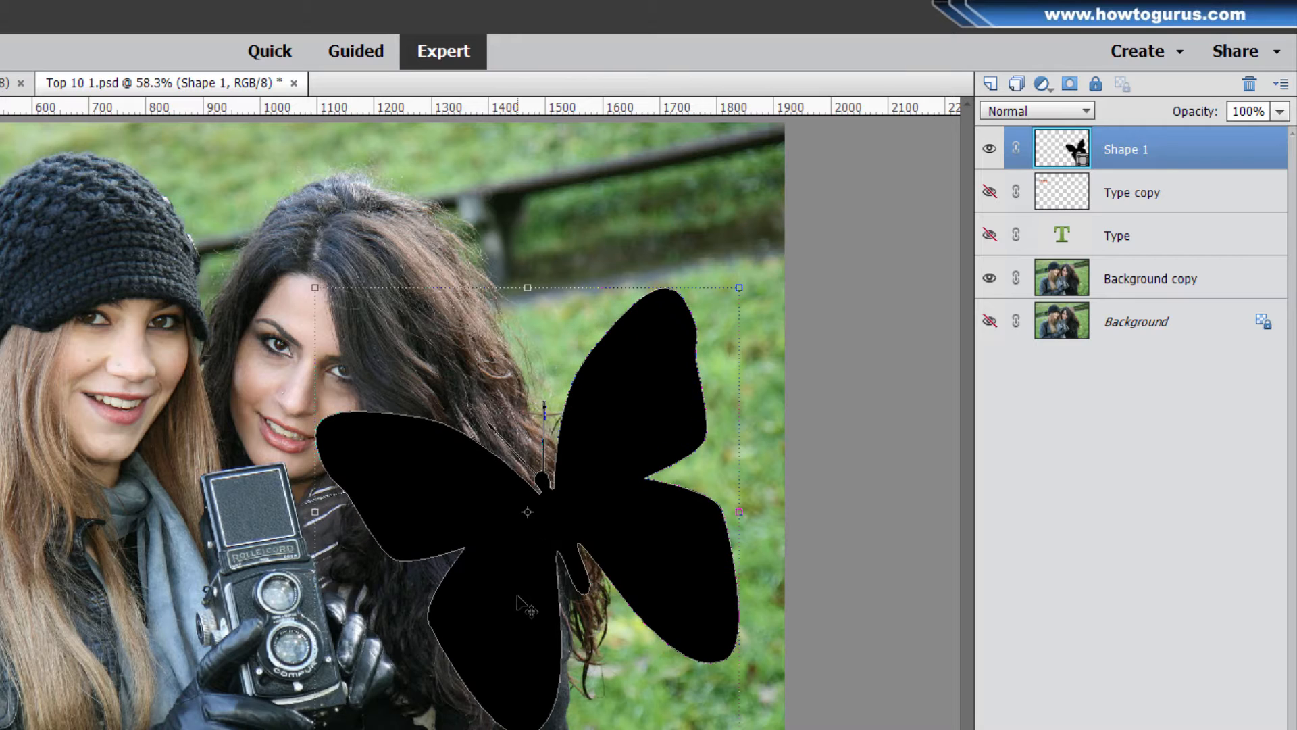
Step: Undo the butterfly's last move and its free transform
{"action": "key", "text": "ctrl+z"}
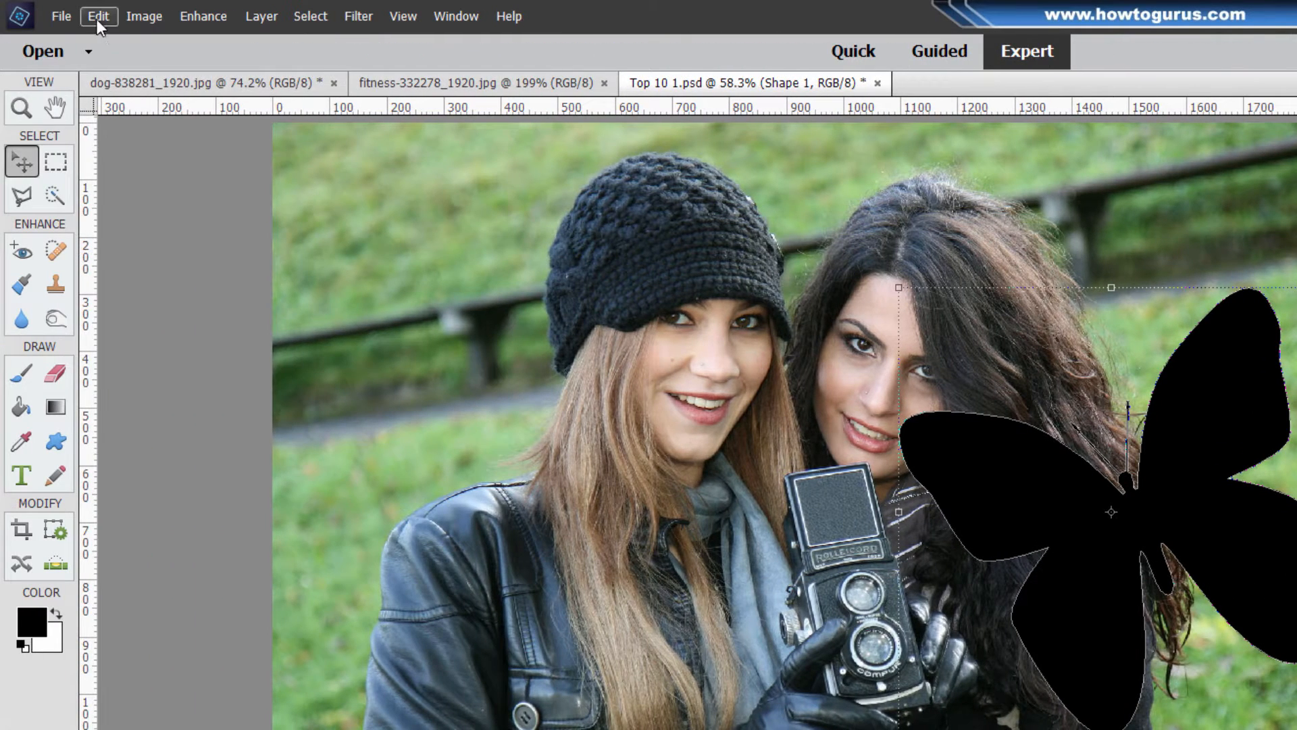
{"action": "left_click", "coordinate": [96, 17]}
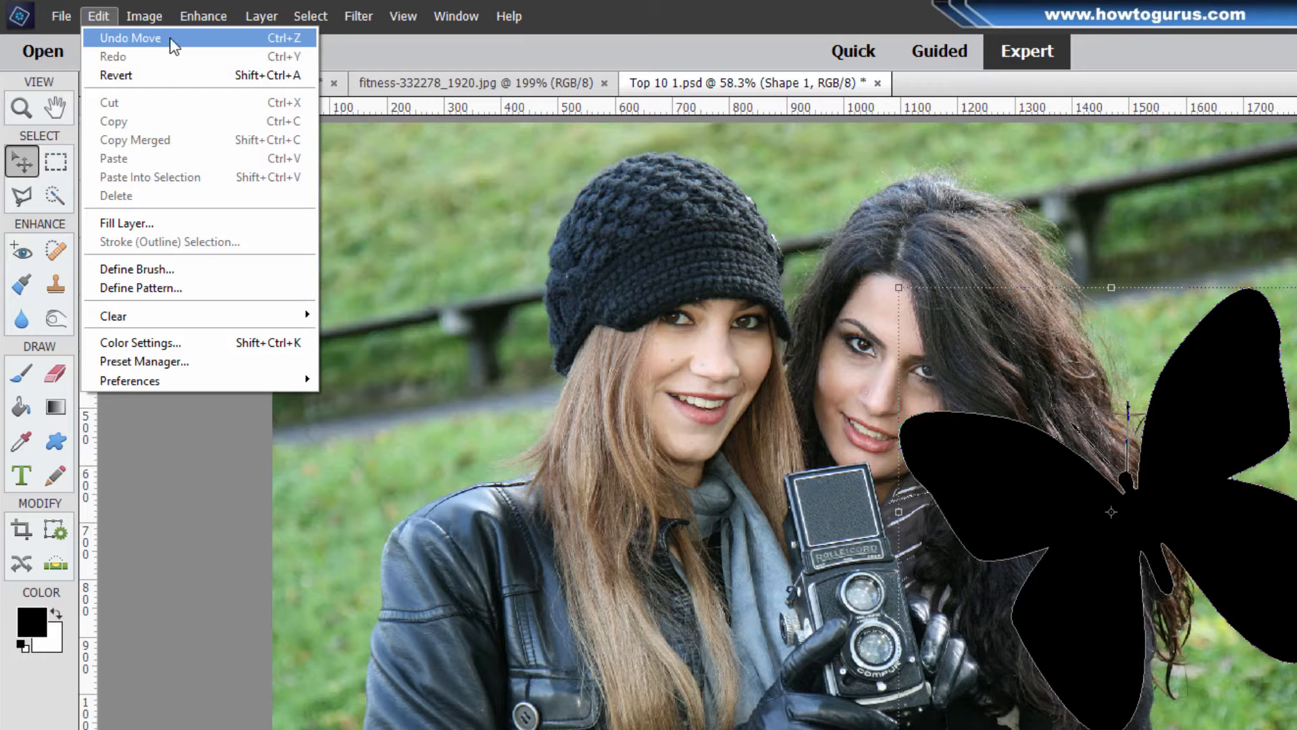
{"action": "left_click", "coordinate": [169, 38]}
{"action": "left_click", "coordinate": [86, 18]}
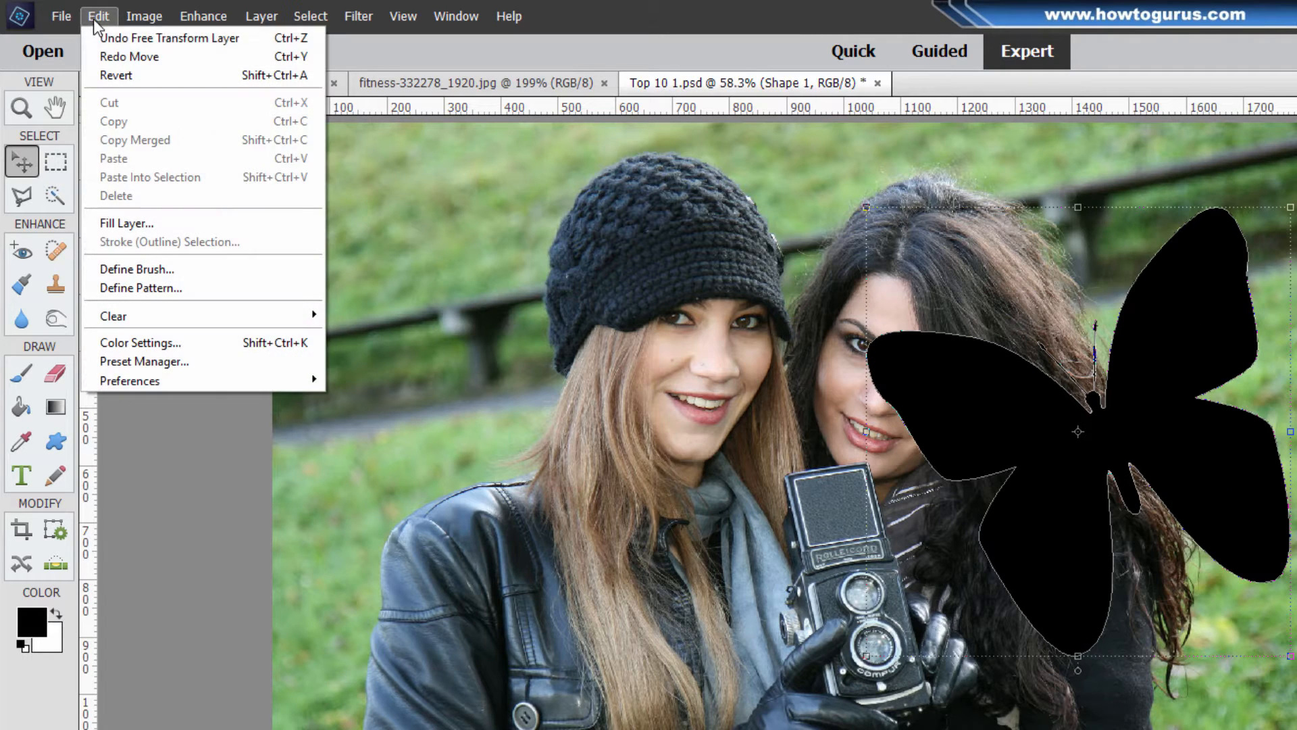
{"action": "left_click", "coordinate": [112, 38]}
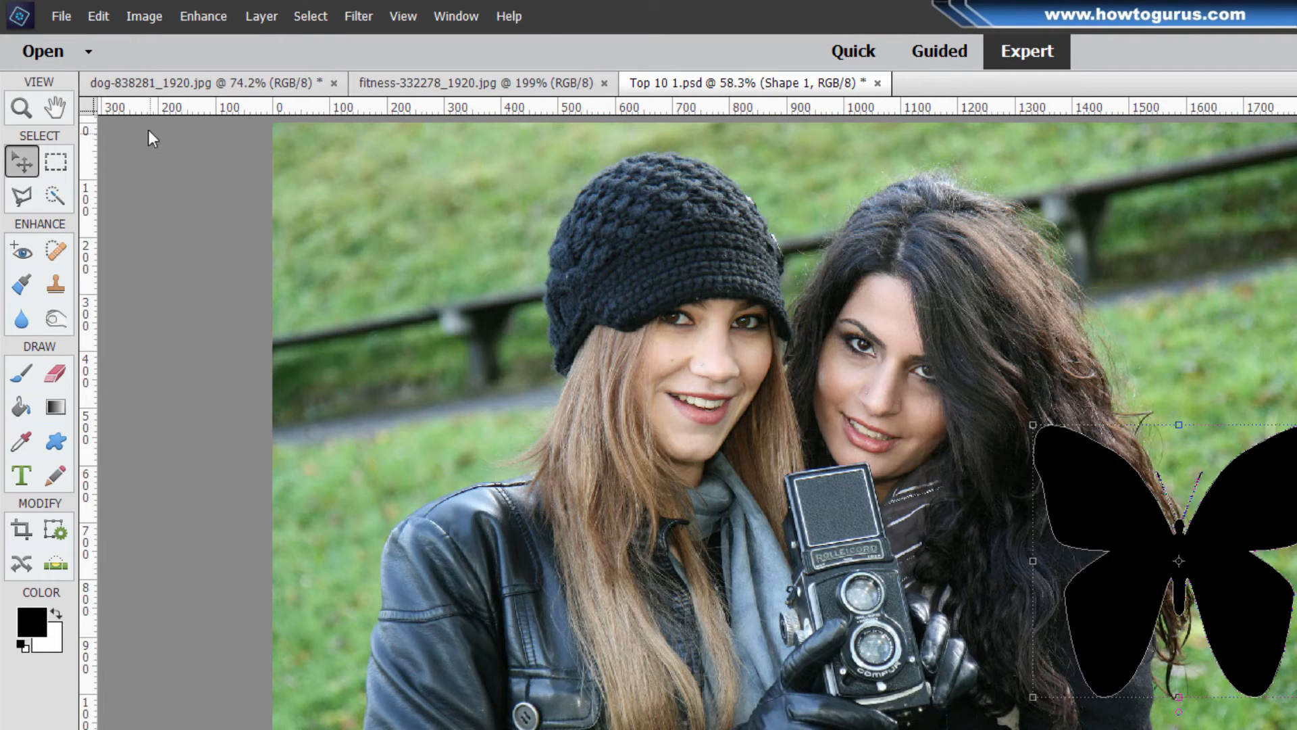
{"action": "left_click", "coordinate": [98, 16]}
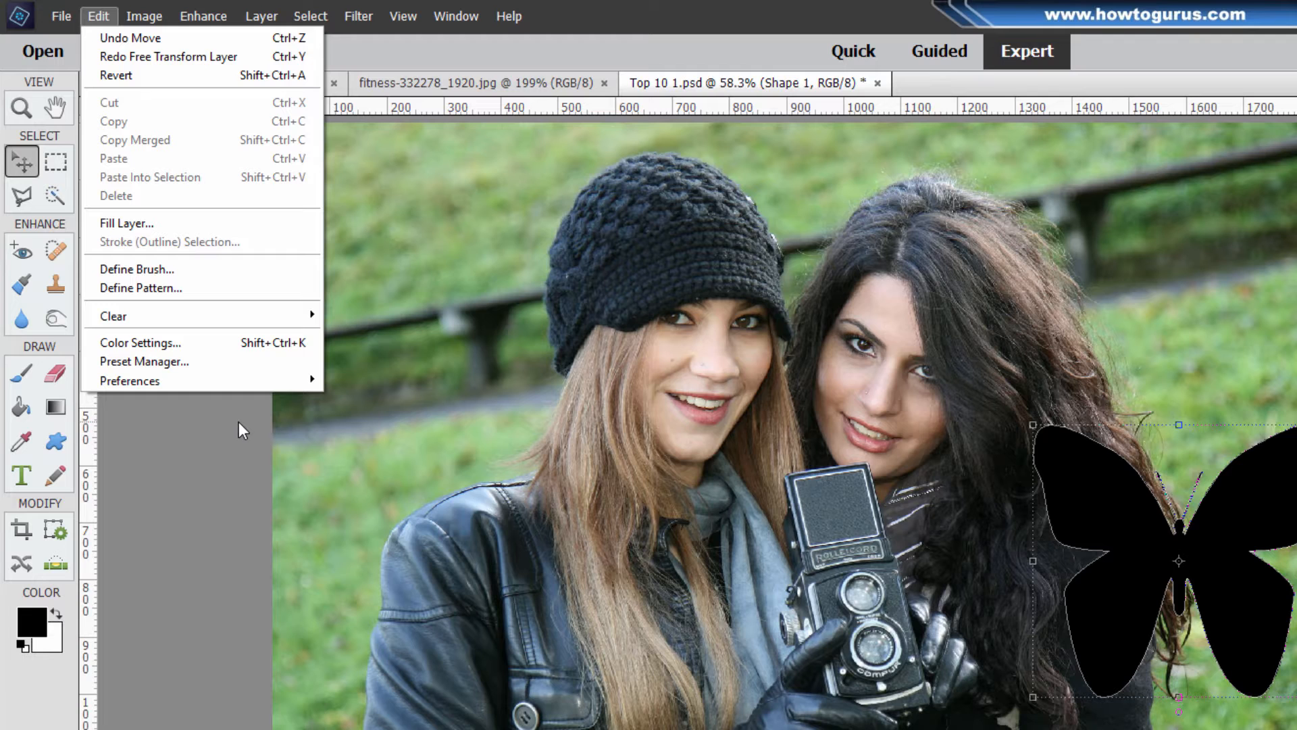
{"action": "key", "text": "Escape"}
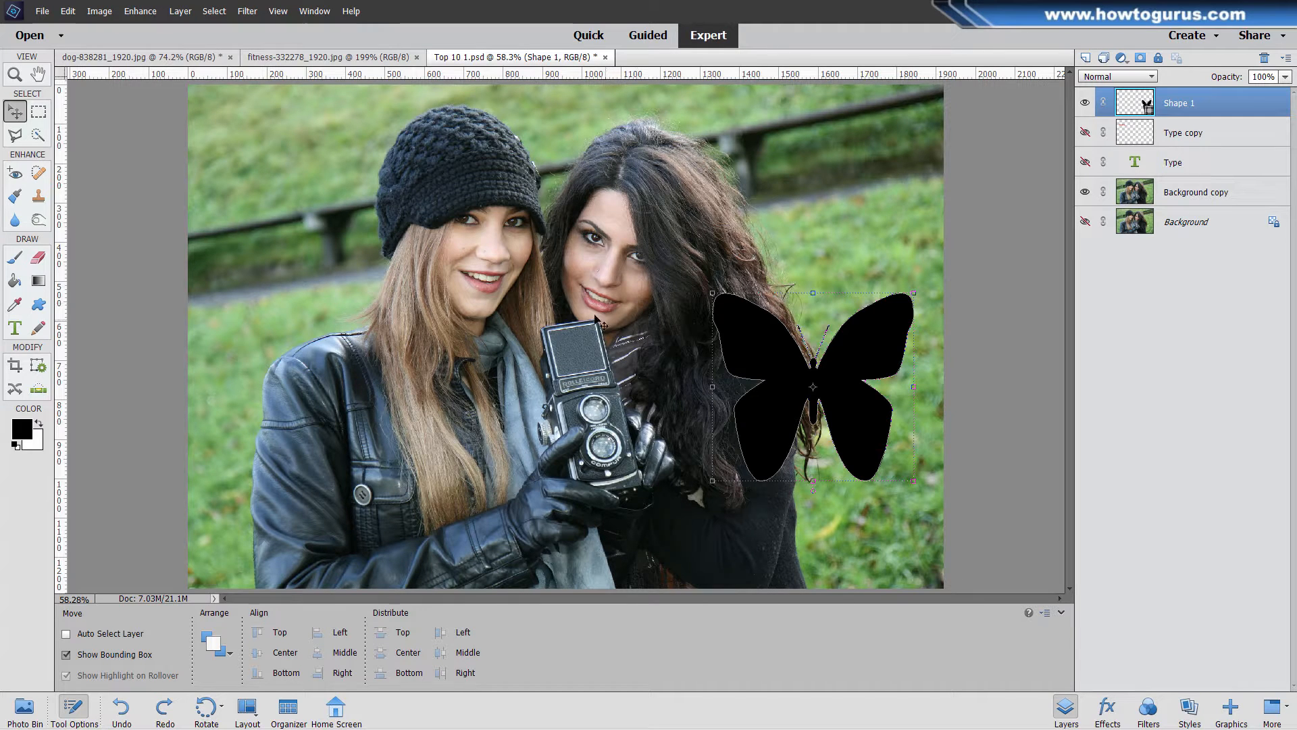
Step: Copy the dog photo's Background layer from a floating window into Top 10 1.psd, and redock the dog document
{"action": "left_click", "coordinate": [203, 59]}
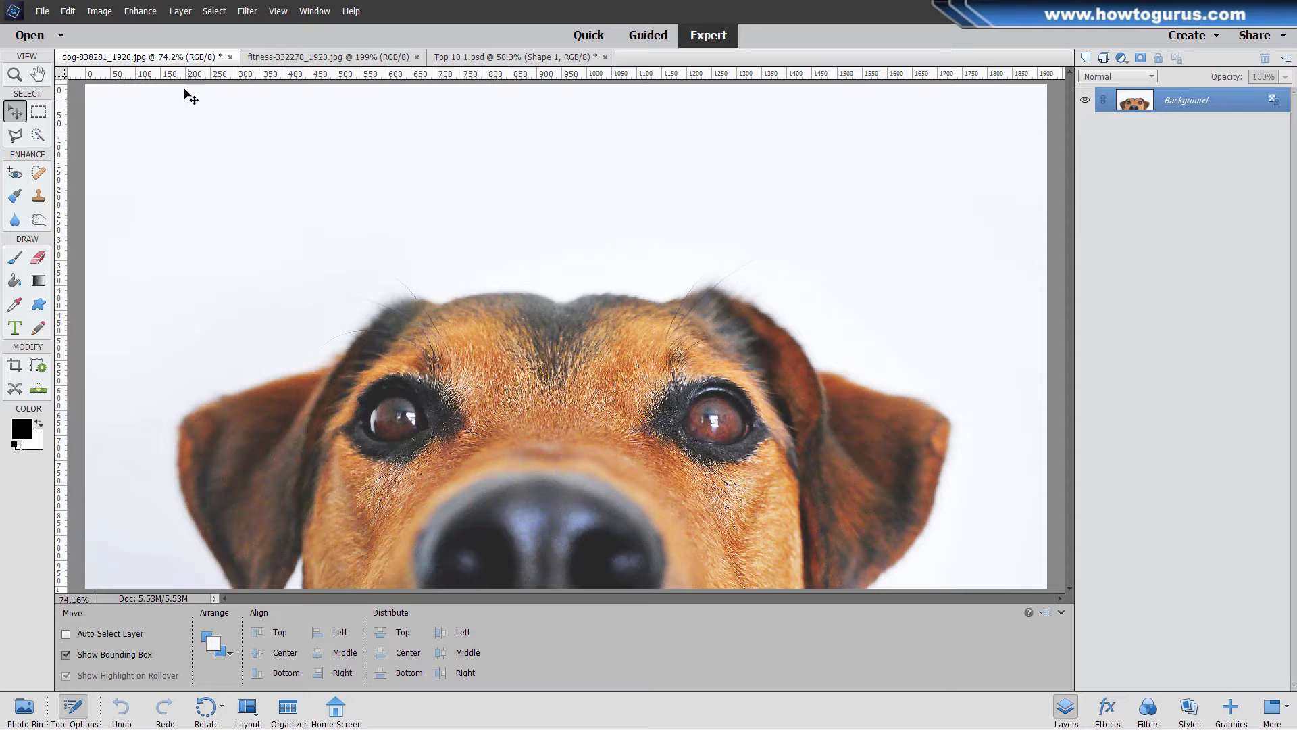
{"action": "left_click_drag", "start_coordinate": [161, 62], "coordinate": [544, 324]}
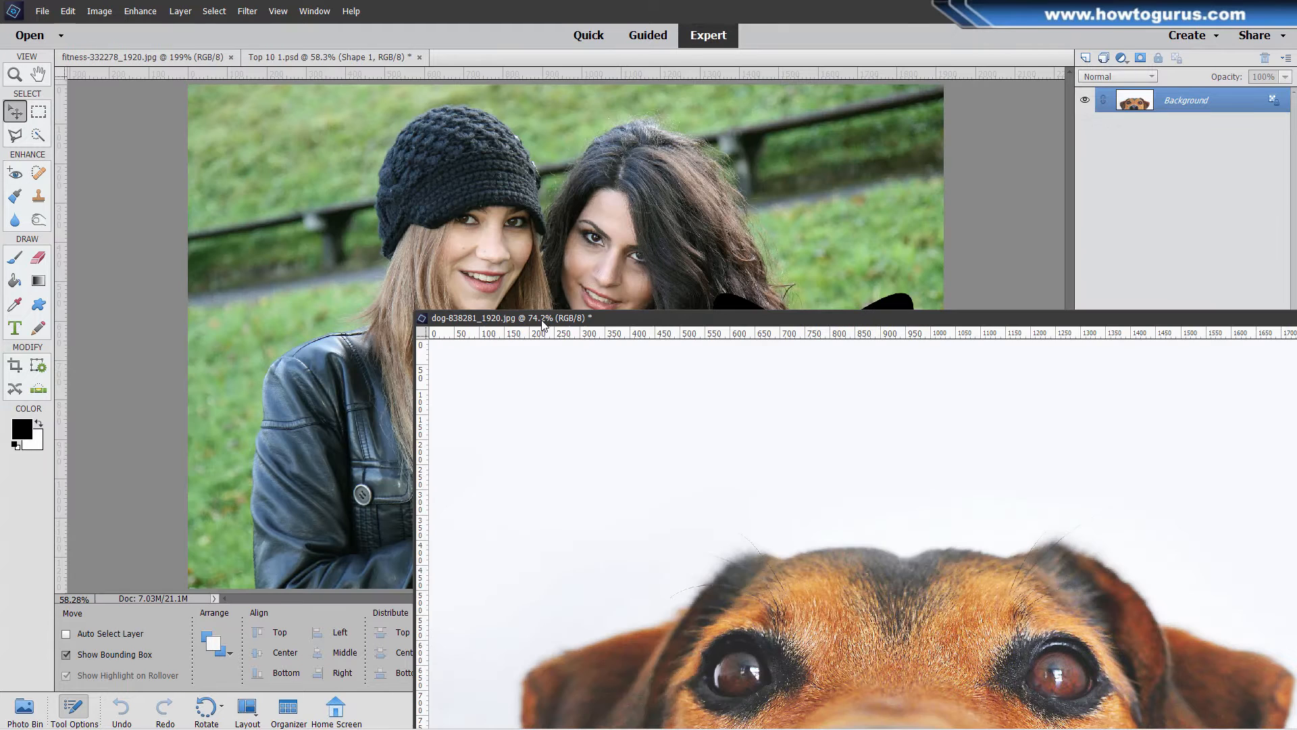
{"action": "left_click_drag", "start_coordinate": [668, 330], "coordinate": [547, 286]}
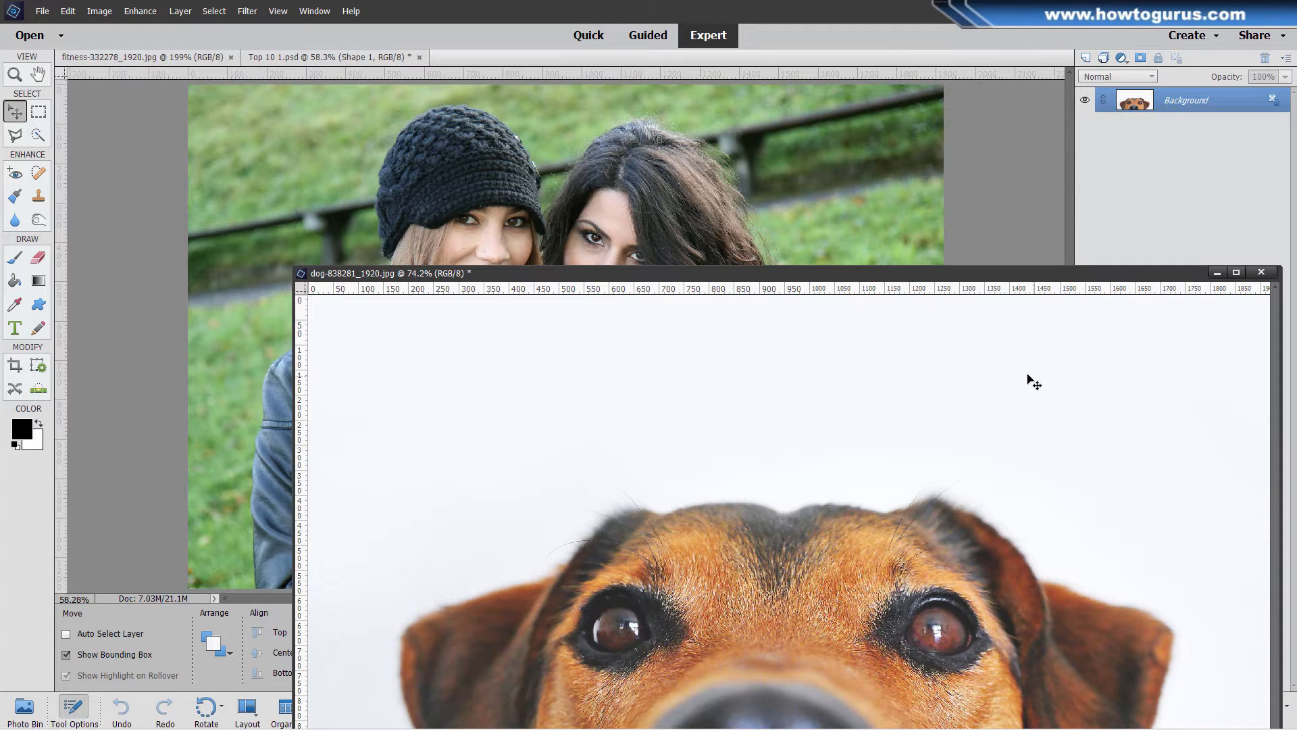
{"action": "left_click_drag", "start_coordinate": [1173, 107], "coordinate": [706, 179]}
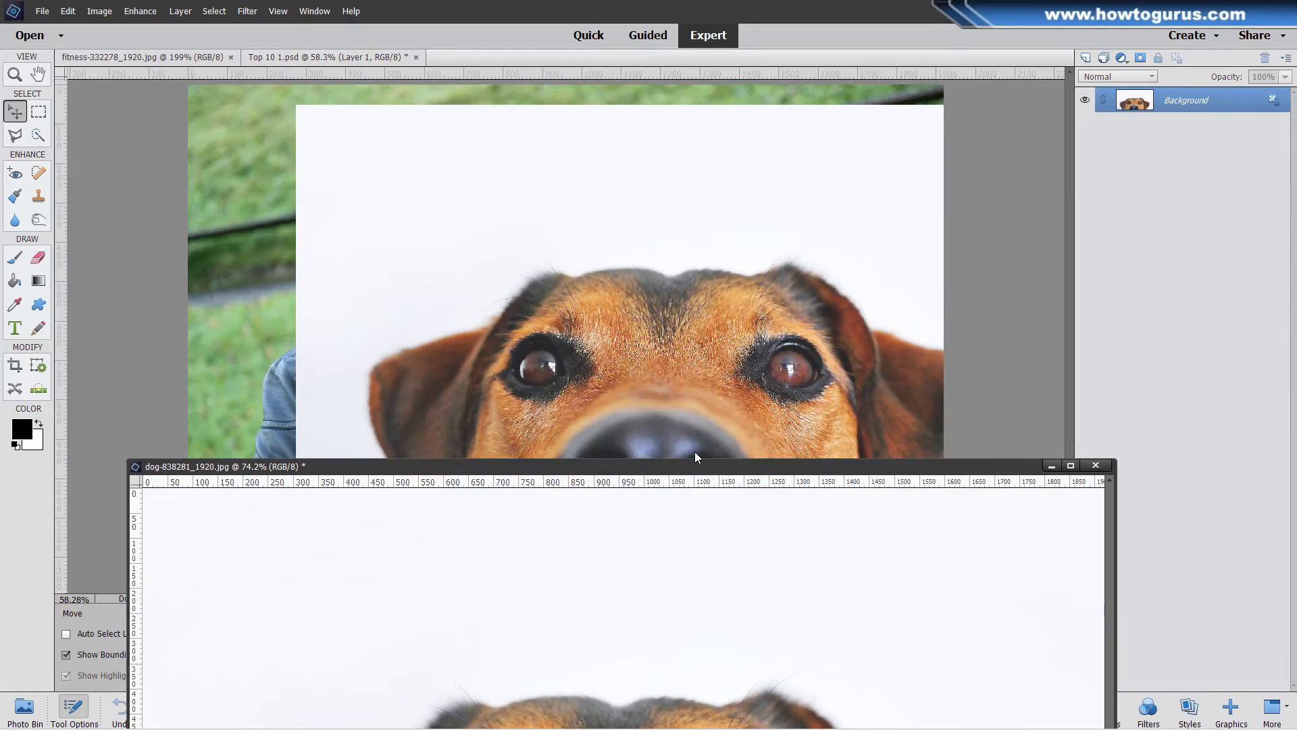
{"action": "left_click_drag", "start_coordinate": [695, 457], "coordinate": [562, 63]}
Step: Move the dog layer left and down until it spans the photo's width, and hide it
{"action": "left_click_drag", "start_coordinate": [667, 315], "coordinate": [601, 346]}
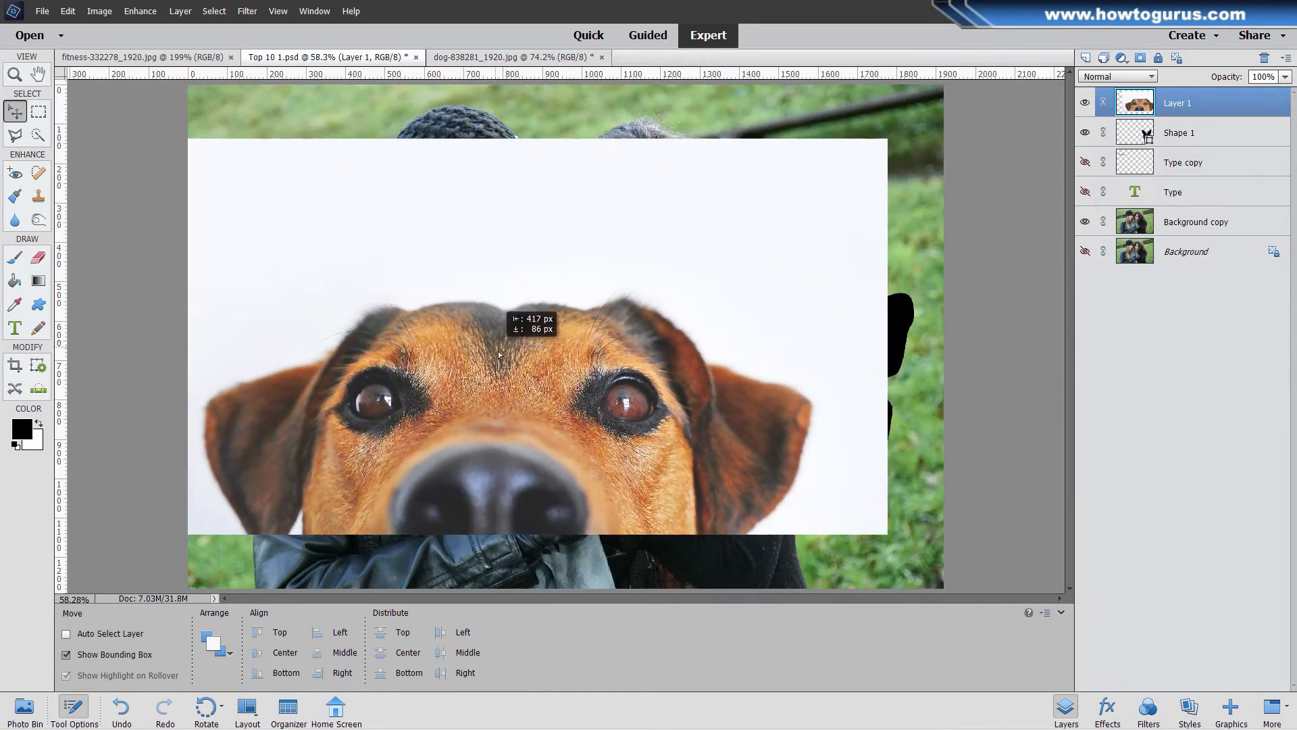
{"action": "left_click", "coordinate": [1086, 103]}
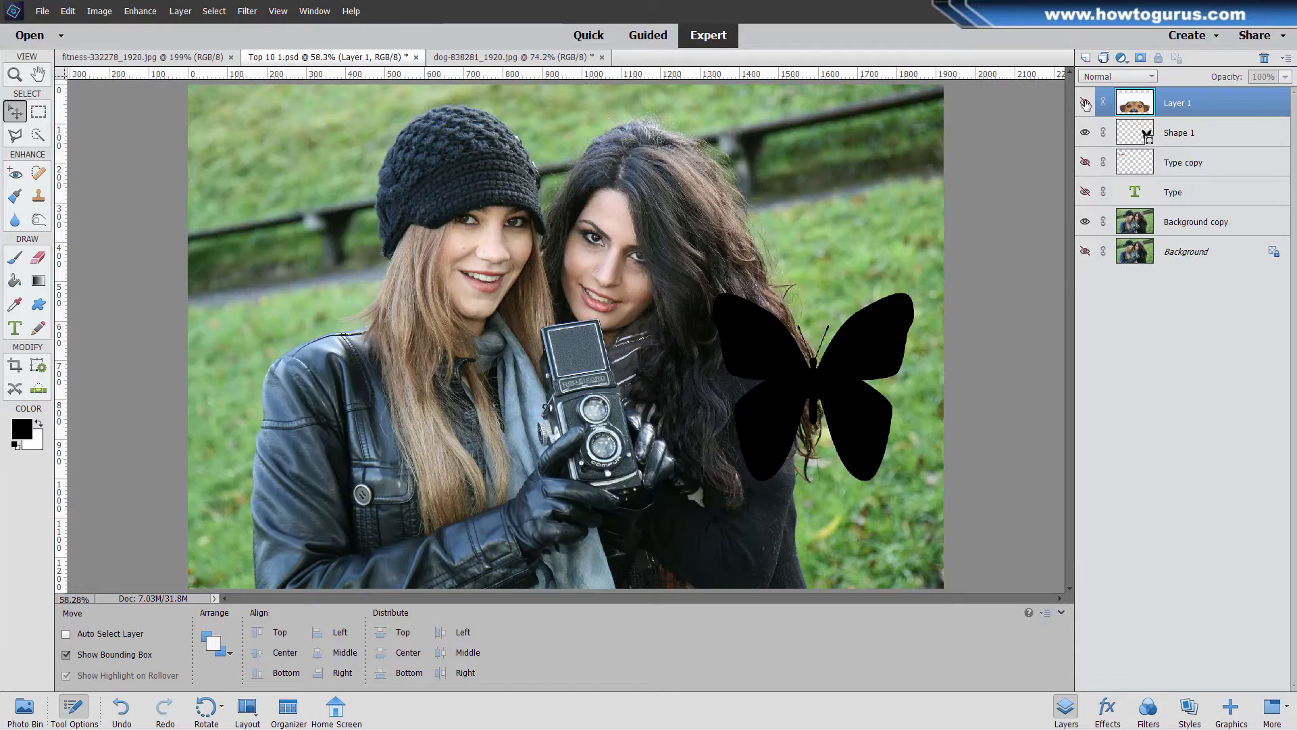
{"action": "left_click", "coordinate": [1086, 103]}
{"action": "left_click", "coordinate": [1085, 104]}
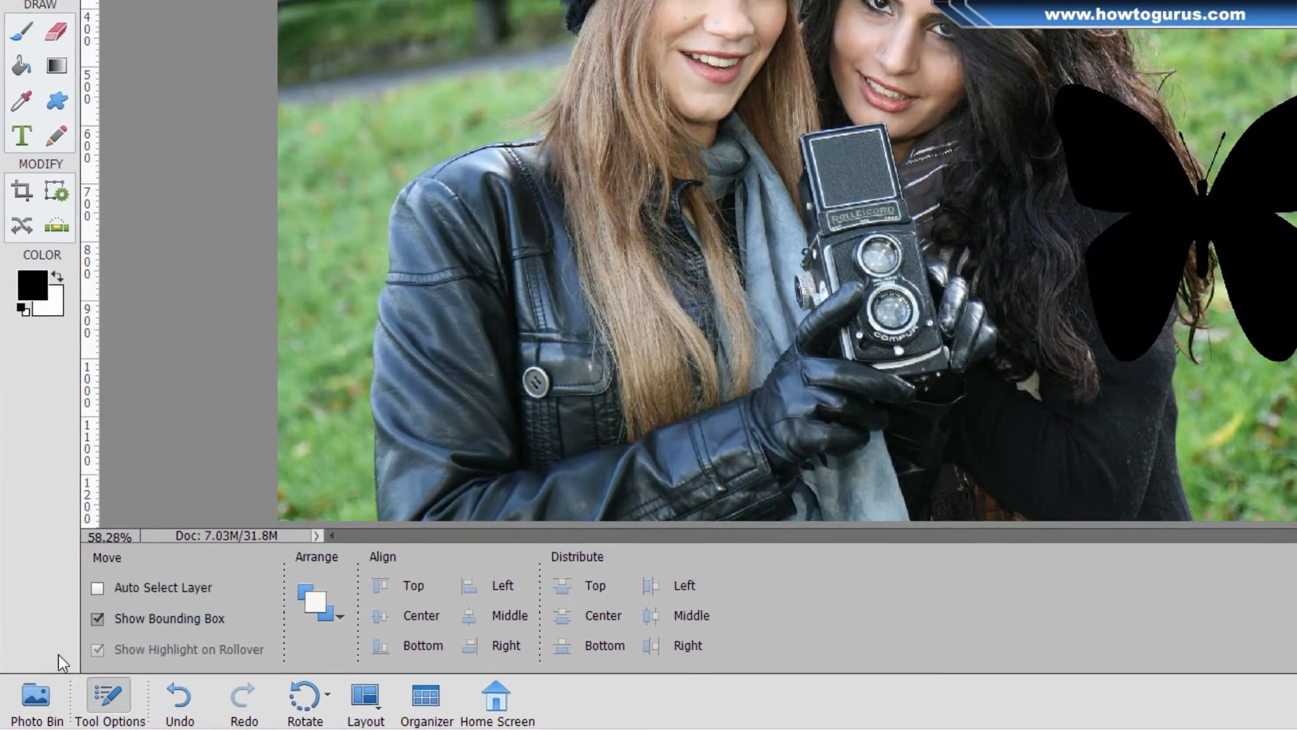
Step: Add fitness-332278_1920.jpg from the open photos to Top 10 1.psd and simplify its layer
{"action": "left_click", "coordinate": [27, 708]}
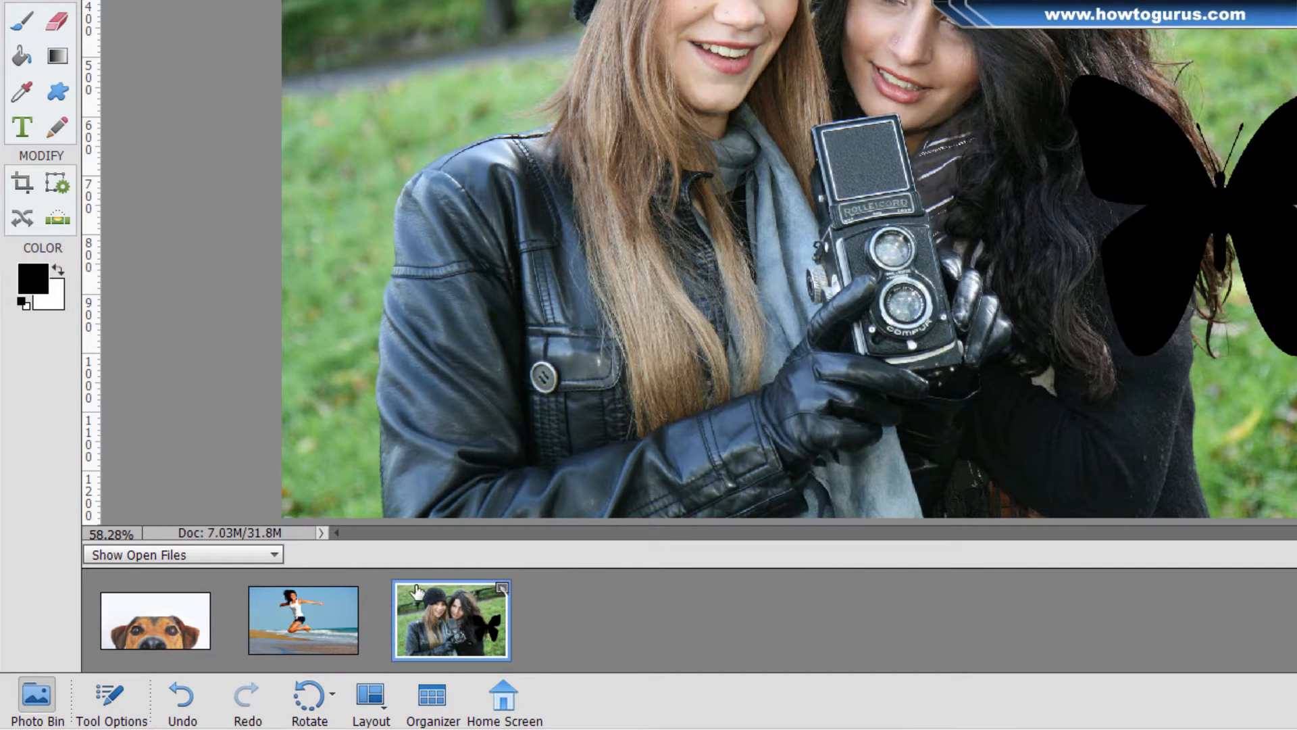
{"action": "left_click_drag", "start_coordinate": [312, 625], "coordinate": [645, 76]}
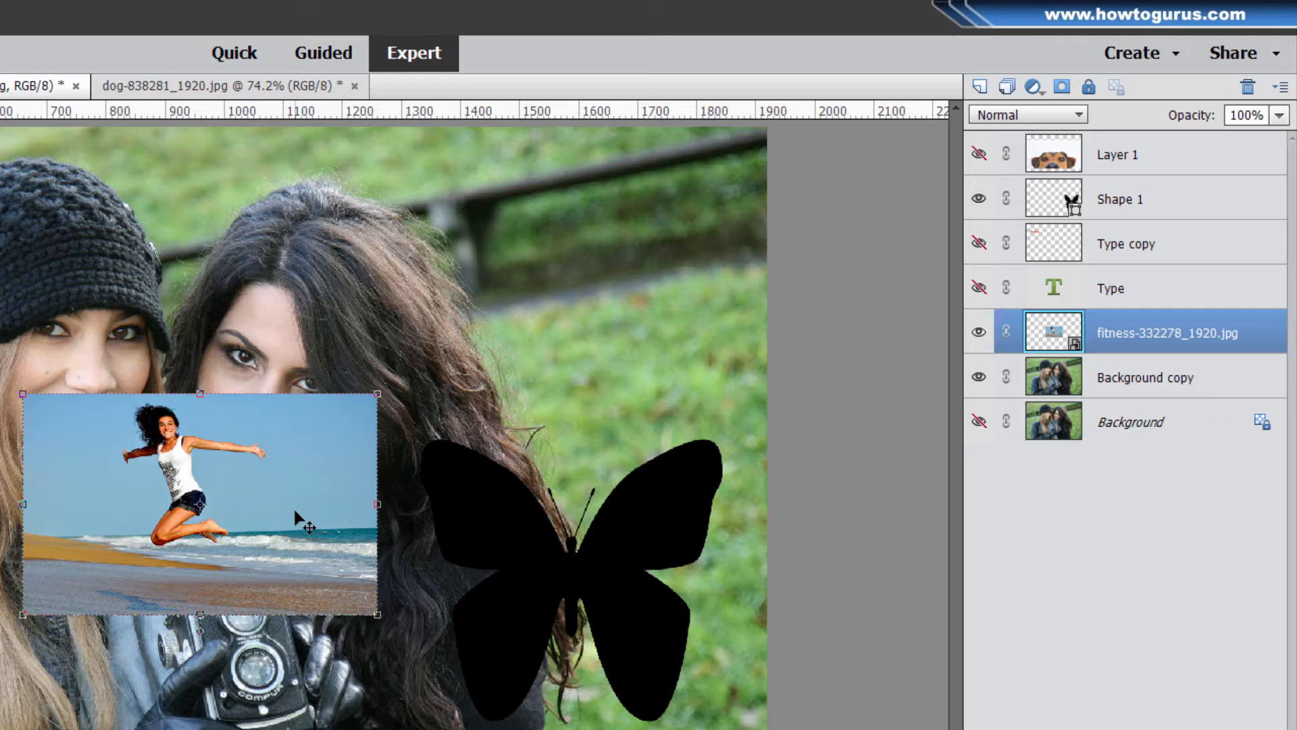
{"action": "right_click", "coordinate": [1113, 342]}
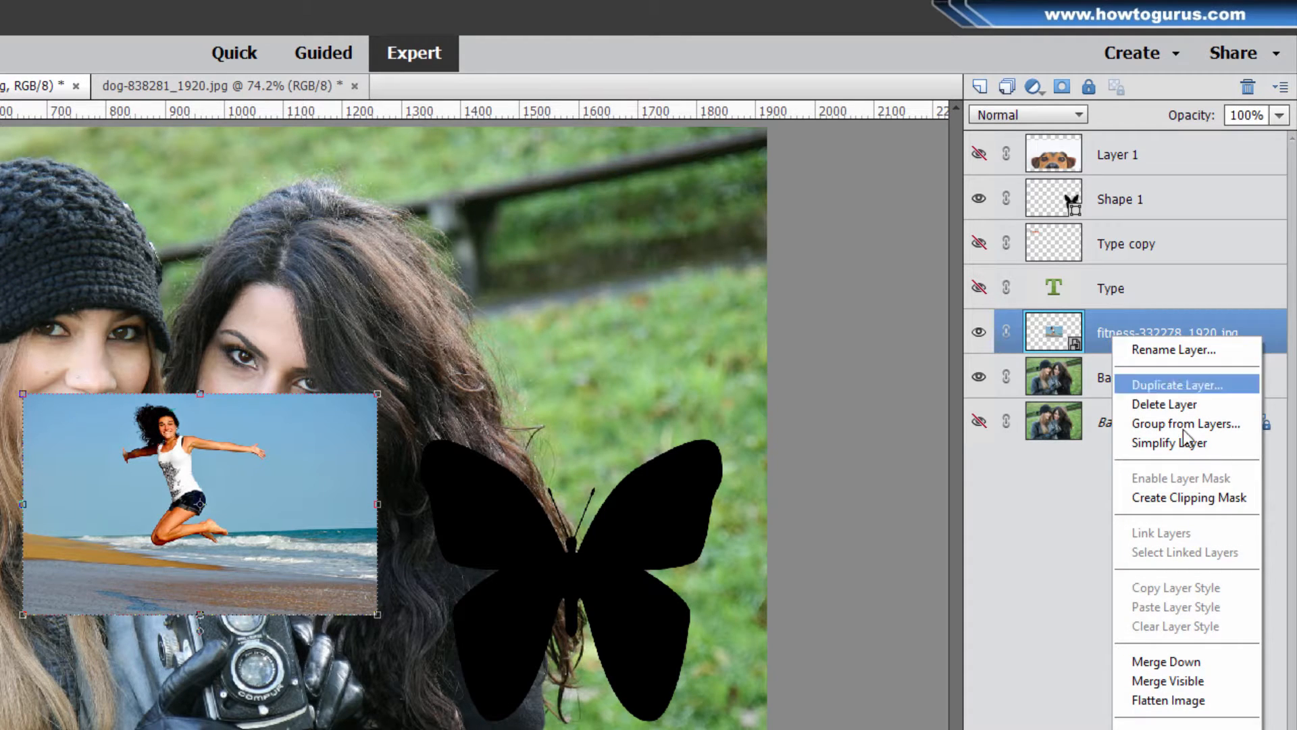
{"action": "left_click", "coordinate": [1162, 442]}
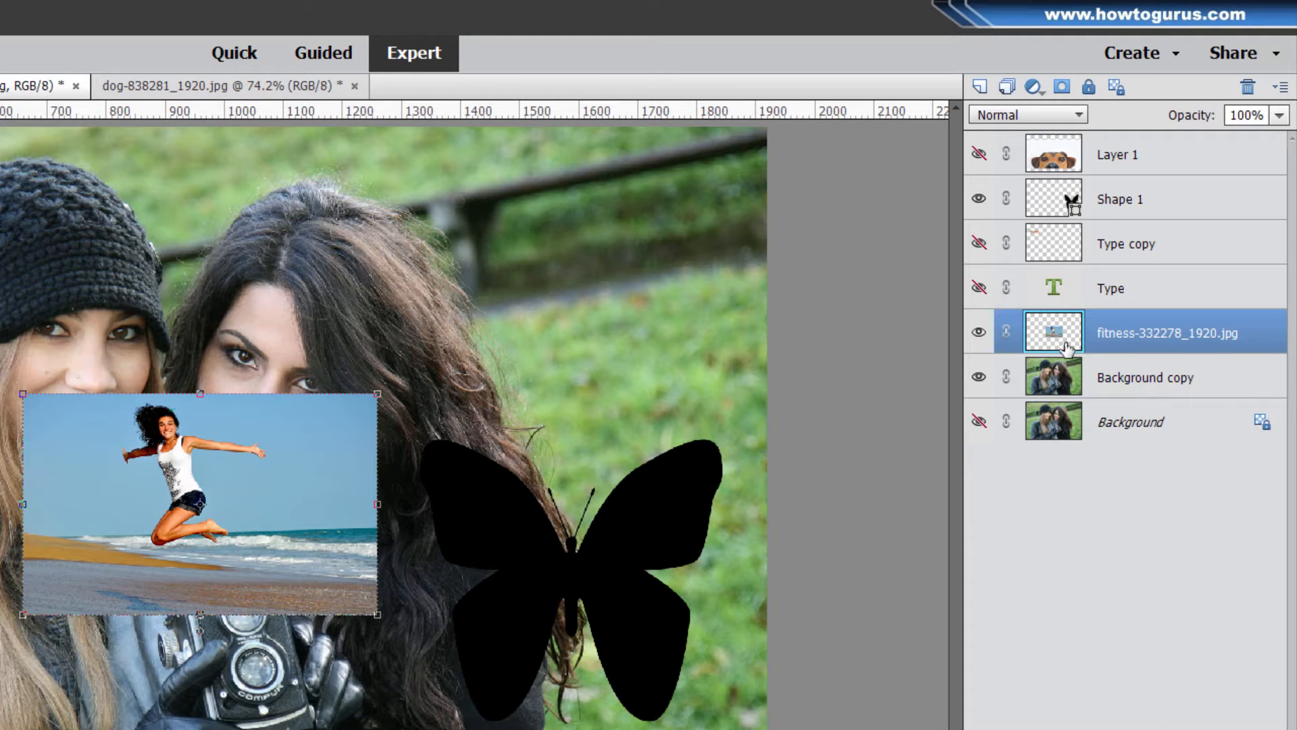
Step: Move the beach photo layer right and slightly up, partly behind the black butterfly
{"action": "left_click_drag", "start_coordinate": [298, 560], "coordinate": [572, 543]}
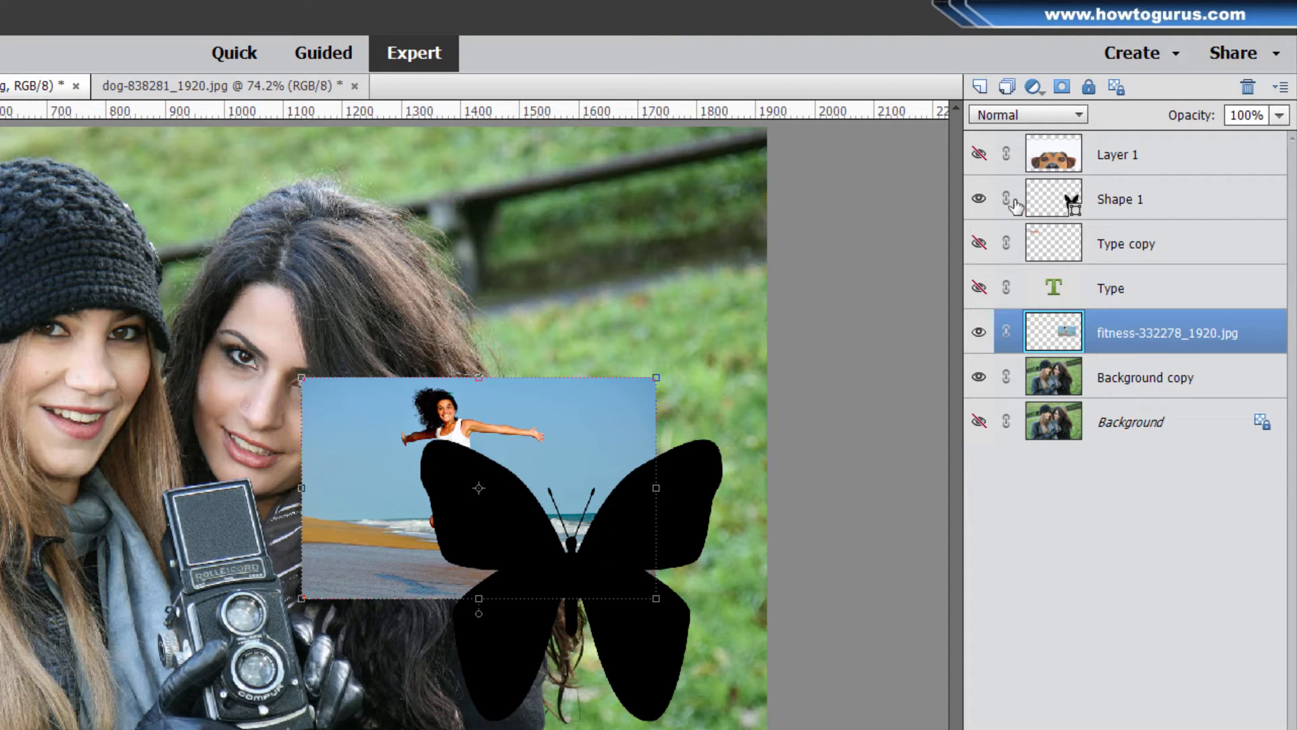
{"action": "mouse_move", "coordinate": [621, 436]}
{"action": "left_mouse_down"}
{"action": "mouse_move", "coordinate": [641, 466]}
{"action": "mouse_move", "coordinate": [590, 464]}
{"action": "mouse_move", "coordinate": [597, 484]}
{"action": "mouse_move", "coordinate": [582, 436]}
{"action": "mouse_move", "coordinate": [610, 414]}
{"action": "left_mouse_up"}
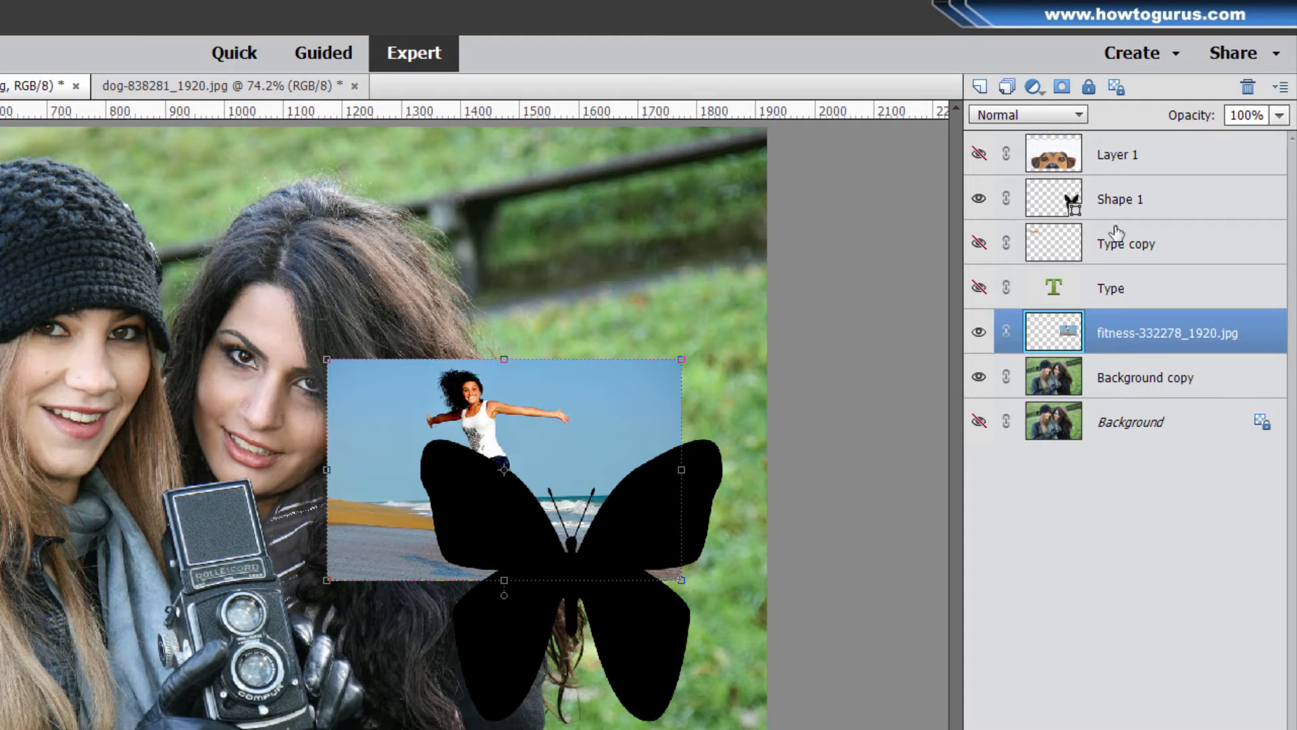
Step: Show and hide the dog layer again, and move the Shape 1 butterfly down and to the left
{"action": "left_click", "coordinate": [978, 155]}
{"action": "left_click", "coordinate": [1177, 165]}
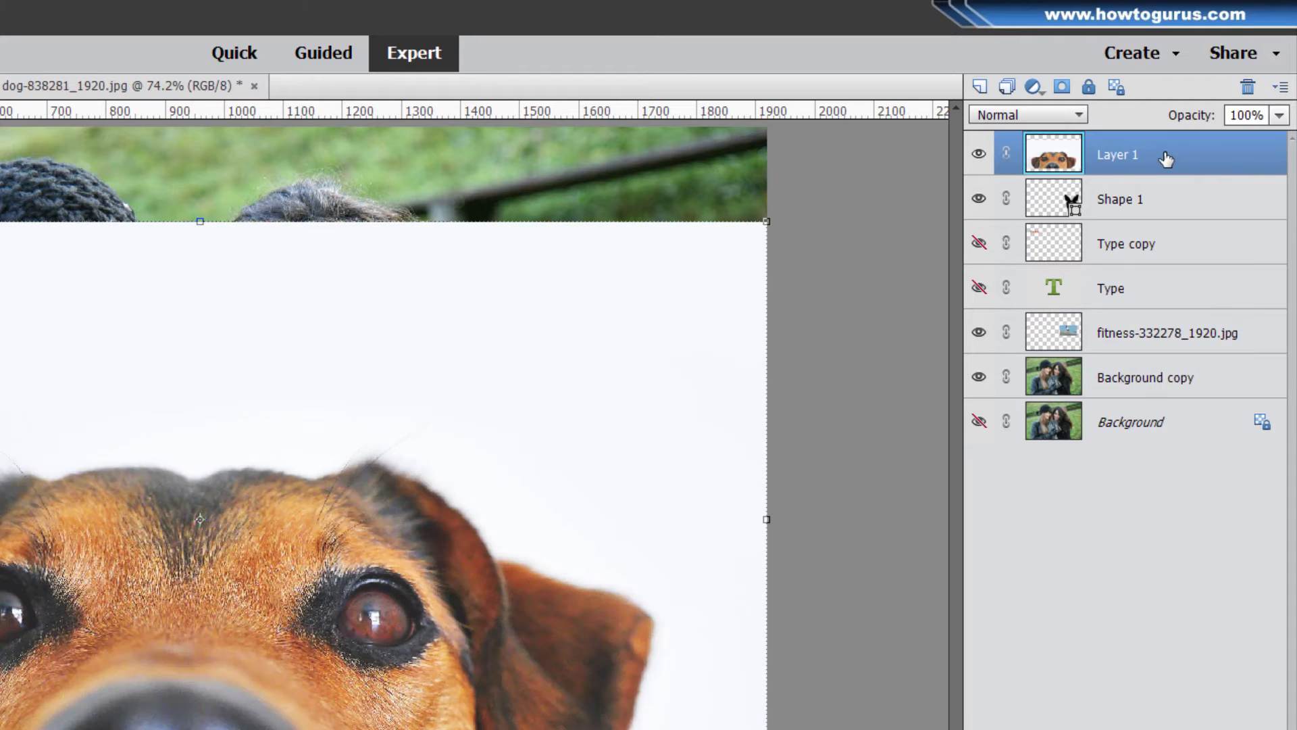
{"action": "left_click", "coordinate": [980, 155]}
{"action": "left_click", "coordinate": [1157, 200]}
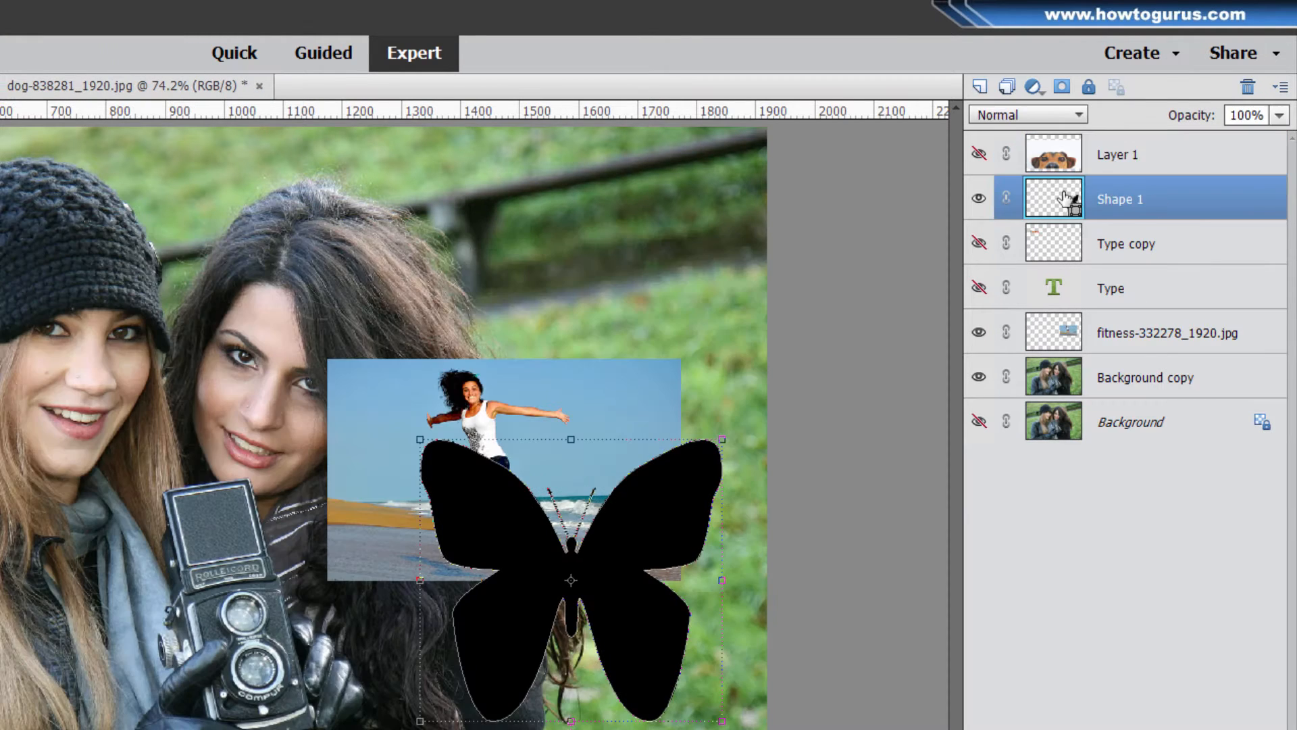
{"action": "left_click_drag", "start_coordinate": [623, 622], "coordinate": [529, 652]}
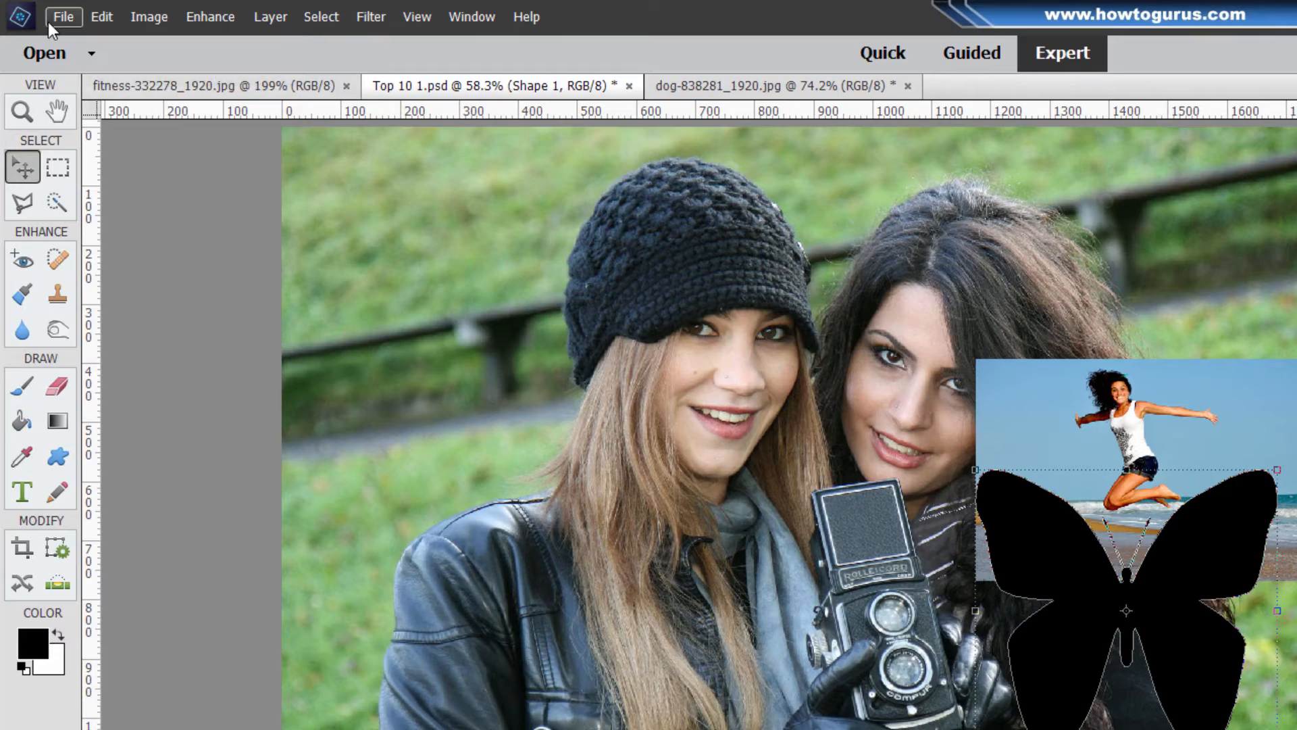
Step: Place adobe-photoshop-elements-2019-partial-sketch.jpg as a new layer above Shape 1 and accept the placement
{"action": "left_click", "coordinate": [54, 20]}
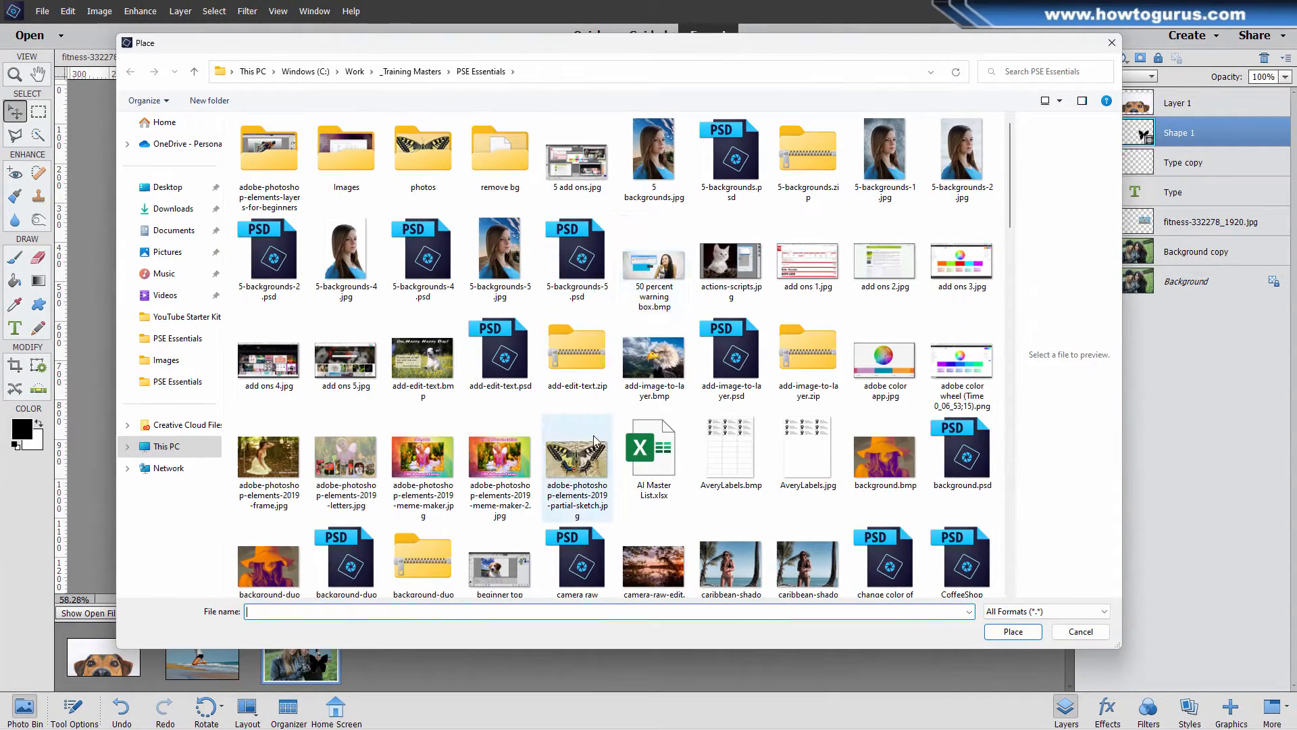
{"action": "left_click", "coordinate": [580, 458]}
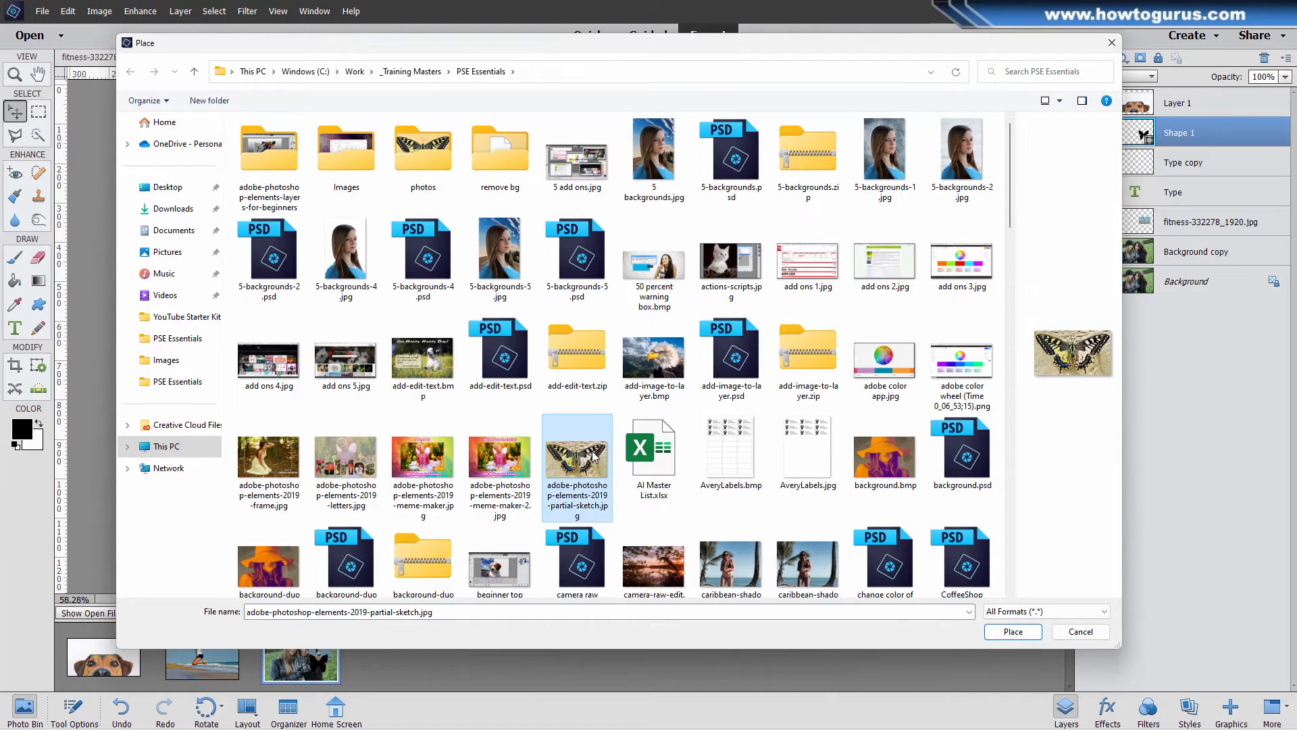
{"action": "left_click", "coordinate": [1021, 633]}
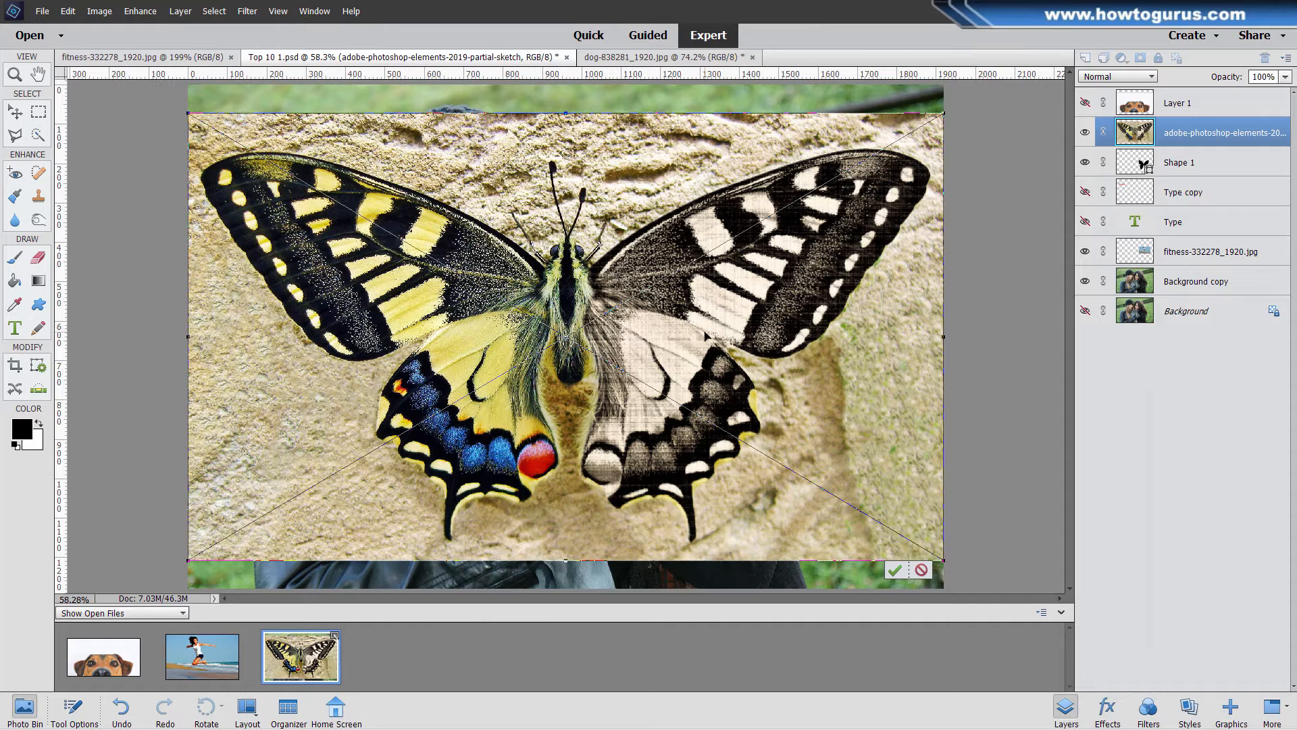
{"action": "left_click", "coordinate": [894, 571]}
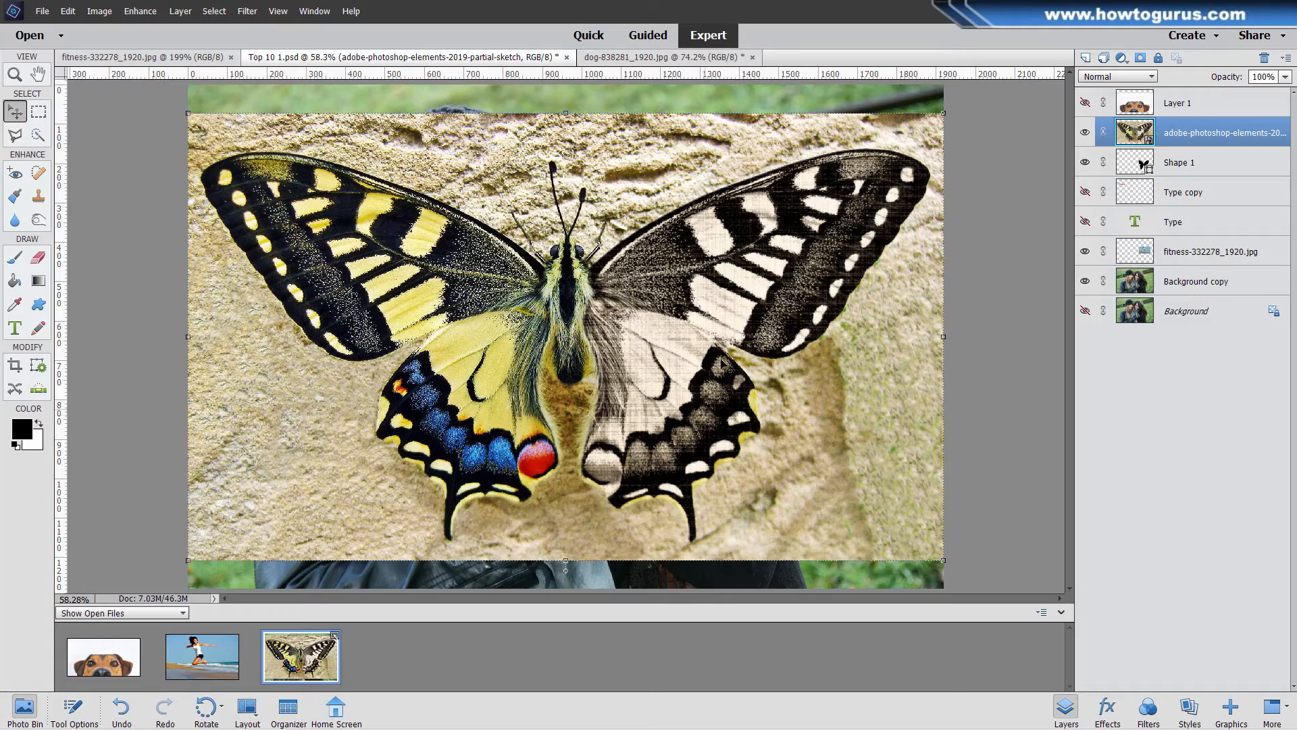
Step: Scale the placed butterfly photo to about 56%, move it over the photo's lower-left area, and apply the transformation
{"action": "left_click_drag", "start_coordinate": [696, 324], "coordinate": [700, 279]}
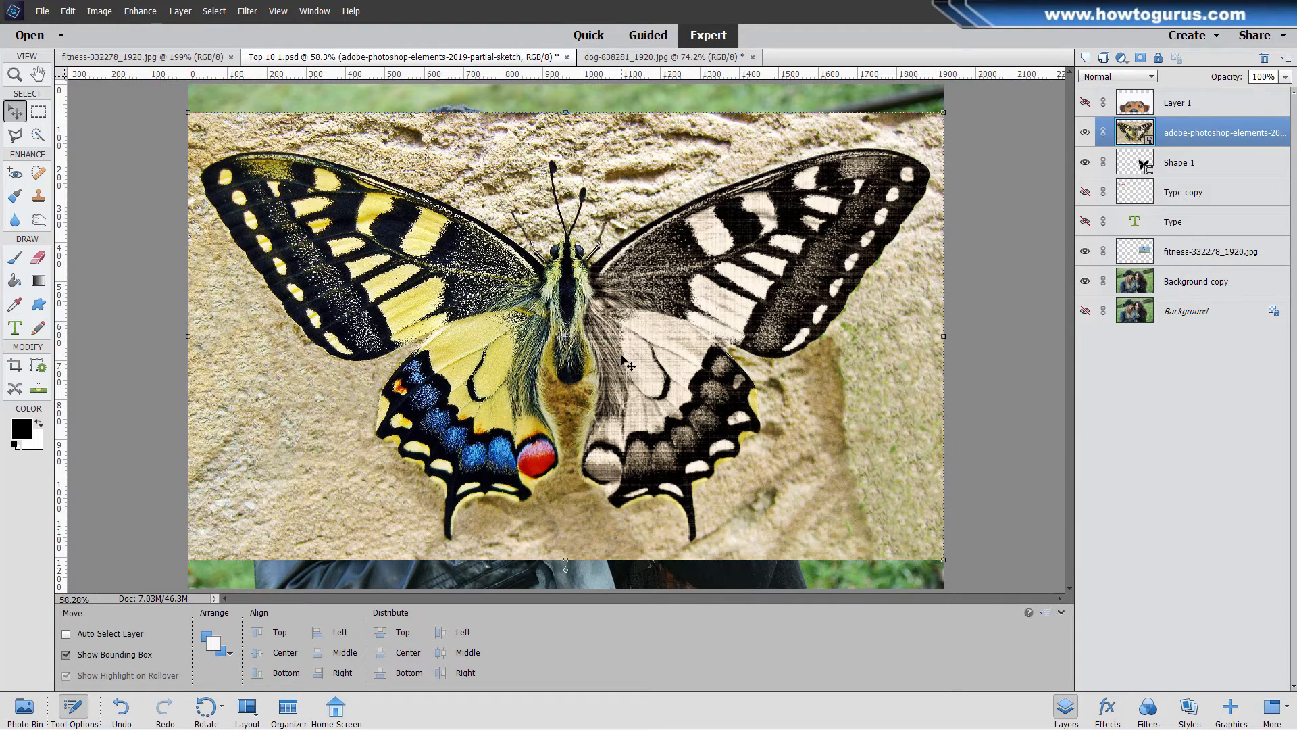
{"action": "left_click_drag", "start_coordinate": [188, 112], "coordinate": [521, 311]}
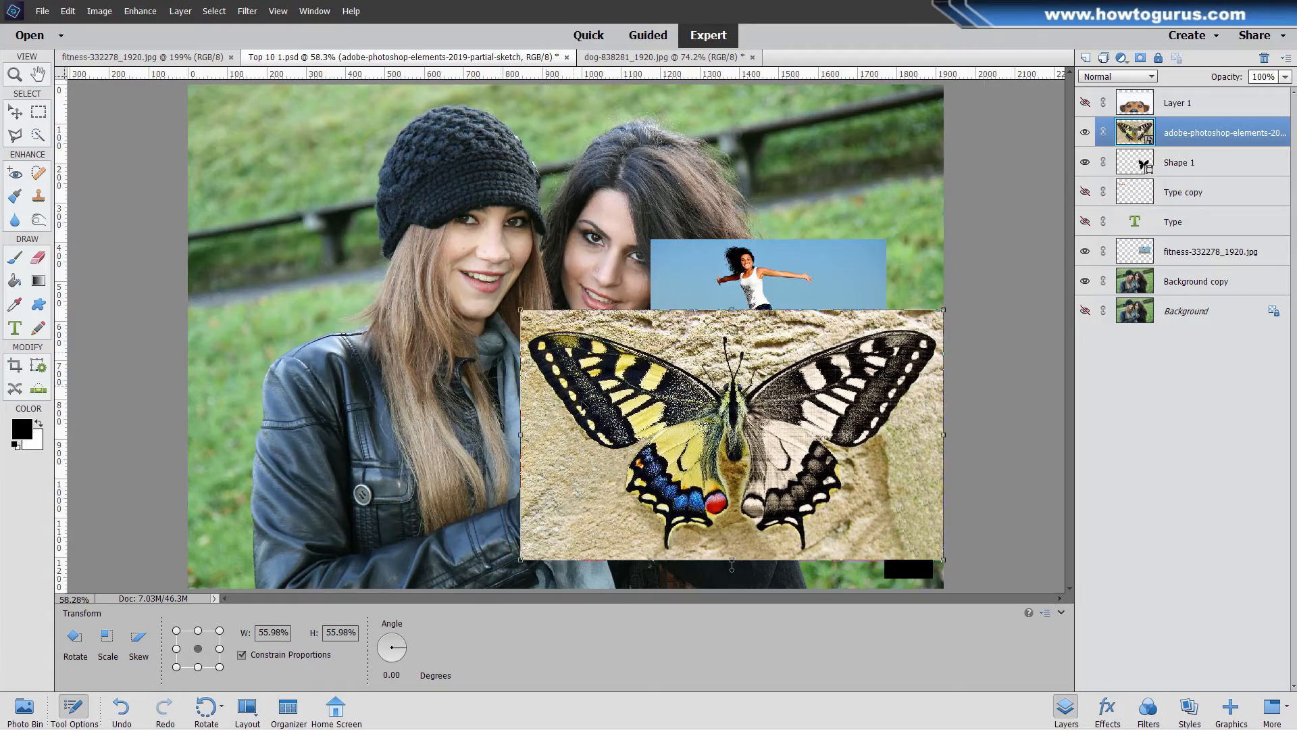
{"action": "left_click_drag", "start_coordinate": [594, 371], "coordinate": [299, 382]}
{"action": "left_click", "coordinate": [601, 580]}
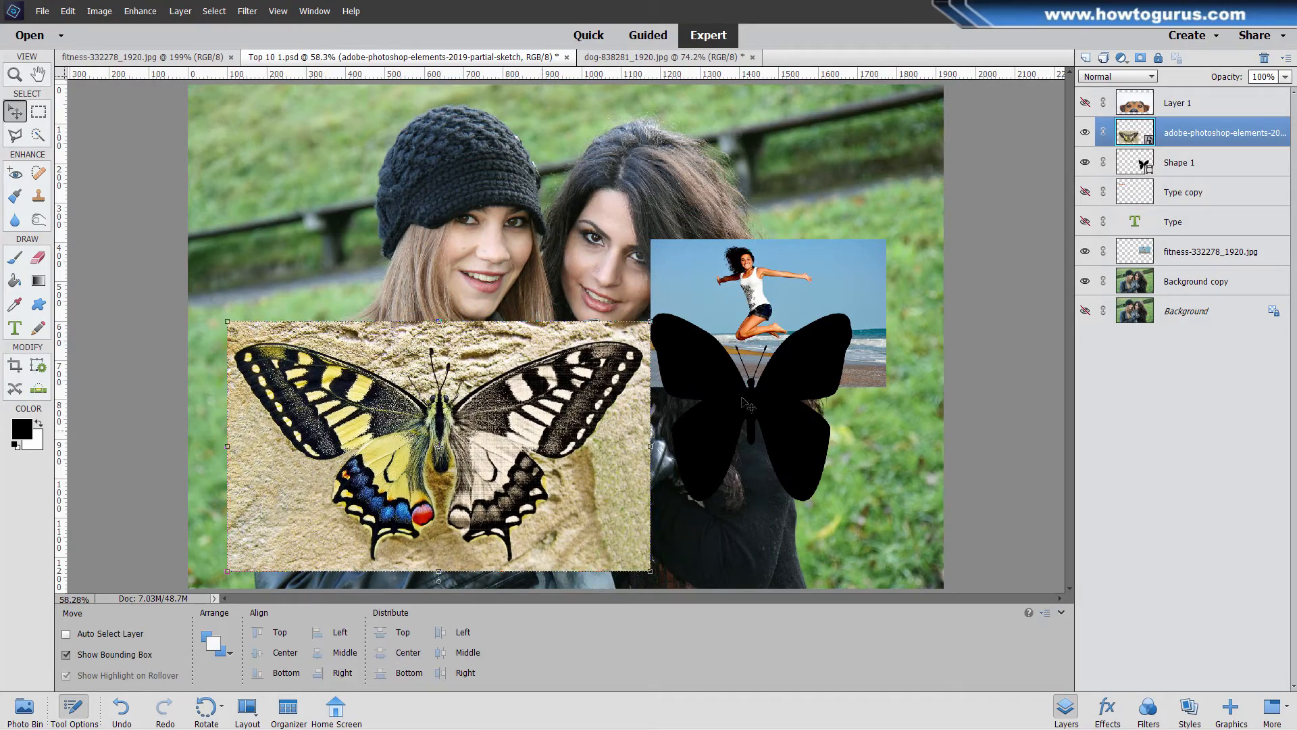
Step: Hide the Shape 1 layer and move the beach photo layer right and down, over the dark-haired woman's hair
{"action": "left_click", "coordinate": [1085, 163]}
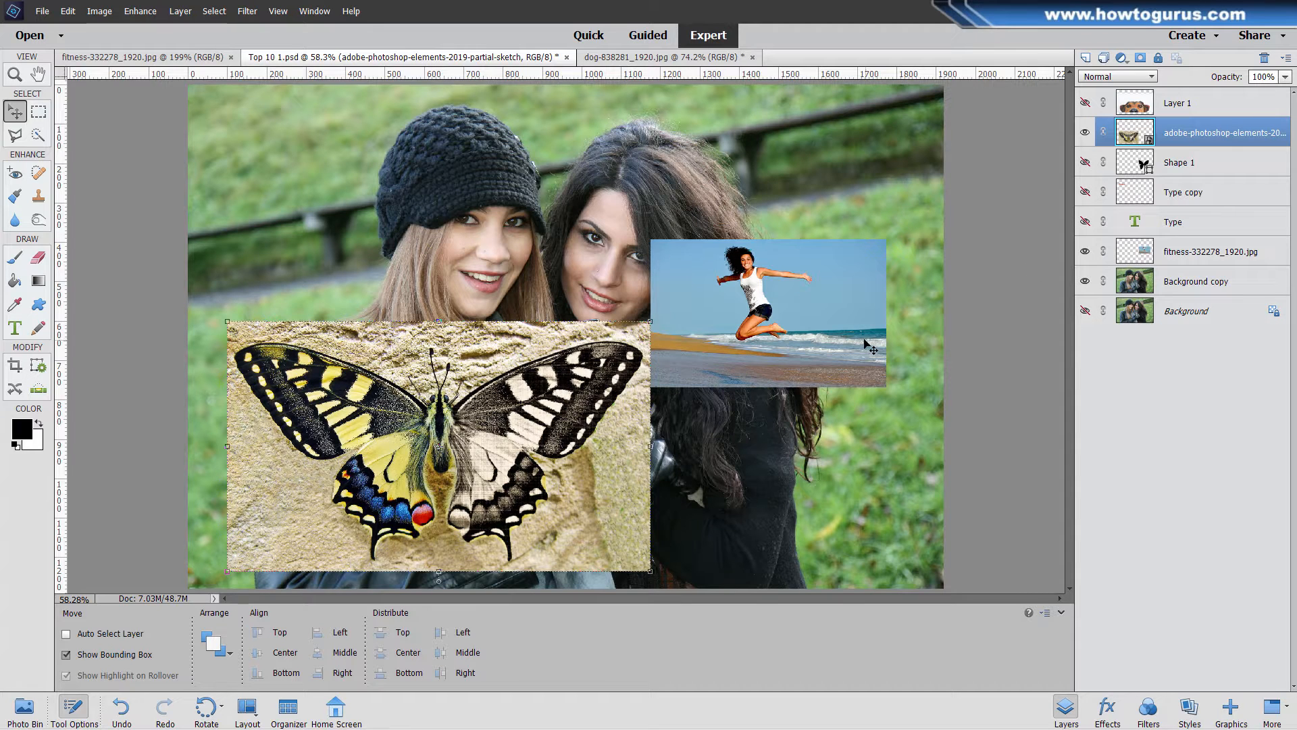
{"action": "left_click", "coordinate": [1132, 248]}
{"action": "left_click_drag", "start_coordinate": [765, 304], "coordinate": [812, 342]}
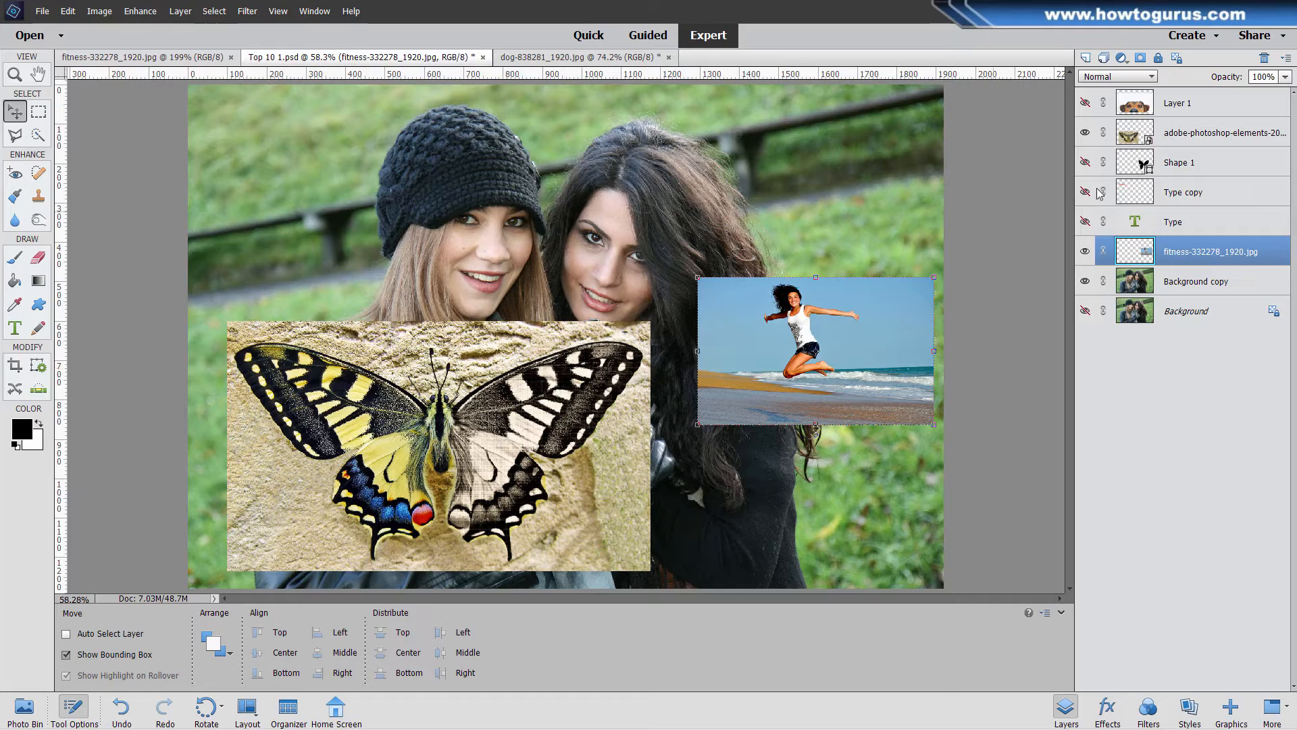
Step: Try to apply Levels from the lighting adjustments to the placed butterfly layer, declining to simplify the smart layer
{"action": "left_click", "coordinate": [1200, 135]}
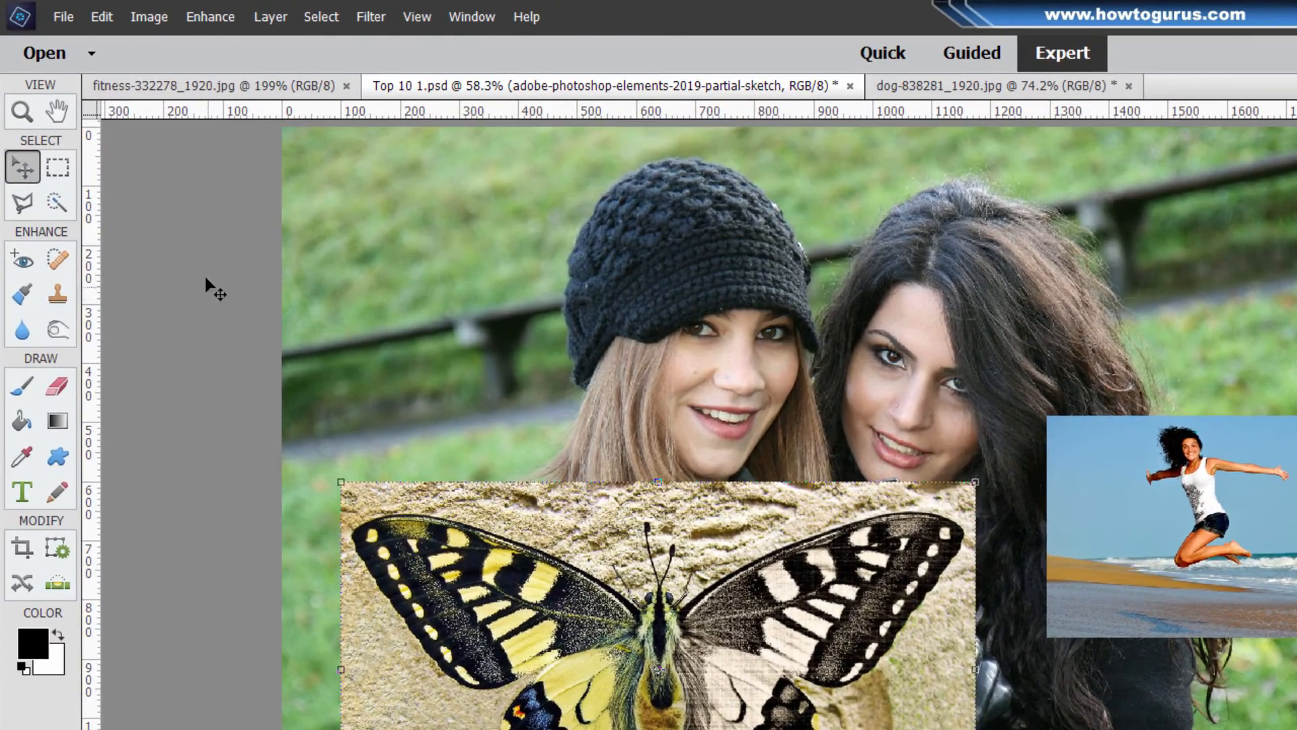
{"action": "left_click", "coordinate": [211, 18]}
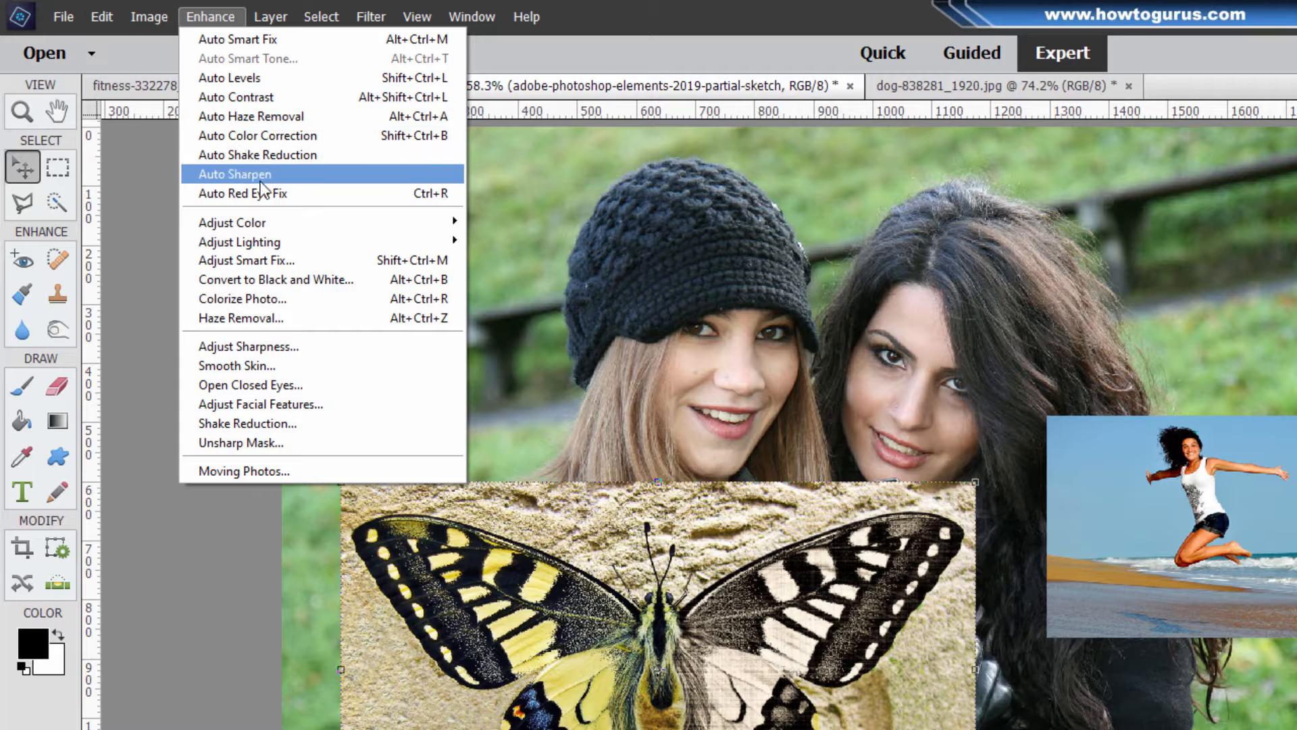
{"action": "mouse_move", "coordinate": [266, 222]}
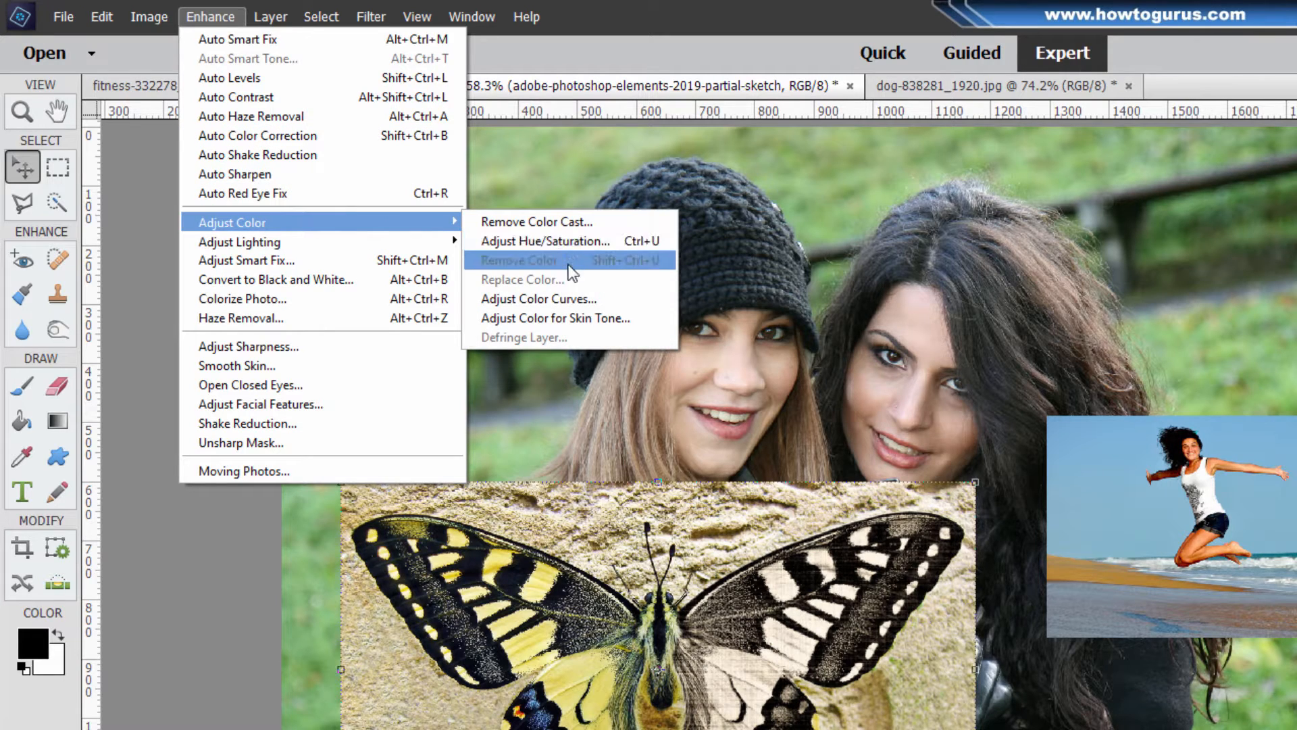
{"action": "mouse_move", "coordinate": [341, 242]}
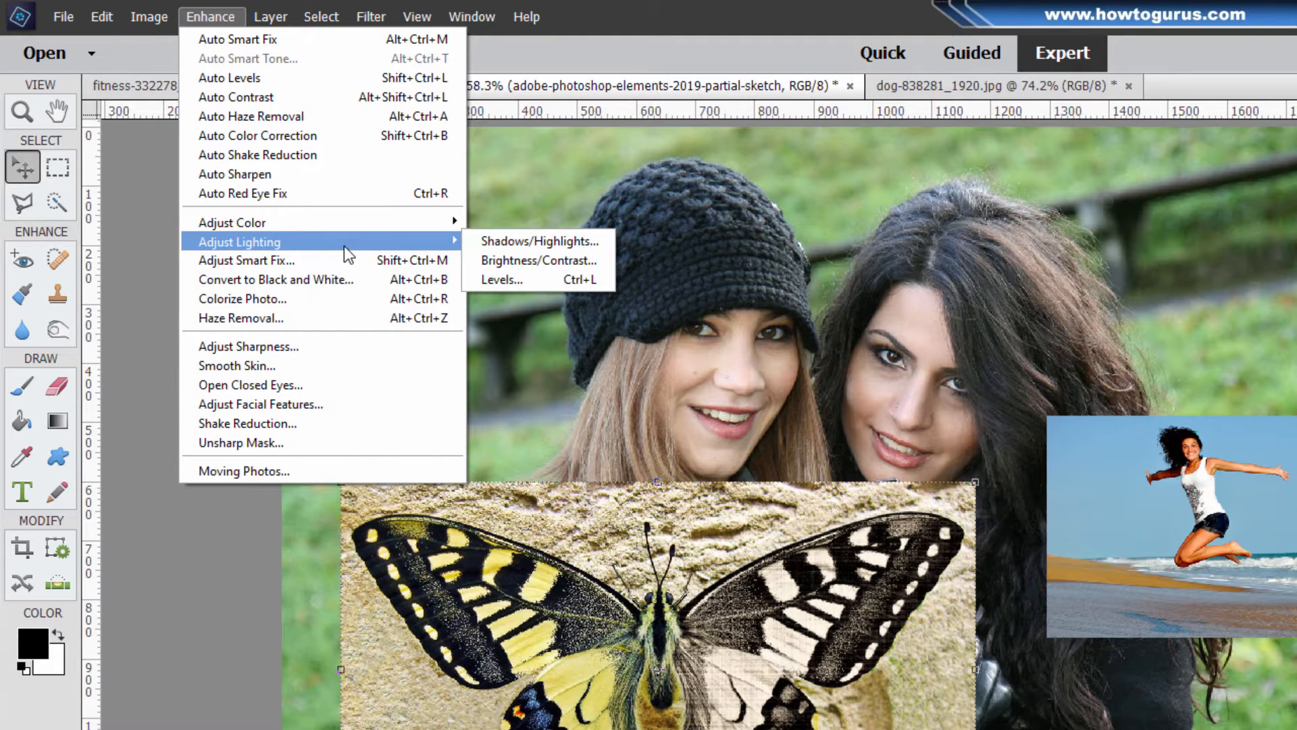
{"action": "left_click", "coordinate": [568, 280]}
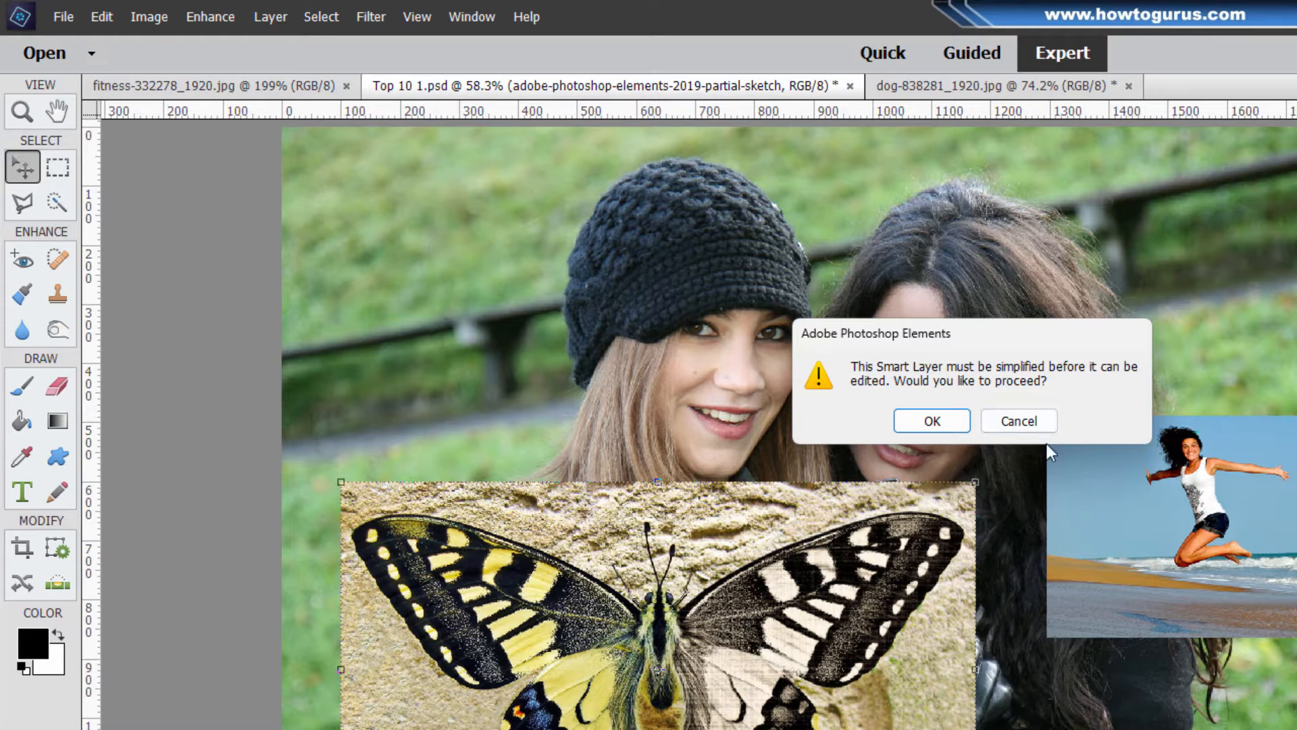
{"action": "left_click", "coordinate": [1000, 424]}
Step: Try a Levels adjustment on the fitness-332278_1920.jpg layer with input levels 19, 1.23 and 244, and cancel it
{"action": "left_click", "coordinate": [1142, 517]}
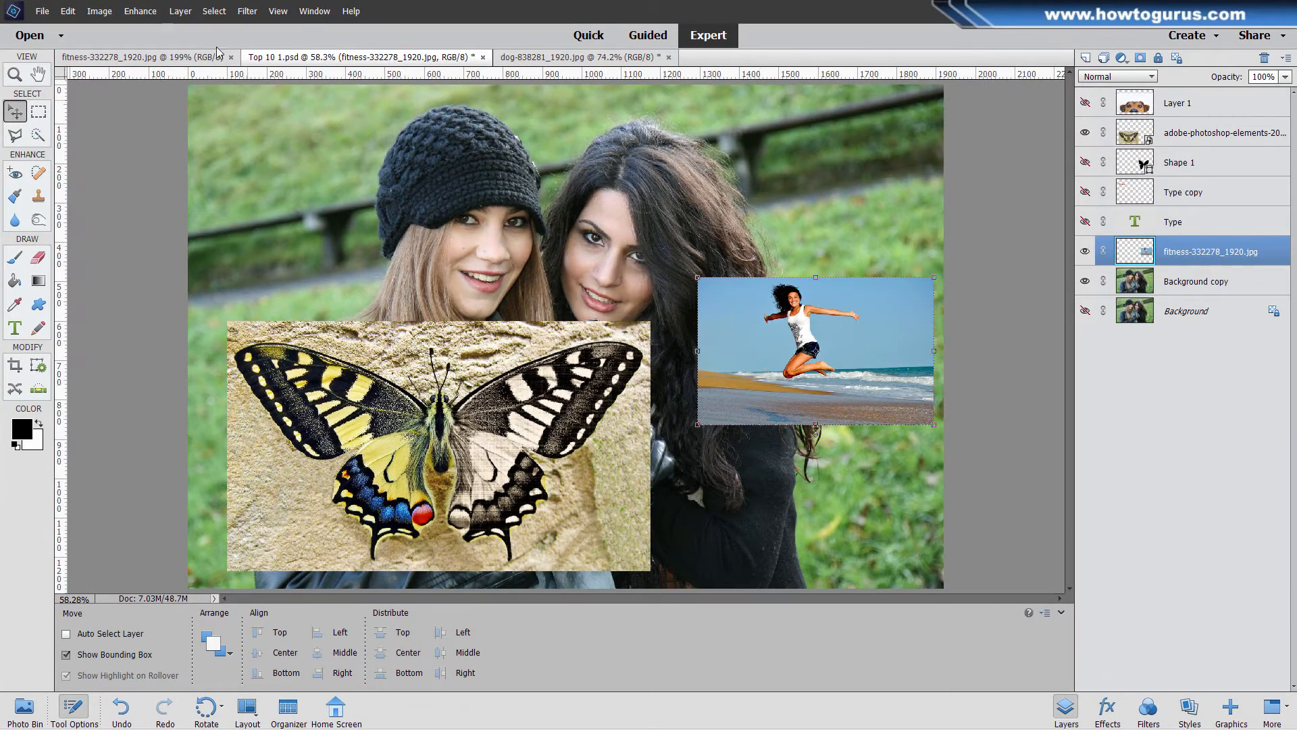
{"action": "left_click", "coordinate": [139, 11]}
{"action": "mouse_move", "coordinate": [211, 162]}
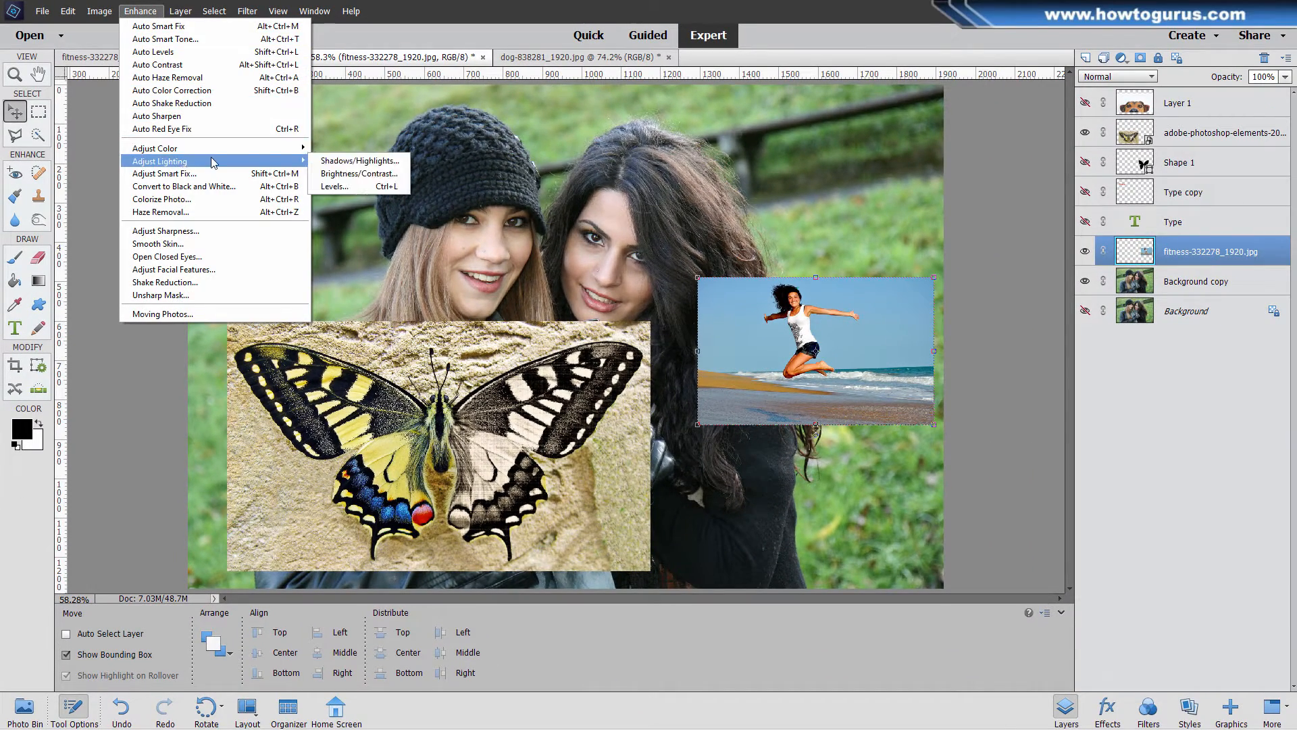
{"action": "left_click", "coordinate": [334, 186]}
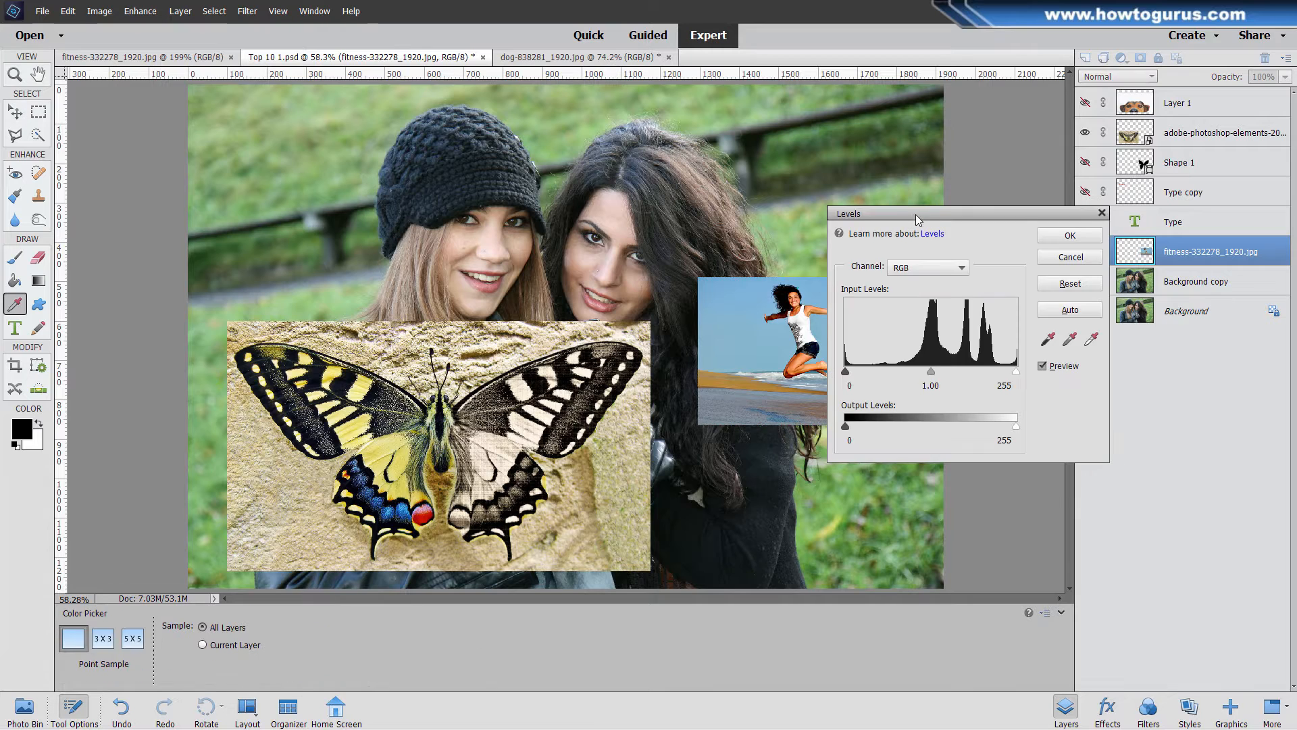
{"action": "left_click_drag", "start_coordinate": [917, 218], "coordinate": [1042, 330]}
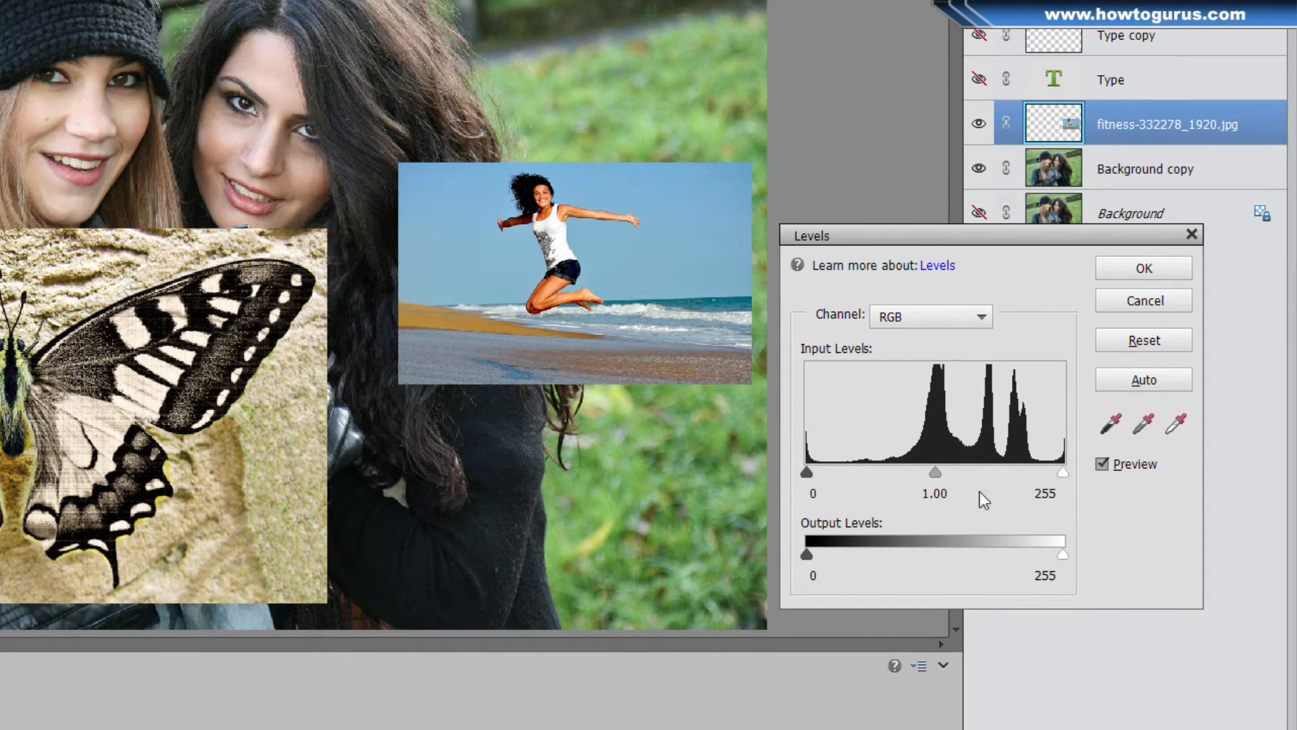
{"action": "left_click_drag", "start_coordinate": [807, 472], "coordinate": [825, 470]}
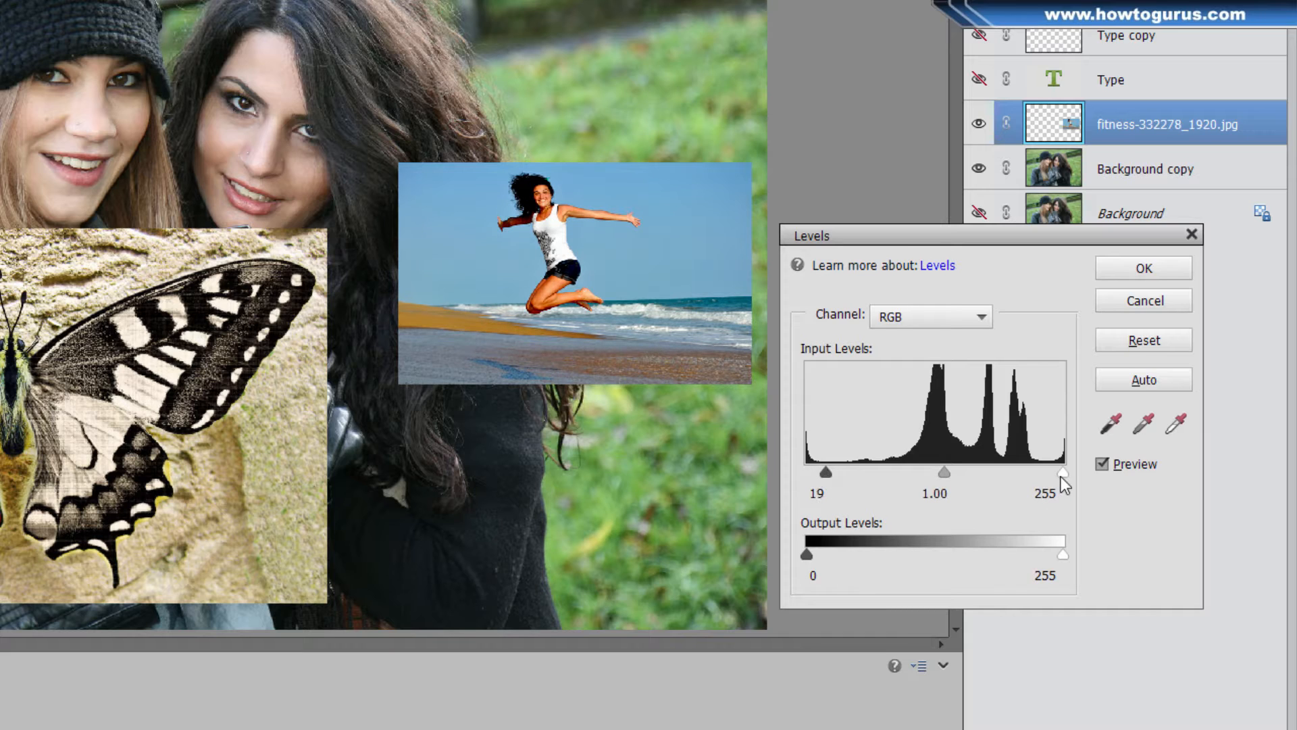
{"action": "left_click_drag", "start_coordinate": [1059, 475], "coordinate": [1053, 475]}
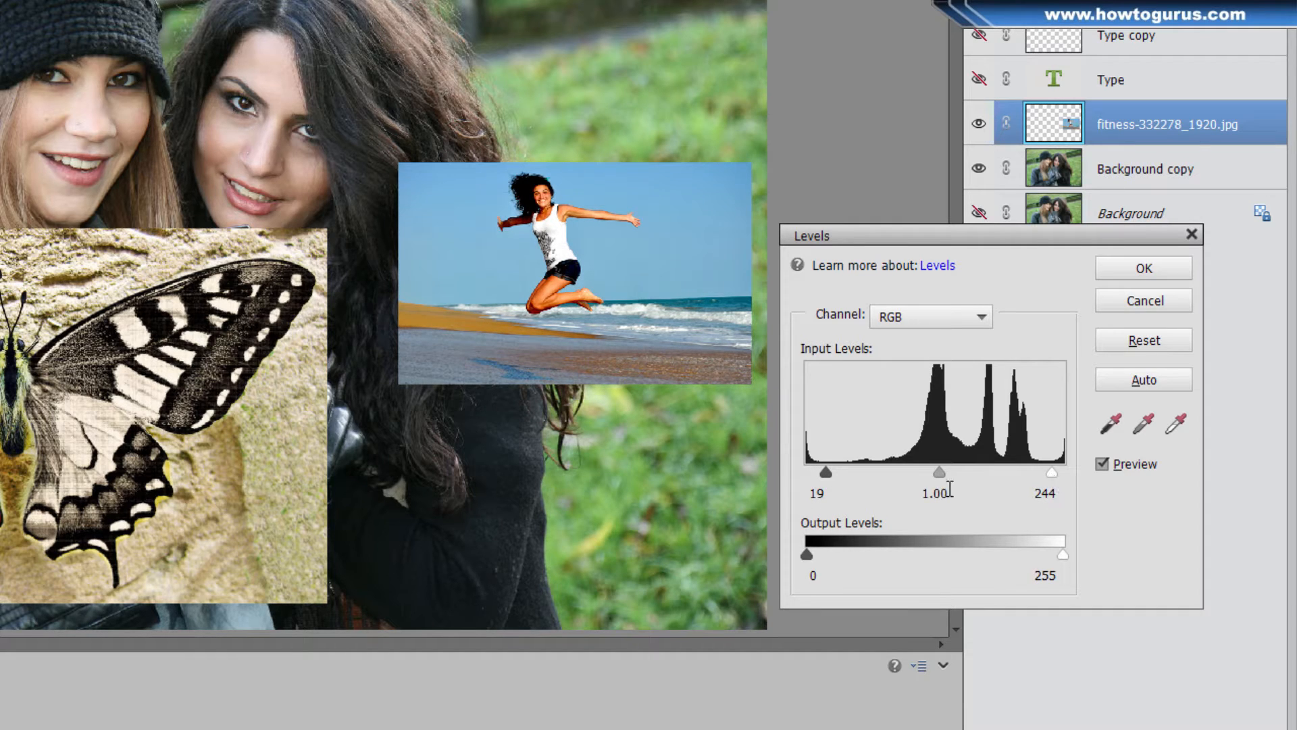
{"action": "mouse_move", "coordinate": [939, 473]}
{"action": "left_mouse_down"}
{"action": "mouse_move", "coordinate": [954, 471]}
{"action": "mouse_move", "coordinate": [923, 476]}
{"action": "left_mouse_up"}
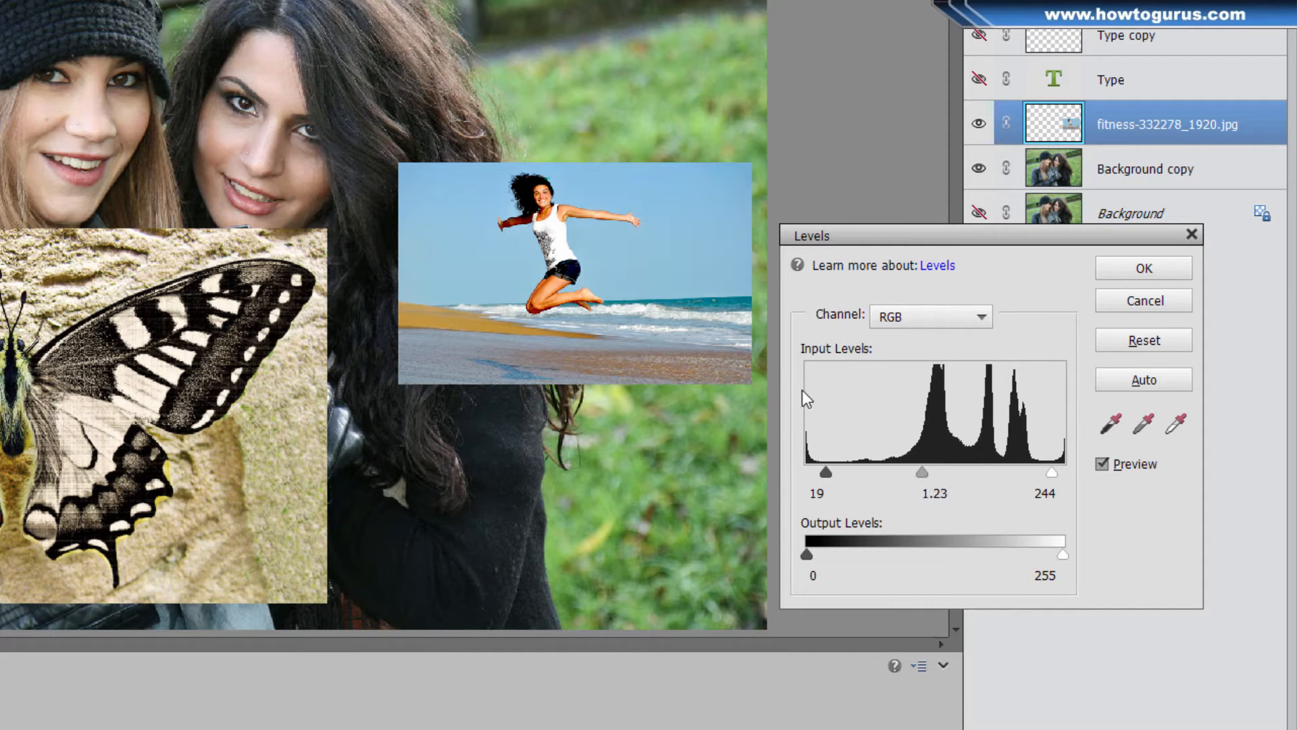
{"action": "left_click", "coordinate": [1164, 297]}
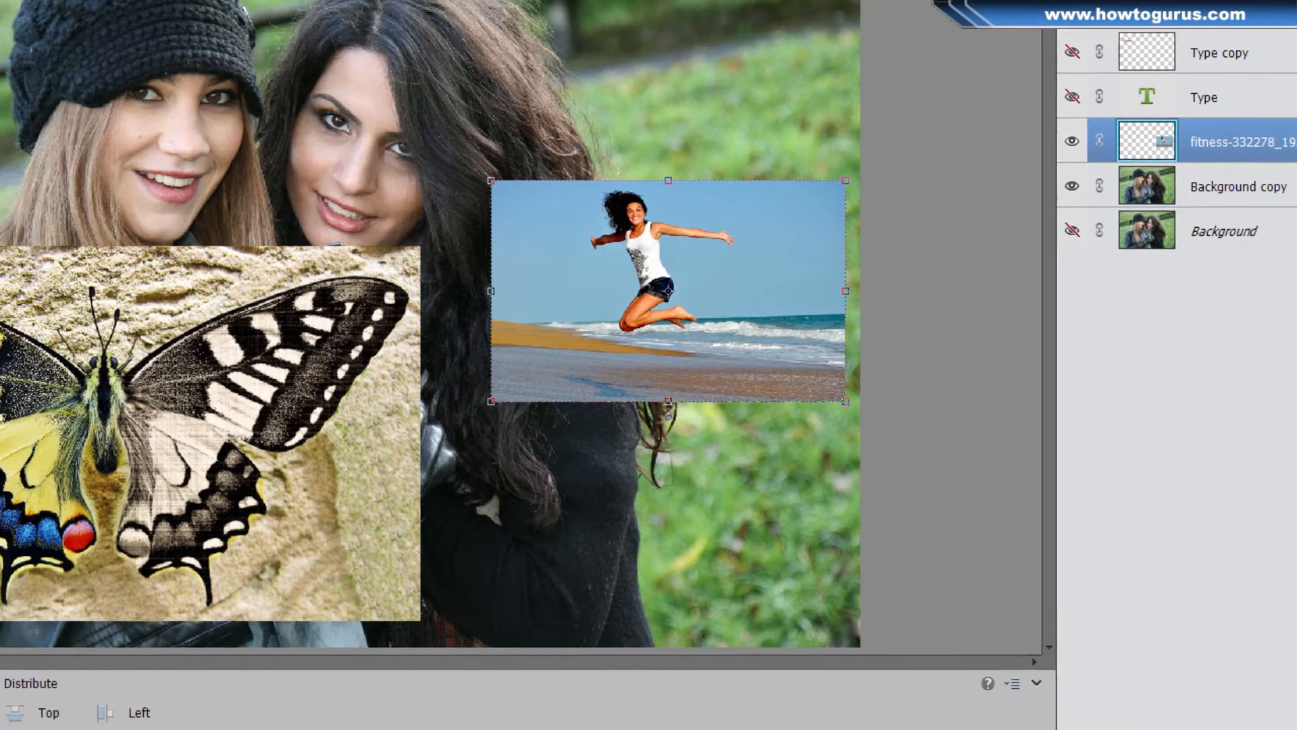
Step: Duplicate the placed butterfly smart layer under its default name and hide the original
{"action": "left_click", "coordinate": [1081, 3]}
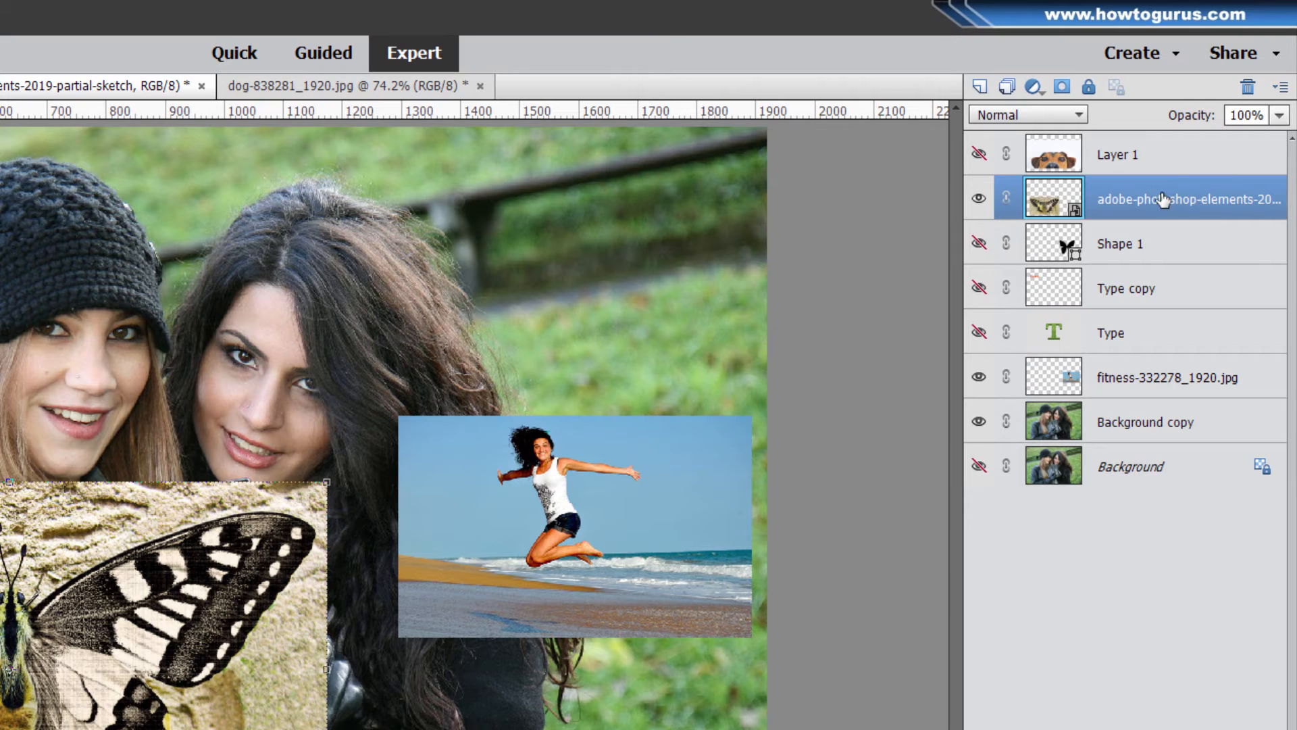
{"action": "right_click", "coordinate": [1118, 204]}
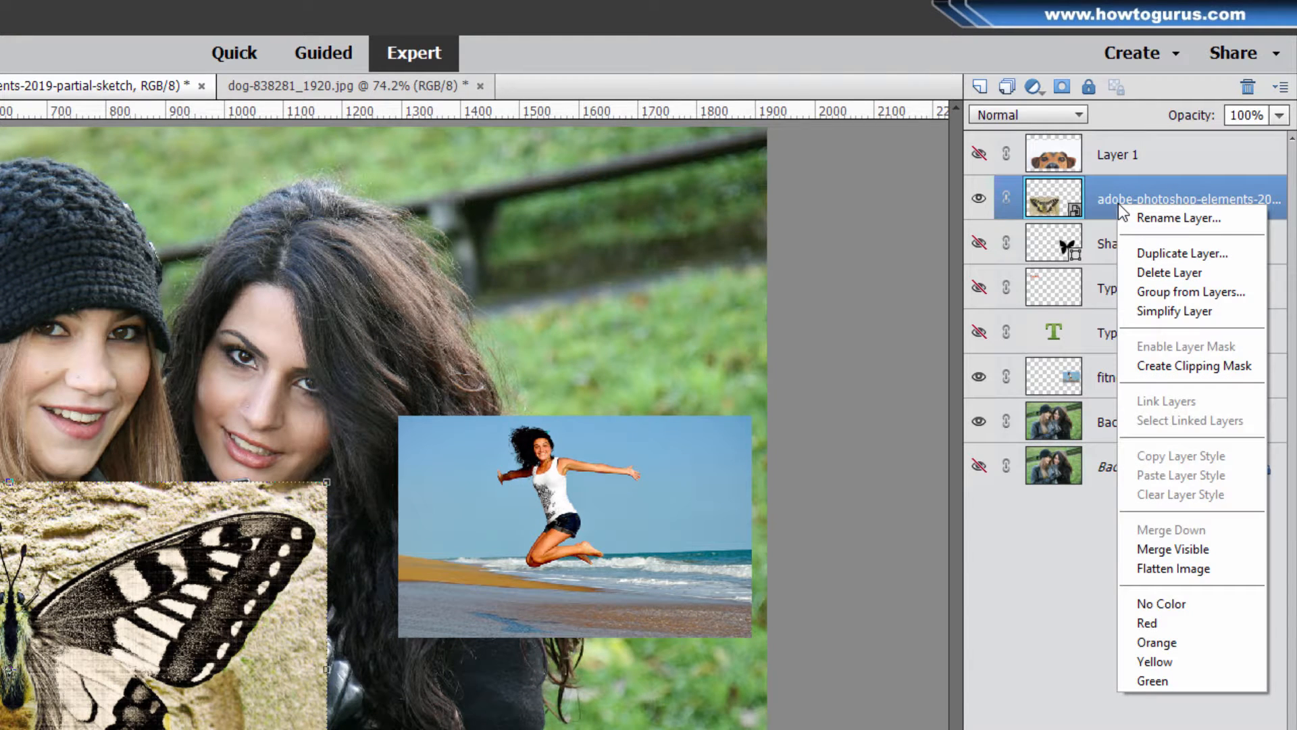
{"action": "left_click", "coordinate": [1154, 252]}
{"action": "left_click", "coordinate": [535, 332]}
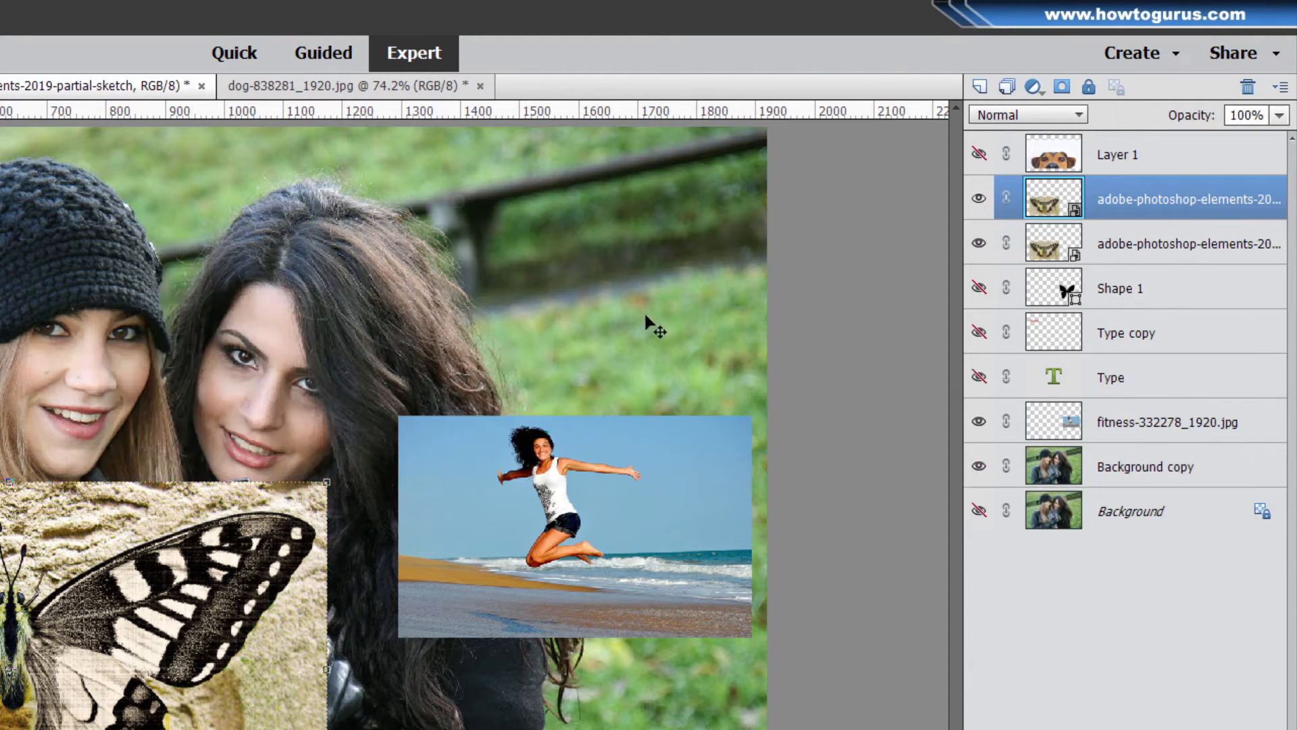
{"action": "left_click", "coordinate": [979, 244]}
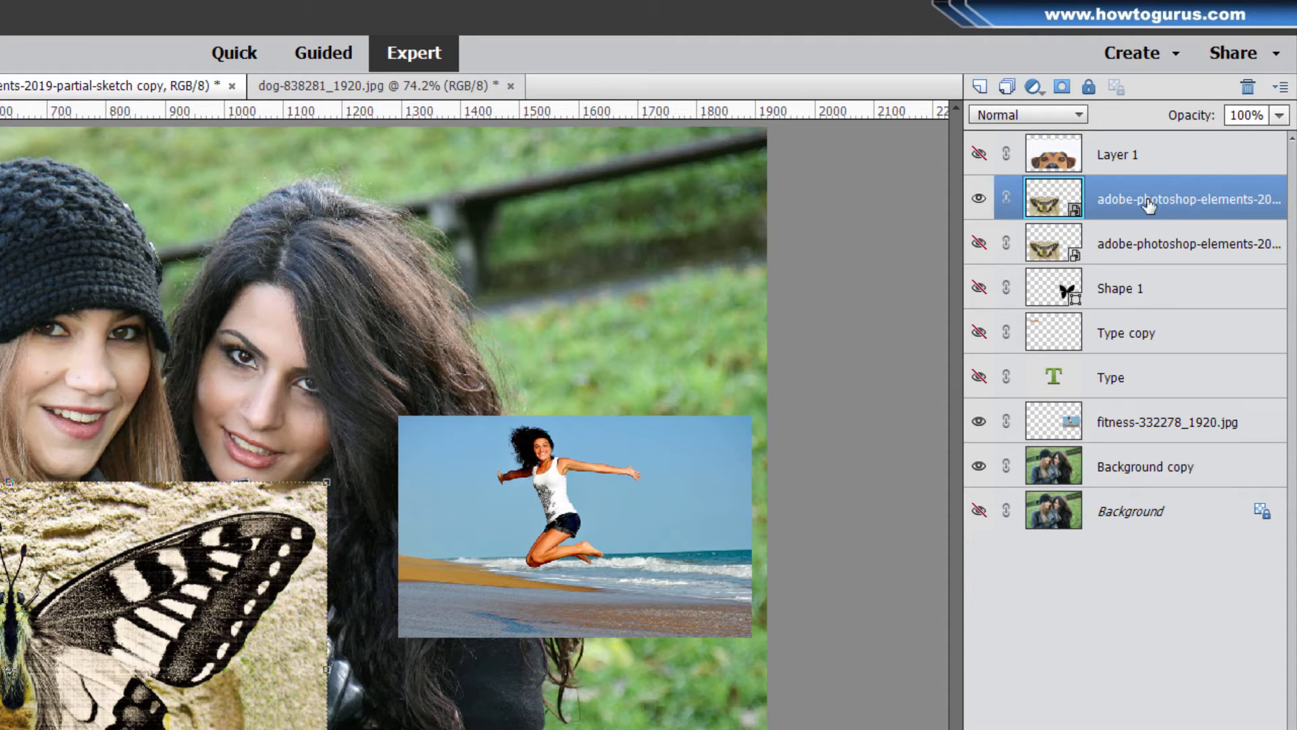
Step: Simplify the duplicate butterfly layer, and swap visibility so the original smart layer shows instead of the copy
{"action": "right_click", "coordinate": [1110, 210]}
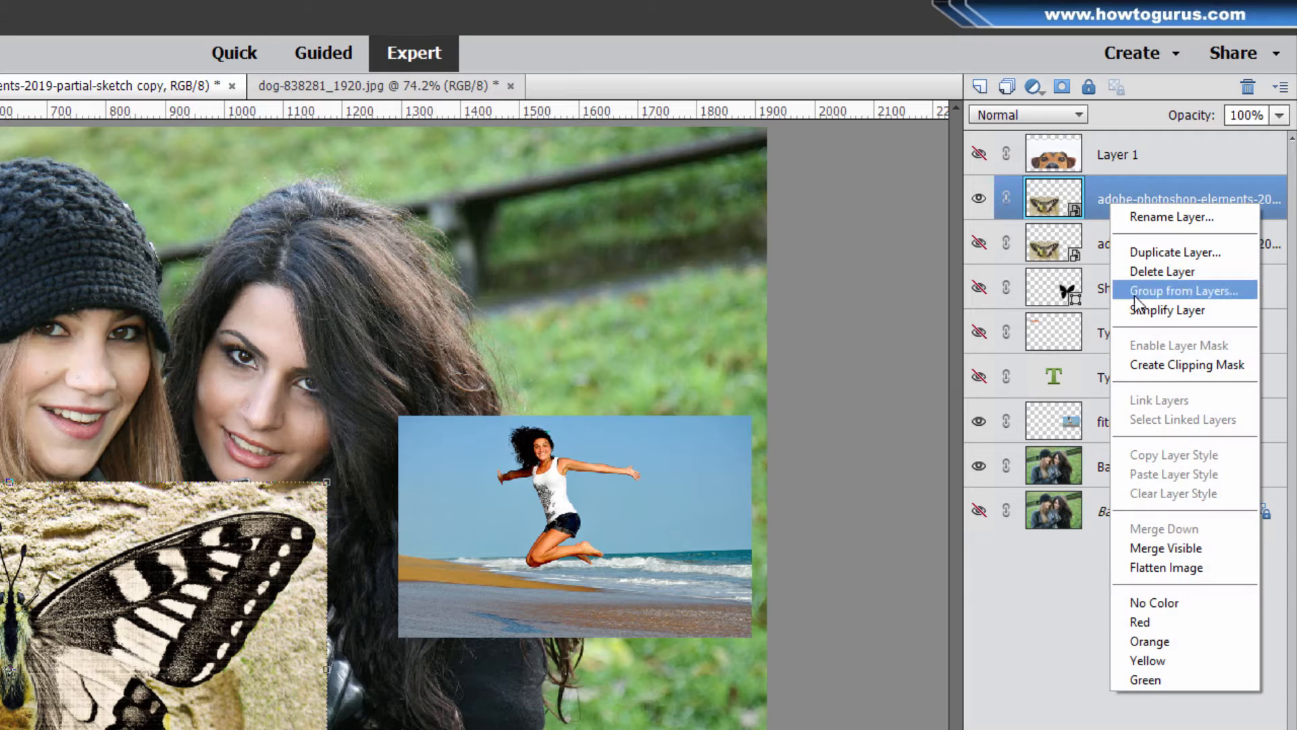
{"action": "left_click", "coordinate": [1141, 311]}
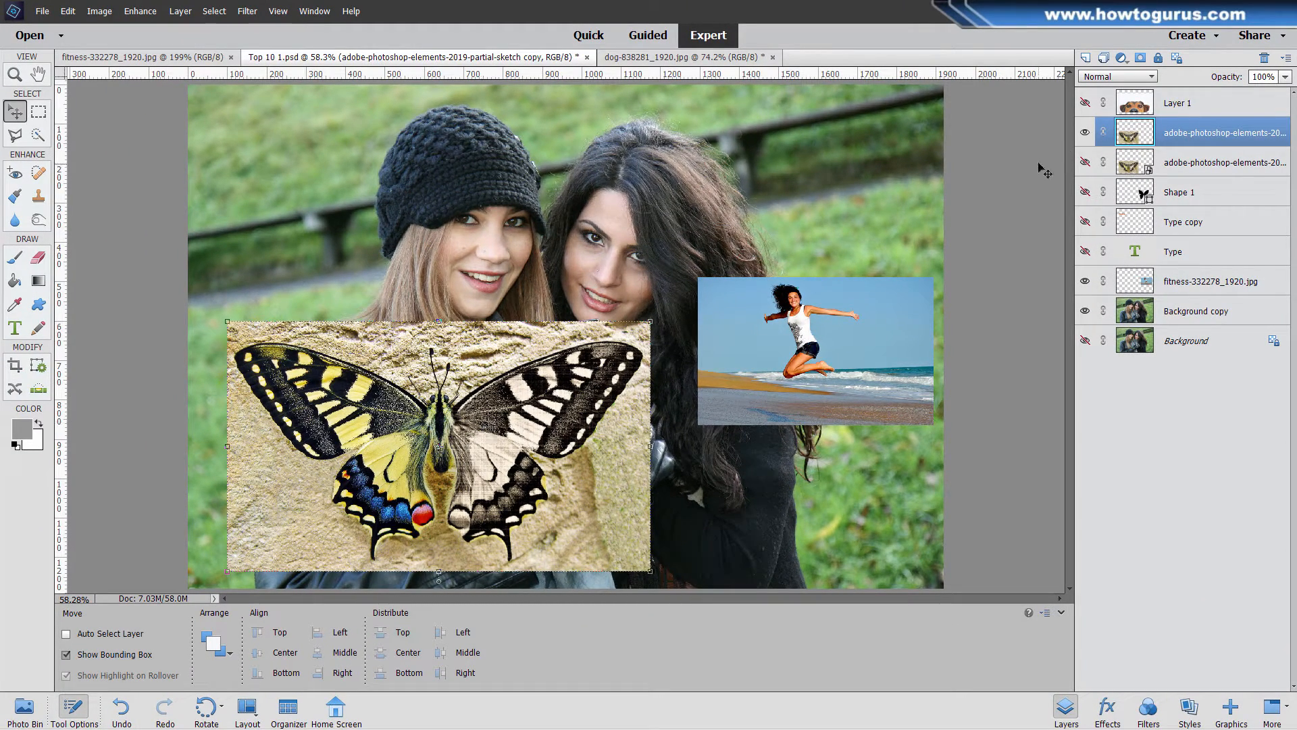
{"action": "left_click", "coordinate": [1085, 132]}
{"action": "left_click", "coordinate": [1085, 162]}
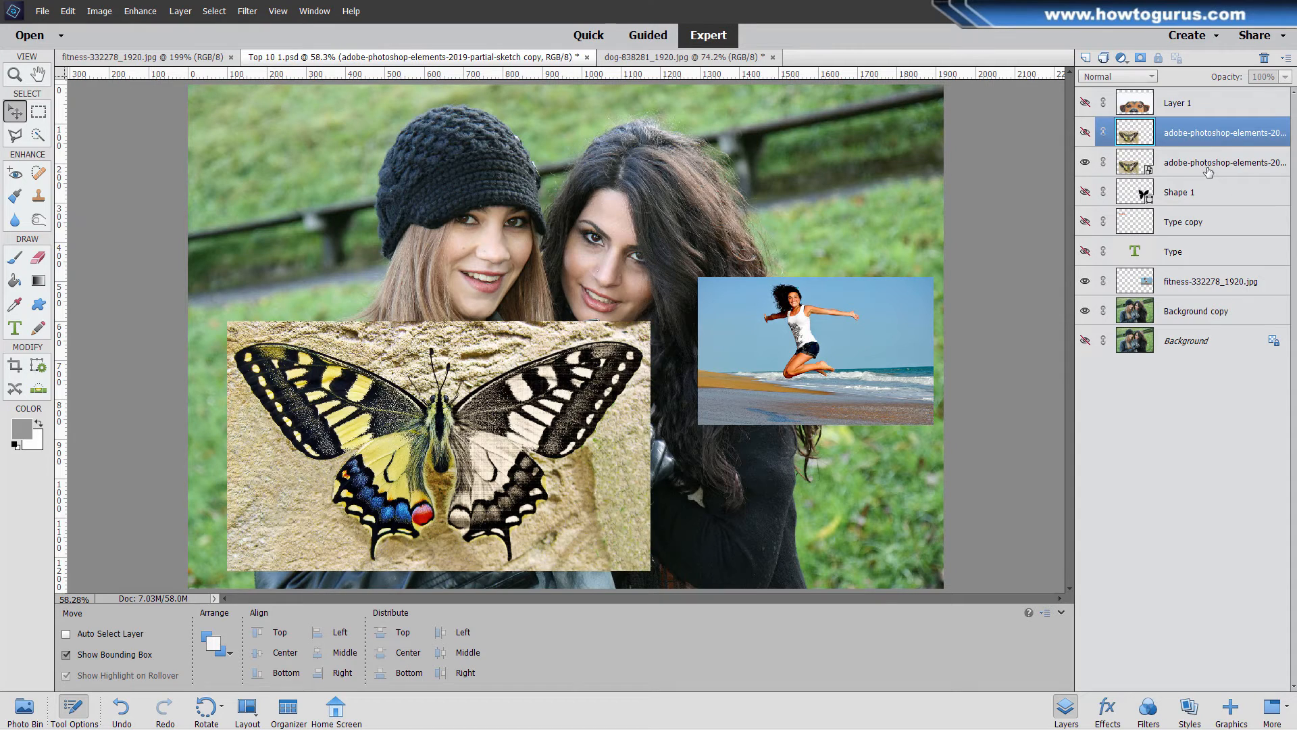
Step: Add a Levels adjustment layer above the original butterfly smart layer, using the previous layer to create a clipping mask
{"action": "left_click", "coordinate": [1209, 169]}
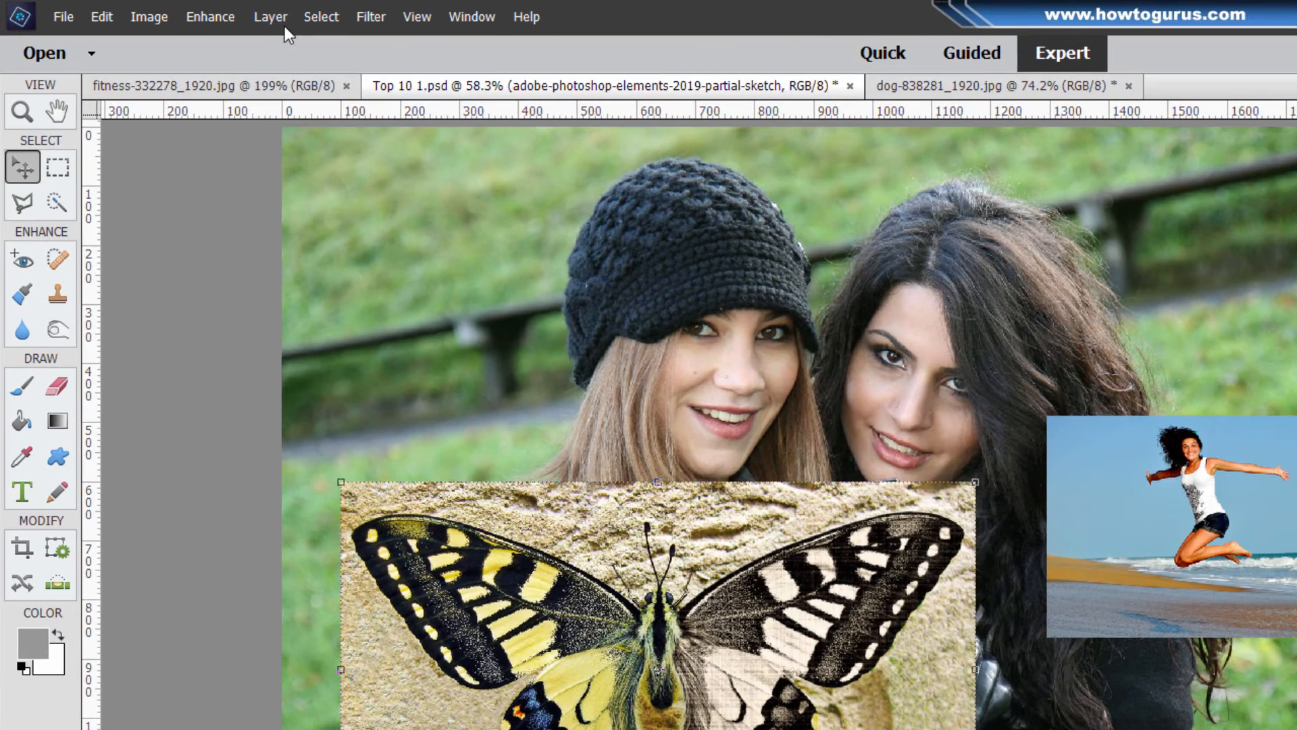
{"action": "left_click", "coordinate": [181, 11]}
{"action": "mouse_move", "coordinate": [307, 177]}
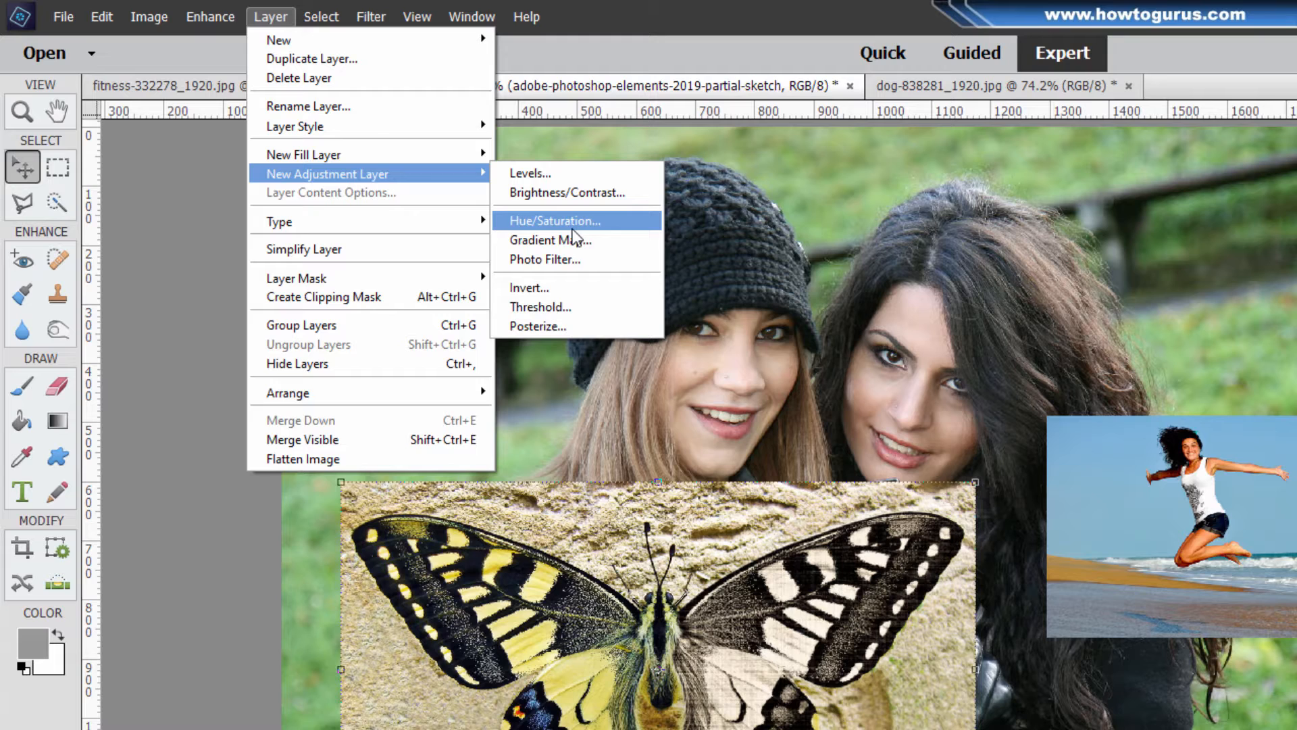
{"action": "left_click", "coordinate": [569, 174]}
{"action": "mouse_move", "coordinate": [929, 301]}
{"action": "left_mouse_down"}
{"action": "mouse_move", "coordinate": [958, 301]}
{"action": "mouse_move", "coordinate": [943, 283]}
{"action": "left_mouse_up"}
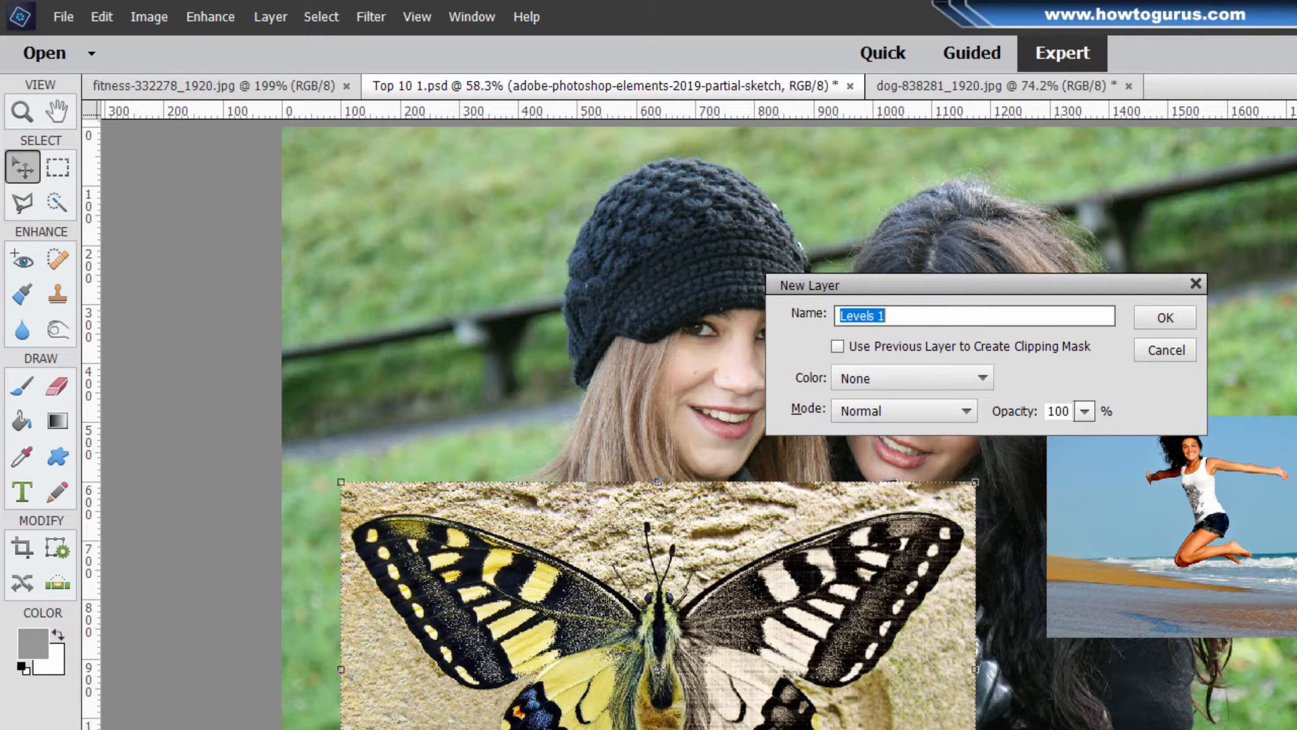
{"action": "left_click", "coordinate": [838, 346]}
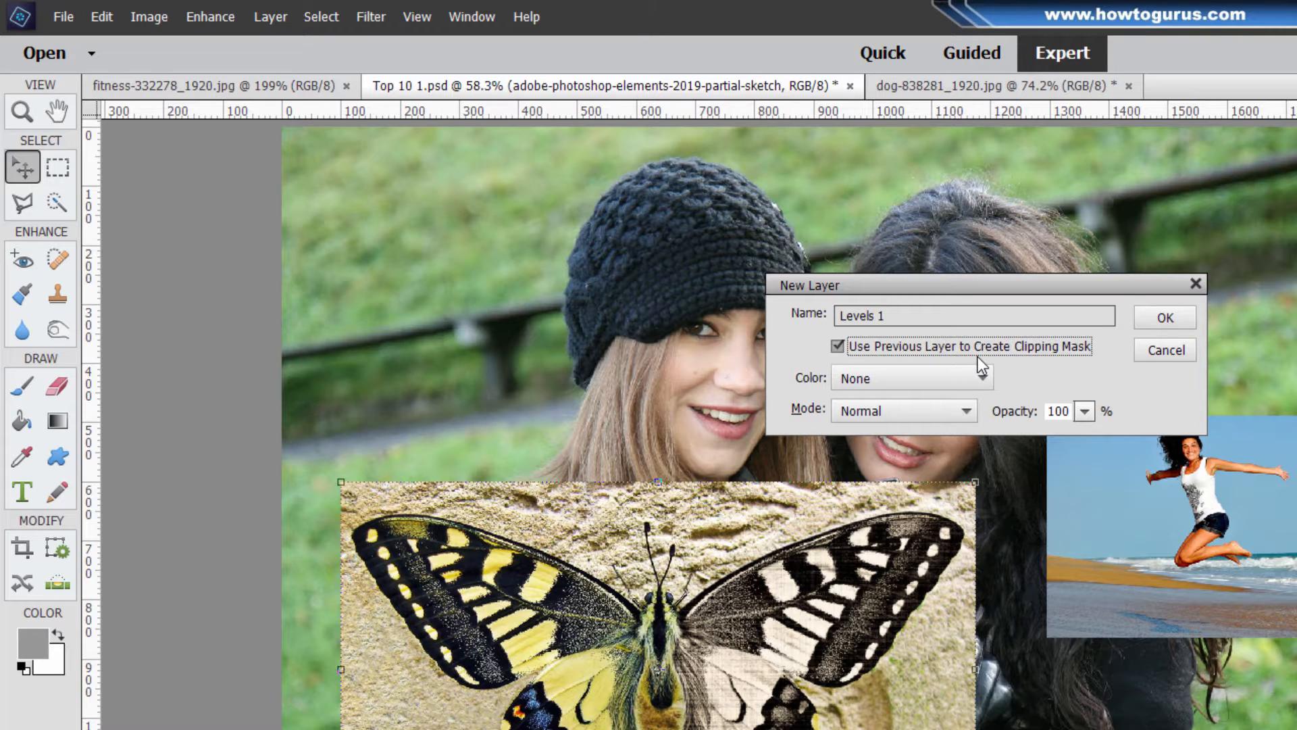
{"action": "left_click", "coordinate": [838, 347]}
{"action": "left_click", "coordinate": [837, 347]}
{"action": "left_click", "coordinate": [1165, 318]}
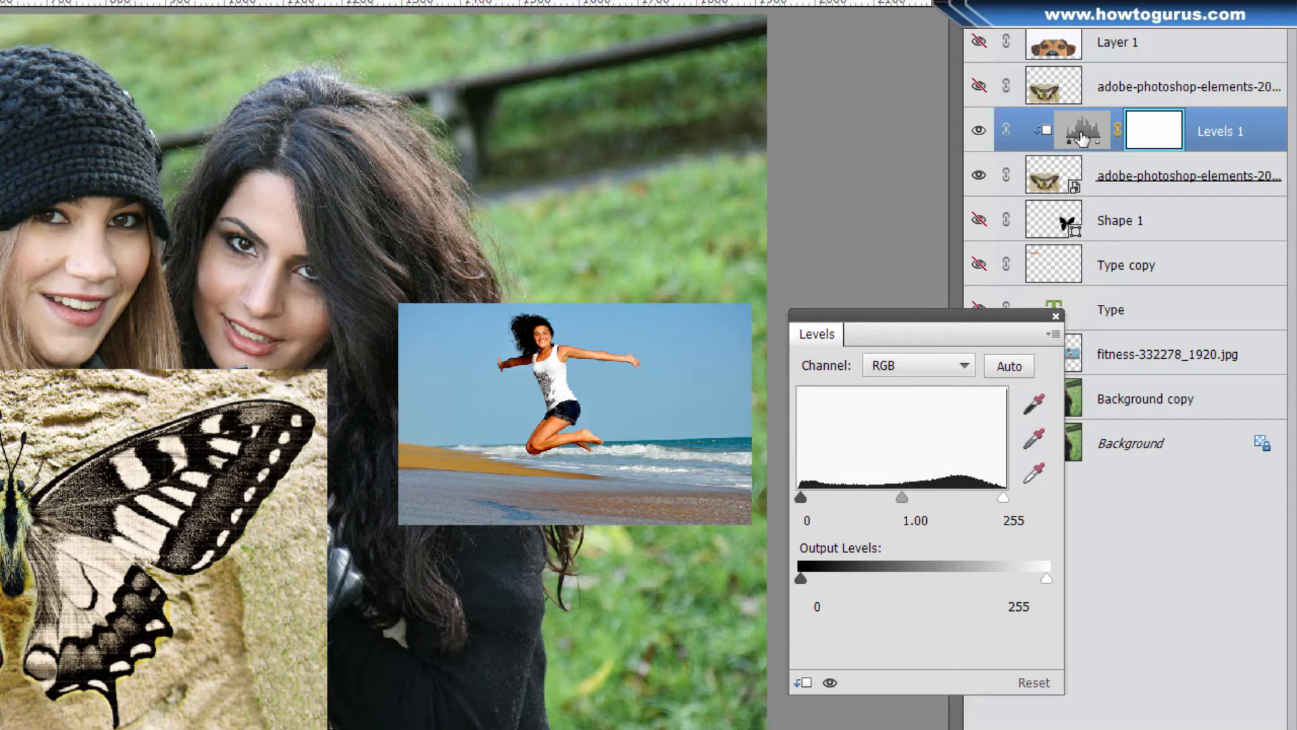
Step: Reopen the Levels 1 adjustment and set its input levels to 31, 0.85 and 237
{"action": "left_click", "coordinate": [1056, 316]}
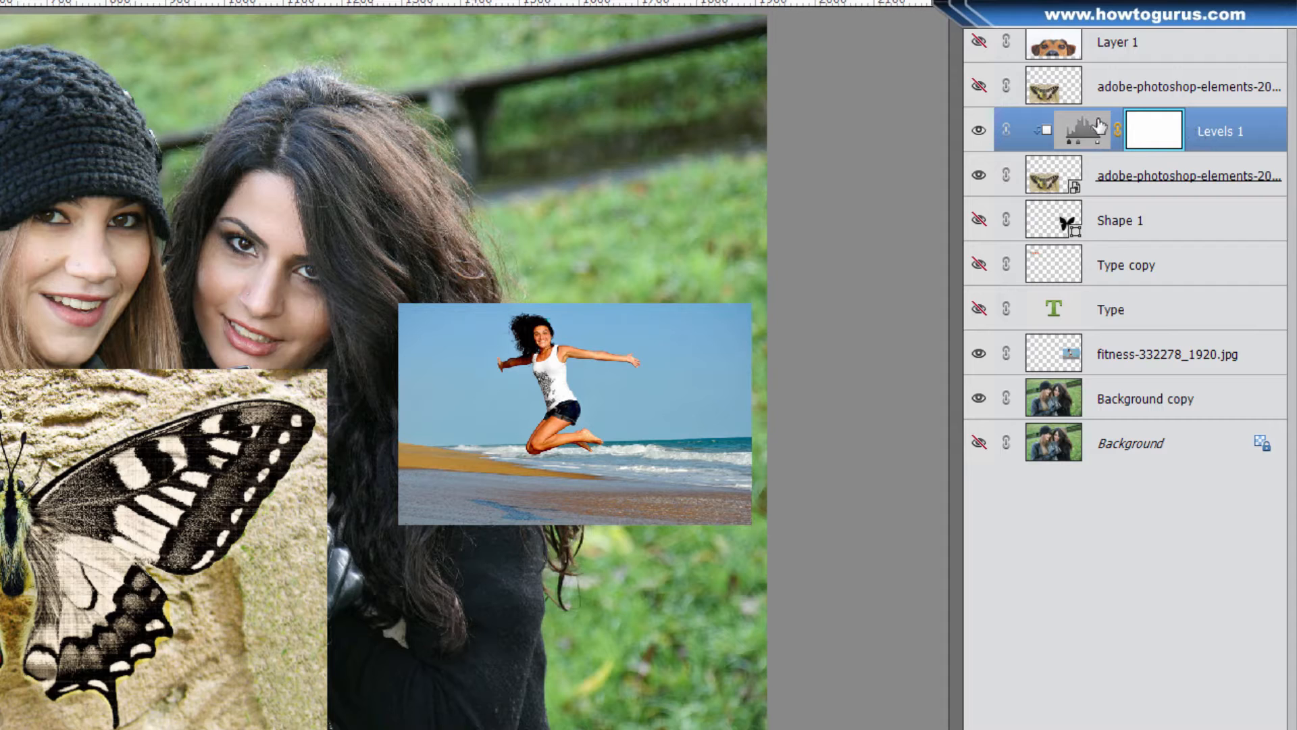
{"action": "double_click", "coordinate": [1080, 144]}
{"action": "left_click_drag", "start_coordinate": [934, 326], "coordinate": [835, 308]}
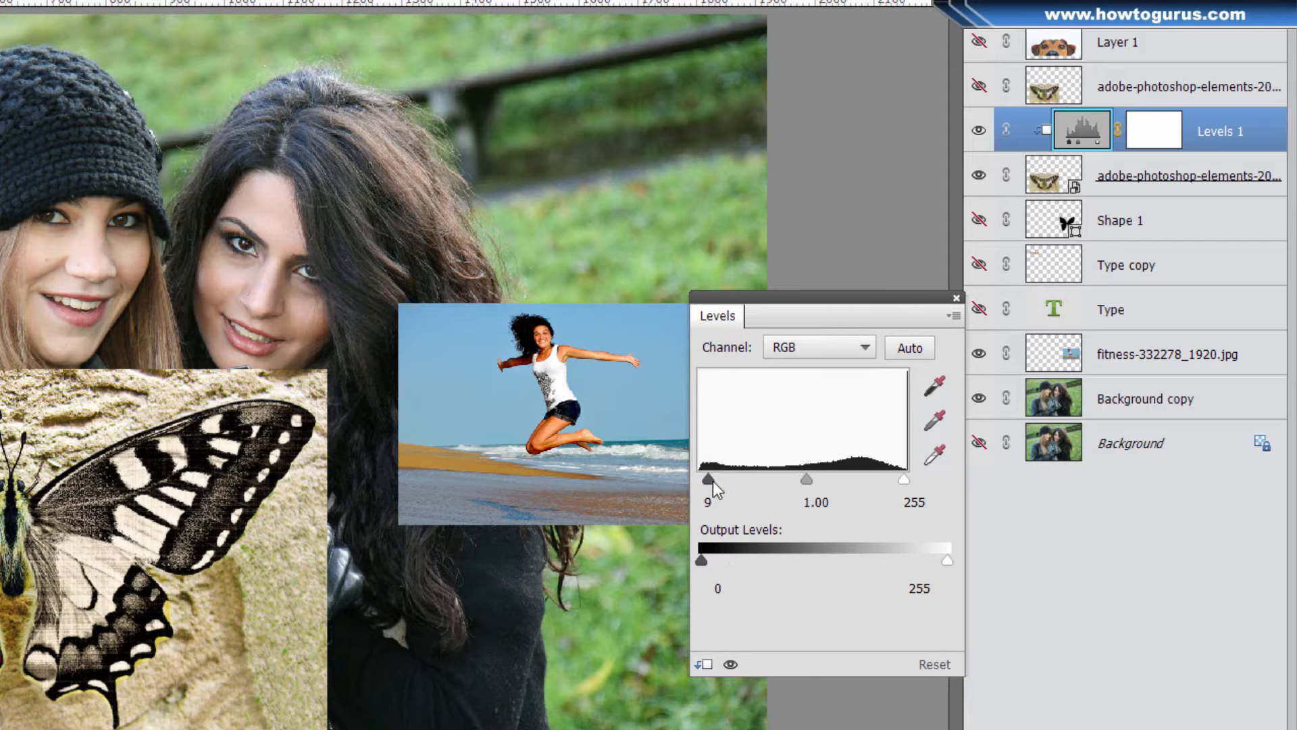
{"action": "left_click_drag", "start_coordinate": [712, 481], "coordinate": [725, 480]}
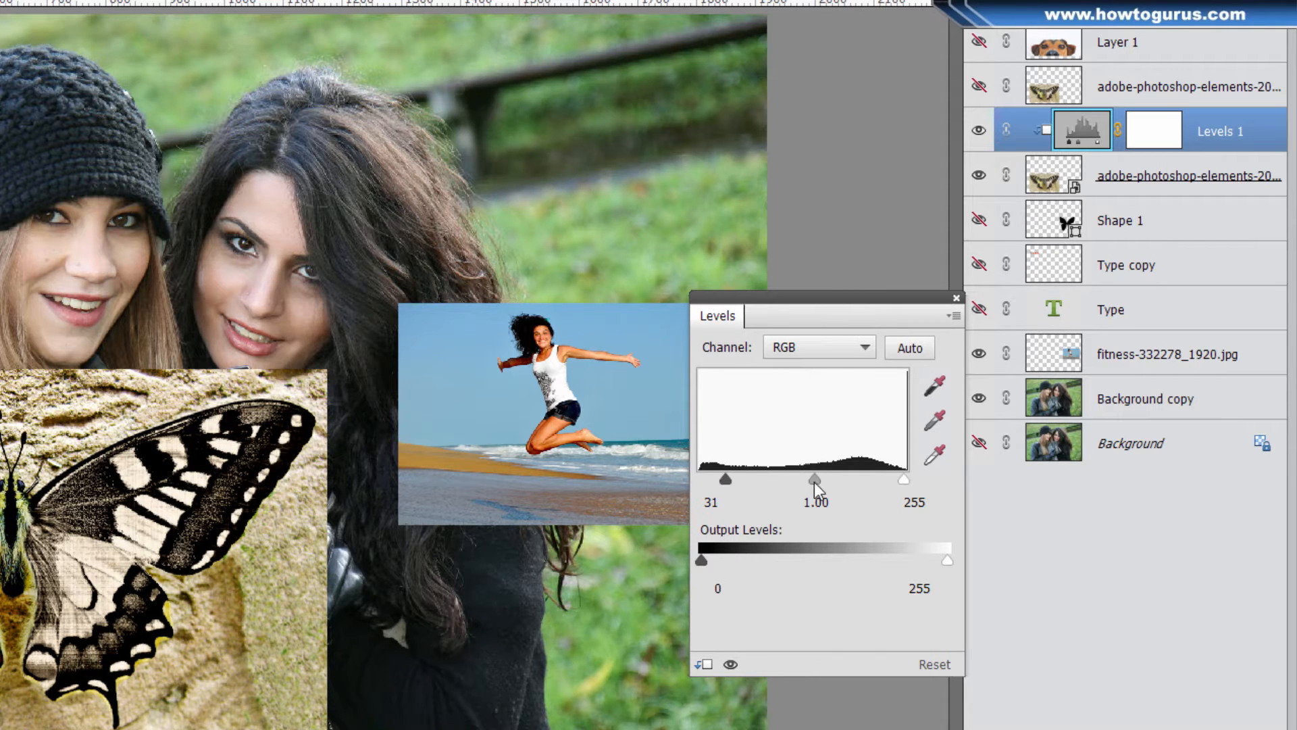
{"action": "mouse_move", "coordinate": [814, 481]}
{"action": "left_mouse_down"}
{"action": "mouse_move", "coordinate": [780, 480]}
{"action": "mouse_move", "coordinate": [836, 479]}
{"action": "mouse_move", "coordinate": [816, 475]}
{"action": "left_mouse_up"}
{"action": "mouse_move", "coordinate": [904, 479]}
{"action": "left_mouse_down"}
{"action": "mouse_move", "coordinate": [875, 479]}
{"action": "mouse_move", "coordinate": [886, 480]}
{"action": "left_mouse_up"}
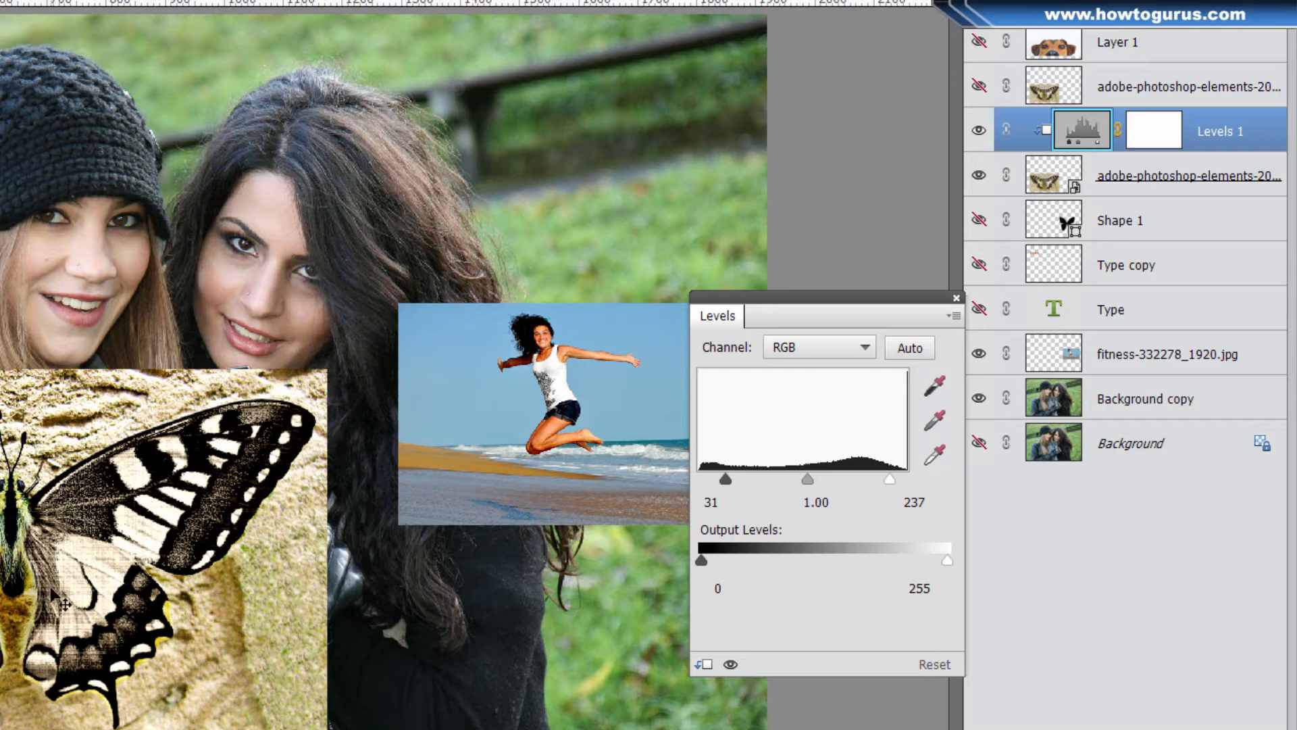
{"action": "mouse_move", "coordinate": [814, 480]}
{"action": "left_mouse_down"}
{"action": "mouse_move", "coordinate": [798, 477]}
{"action": "mouse_move", "coordinate": [817, 477]}
{"action": "left_mouse_up"}
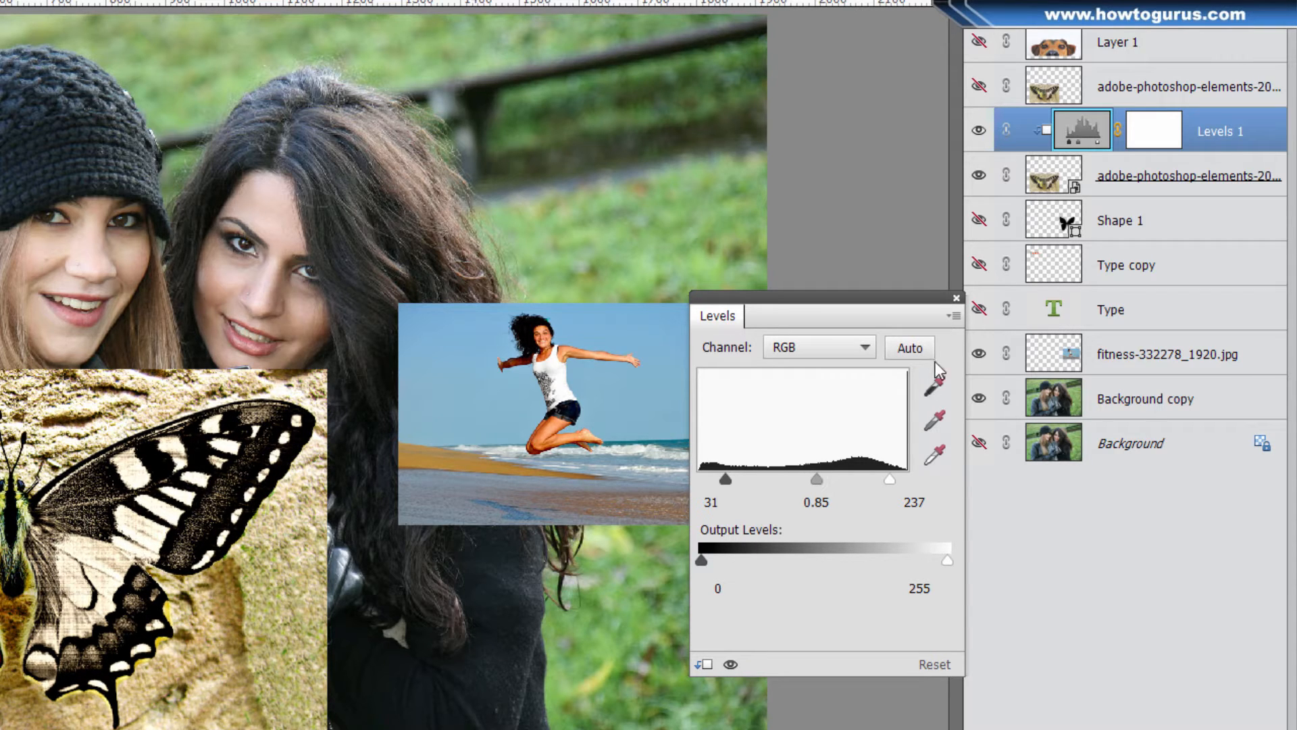
{"action": "left_click", "coordinate": [956, 297]}
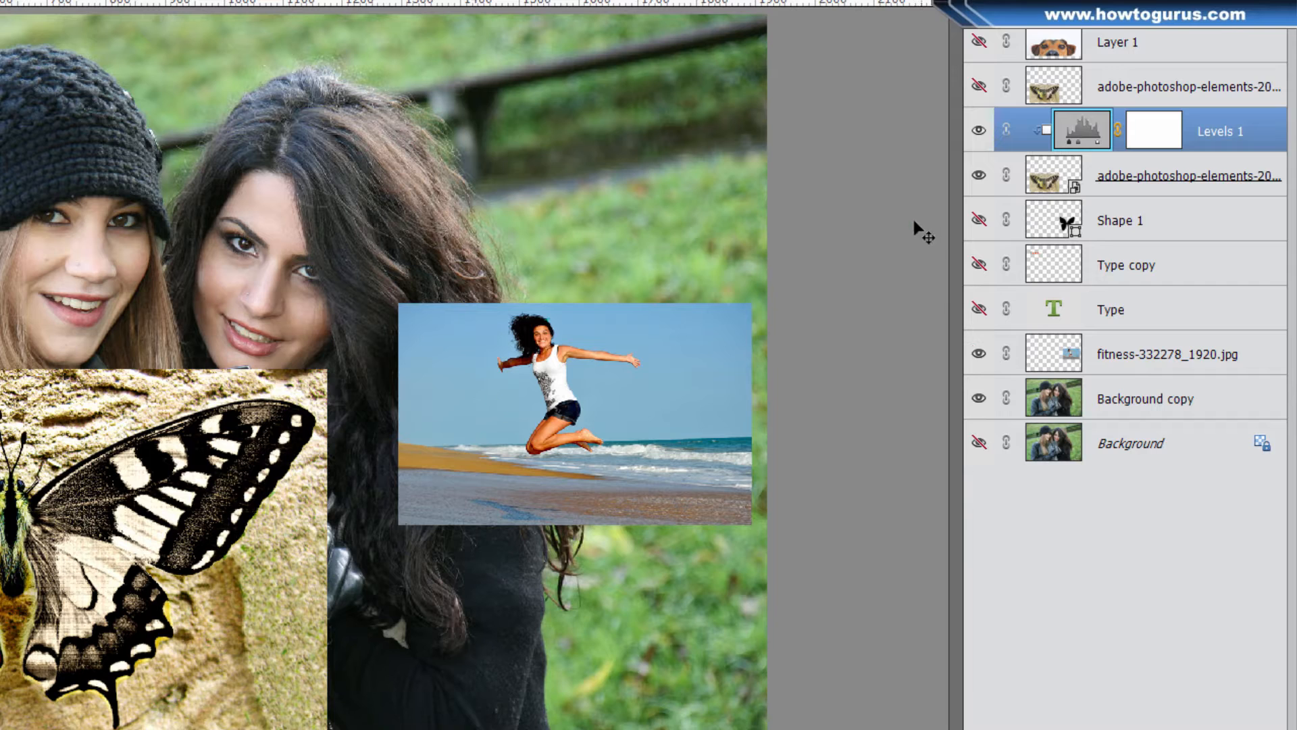
Step: Hide and show the Levels 1 layer to compare, review its settings again, and leave the layer hidden
{"action": "left_click", "coordinate": [983, 133]}
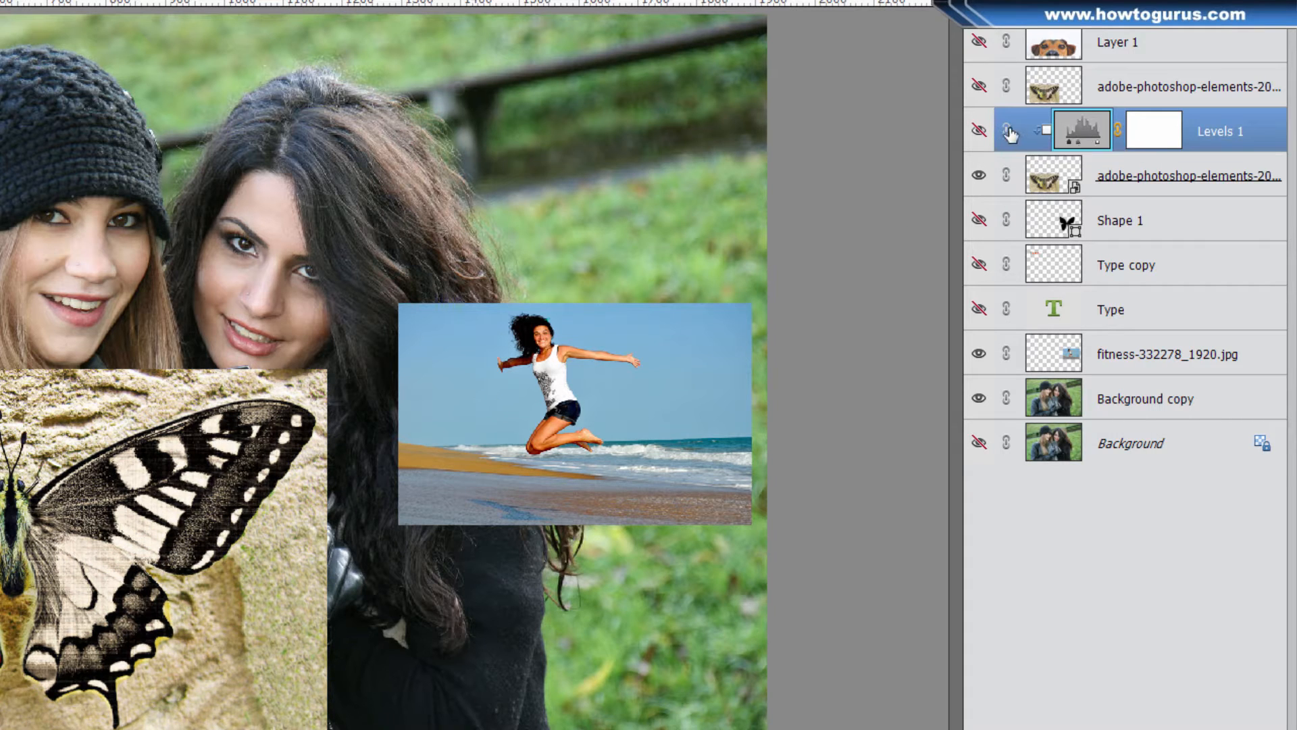
{"action": "left_click", "coordinate": [983, 132]}
{"action": "double_click", "coordinate": [1090, 142]}
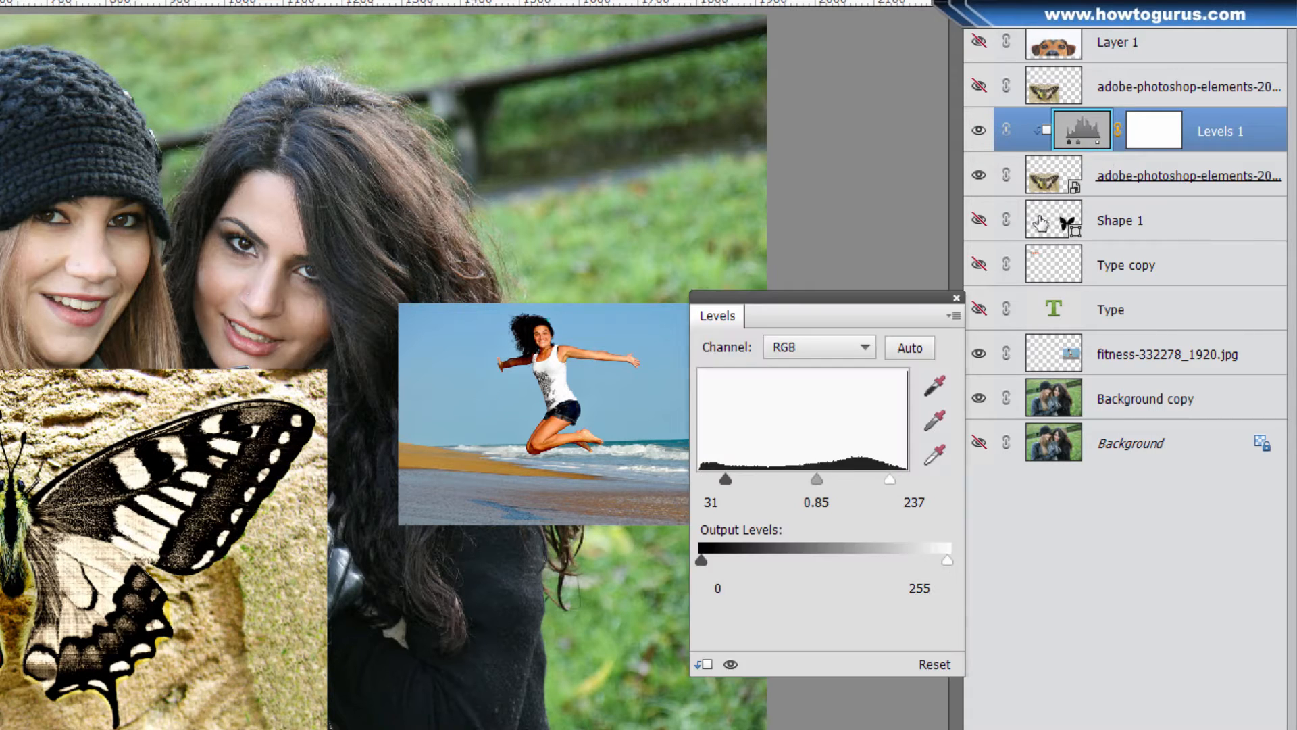
{"action": "left_click", "coordinate": [956, 299]}
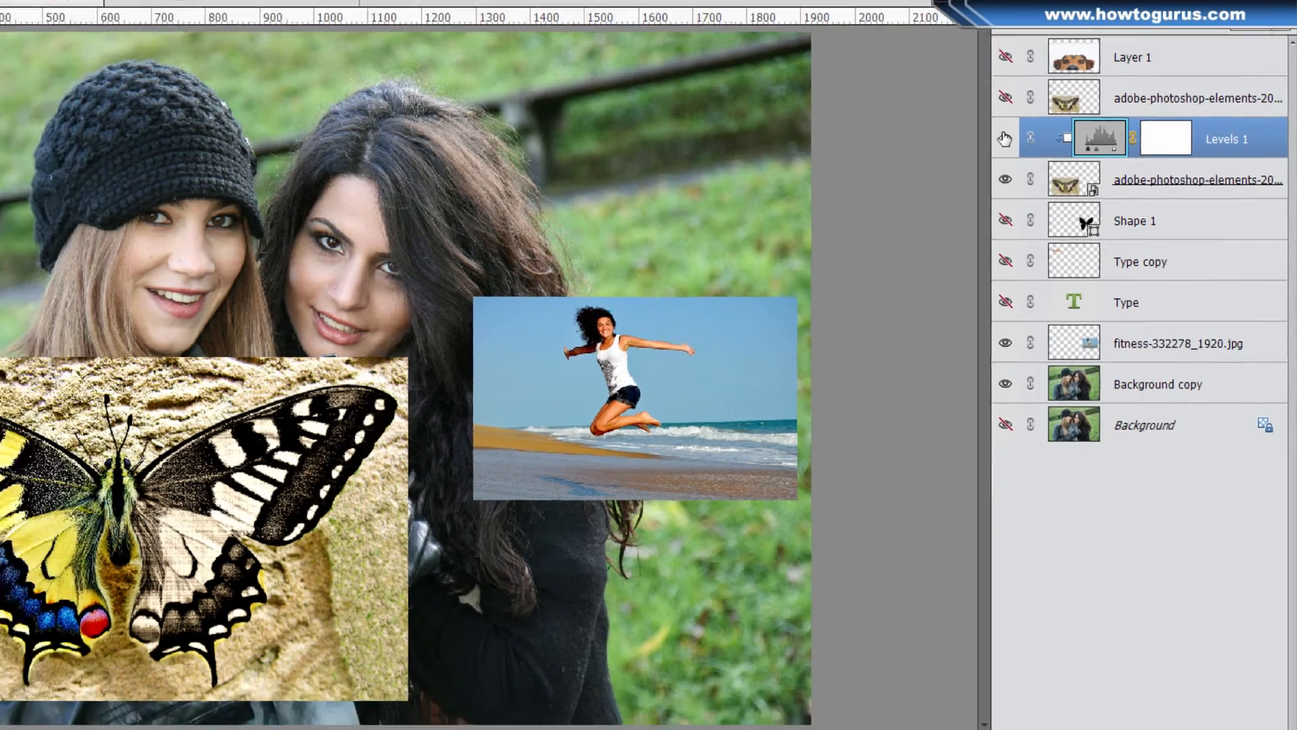
{"action": "left_click", "coordinate": [1005, 138]}
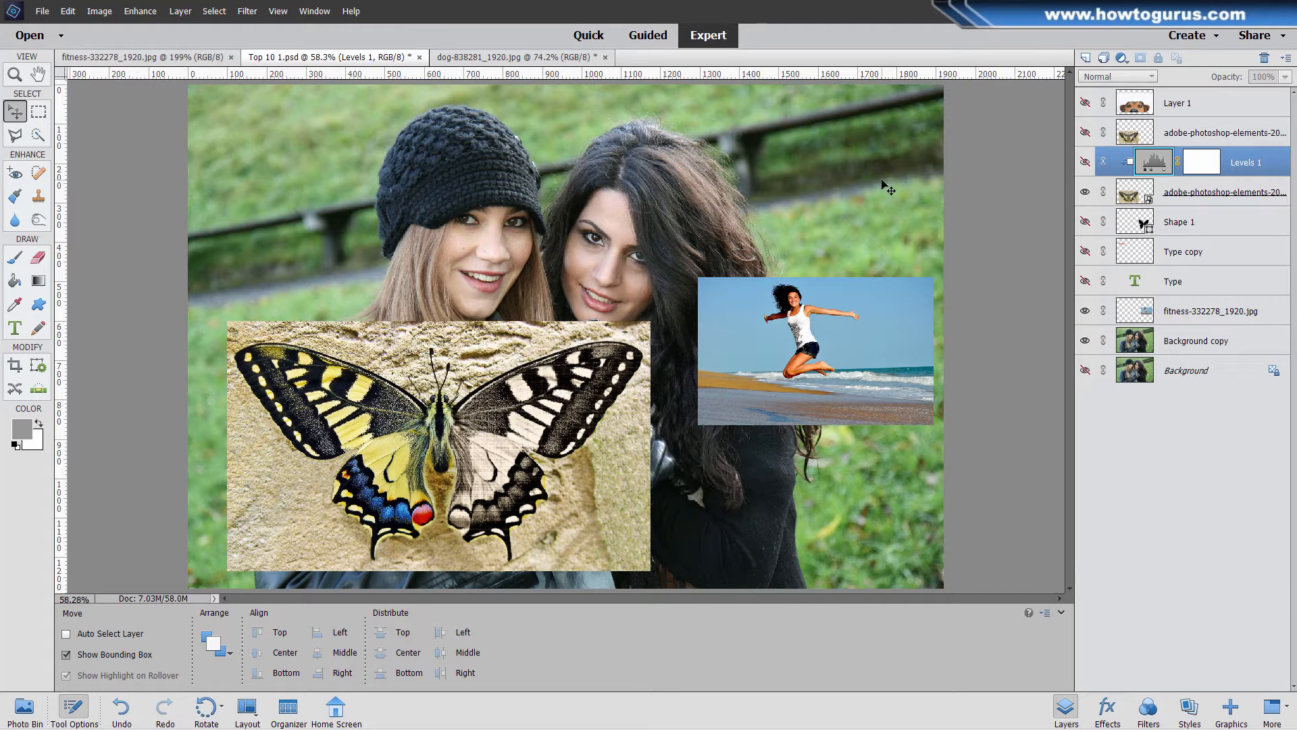
Step: Add a Hue/Saturation adjustment layer above Layer 1, without using the previous layer to create a clipping mask
{"action": "left_click", "coordinate": [1216, 104]}
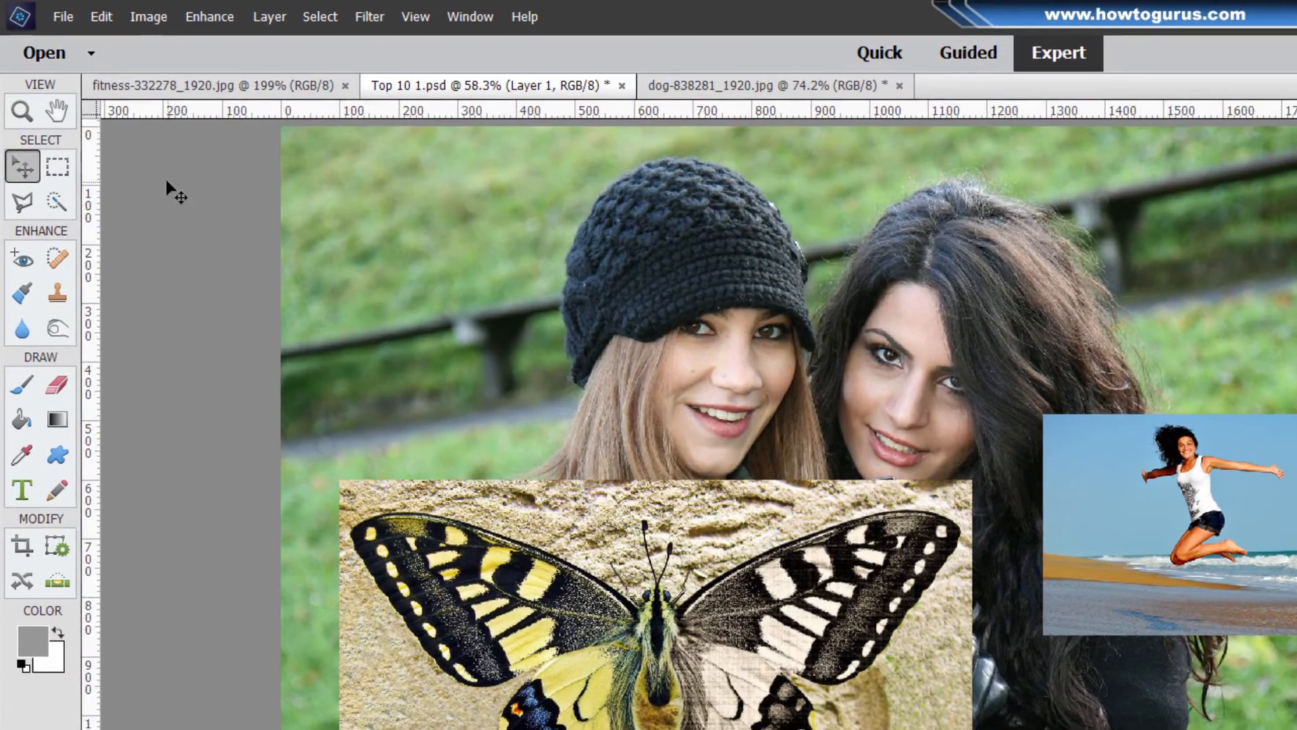
{"action": "left_click", "coordinate": [179, 12]}
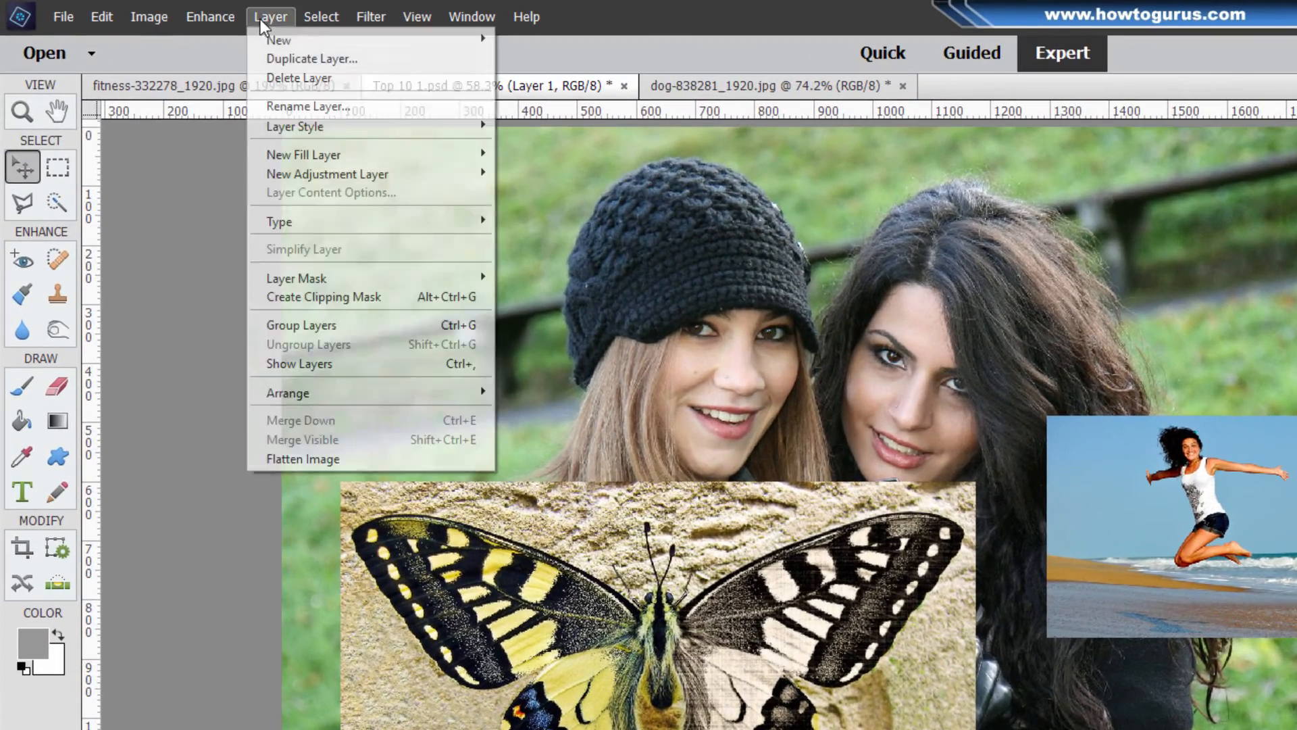
{"action": "mouse_move", "coordinate": [347, 170]}
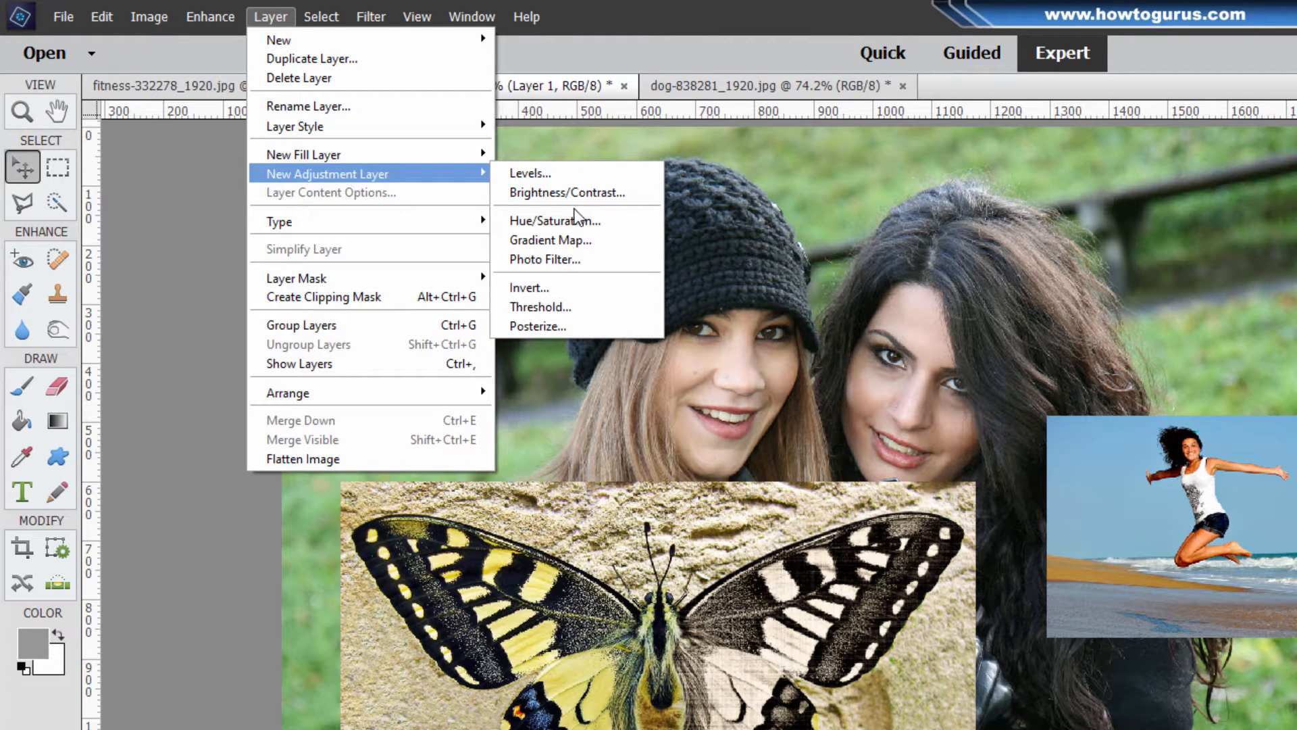
{"action": "left_click", "coordinate": [557, 220]}
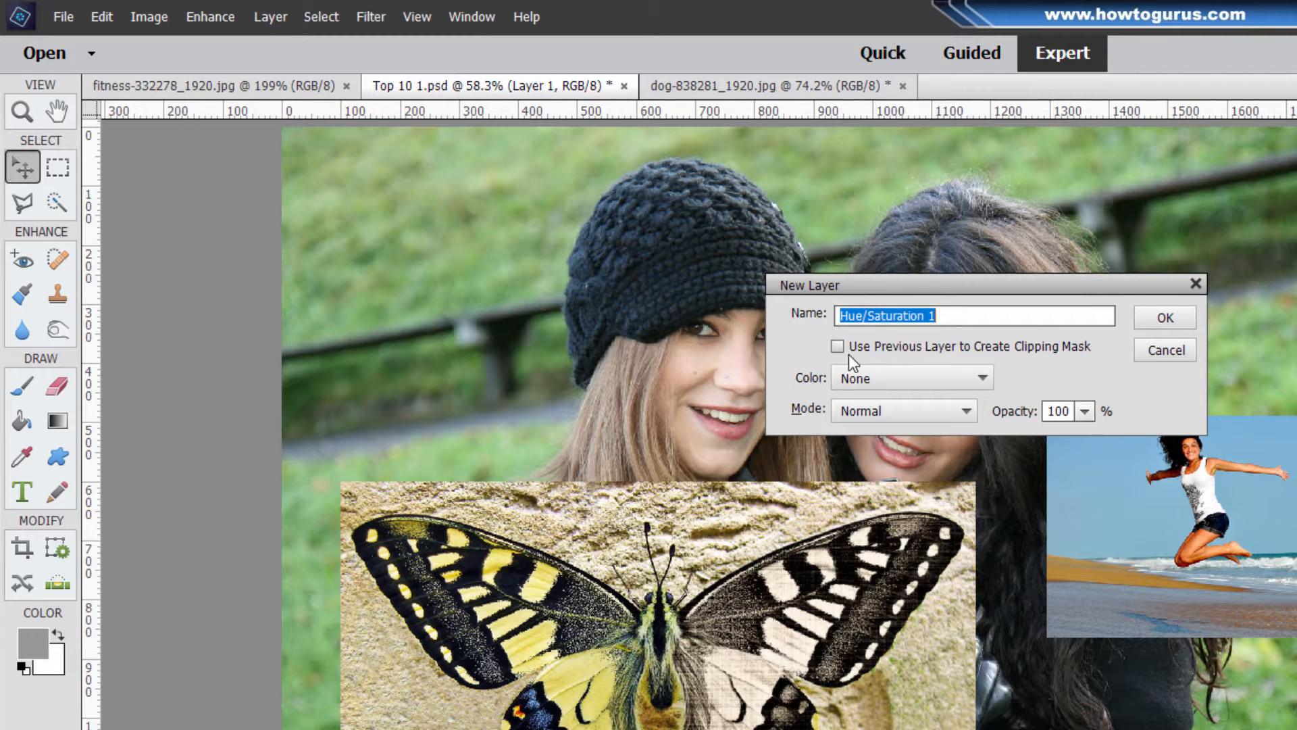
{"action": "left_click", "coordinate": [1154, 319]}
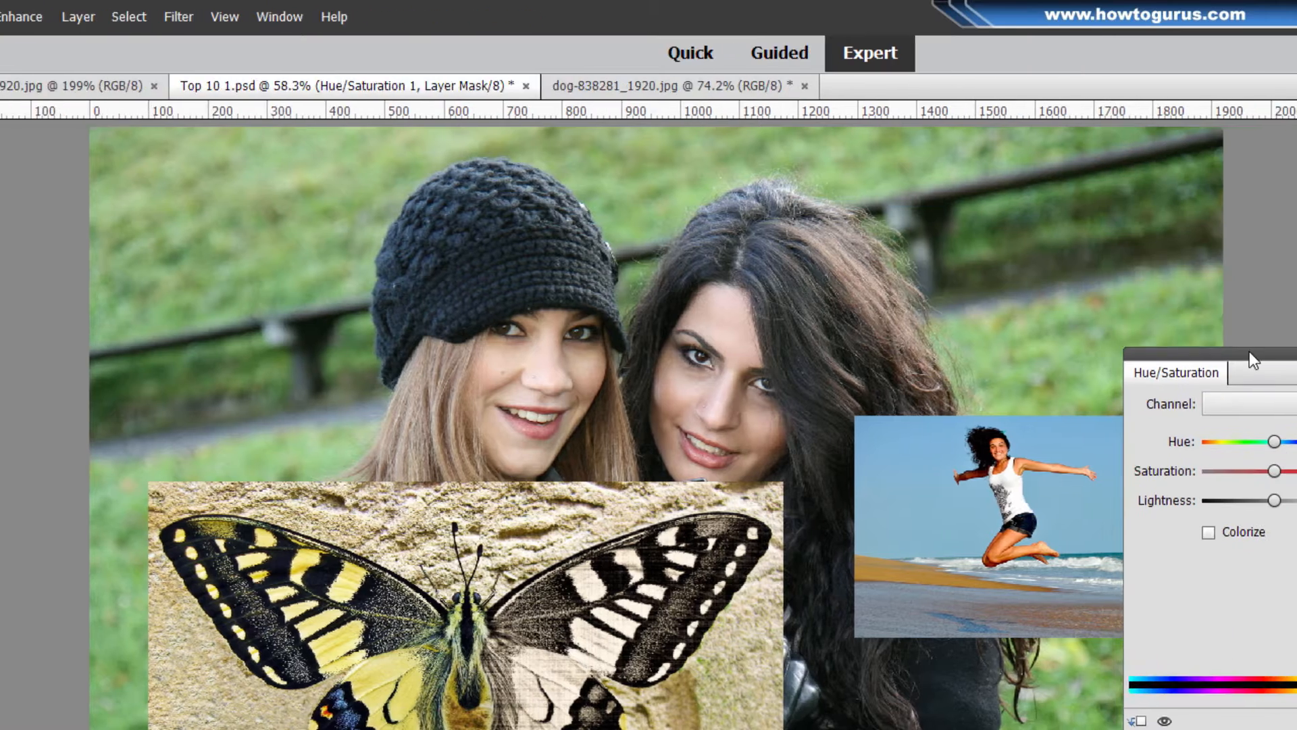
Step: Shift the master hue in the Hue/Saturation 1 adjustment toward negative values, and hide the adjustment layer
{"action": "left_click_drag", "start_coordinate": [1250, 352], "coordinate": [848, 355]}
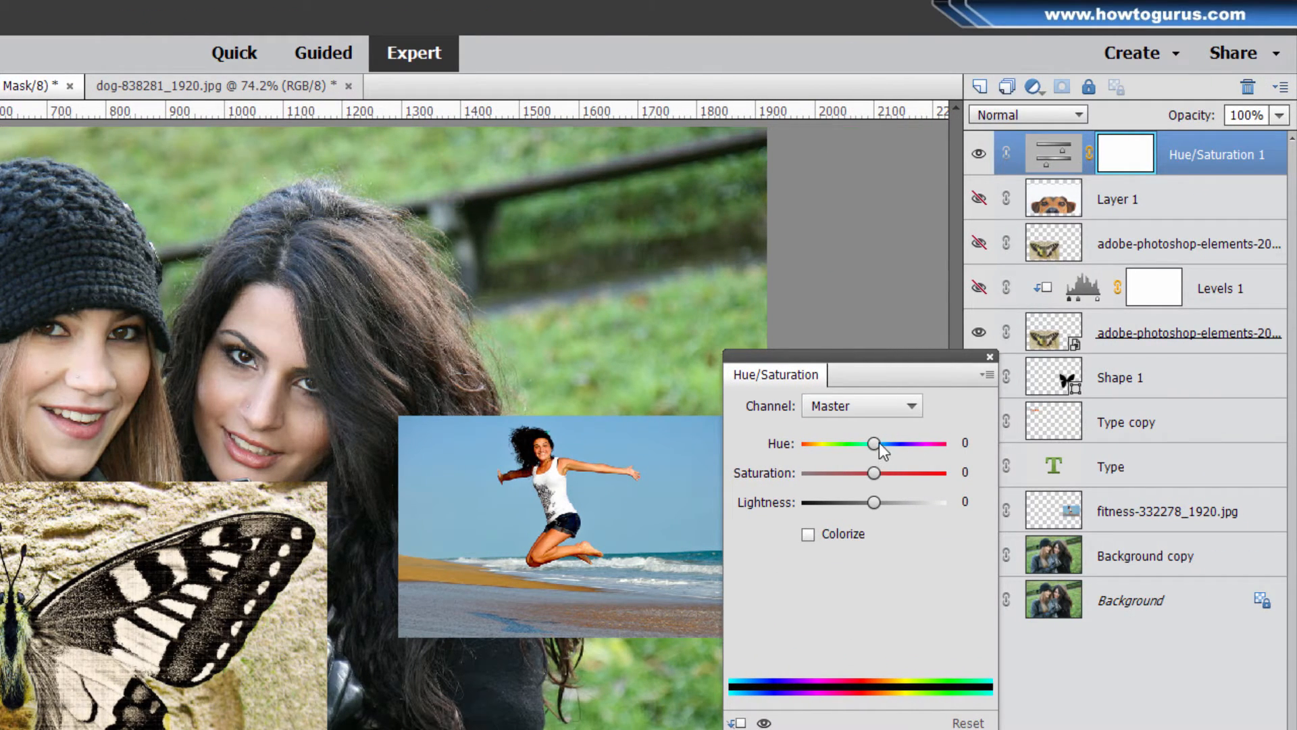
{"action": "left_click_drag", "start_coordinate": [879, 443], "coordinate": [816, 452]}
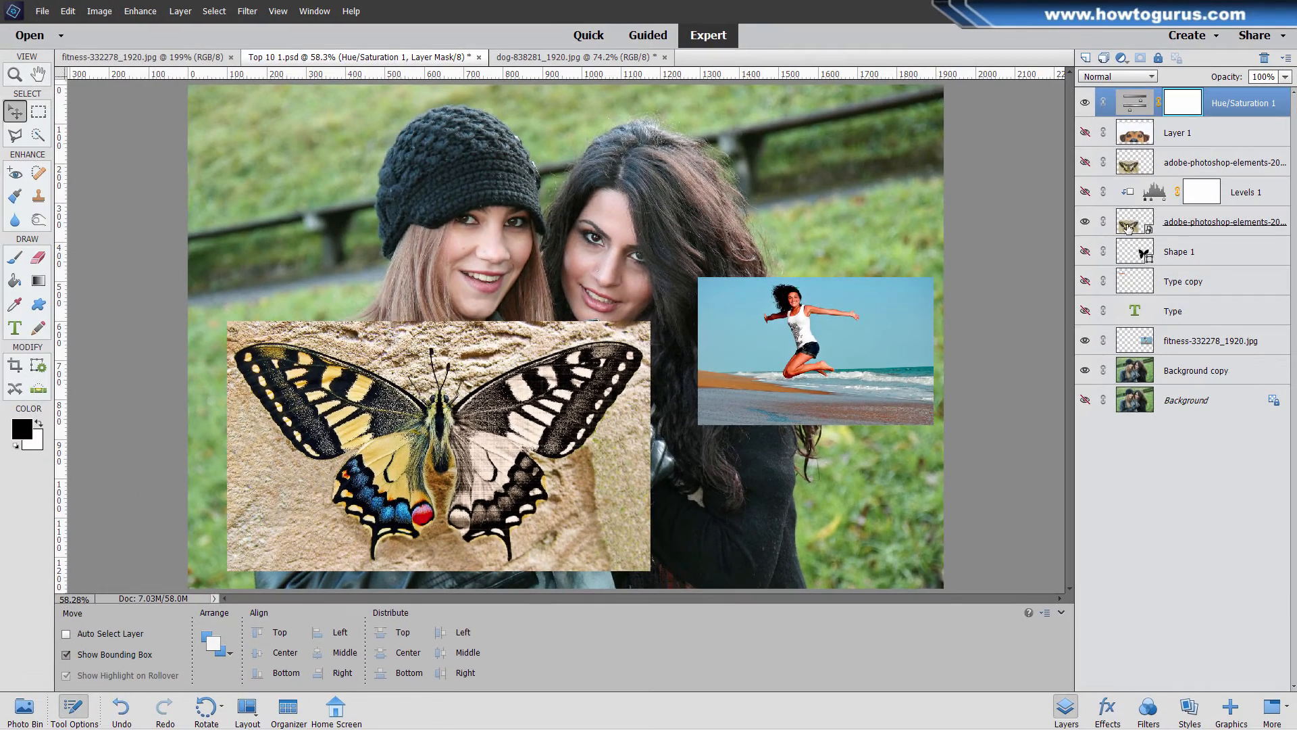
{"action": "left_click", "coordinate": [1085, 103]}
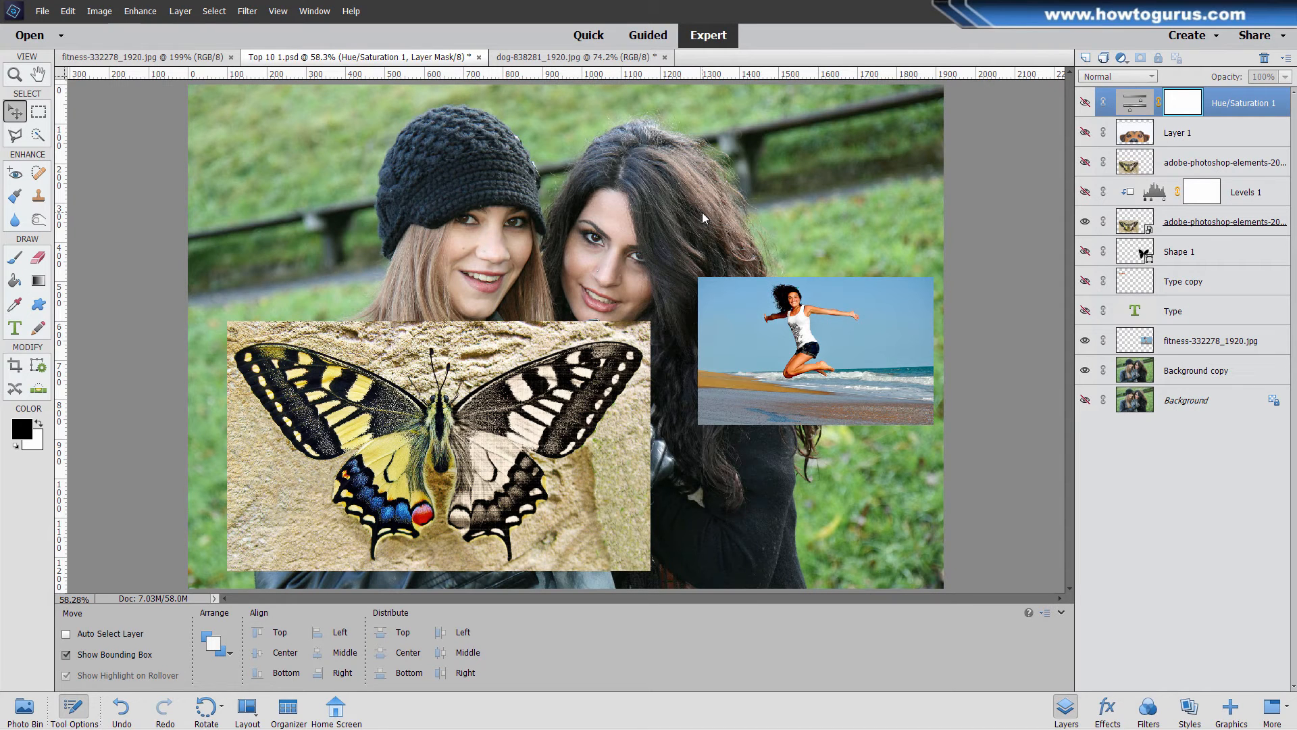
Step: Review the Basics, Black & White and Color edits in Guided mode, and return to Expert mode
{"action": "left_click", "coordinate": [646, 39]}
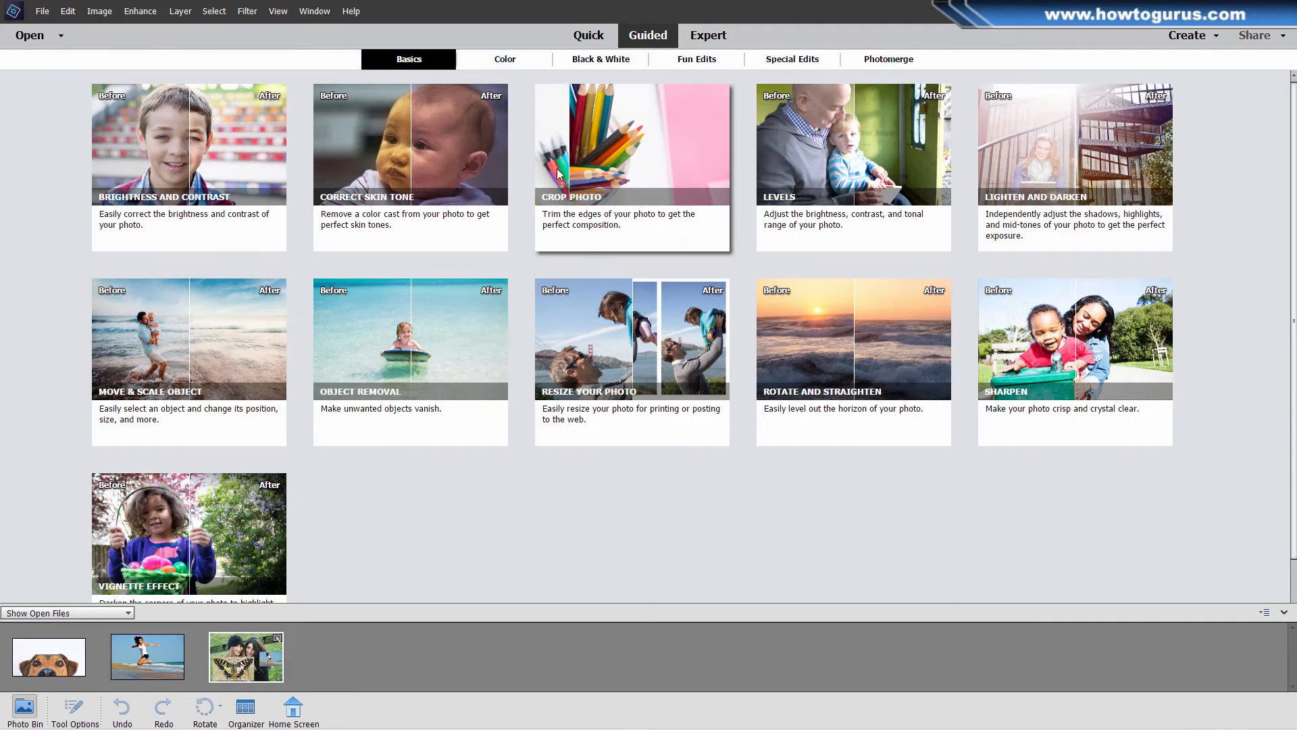
{"action": "left_click", "coordinate": [587, 60]}
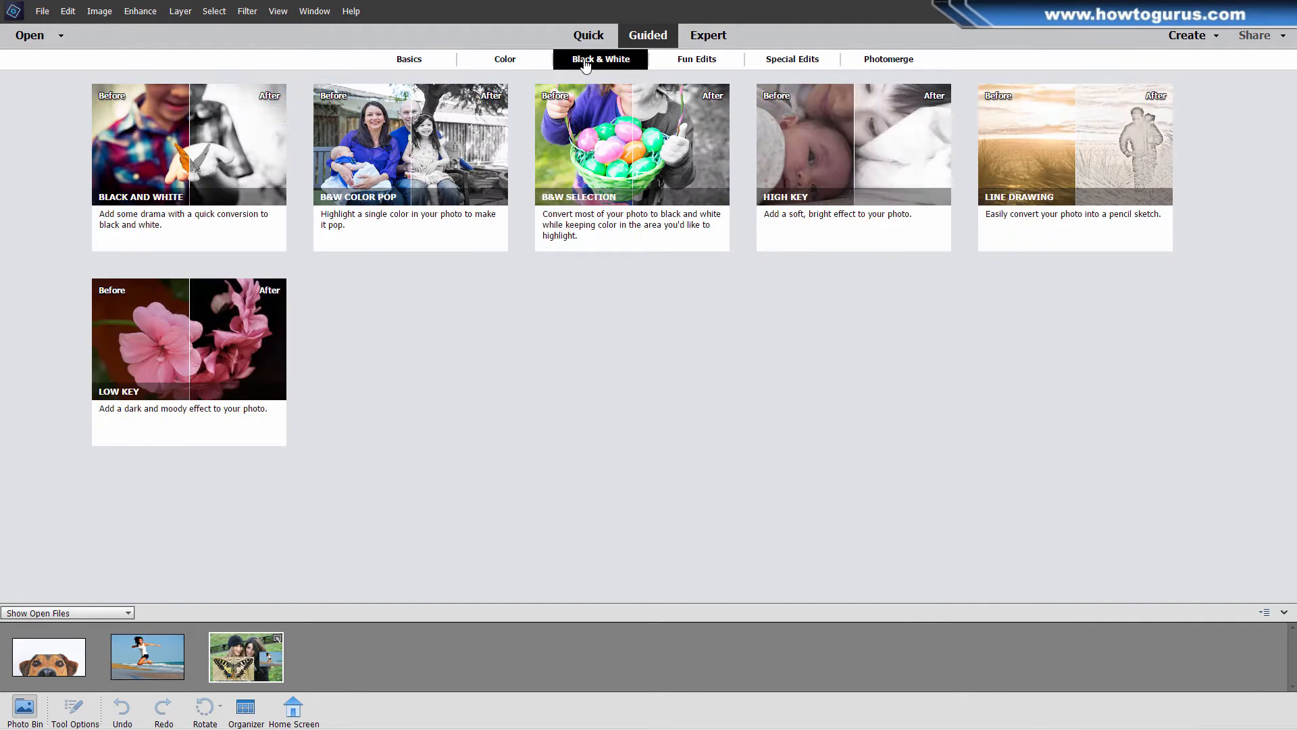
{"action": "left_click", "coordinate": [524, 61]}
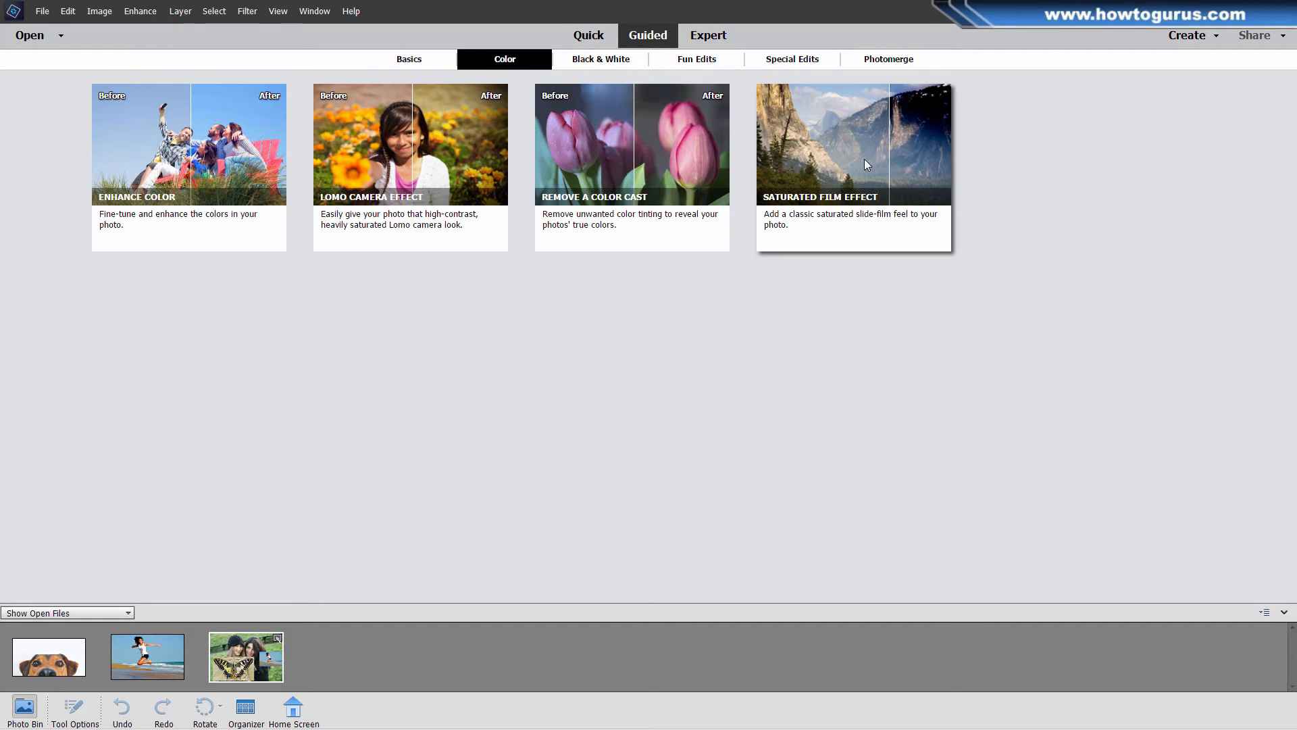
{"action": "left_click", "coordinate": [411, 61]}
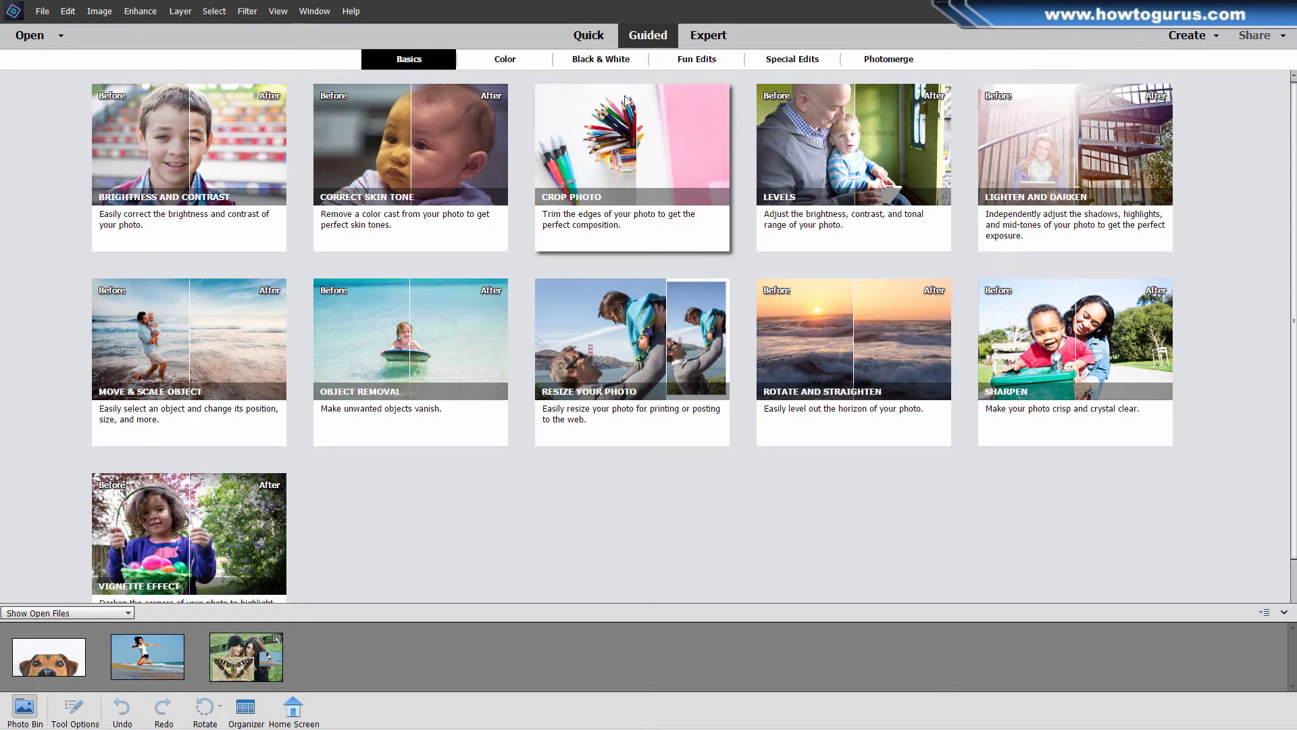
{"action": "left_click", "coordinate": [708, 35]}
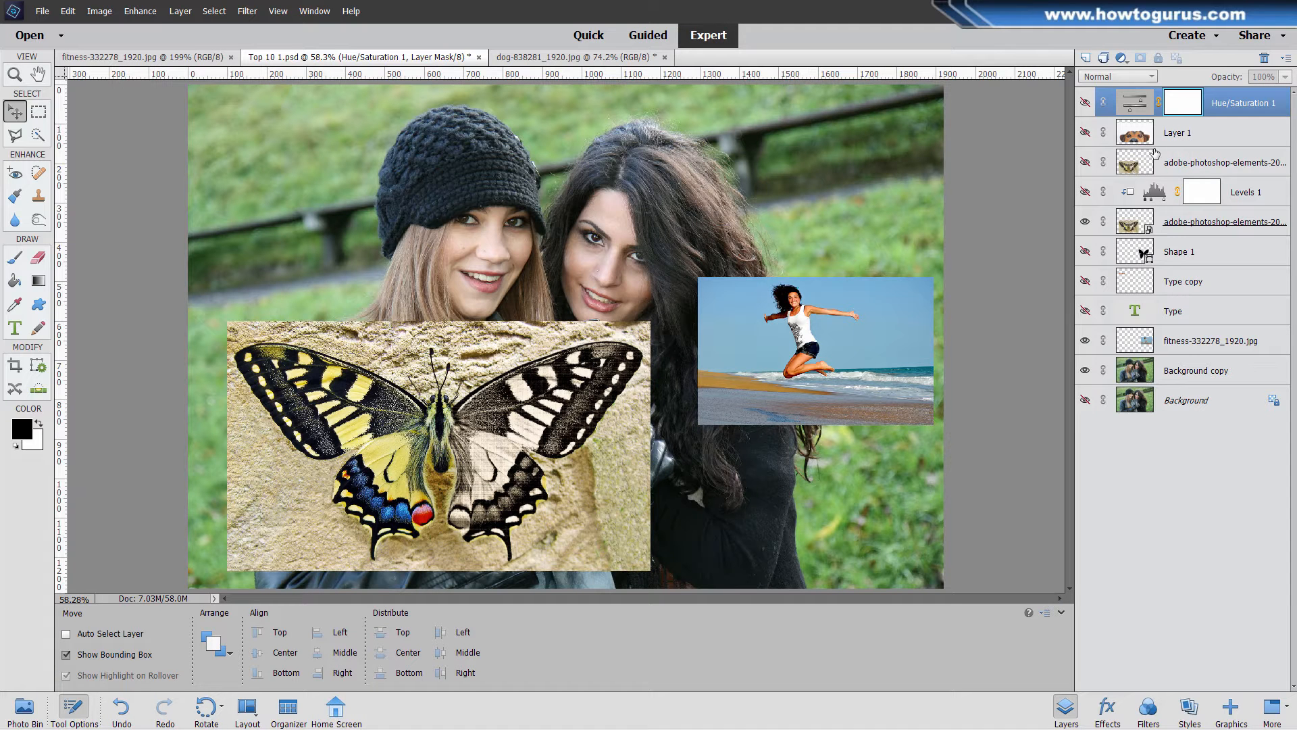
Step: Hide the butterfly smart layer and the fitness photo layer, and make Background copy the active layer
{"action": "left_click", "coordinate": [1085, 221]}
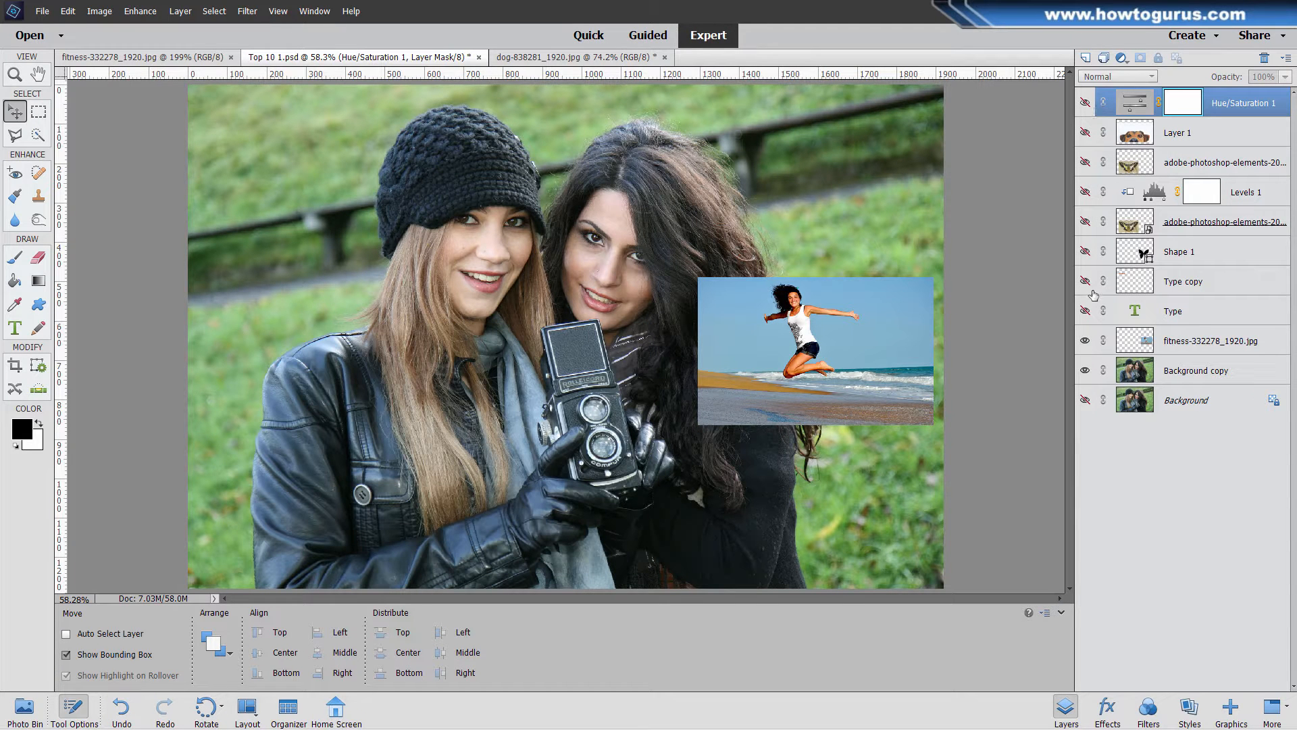
{"action": "left_click", "coordinate": [1085, 341]}
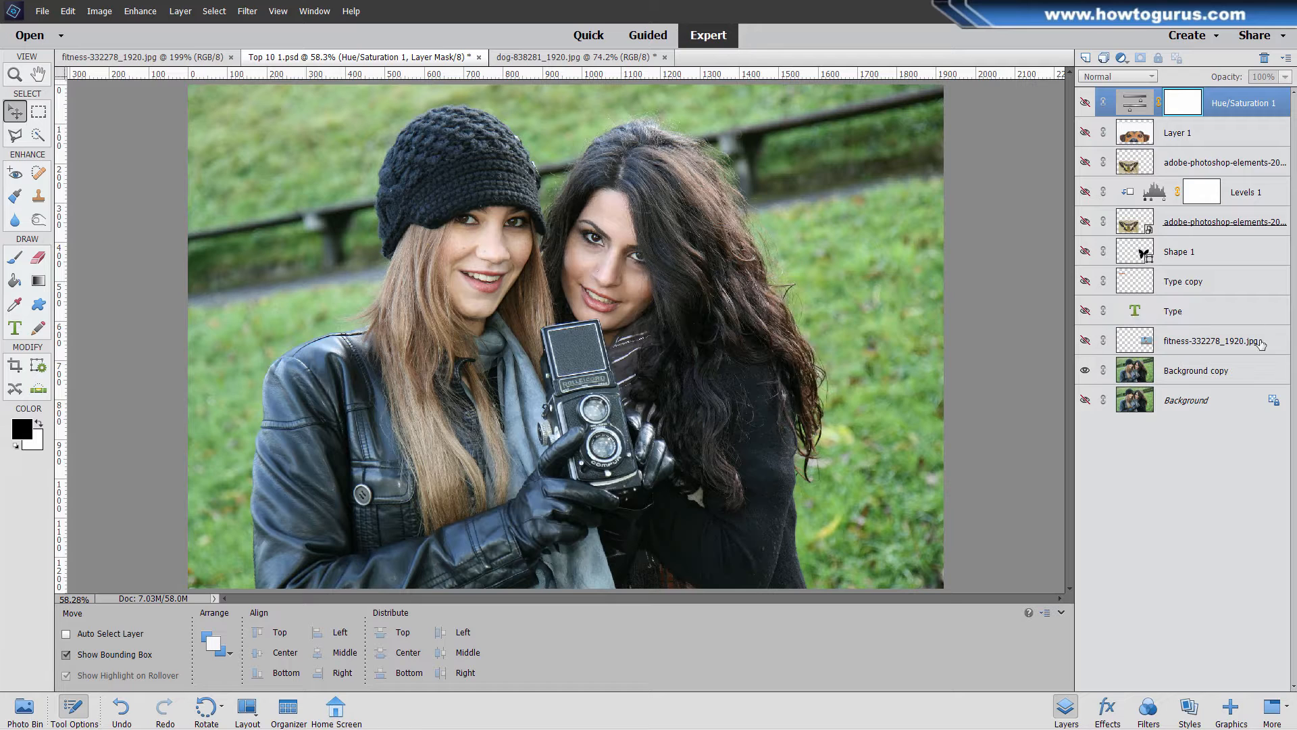
{"action": "left_click", "coordinate": [1194, 374]}
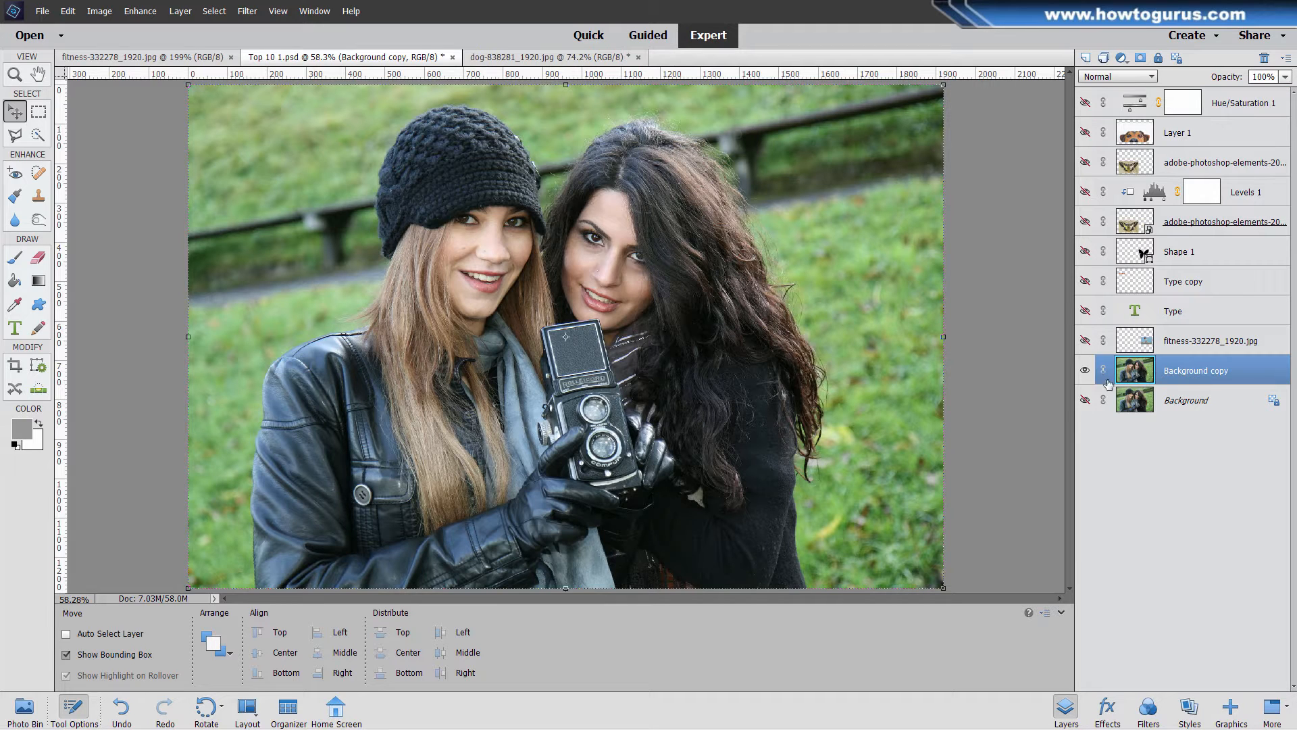
Step: Examine the Smart Fix, Lighting and Color adjustments in Quick mode, previewing the Hue variations and opening the Vibrance options
{"action": "left_click", "coordinate": [589, 35]}
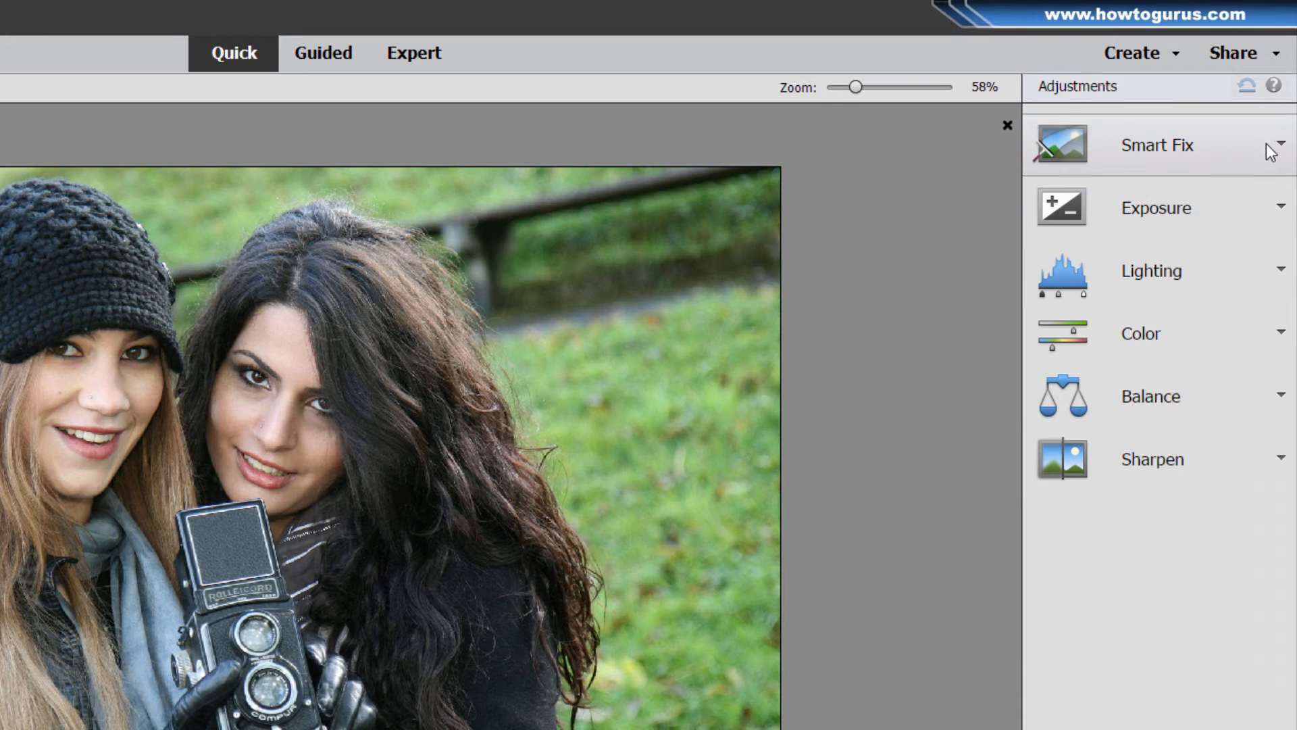
{"action": "left_click", "coordinate": [1276, 145]}
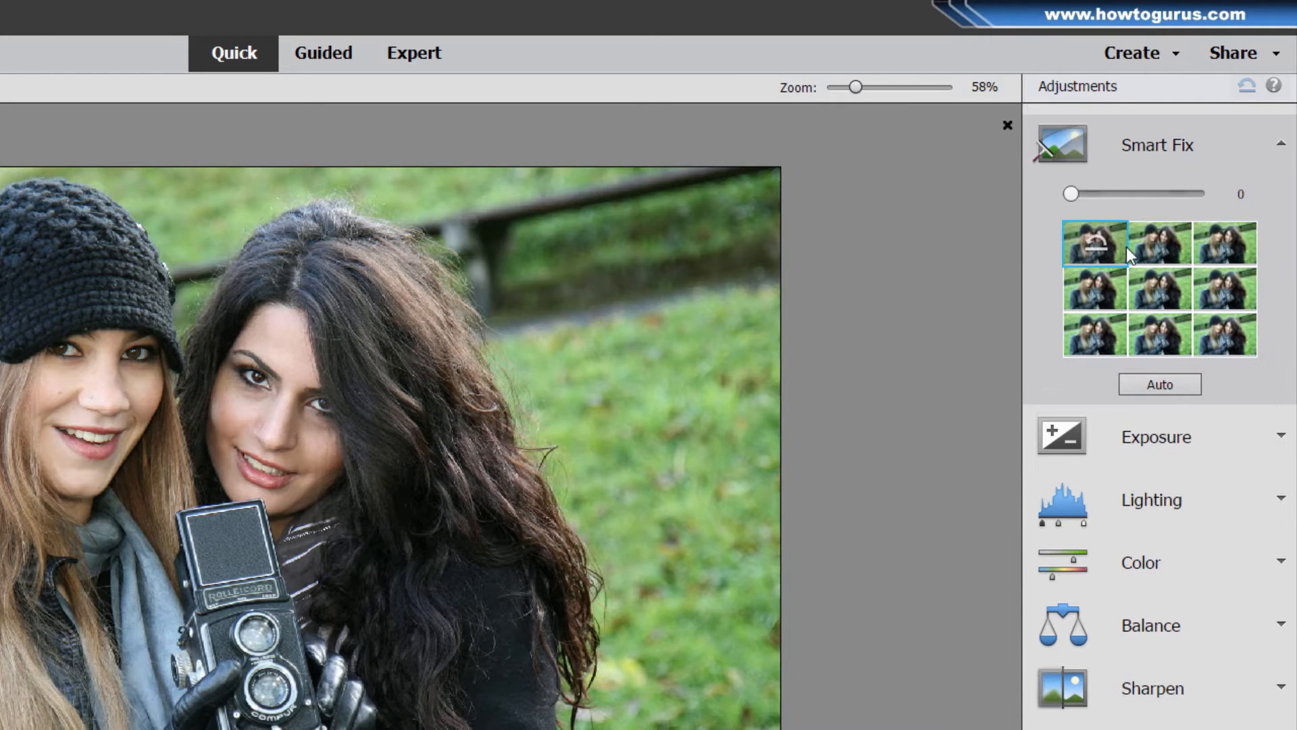
{"action": "left_click", "coordinate": [1282, 144]}
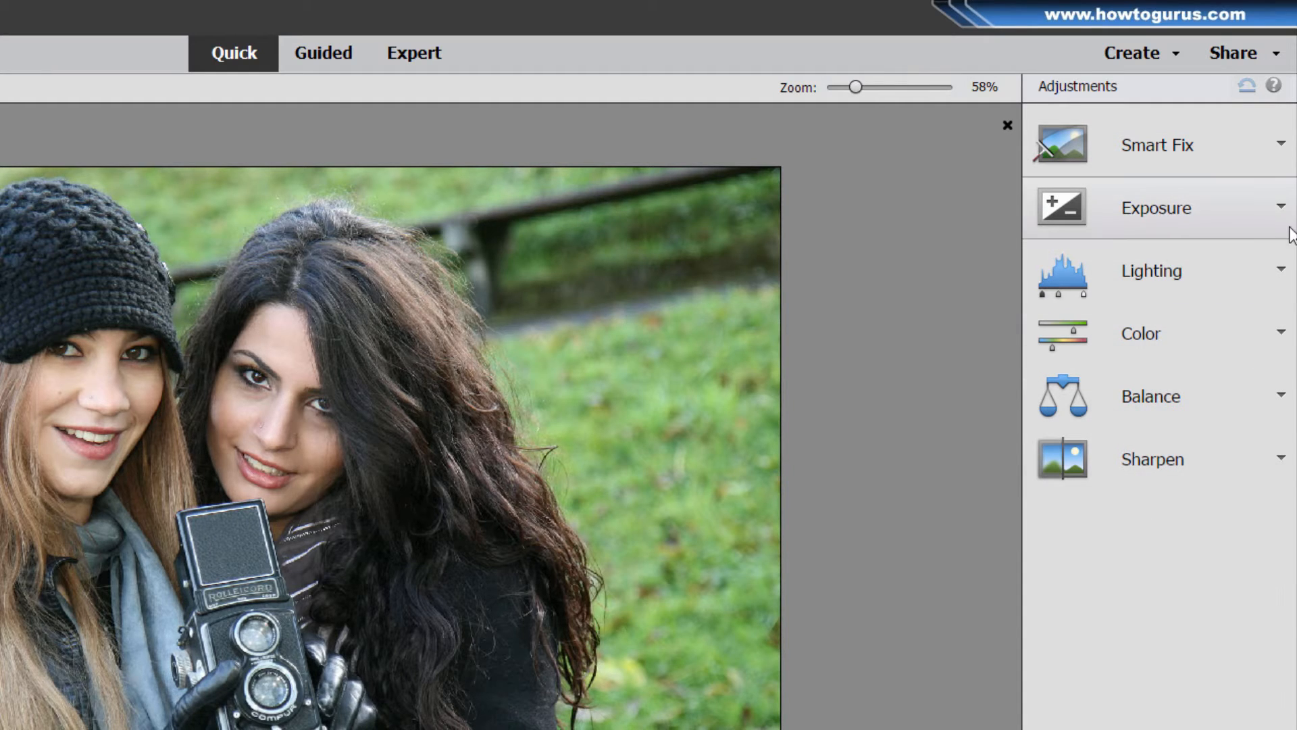
{"action": "left_click", "coordinate": [1279, 269]}
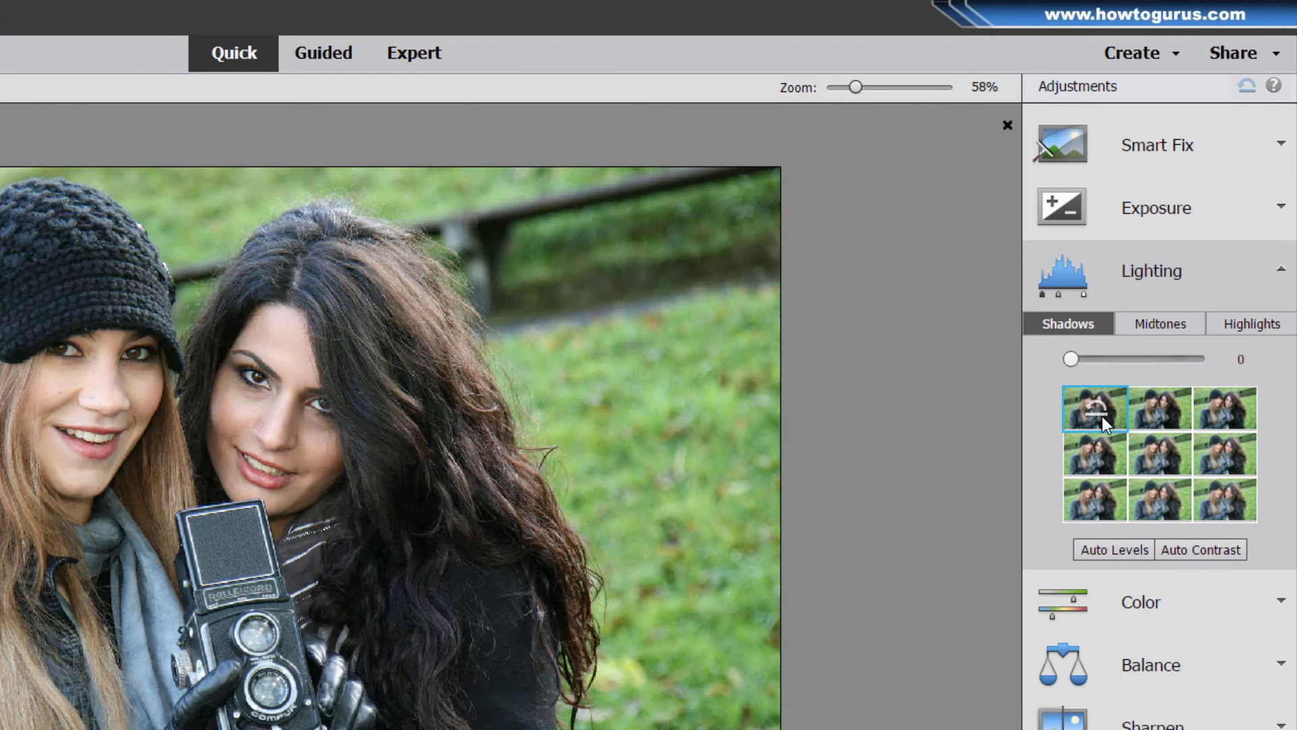
{"action": "left_click", "coordinate": [1188, 272]}
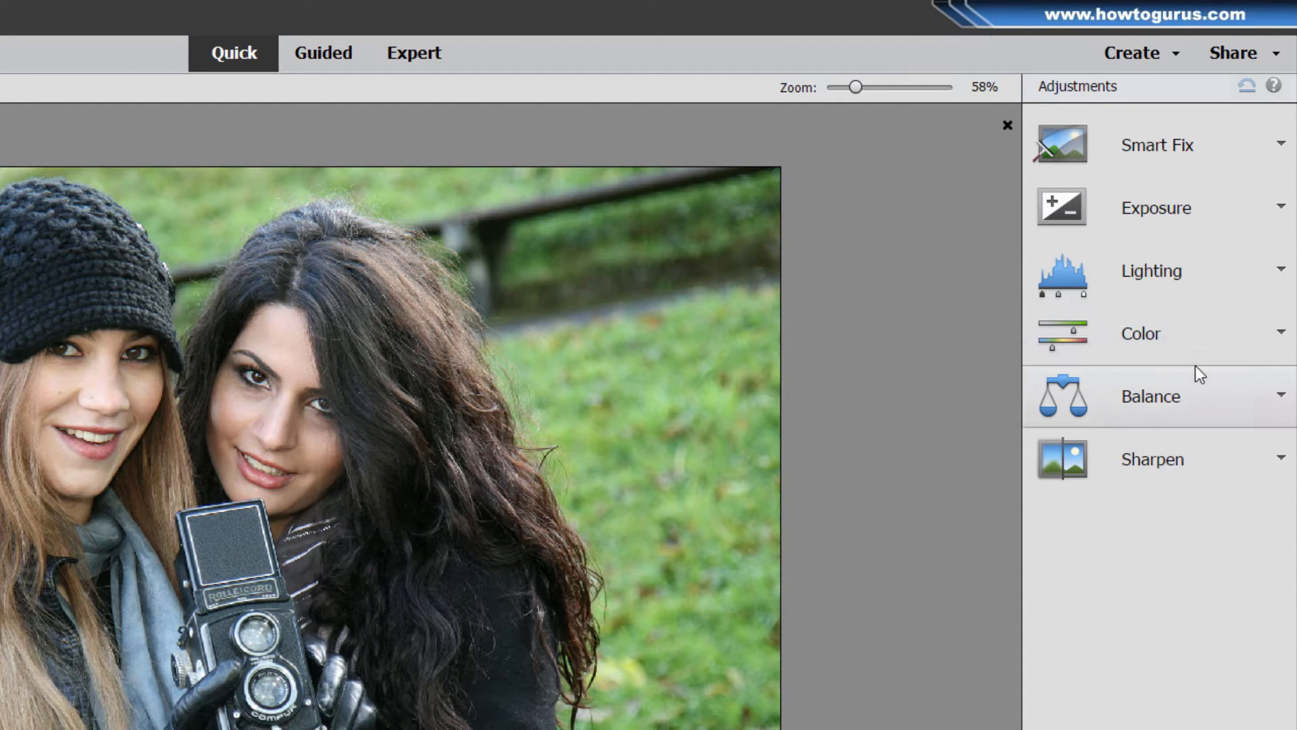
{"action": "left_click", "coordinate": [1198, 327]}
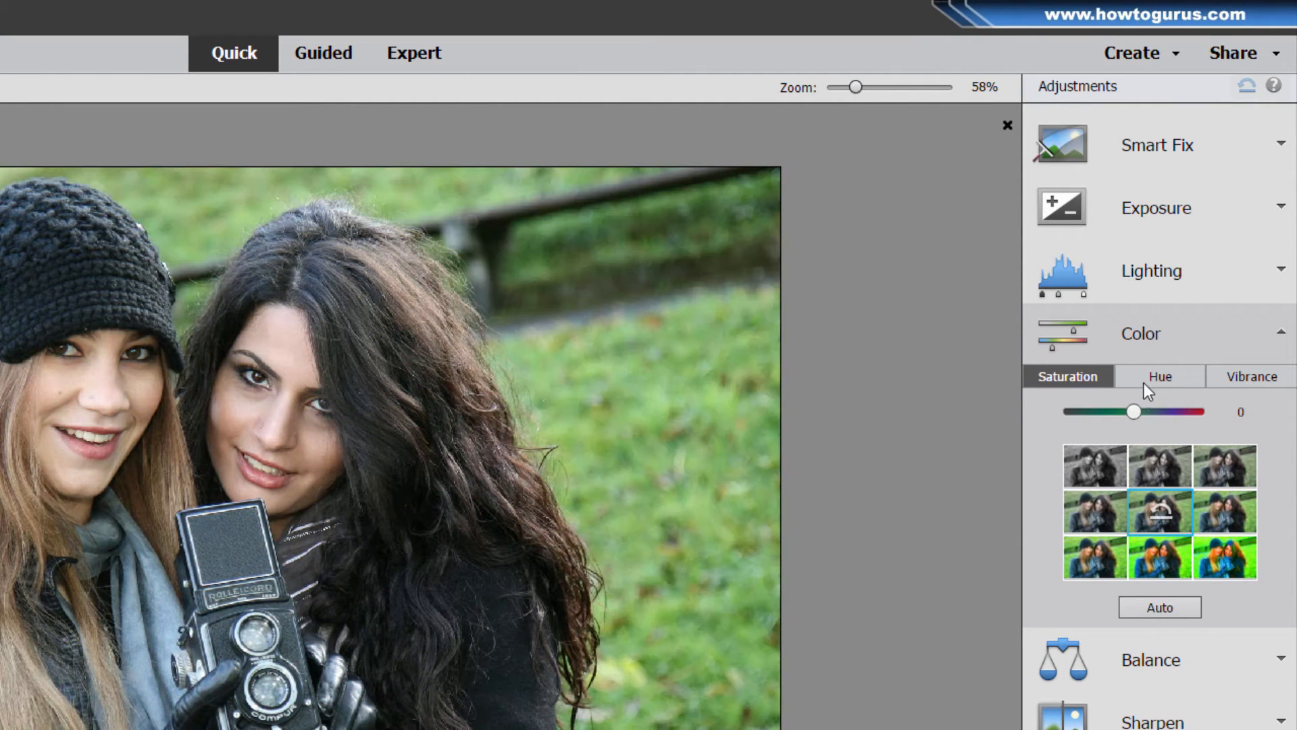
{"action": "left_click", "coordinate": [1166, 376]}
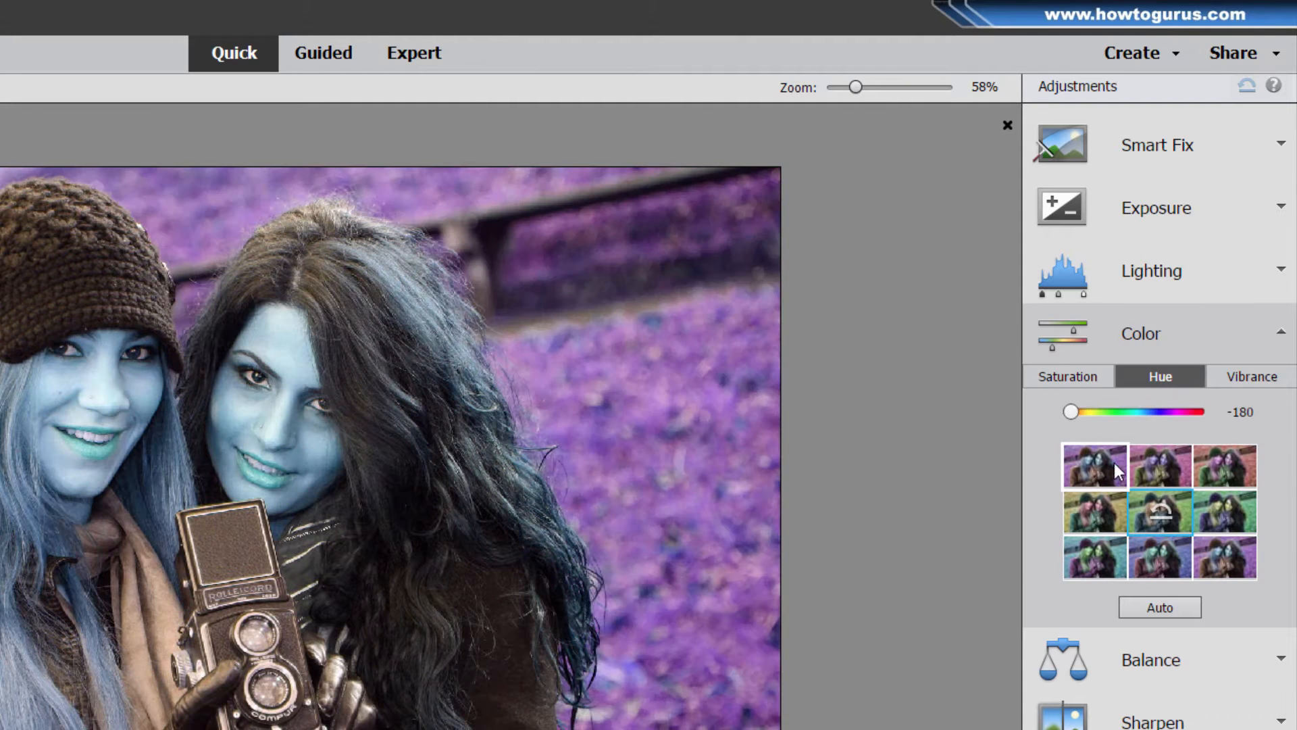
{"action": "left_click", "coordinate": [1258, 379]}
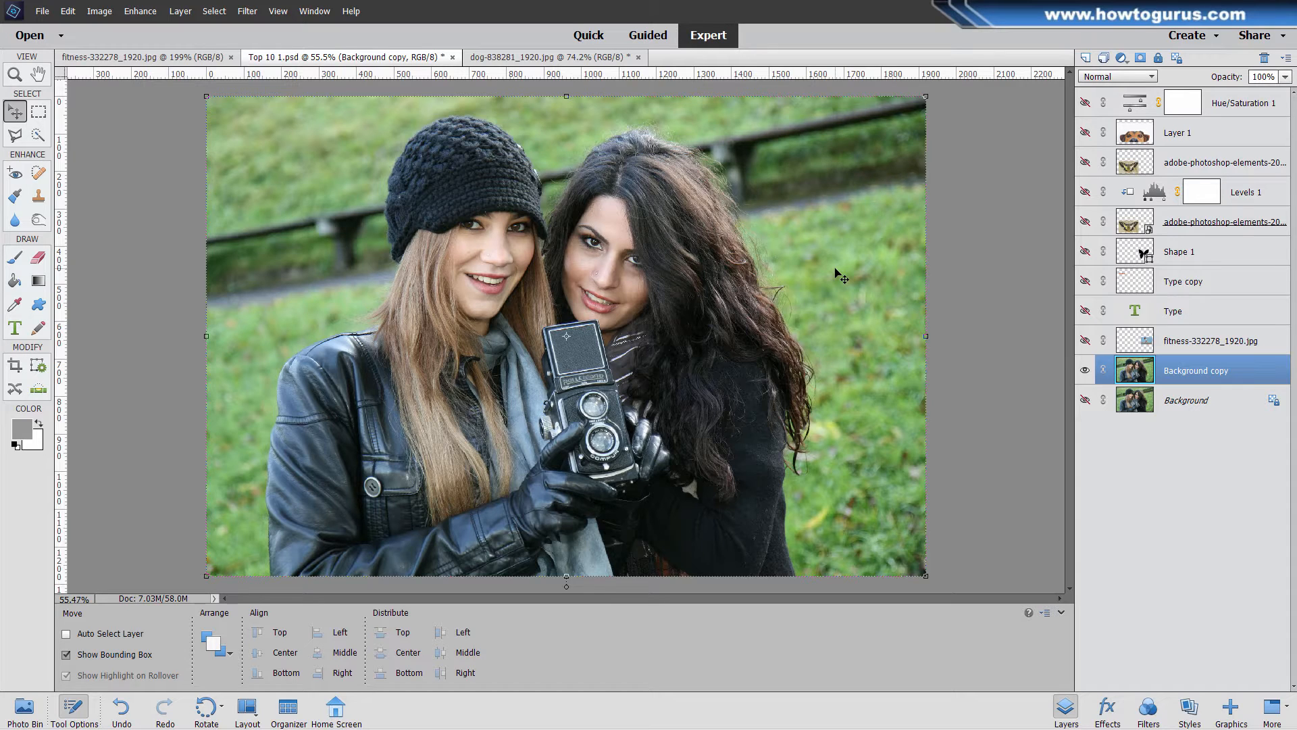
Step: Show the simplified butterfly copy layer and move it toward the middle of the photo, over the women's lower faces
{"action": "left_click", "coordinate": [1086, 162]}
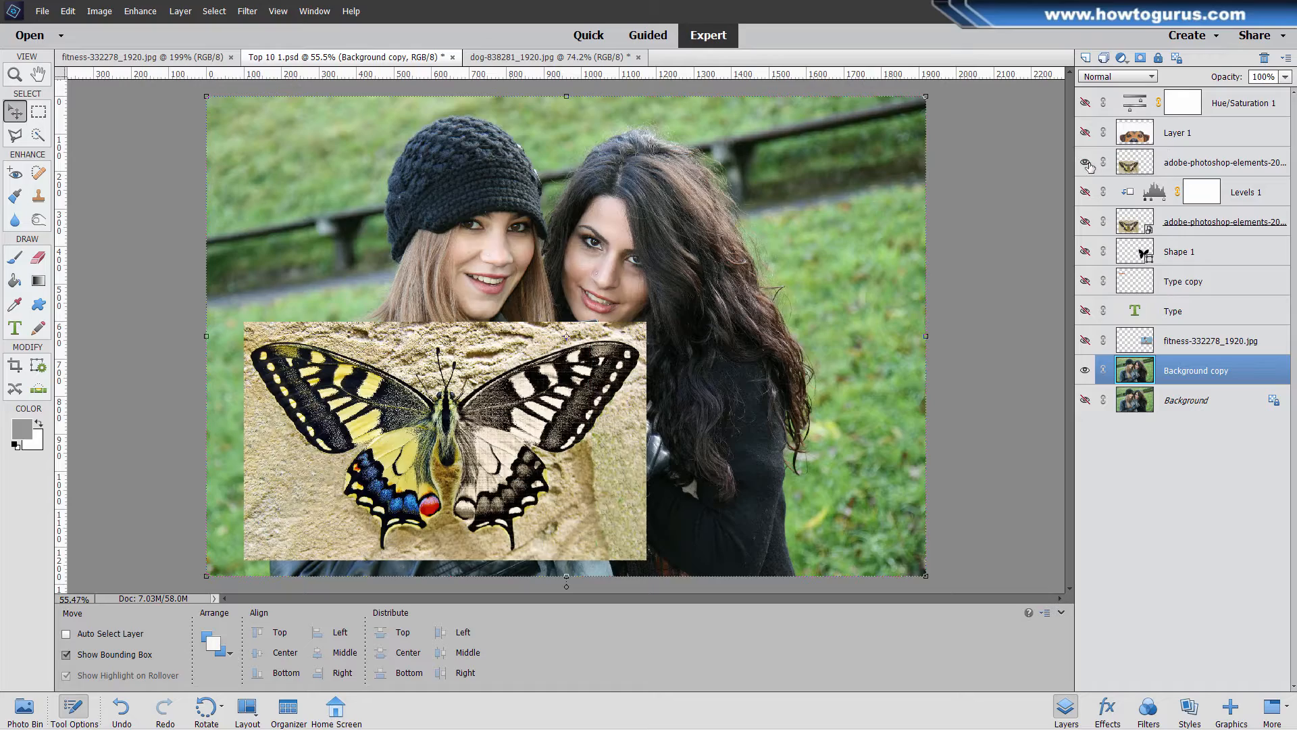
{"action": "left_click", "coordinate": [1191, 169]}
{"action": "left_click_drag", "start_coordinate": [625, 403], "coordinate": [719, 338]}
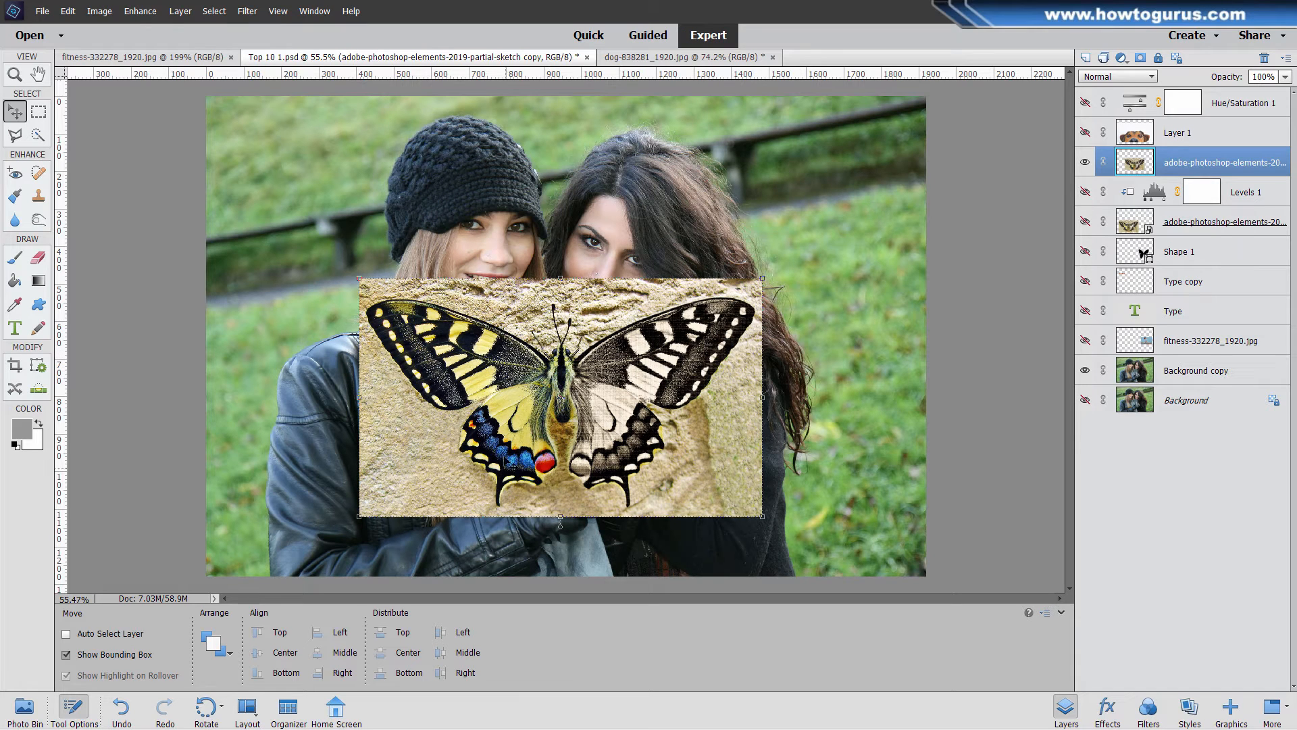
{"action": "left_click_drag", "start_coordinate": [510, 438], "coordinate": [500, 437]}
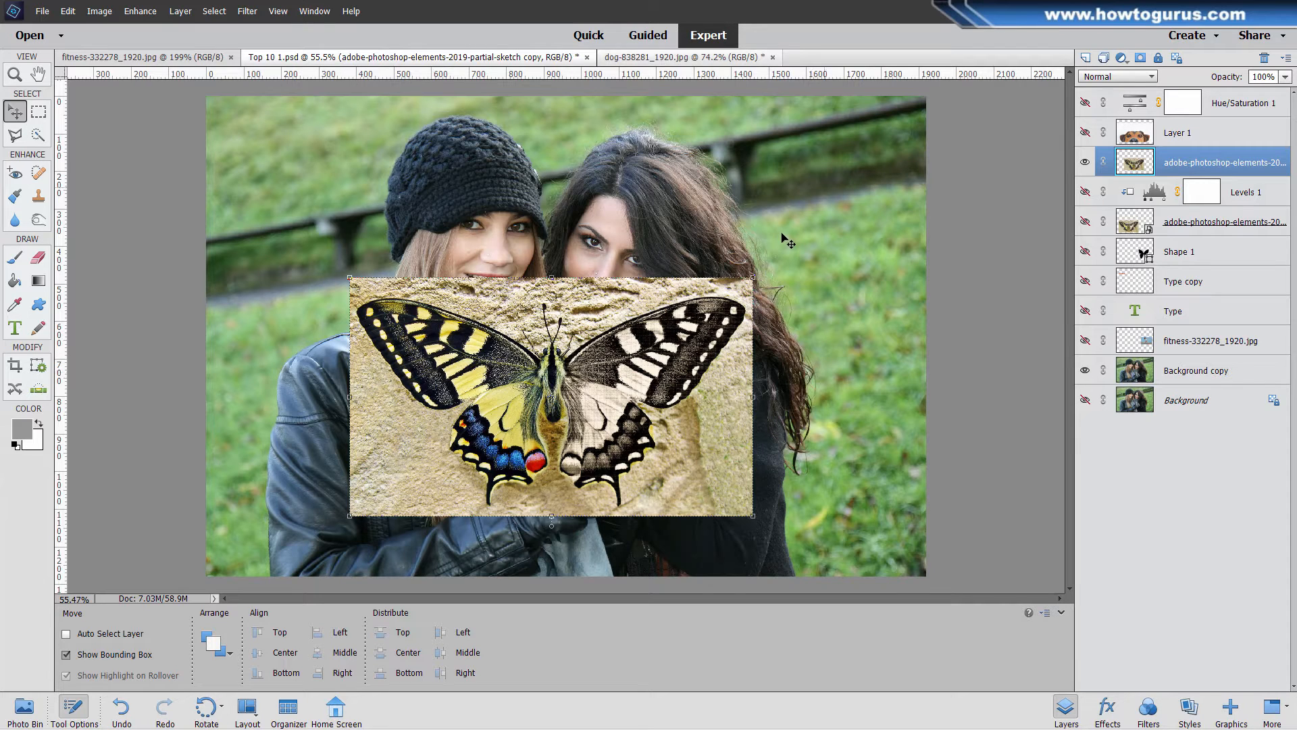
Step: Reset the colors to the defaults and set the foreground color to pure red, ff0000
{"action": "left_click", "coordinate": [14, 445]}
{"action": "left_click", "coordinate": [21, 428]}
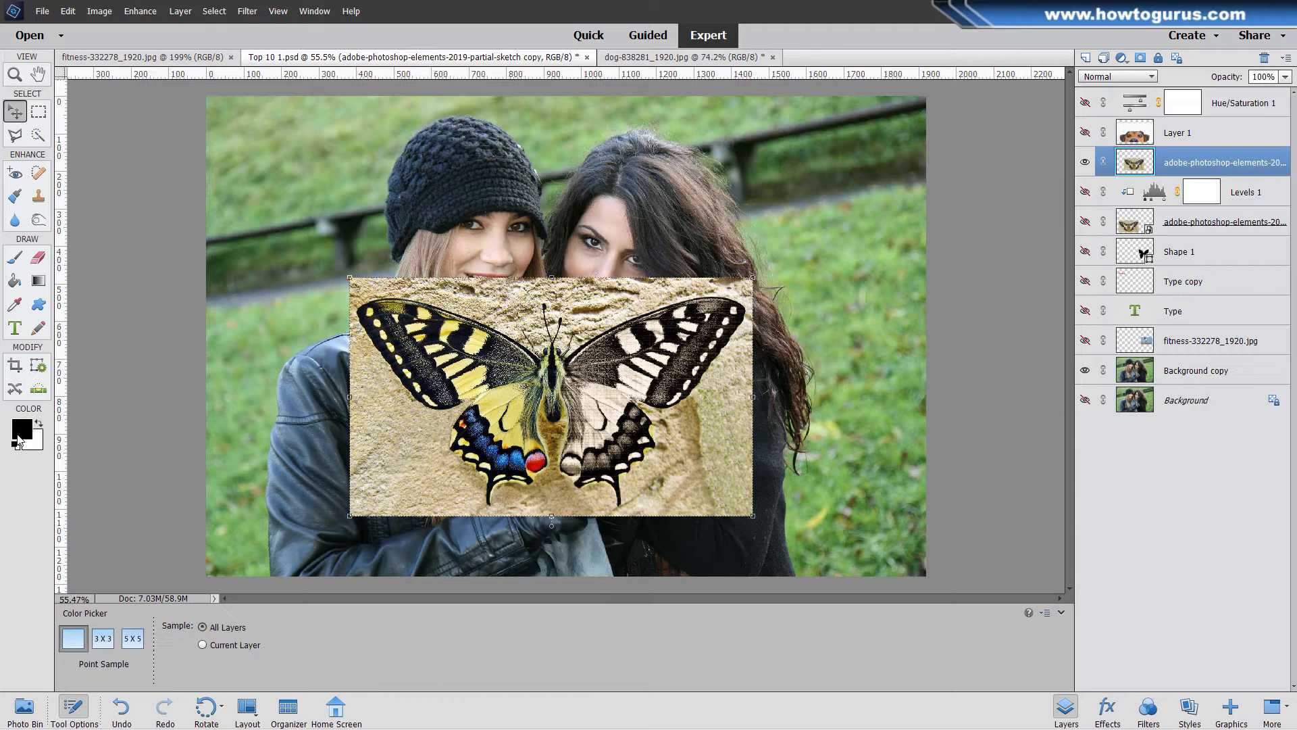
{"action": "left_click", "coordinate": [906, 221]}
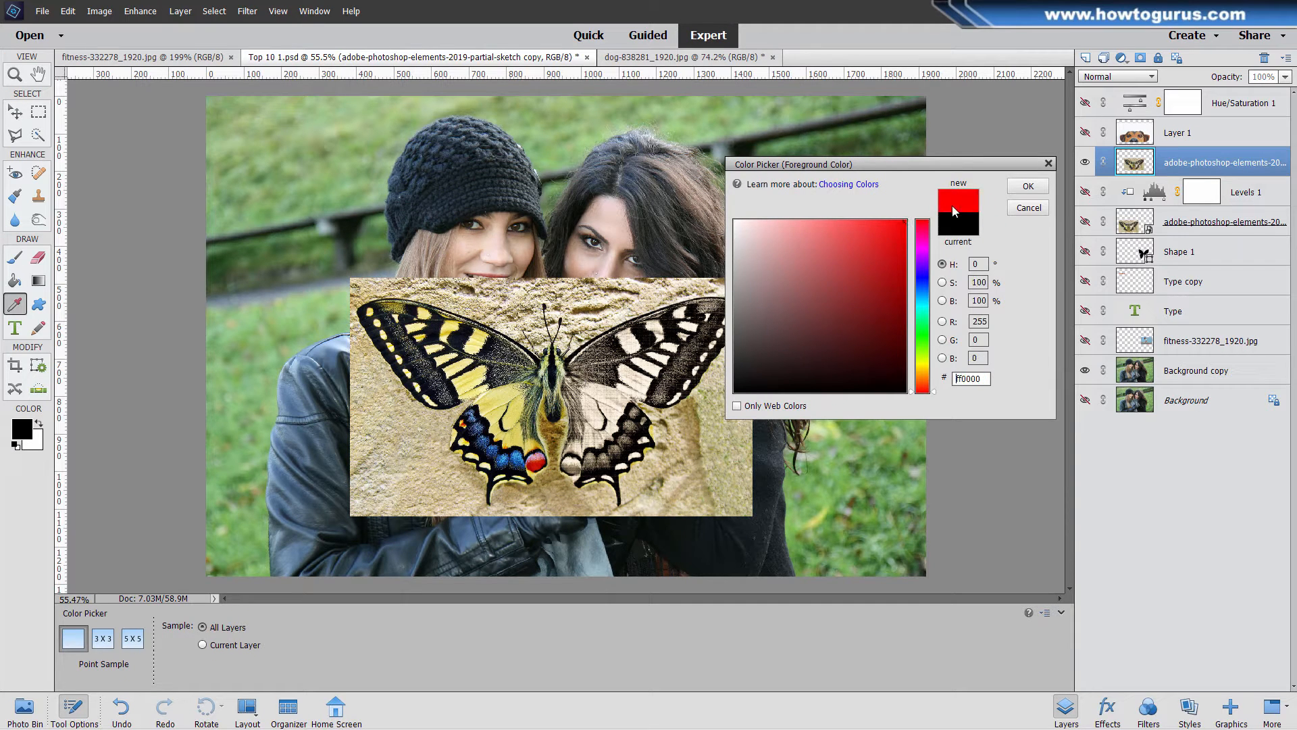
{"action": "left_click", "coordinate": [1027, 186]}
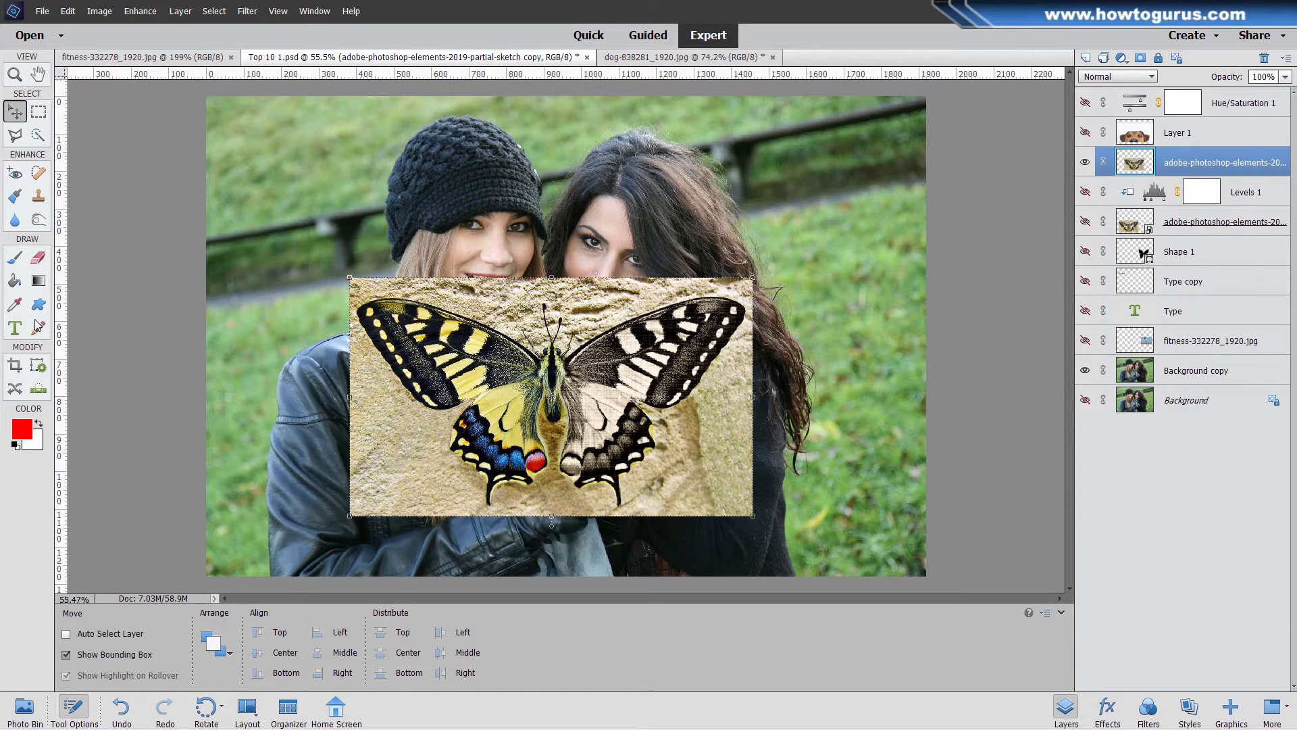
Step: Paint with the red Brush across the butterfly copy layer, and undo the painting
{"action": "left_click", "coordinate": [15, 258]}
{"action": "mouse_move", "coordinate": [308, 233]}
{"action": "left_mouse_down"}
{"action": "mouse_move", "coordinate": [513, 324]}
{"action": "mouse_move", "coordinate": [544, 236]}
{"action": "mouse_move", "coordinate": [549, 334]}
{"action": "mouse_move", "coordinate": [758, 203]}
{"action": "mouse_move", "coordinate": [645, 368]}
{"action": "mouse_move", "coordinate": [910, 356]}
{"action": "mouse_move", "coordinate": [659, 431]}
{"action": "left_mouse_up"}
{"action": "key", "text": "ctrl+z"}
{"action": "key", "text": "ctrl+z"}
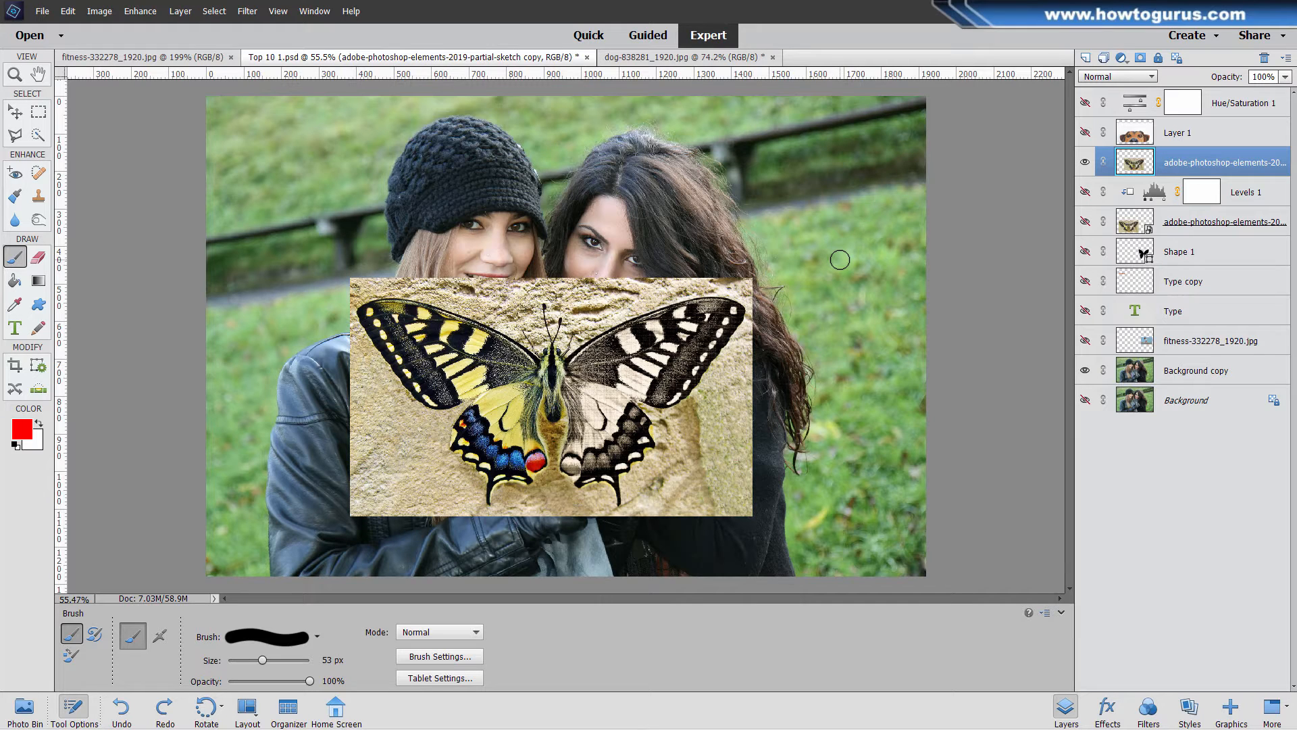
Step: Move the simplified butterfly copy slightly up and to the right over the photo
{"action": "left_click", "coordinate": [18, 118]}
{"action": "left_click_drag", "start_coordinate": [543, 419], "coordinate": [590, 400]}
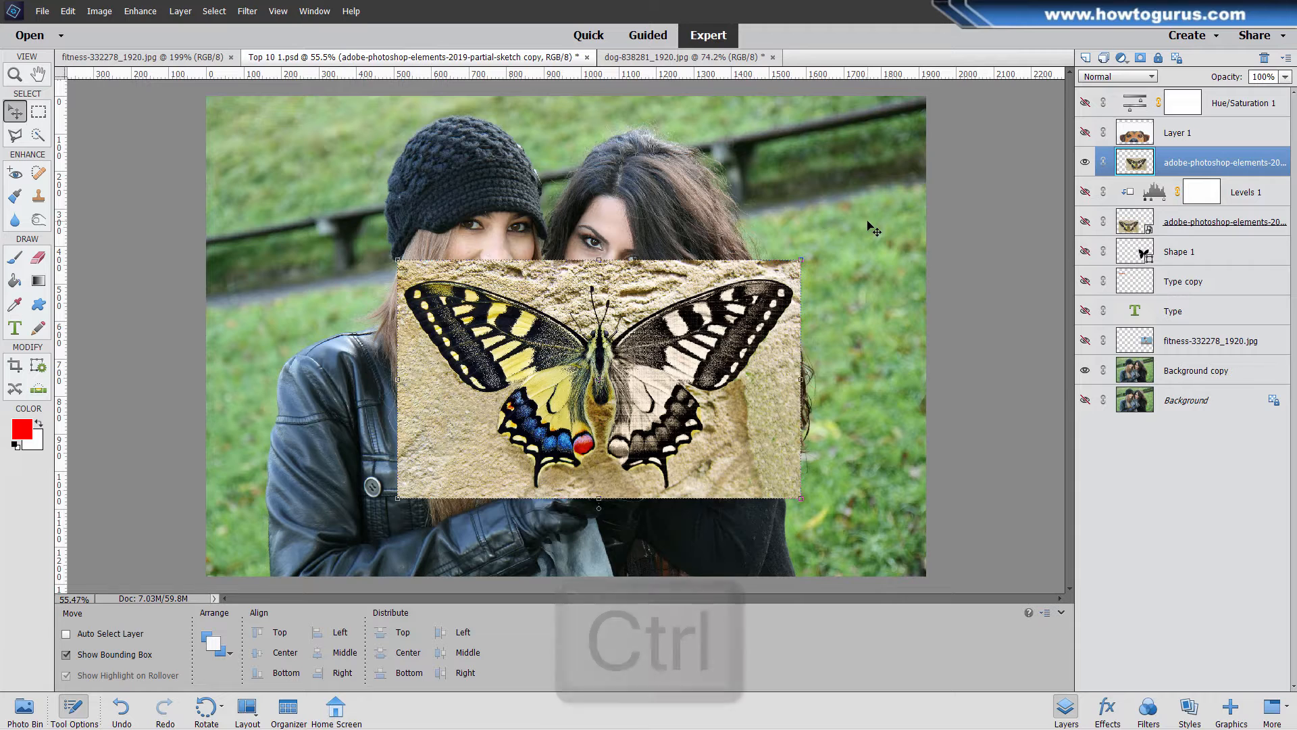
Step: Add a layer mask to the butterfly copy from a selection of the layer's outline, and reactivate its image thumbnail
{"action": "key", "text": "ctrl"}
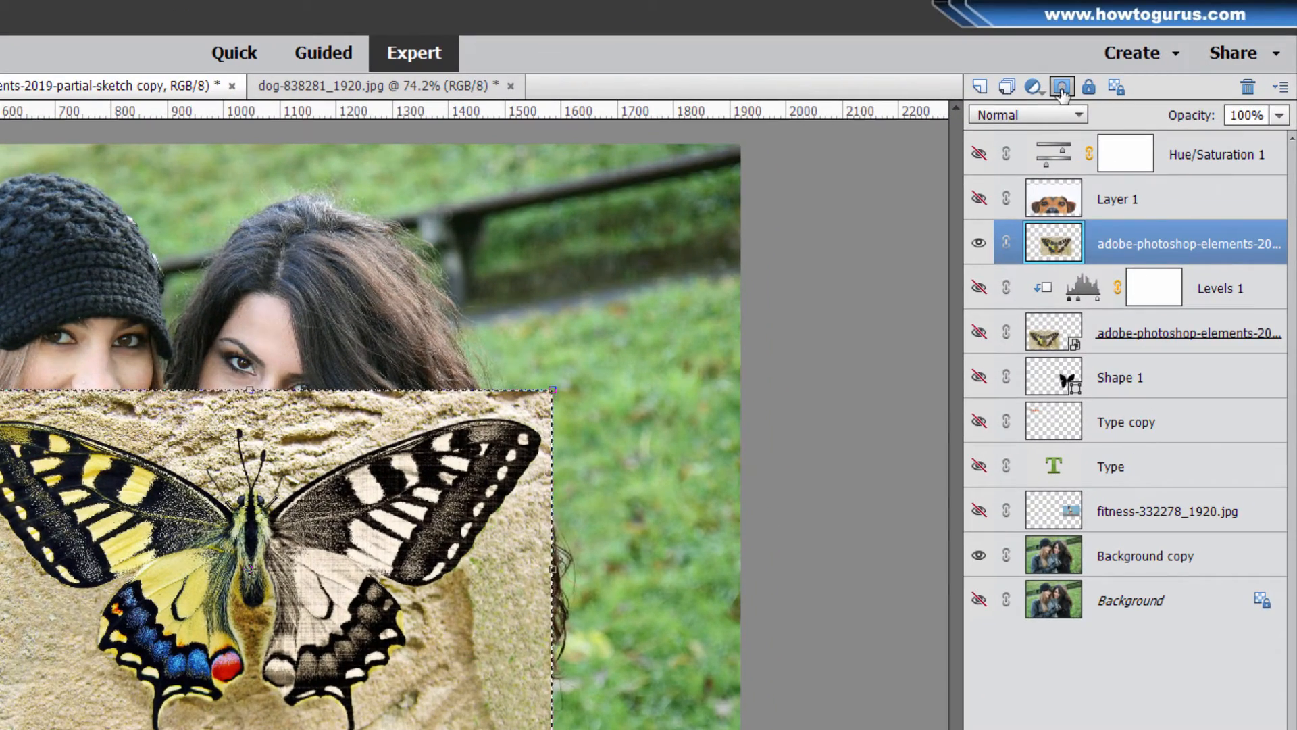
{"action": "left_click", "coordinate": [1062, 87]}
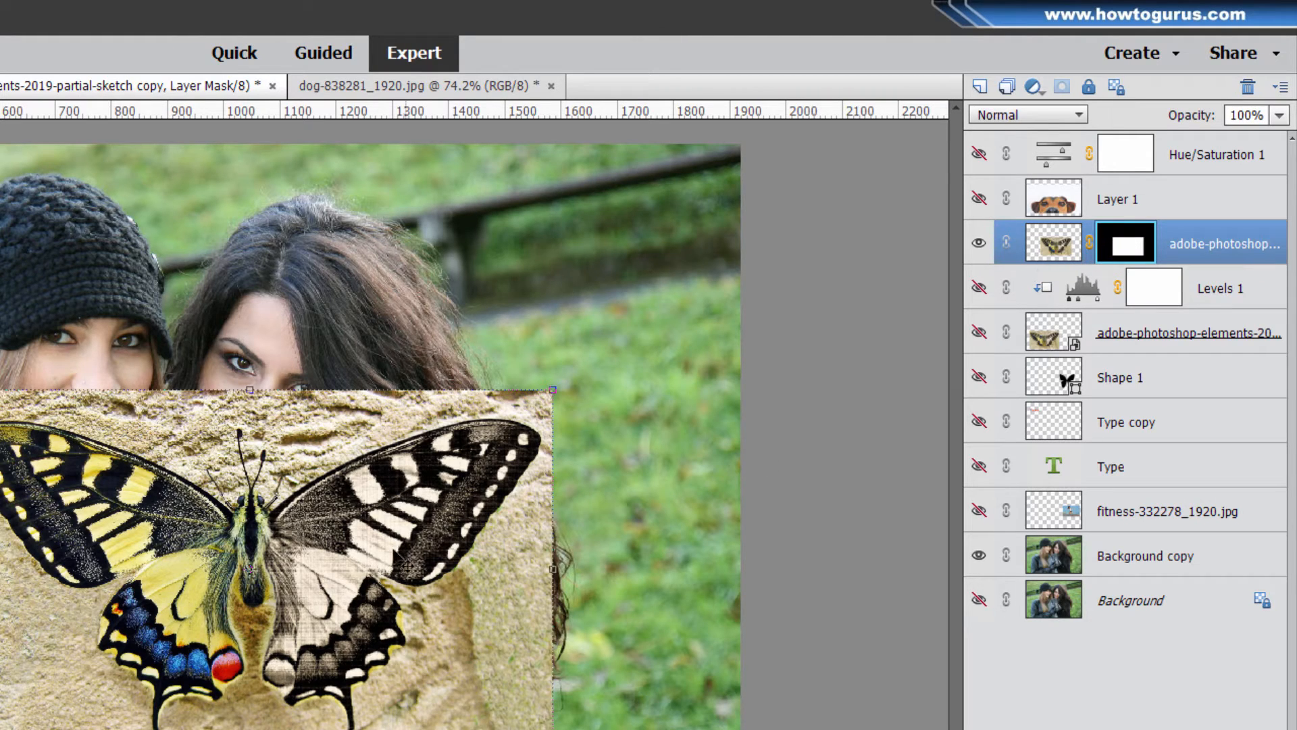
{"action": "left_click", "coordinate": [1055, 250]}
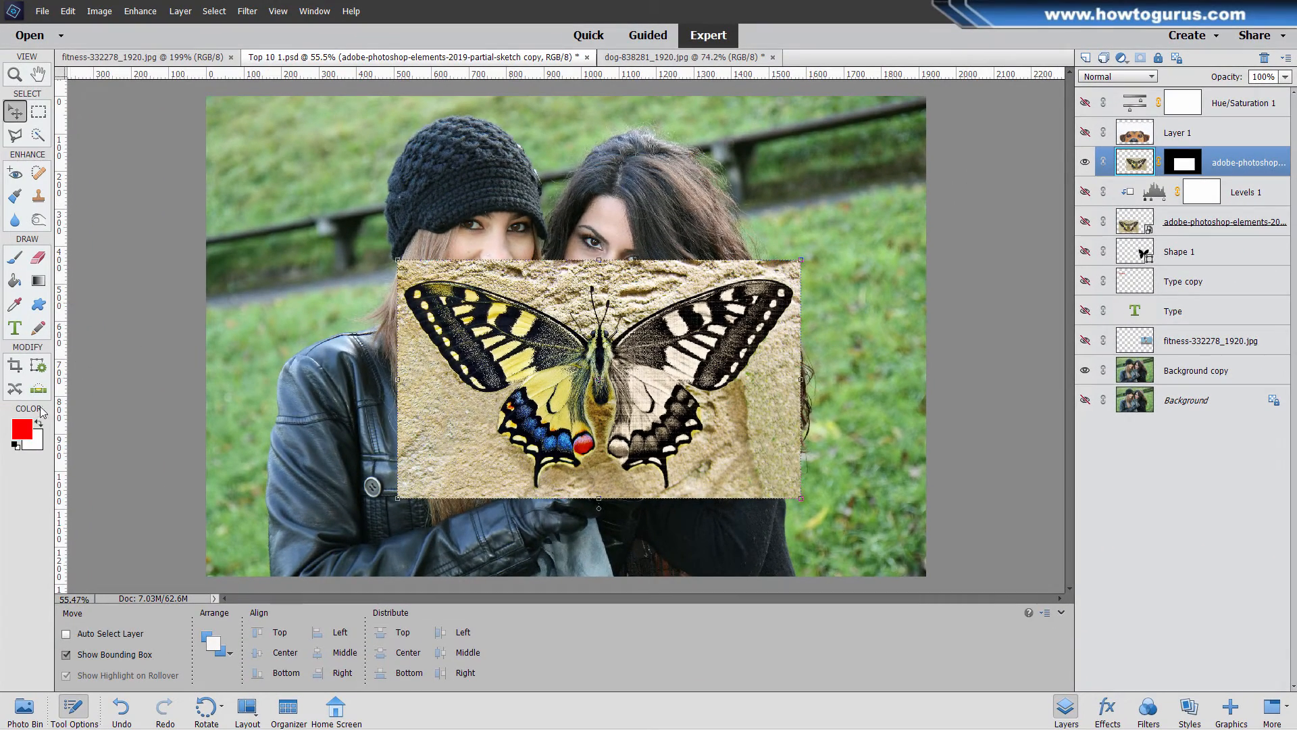
Step: Paint red Brush strokes across the masked butterfly copy layer and beyond its edges, and undo the painting
{"action": "left_click", "coordinate": [16, 261]}
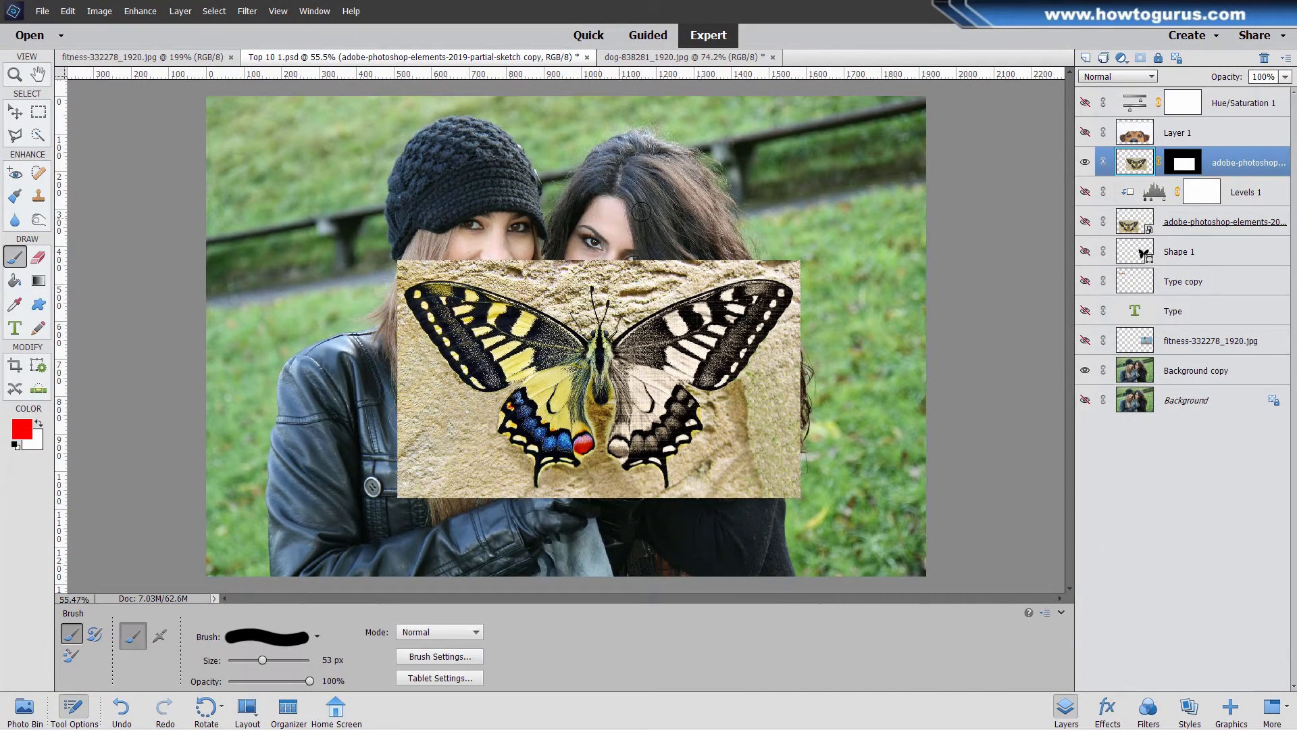
{"action": "mouse_move", "coordinate": [641, 211]}
{"action": "left_mouse_down"}
{"action": "mouse_move", "coordinate": [491, 358]}
{"action": "mouse_move", "coordinate": [853, 214]}
{"action": "mouse_move", "coordinate": [679, 346]}
{"action": "mouse_move", "coordinate": [924, 330]}
{"action": "mouse_move", "coordinate": [674, 376]}
{"action": "mouse_move", "coordinate": [832, 506]}
{"action": "mouse_move", "coordinate": [597, 481]}
{"action": "mouse_move", "coordinate": [590, 527]}
{"action": "left_mouse_up"}
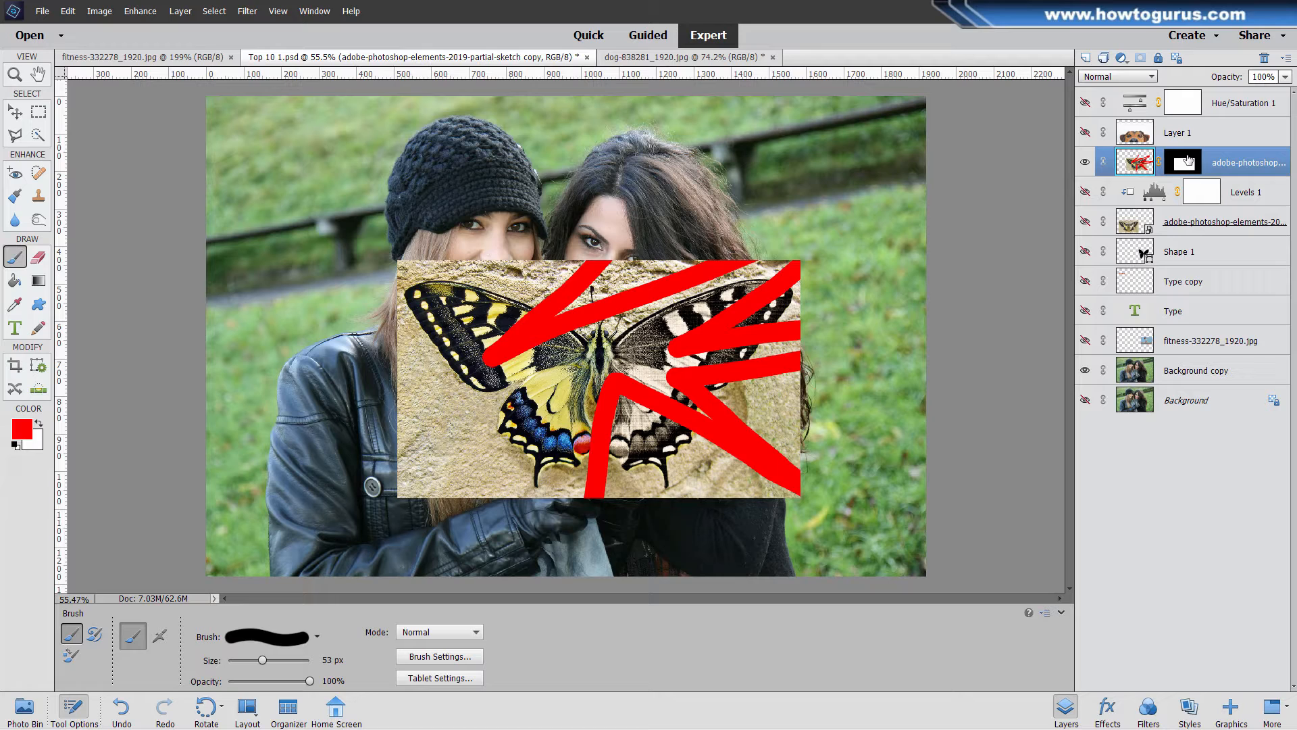
{"action": "mouse_move", "coordinate": [371, 309]}
{"action": "left_mouse_down"}
{"action": "mouse_move", "coordinate": [486, 402]}
{"action": "mouse_move", "coordinate": [412, 408]}
{"action": "mouse_move", "coordinate": [462, 449]}
{"action": "mouse_move", "coordinate": [467, 529]}
{"action": "left_mouse_up"}
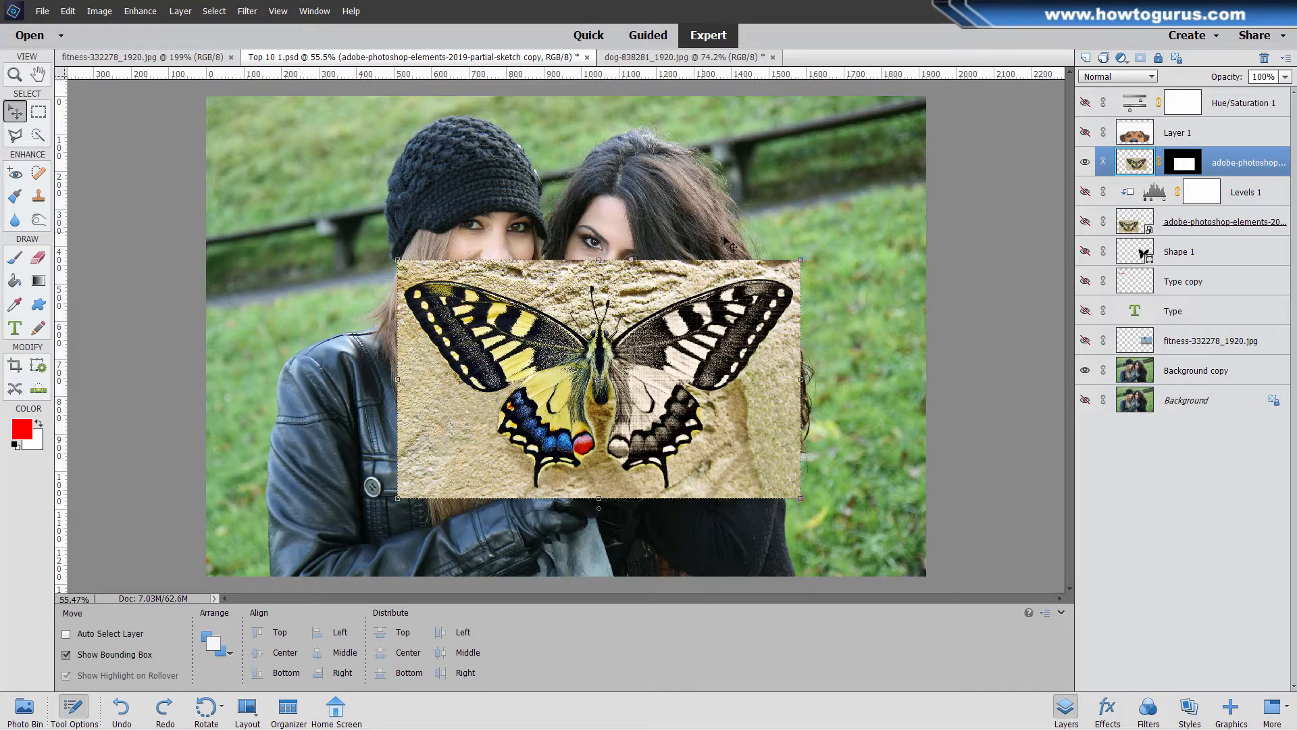
Step: Move the butterfly copy up and to the left together with its mask, and invert the layer mask
{"action": "left_click_drag", "start_coordinate": [674, 405], "coordinate": [661, 352]}
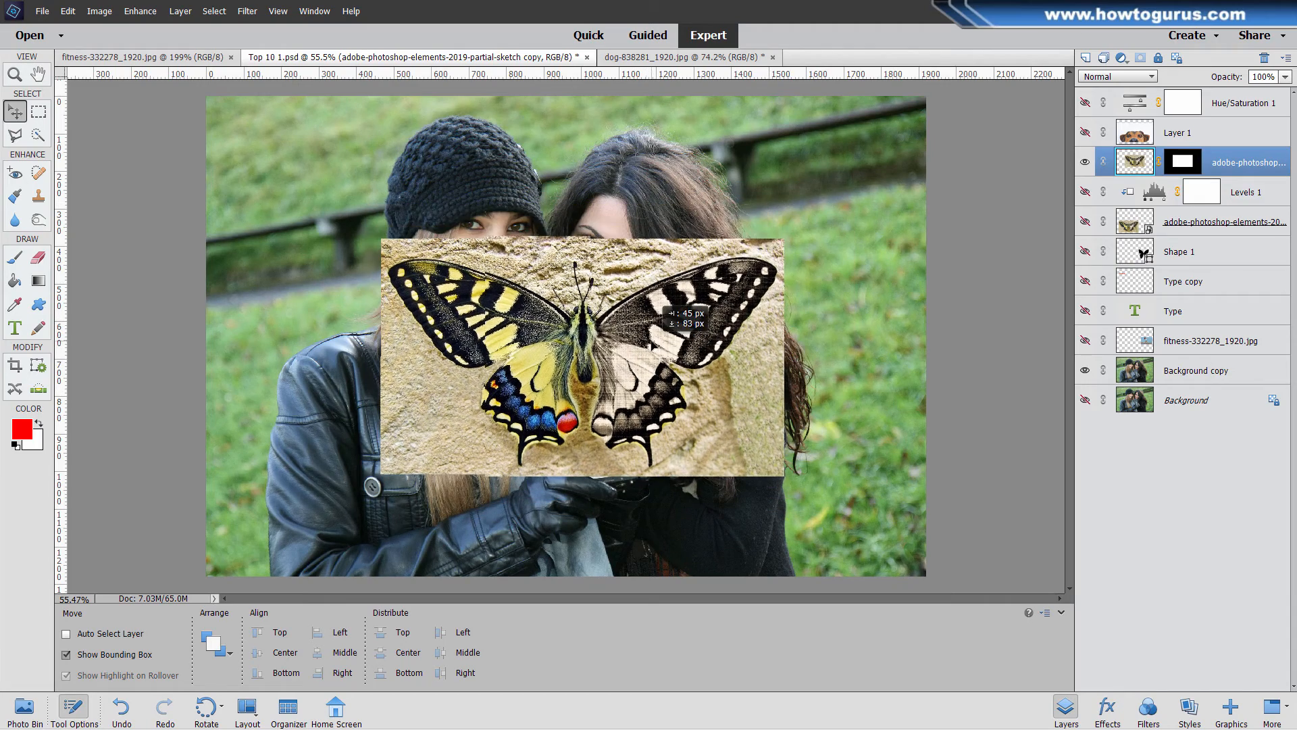
{"action": "left_click", "coordinate": [1179, 171]}
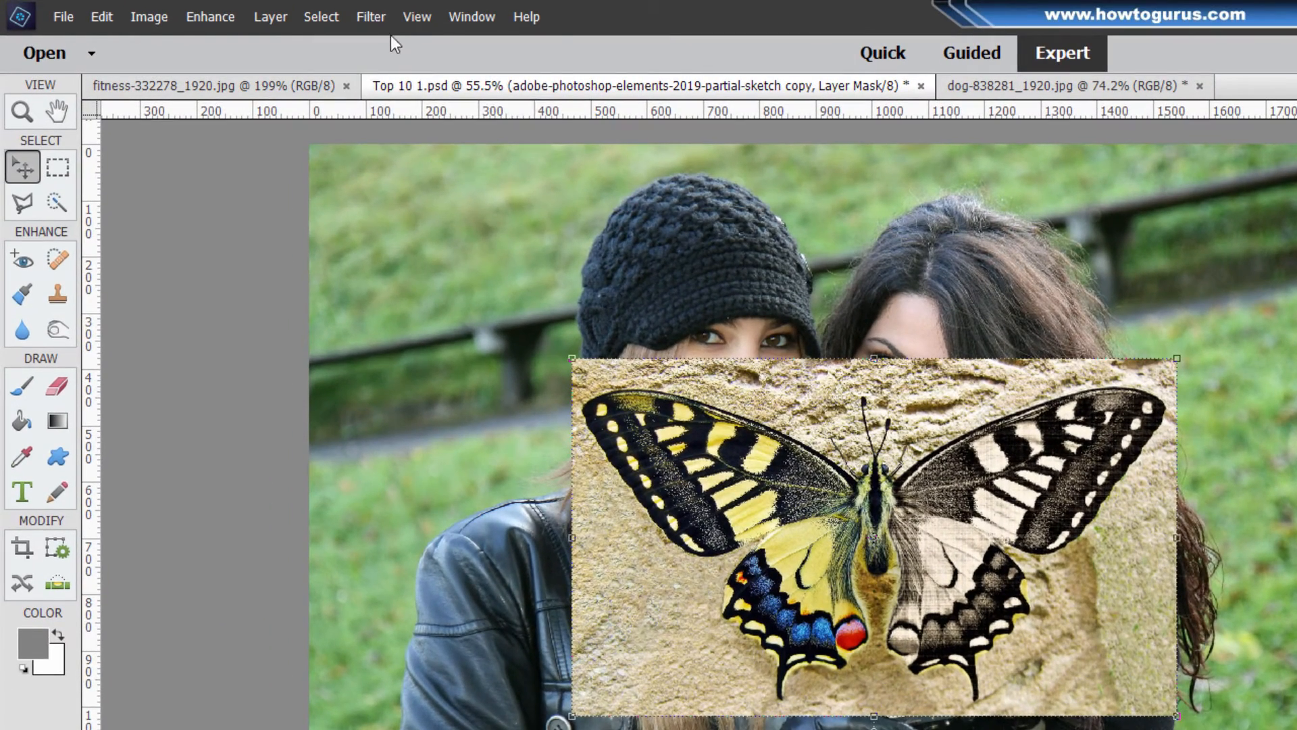
{"action": "left_click", "coordinate": [248, 11]}
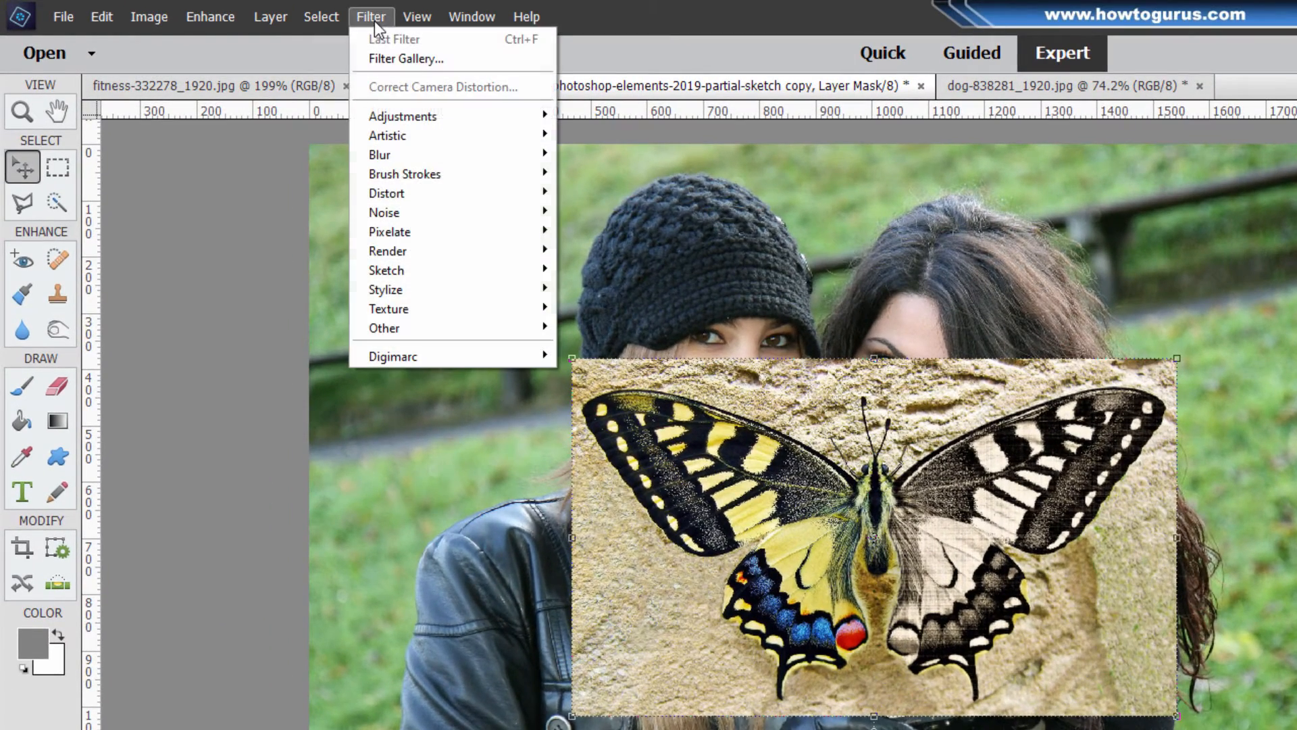
{"action": "mouse_move", "coordinate": [412, 117]}
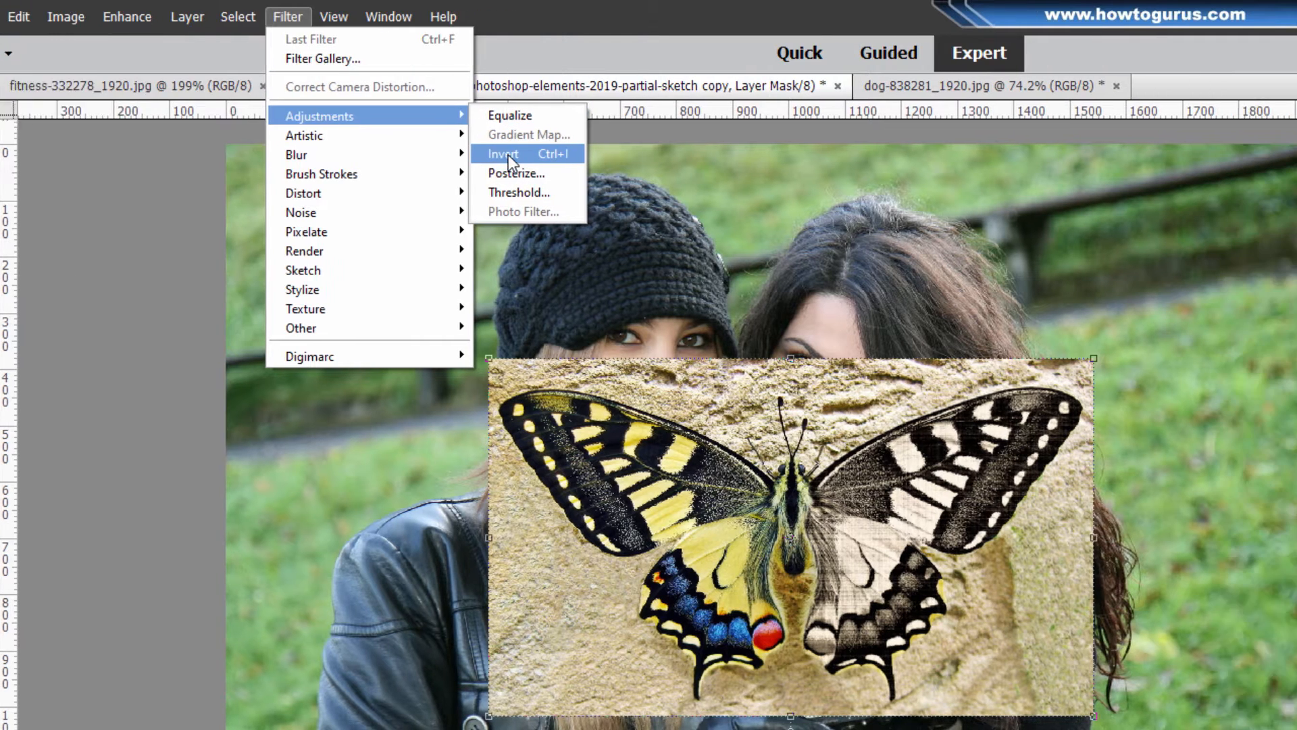
{"action": "left_click", "coordinate": [587, 153]}
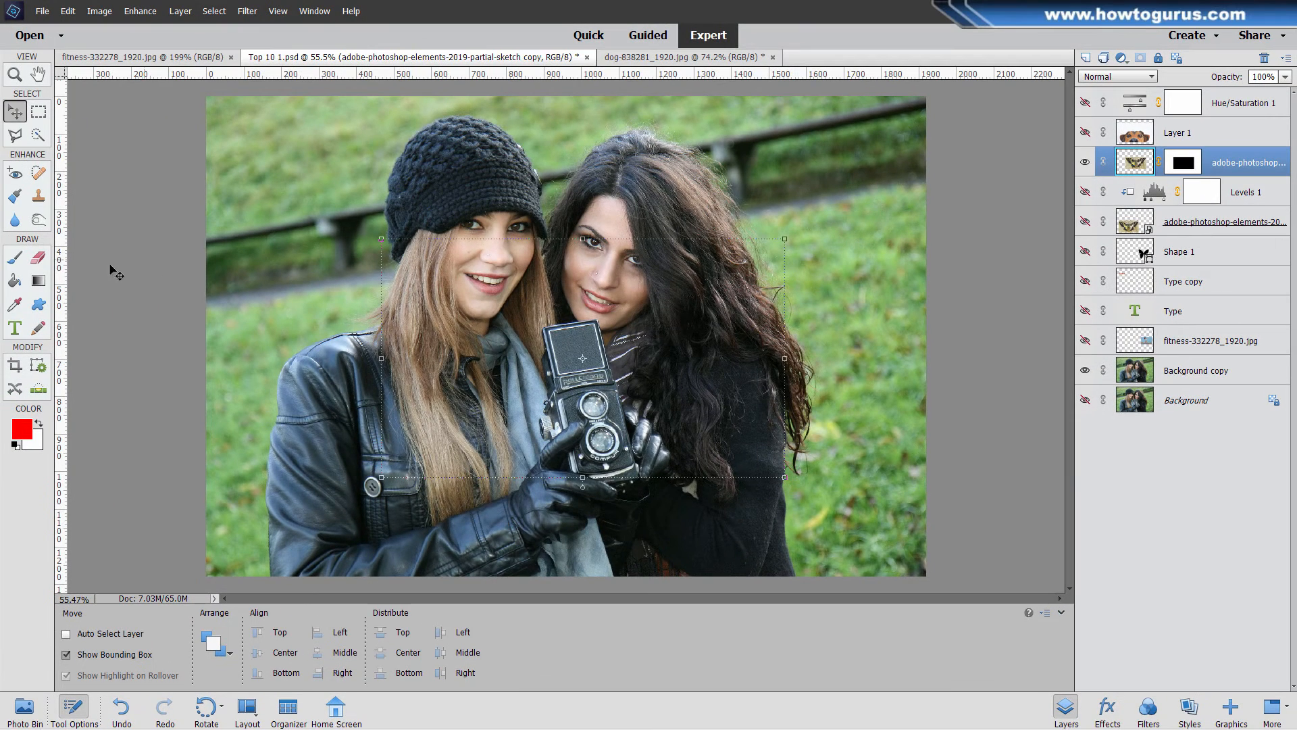
Step: Paint red Brush strokes on the butterfly copy layer all around the edges of the masked rectangle
{"action": "left_click", "coordinate": [14, 259]}
{"action": "left_click_drag", "start_coordinate": [381, 282], "coordinate": [362, 308]}
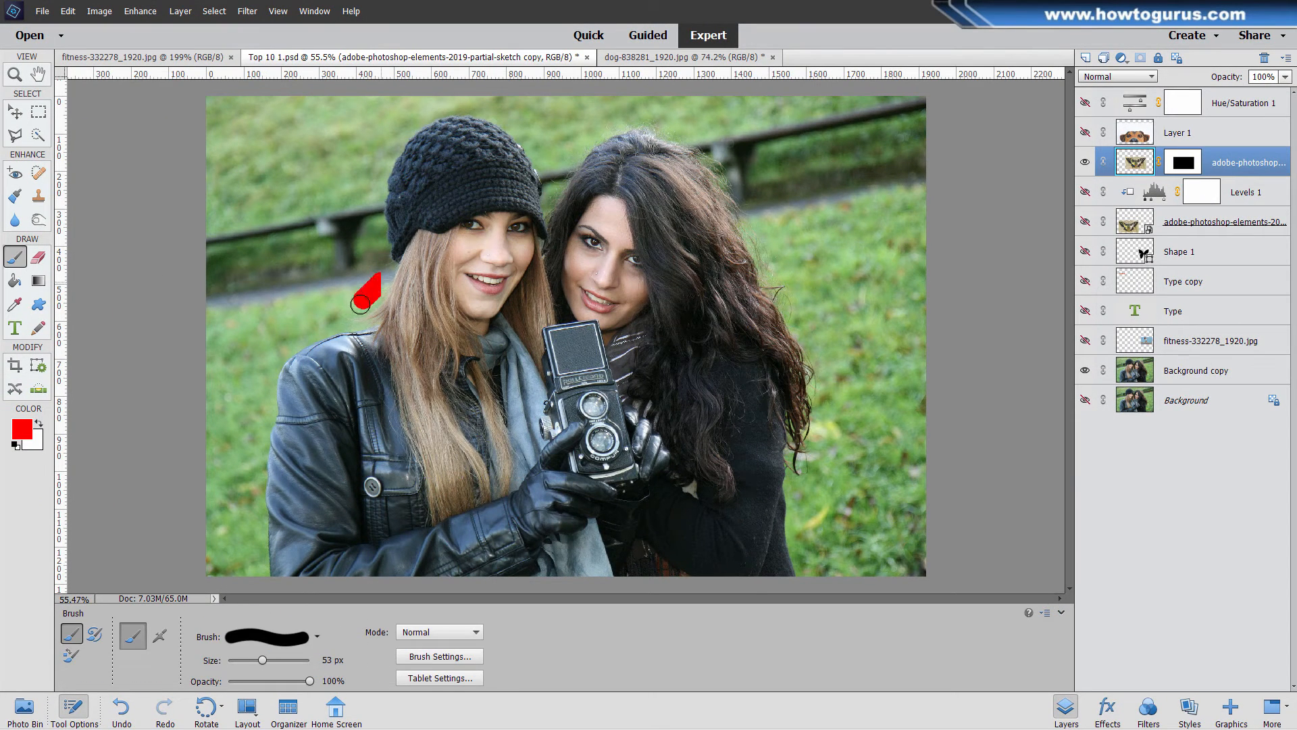
{"action": "left_click_drag", "start_coordinate": [608, 232], "coordinate": [645, 235]}
{"action": "left_click_drag", "start_coordinate": [373, 394], "coordinate": [346, 412]}
{"action": "mouse_move", "coordinate": [676, 236]}
{"action": "left_mouse_down"}
{"action": "mouse_move", "coordinate": [762, 202]}
{"action": "mouse_move", "coordinate": [822, 336]}
{"action": "mouse_move", "coordinate": [789, 352]}
{"action": "left_mouse_up"}
{"action": "mouse_move", "coordinate": [789, 373]}
{"action": "left_mouse_down"}
{"action": "mouse_move", "coordinate": [815, 402]}
{"action": "mouse_move", "coordinate": [787, 483]}
{"action": "mouse_move", "coordinate": [750, 520]}
{"action": "mouse_move", "coordinate": [503, 483]}
{"action": "left_mouse_up"}
{"action": "mouse_move", "coordinate": [499, 439]}
{"action": "left_mouse_down"}
{"action": "mouse_move", "coordinate": [399, 493]}
{"action": "mouse_move", "coordinate": [405, 395]}
{"action": "mouse_move", "coordinate": [349, 331]}
{"action": "mouse_move", "coordinate": [399, 261]}
{"action": "mouse_move", "coordinate": [429, 181]}
{"action": "mouse_move", "coordinate": [503, 227]}
{"action": "mouse_move", "coordinate": [592, 206]}
{"action": "left_mouse_up"}
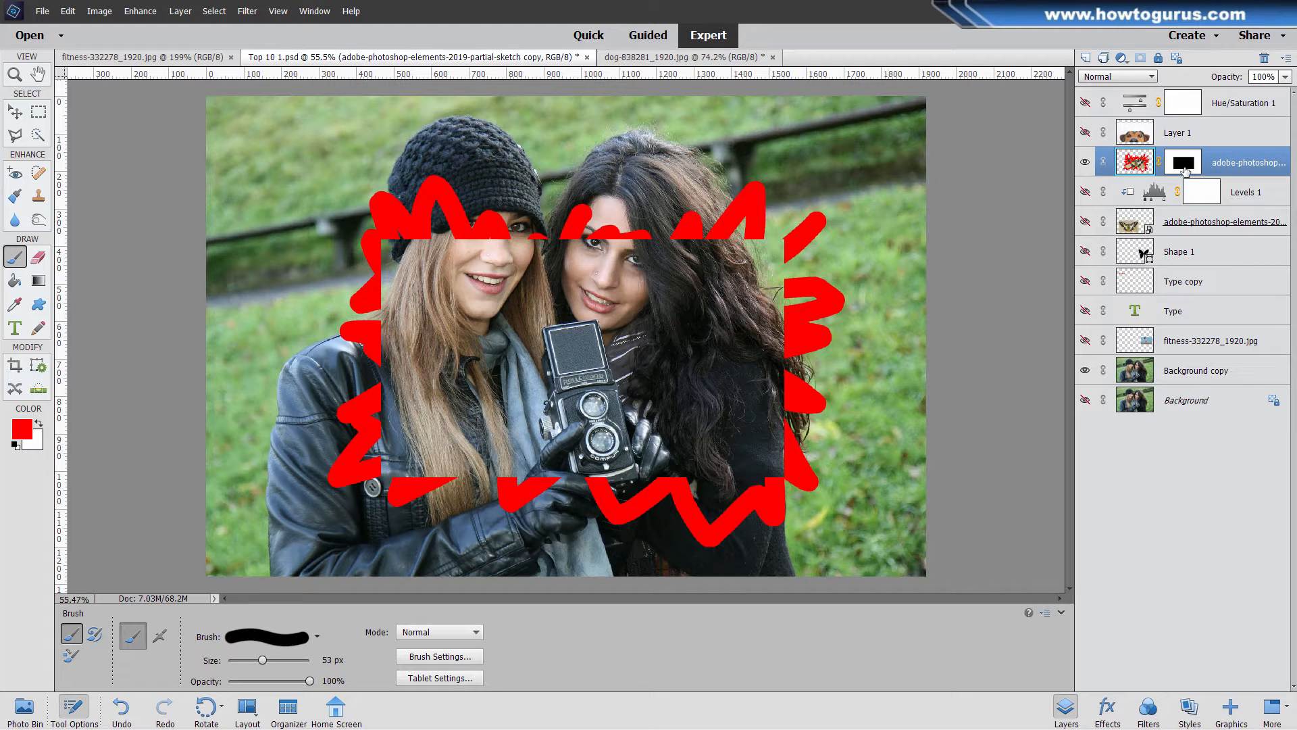
Step: Activate the butterfly copy's layer mask again and invert it back
{"action": "left_click", "coordinate": [1185, 167]}
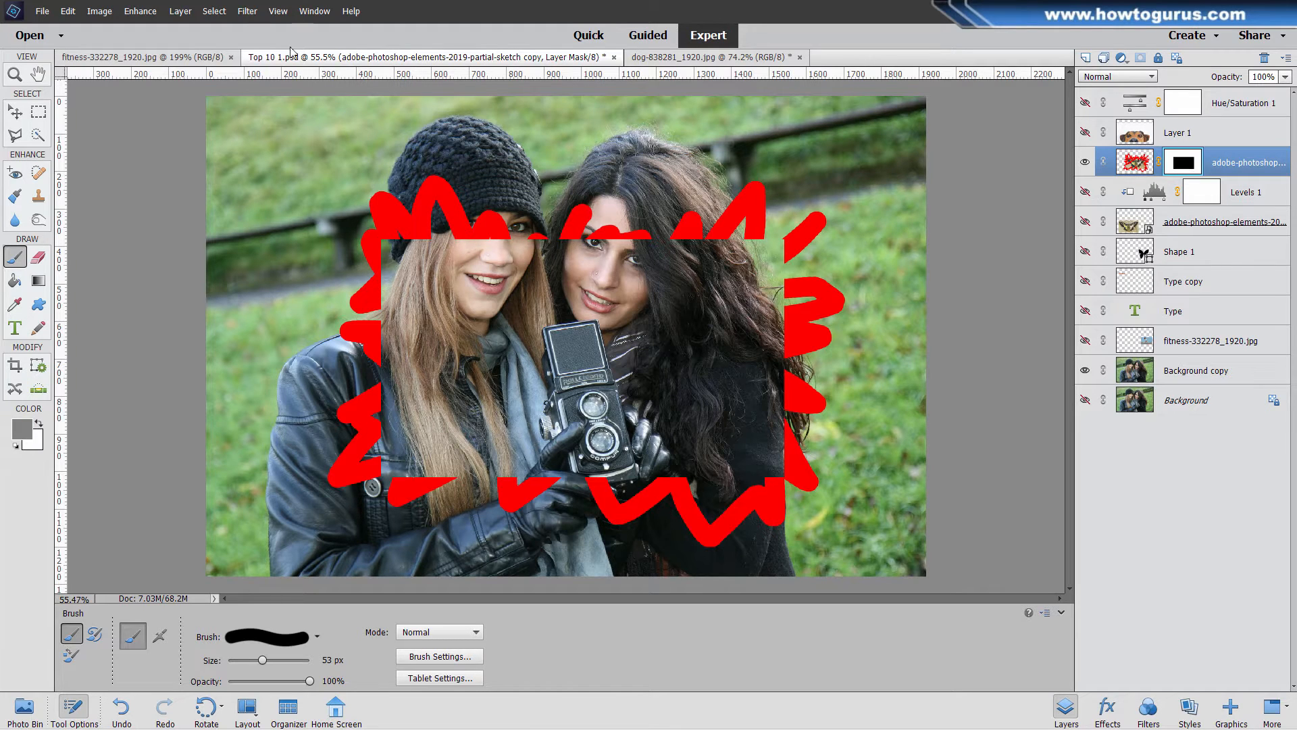
{"action": "left_click", "coordinate": [247, 12]}
{"action": "mouse_move", "coordinate": [293, 76]}
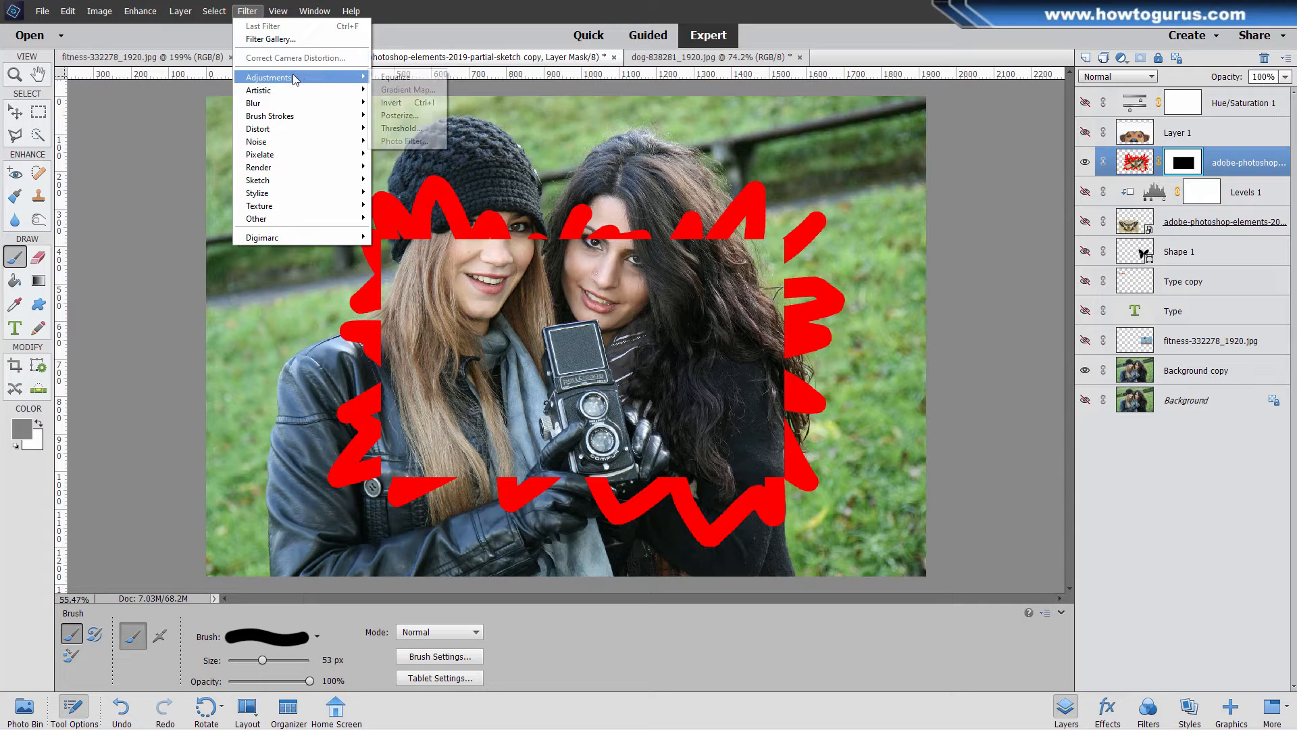
{"action": "left_click", "coordinate": [398, 103]}
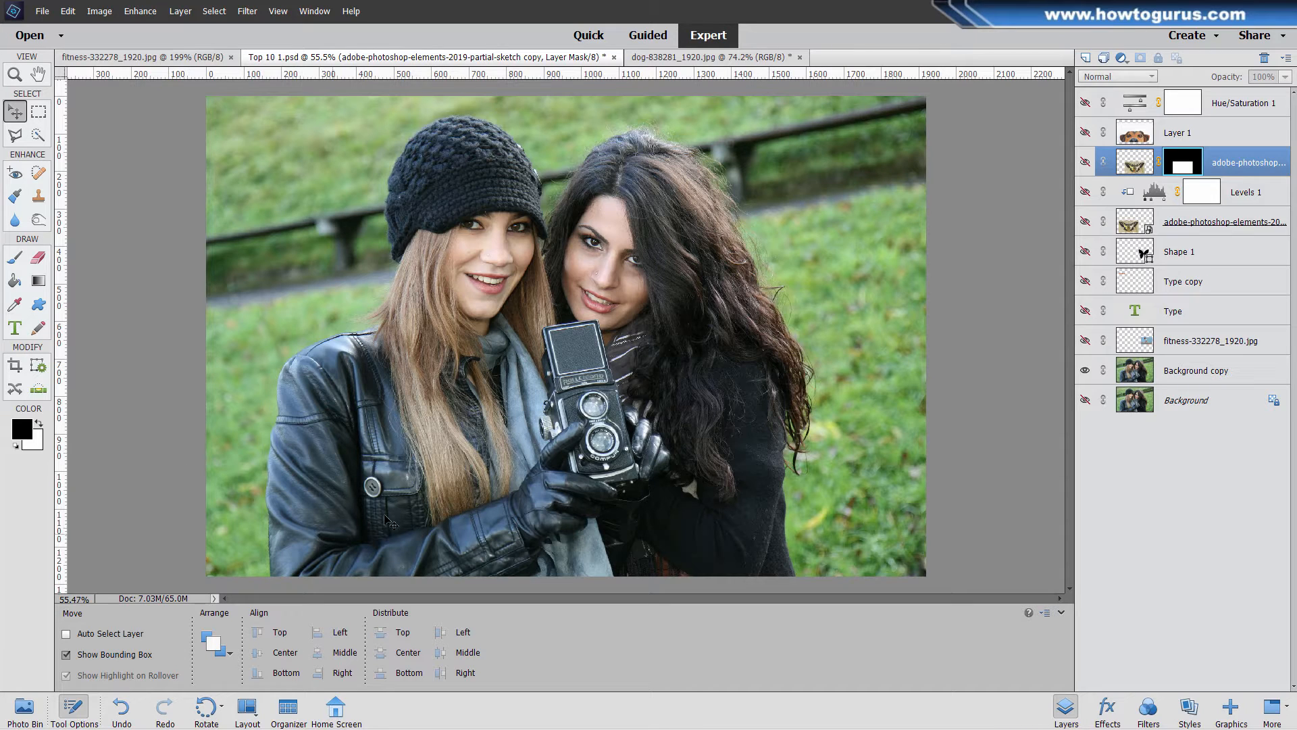
Step: Select the Background copy layer and look through the available filter categories
{"action": "left_click", "coordinate": [1209, 371]}
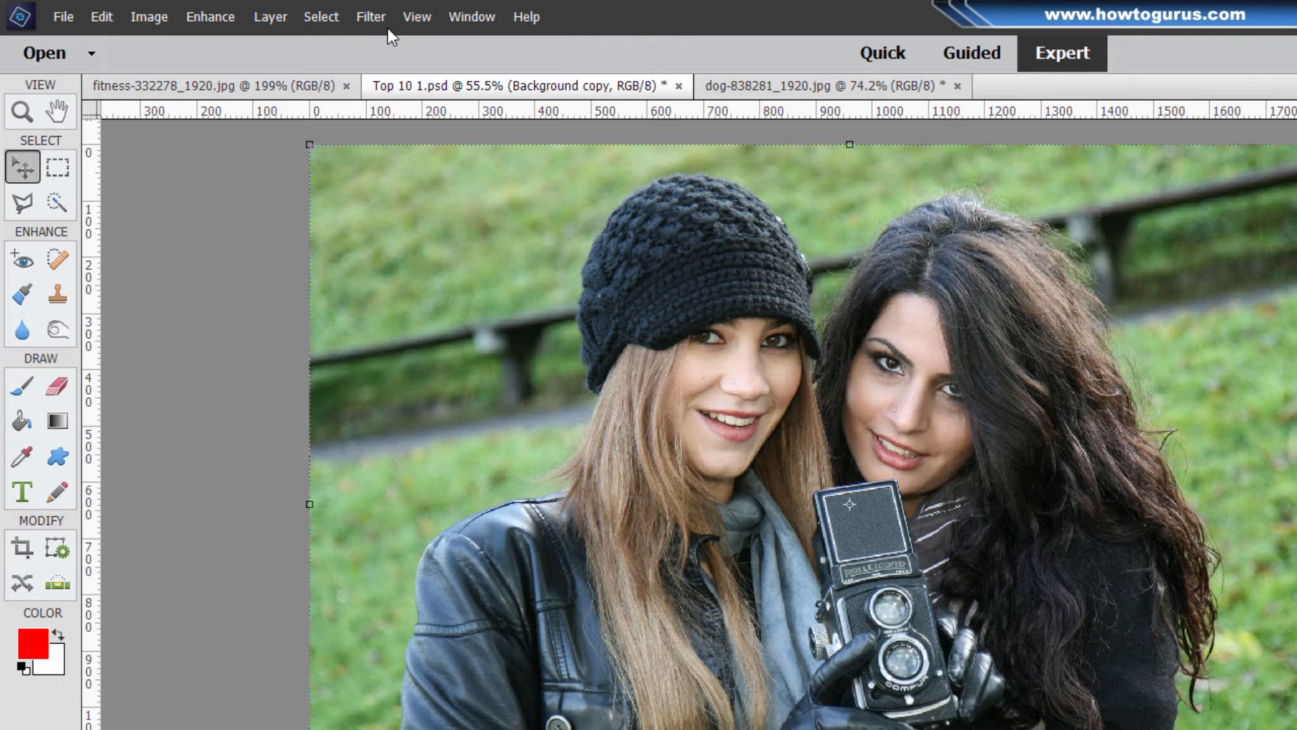
{"action": "left_click", "coordinate": [370, 17]}
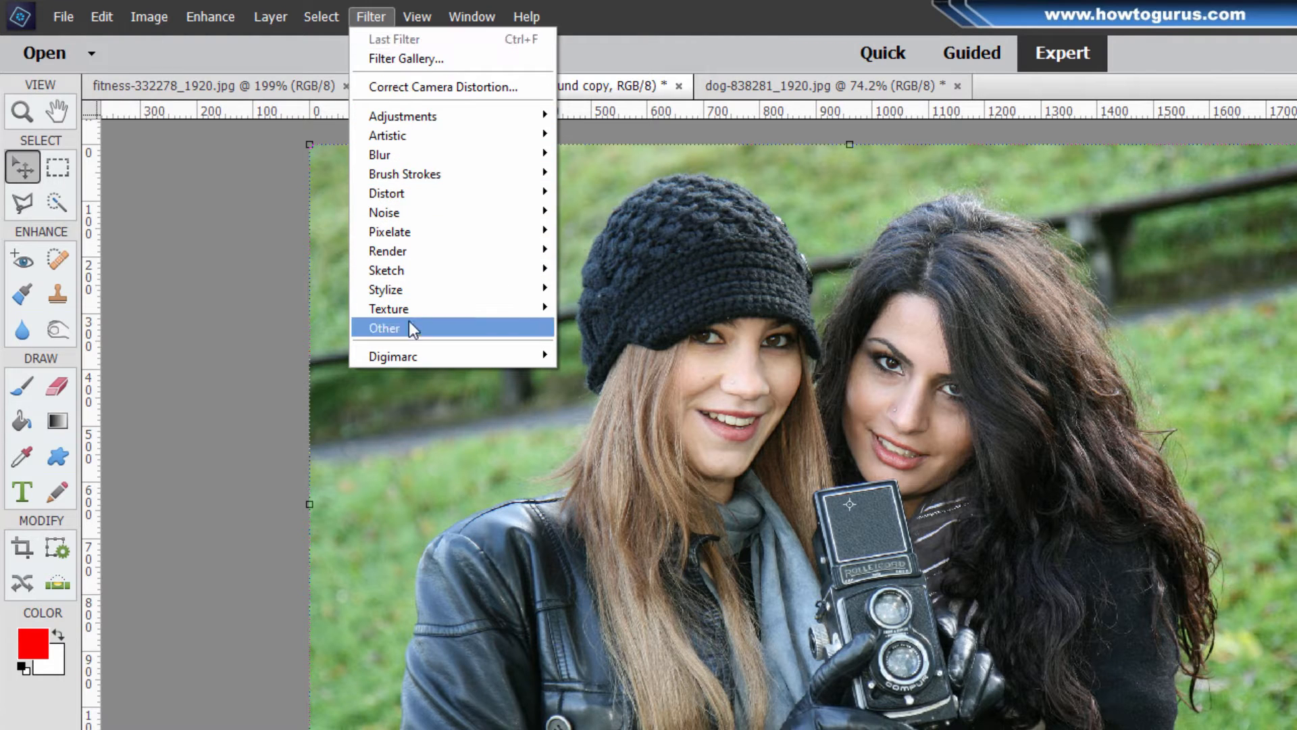
{"action": "mouse_move", "coordinate": [407, 116]}
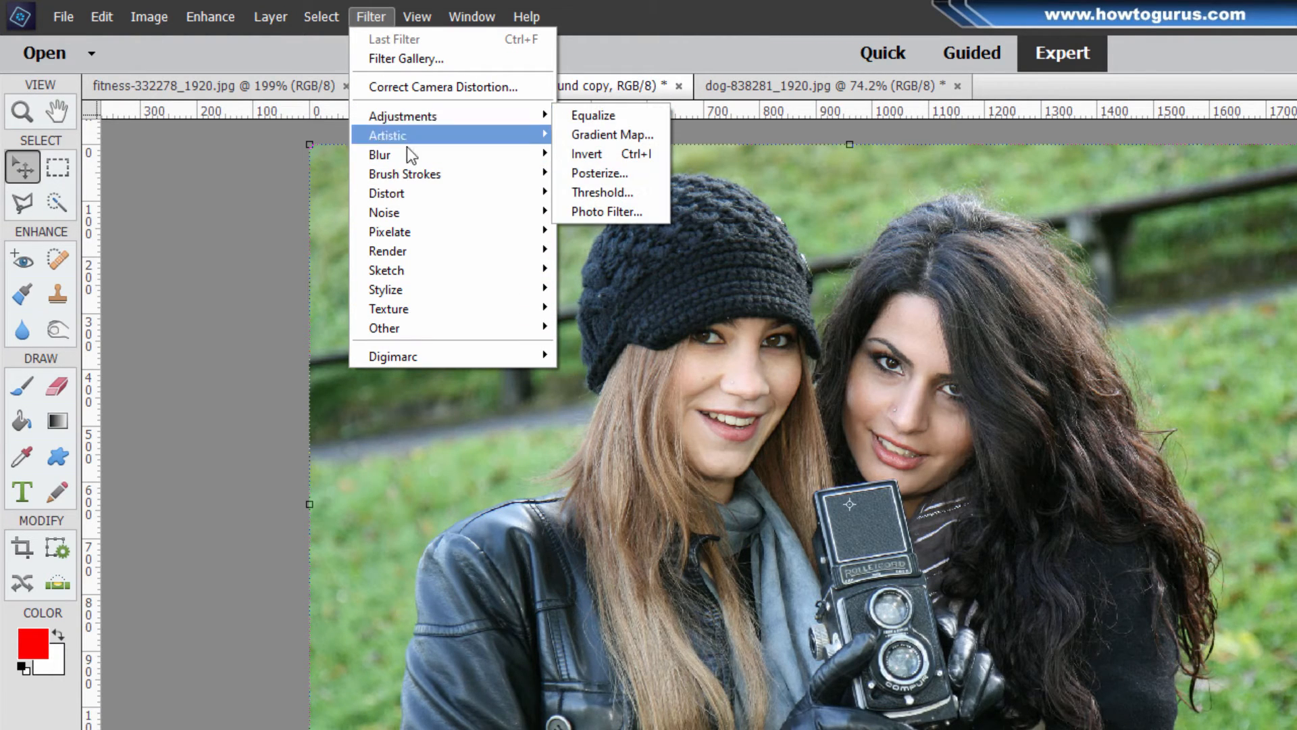
{"action": "mouse_move", "coordinate": [423, 308]}
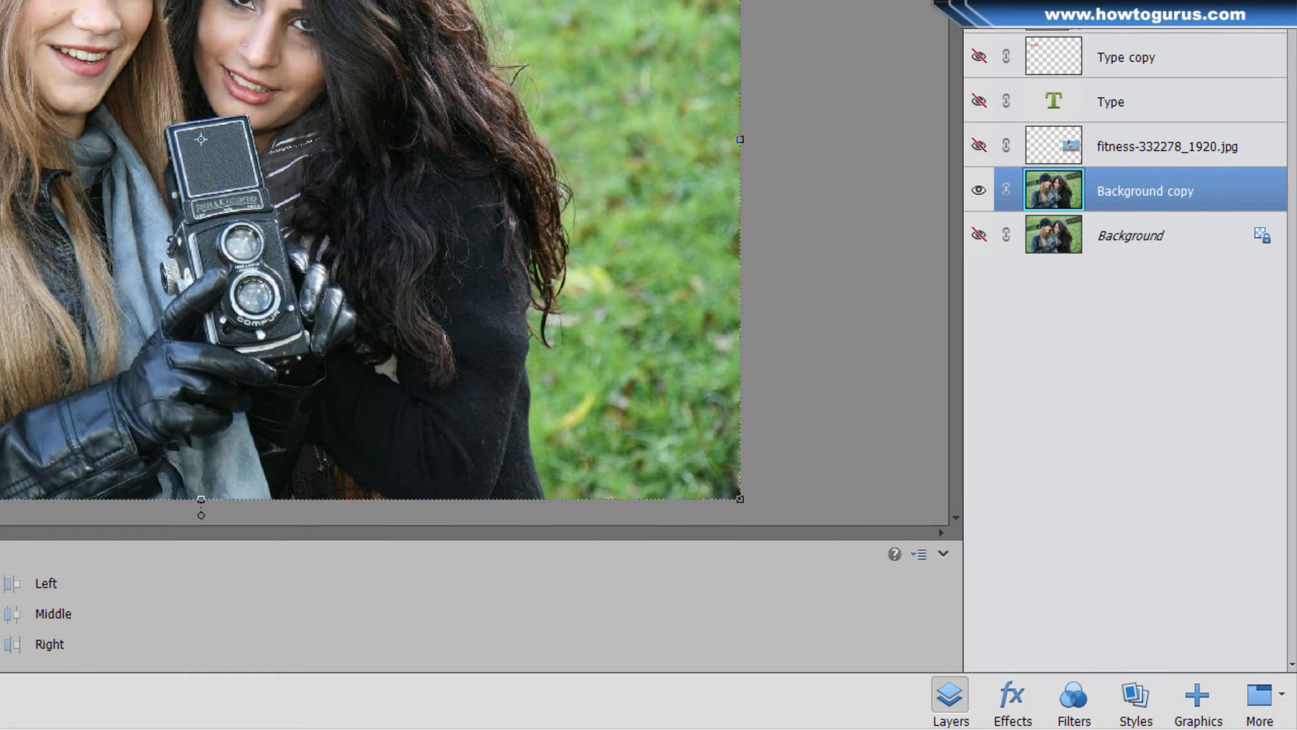
Step: Try the Difference Clouds filter from the Render category on the Background copy layer and discard it
{"action": "left_click", "coordinate": [1078, 704]}
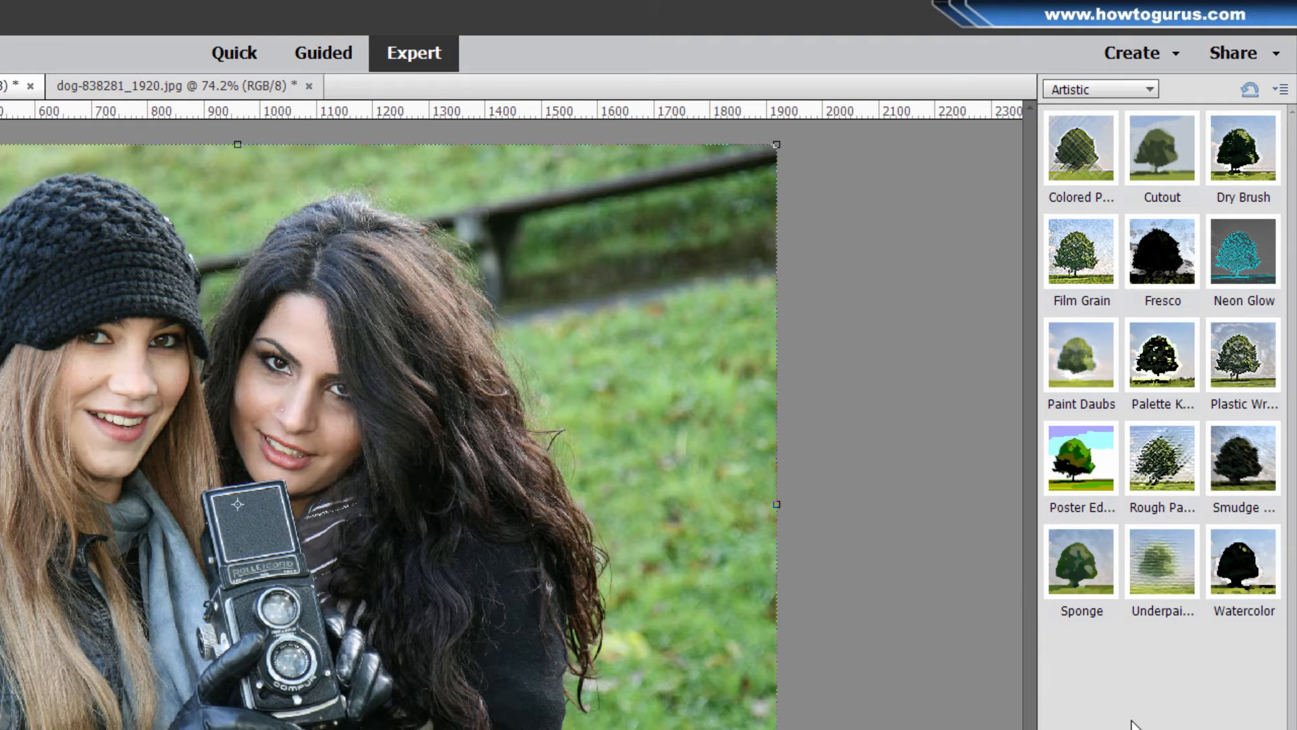
{"action": "left_click", "coordinate": [1101, 89]}
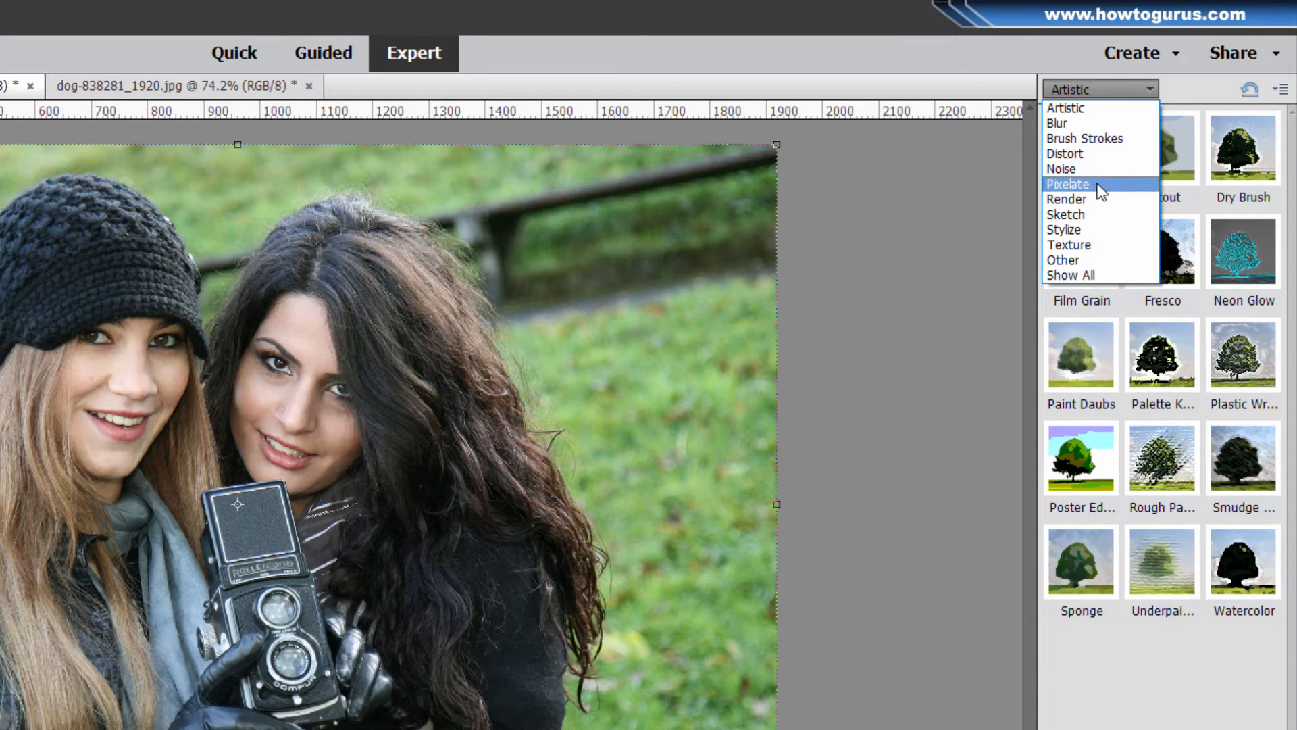
{"action": "left_click", "coordinate": [1103, 199]}
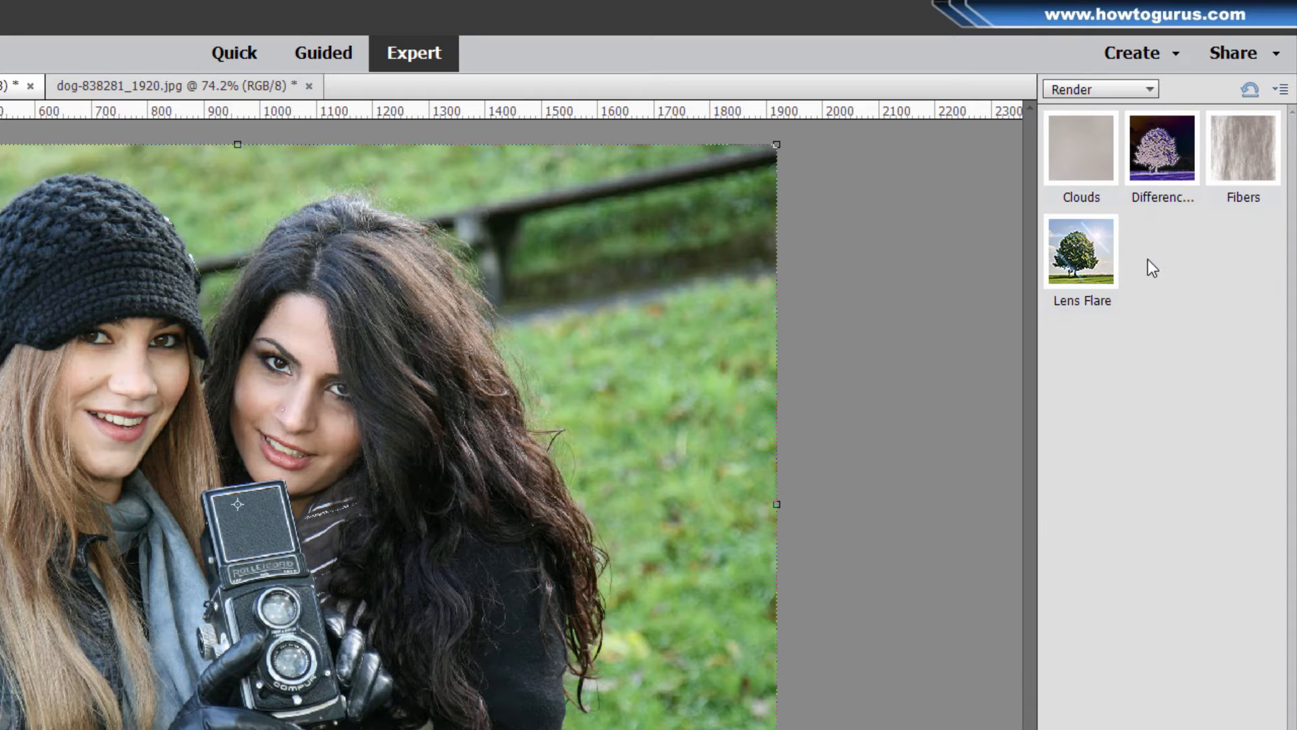
{"action": "left_click", "coordinate": [1162, 149]}
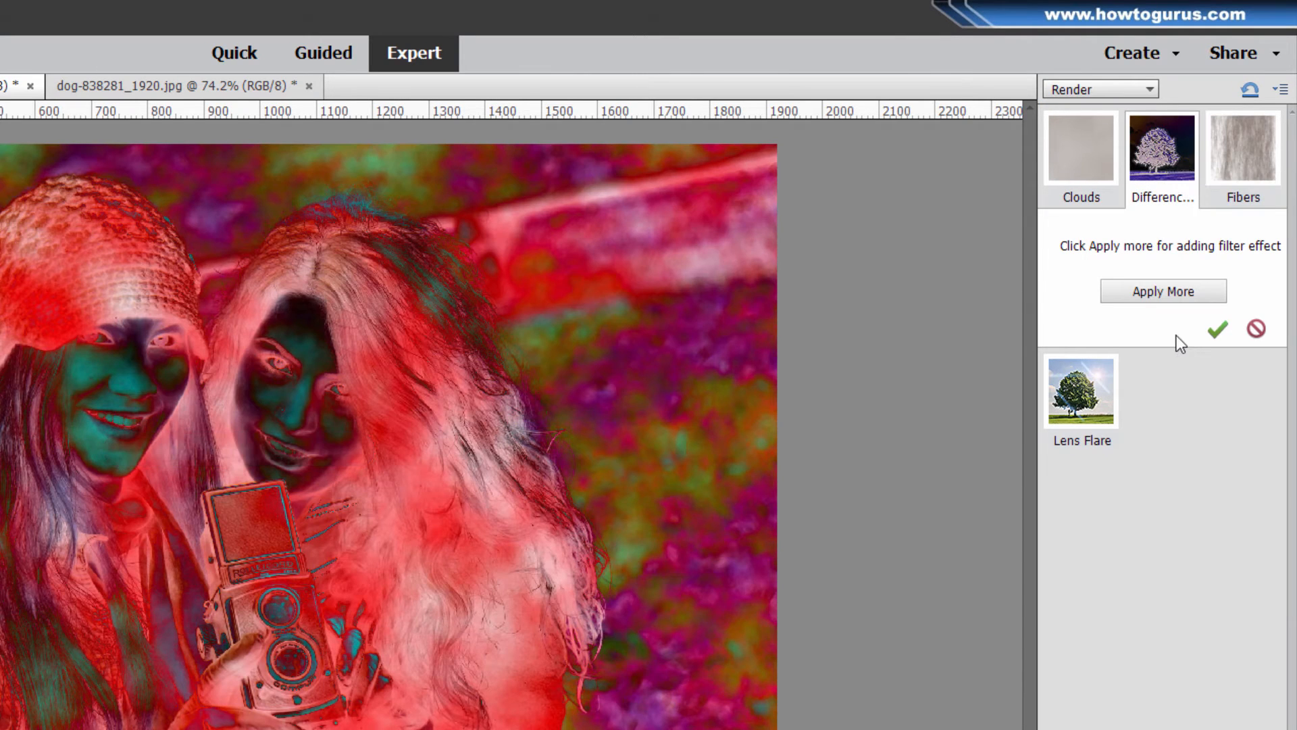
{"action": "left_click", "coordinate": [1256, 328]}
Step: Try the Palette Knife filter from the Artistic category on the Background copy layer and discard it
{"action": "left_click", "coordinate": [1141, 88]}
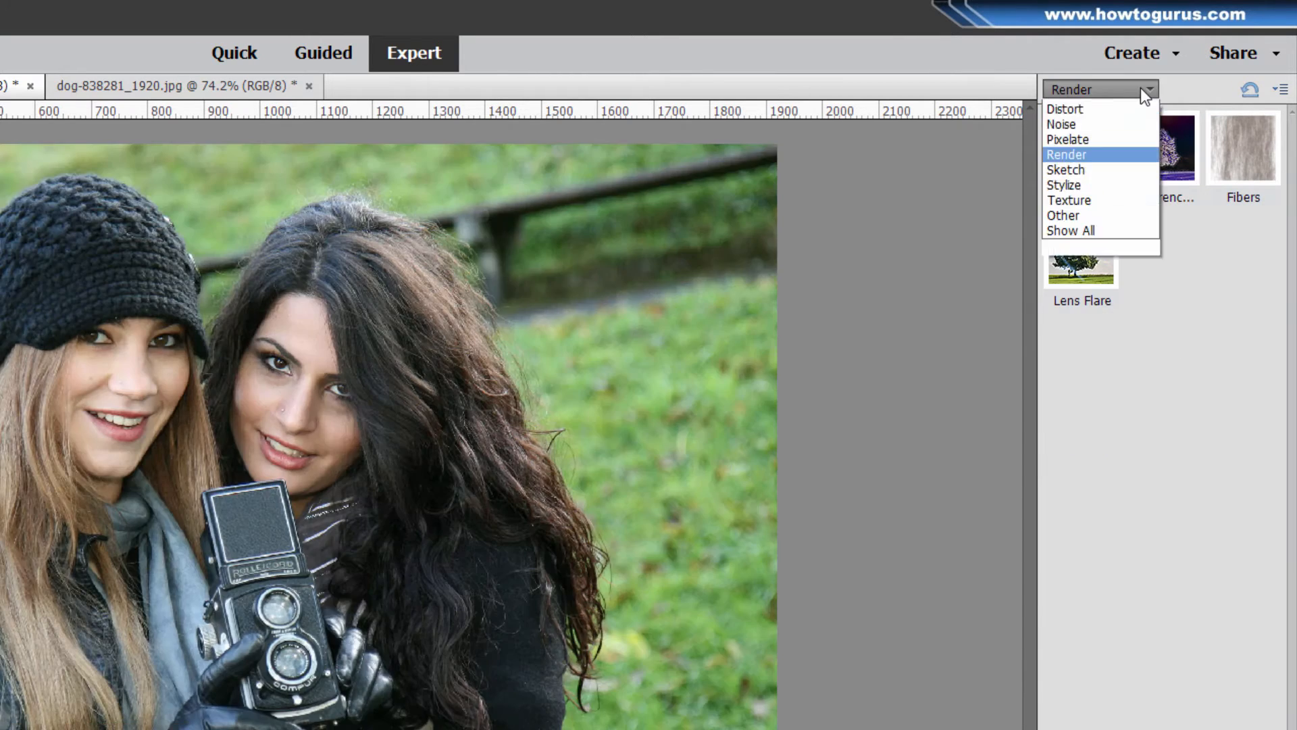
{"action": "left_click", "coordinate": [1116, 108]}
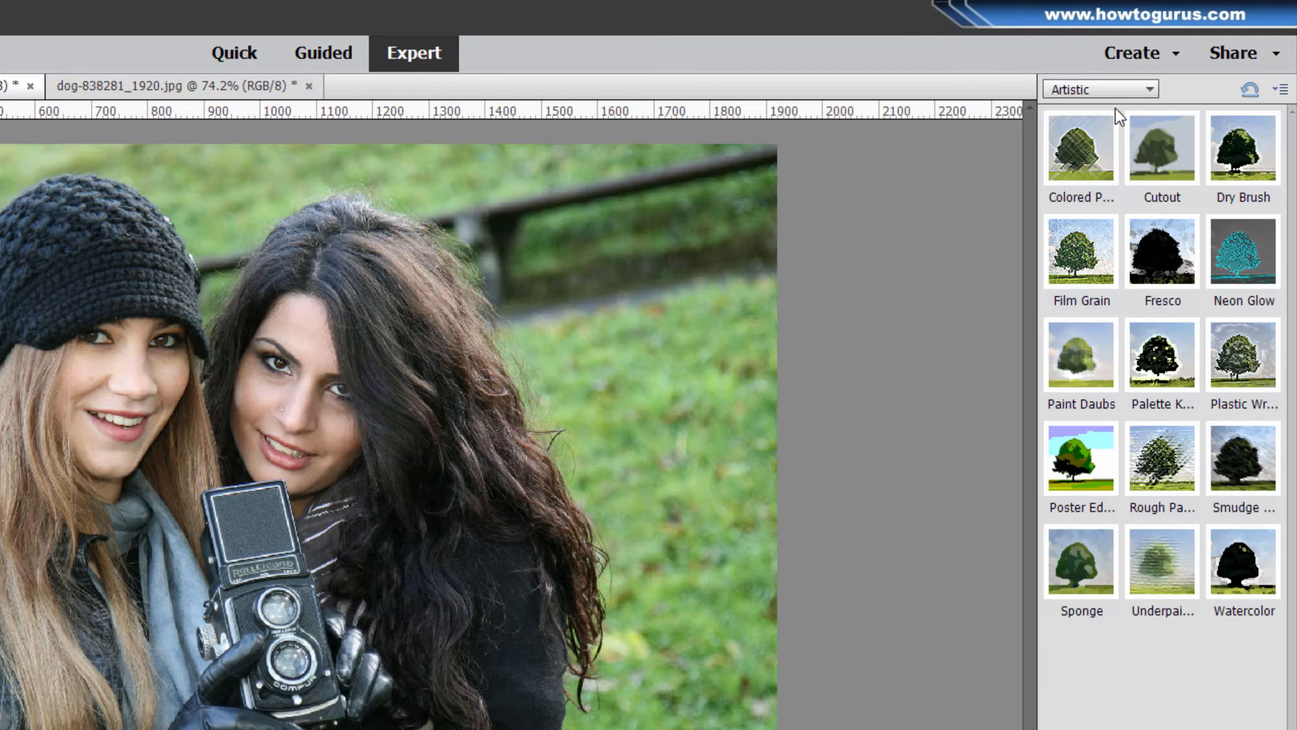
{"action": "left_click", "coordinate": [1160, 354]}
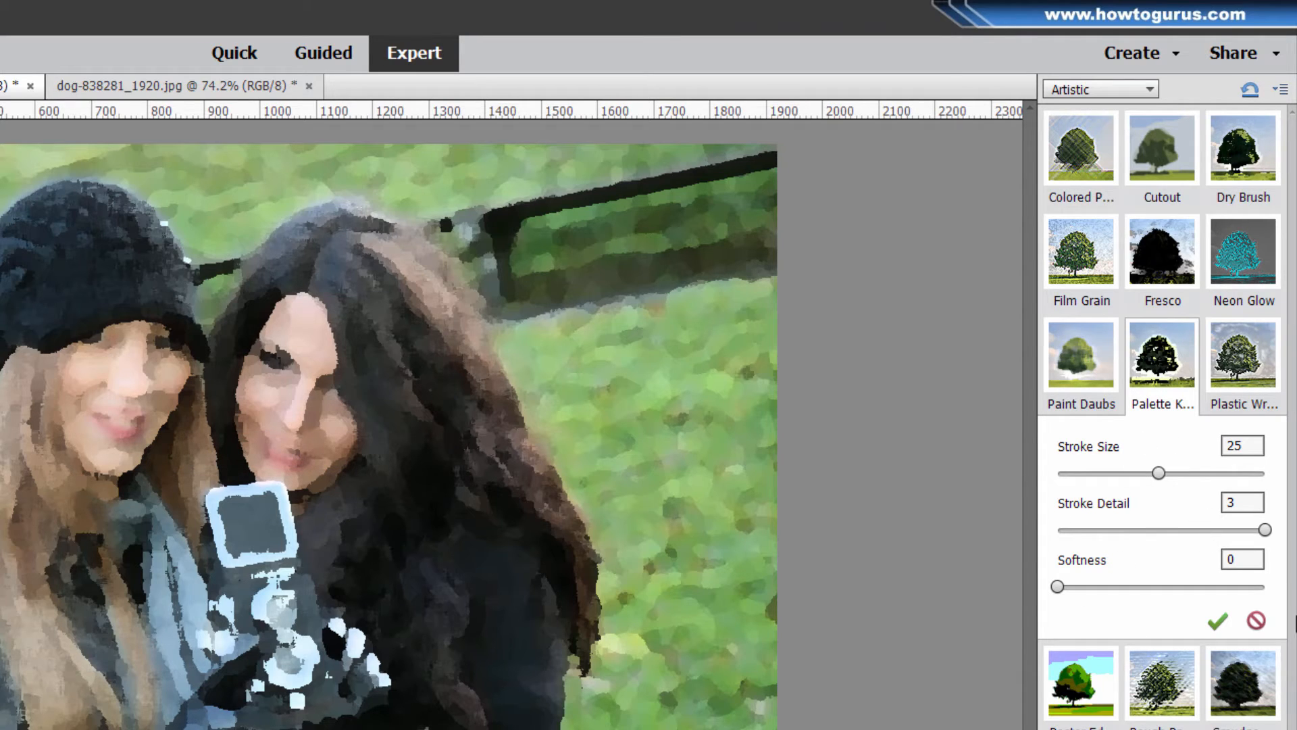
{"action": "left_click", "coordinate": [1256, 620]}
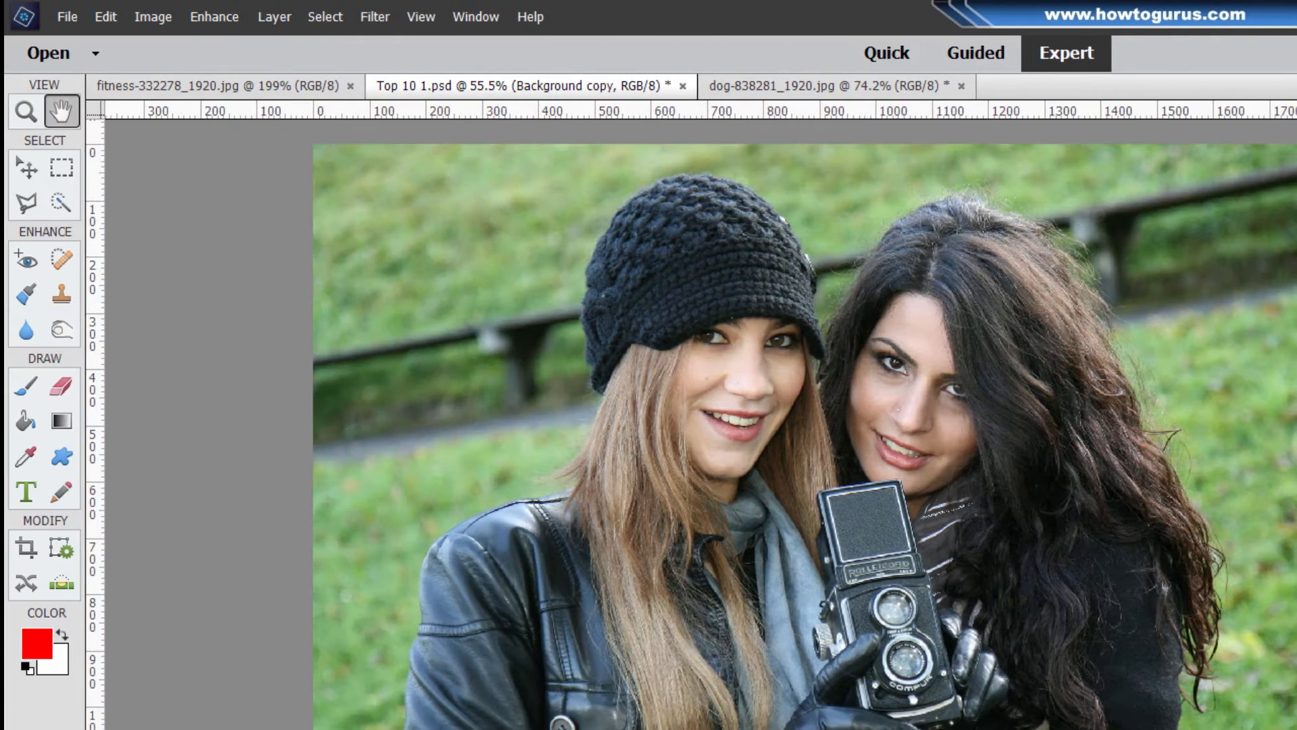
Step: Open the Filter Gallery for the Background copy layer and preview the Artistic Palette Knife filter
{"action": "left_click", "coordinate": [363, 15]}
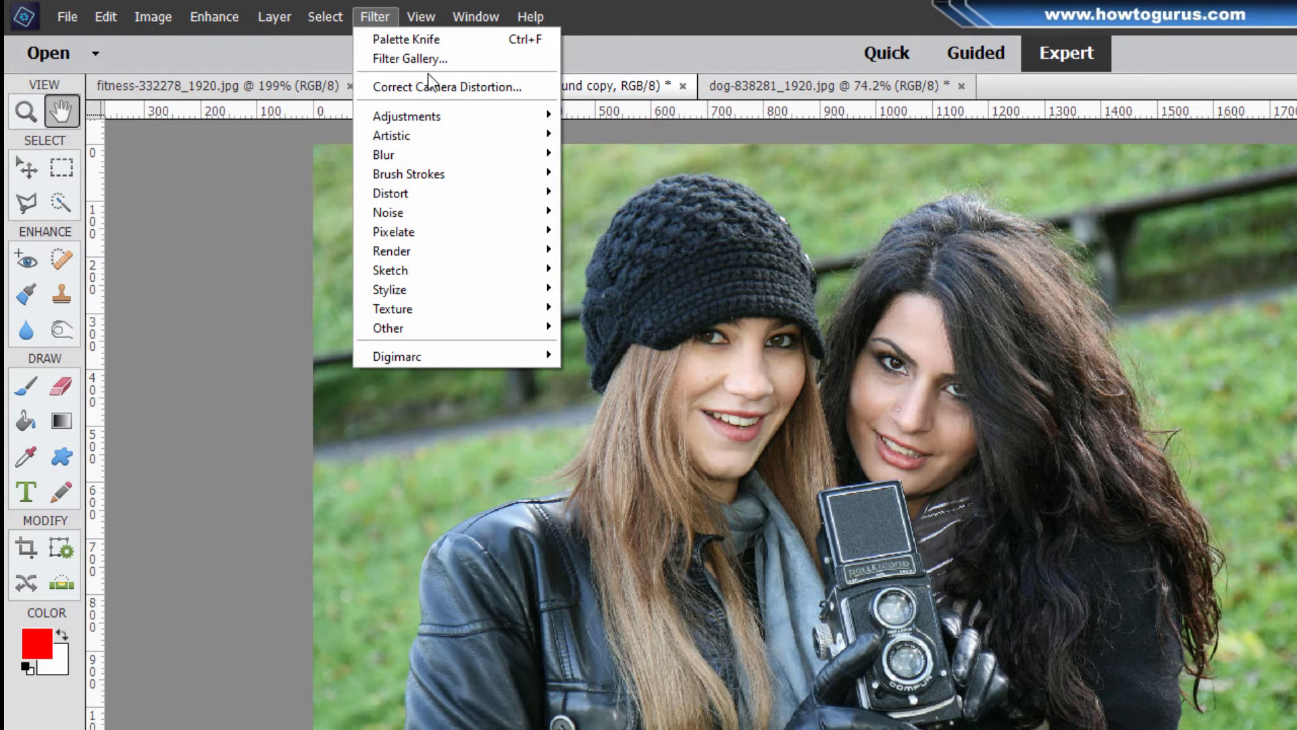
{"action": "left_click", "coordinate": [399, 60]}
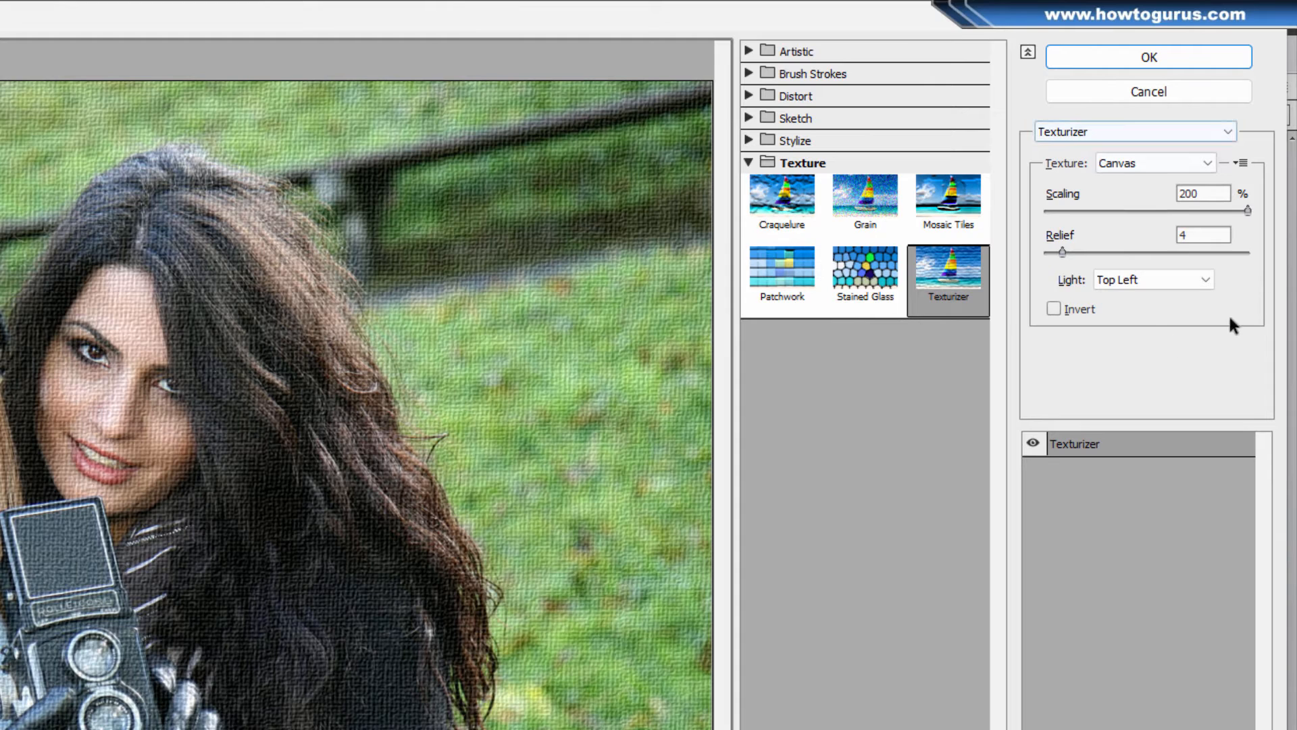
{"action": "left_click", "coordinate": [803, 163]}
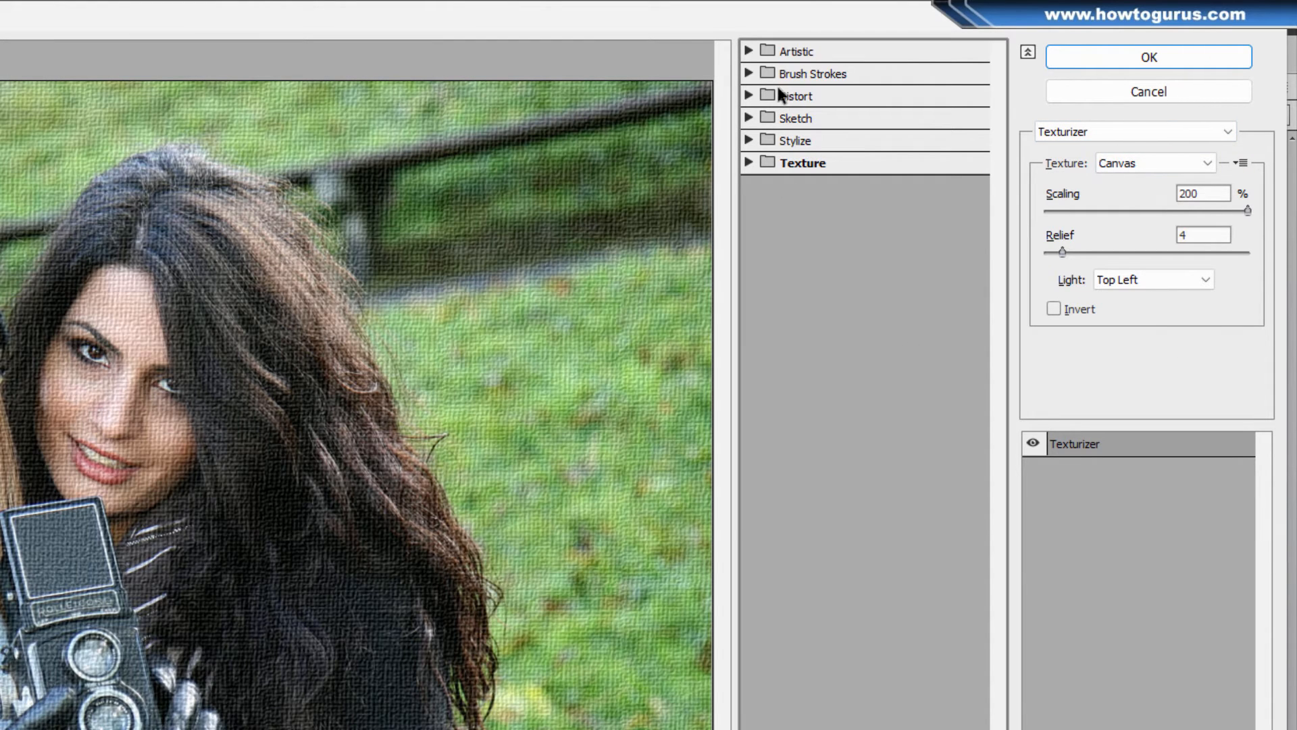
{"action": "left_click", "coordinate": [750, 54]}
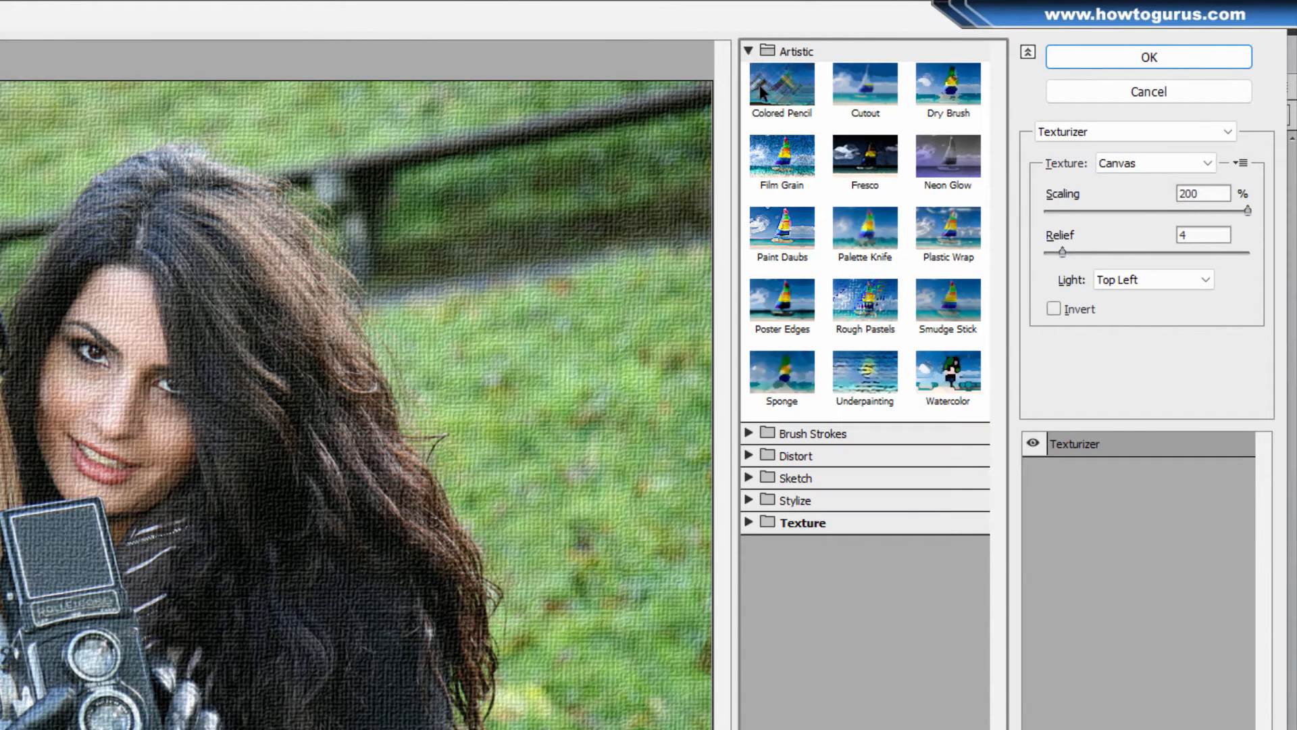
{"action": "left_click", "coordinate": [868, 231]}
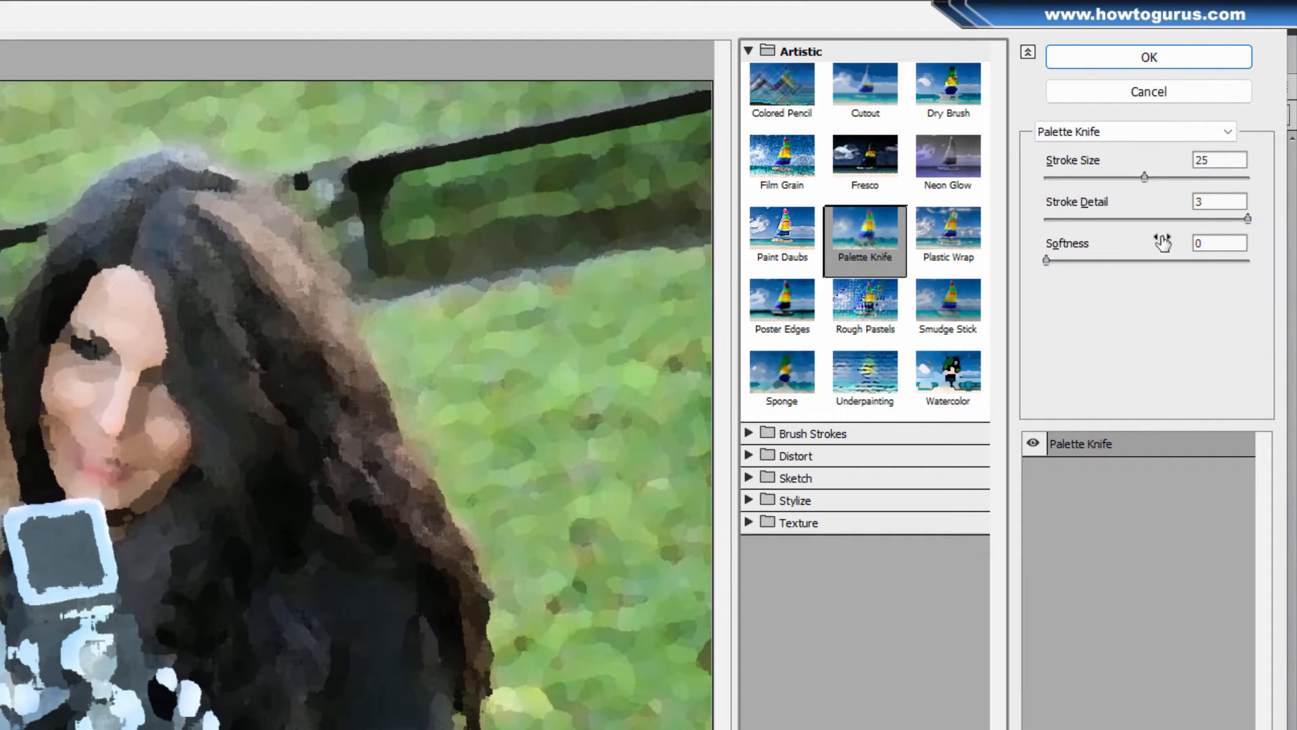
Step: Look through the gallery's Brush Strokes and Distort filters and its complete filter list, and leave without applying anything
{"action": "left_click", "coordinate": [750, 51]}
{"action": "left_click", "coordinate": [753, 76]}
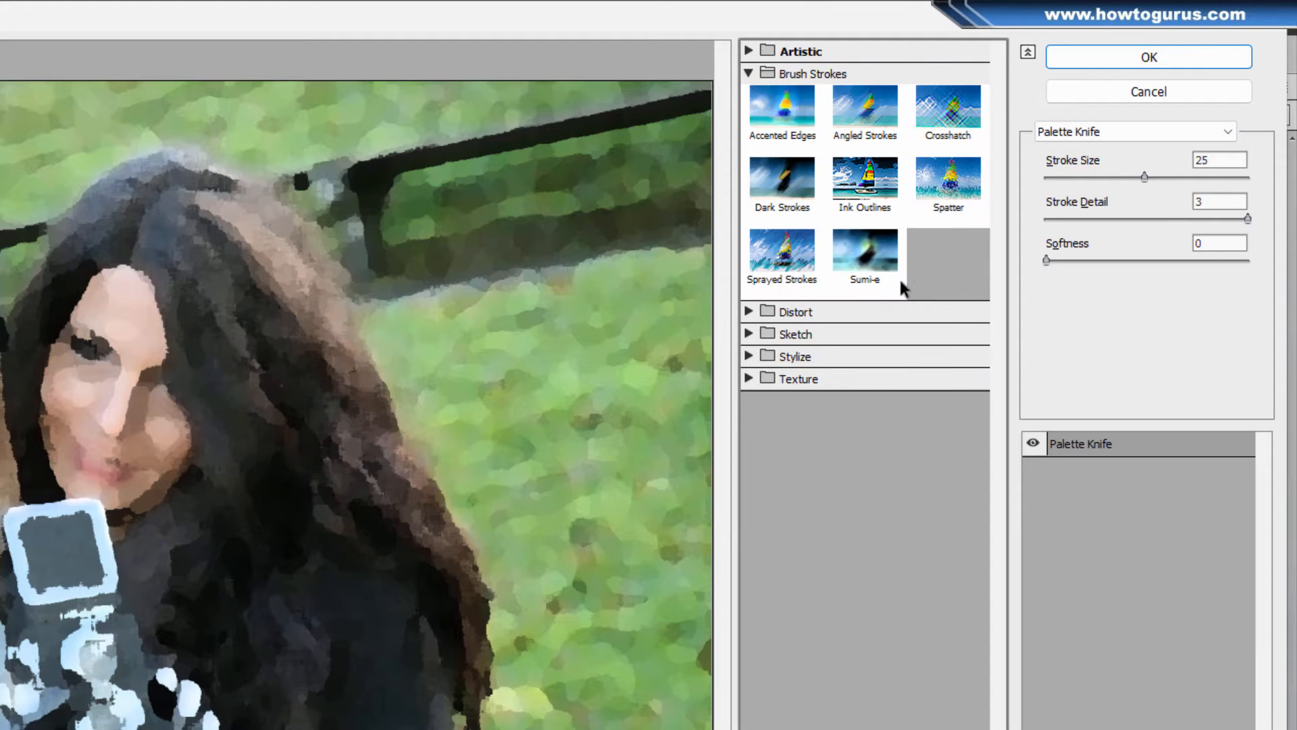
{"action": "left_click", "coordinate": [750, 76]}
{"action": "left_click", "coordinate": [750, 96]}
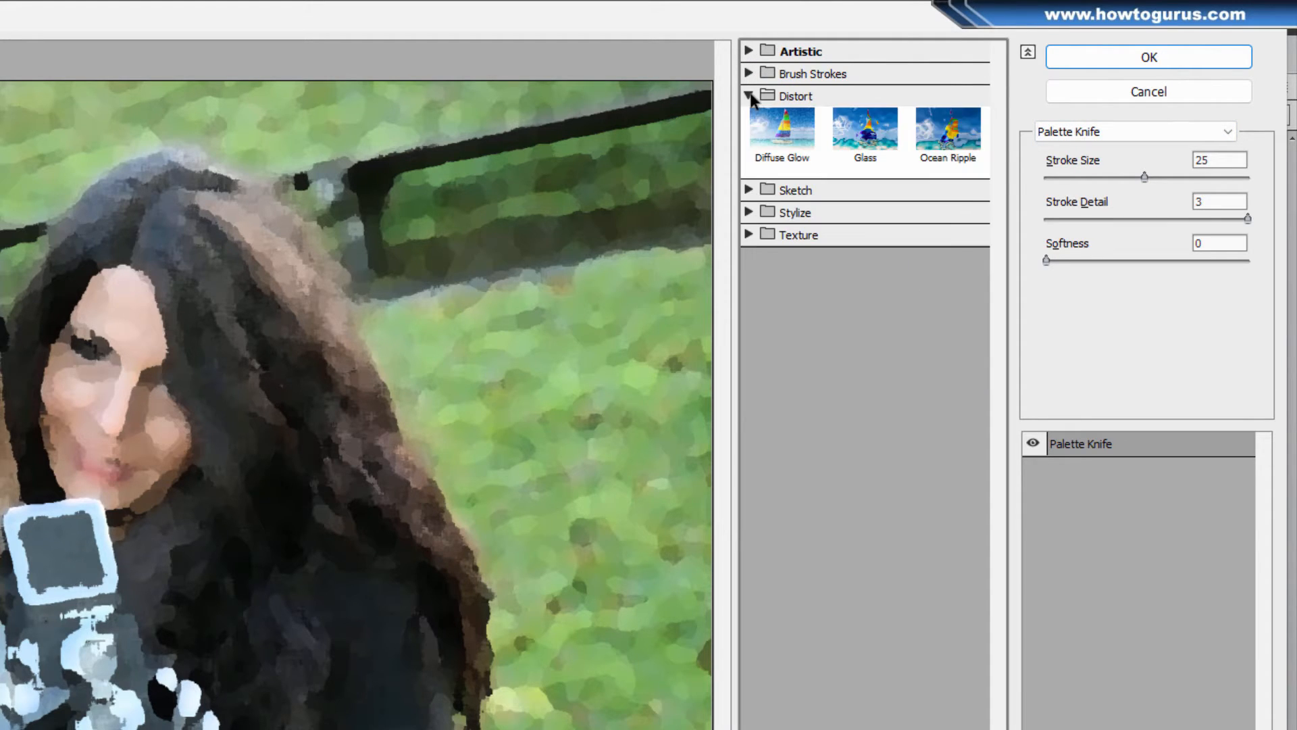
{"action": "left_click", "coordinate": [750, 96]}
{"action": "left_click", "coordinate": [1121, 132]}
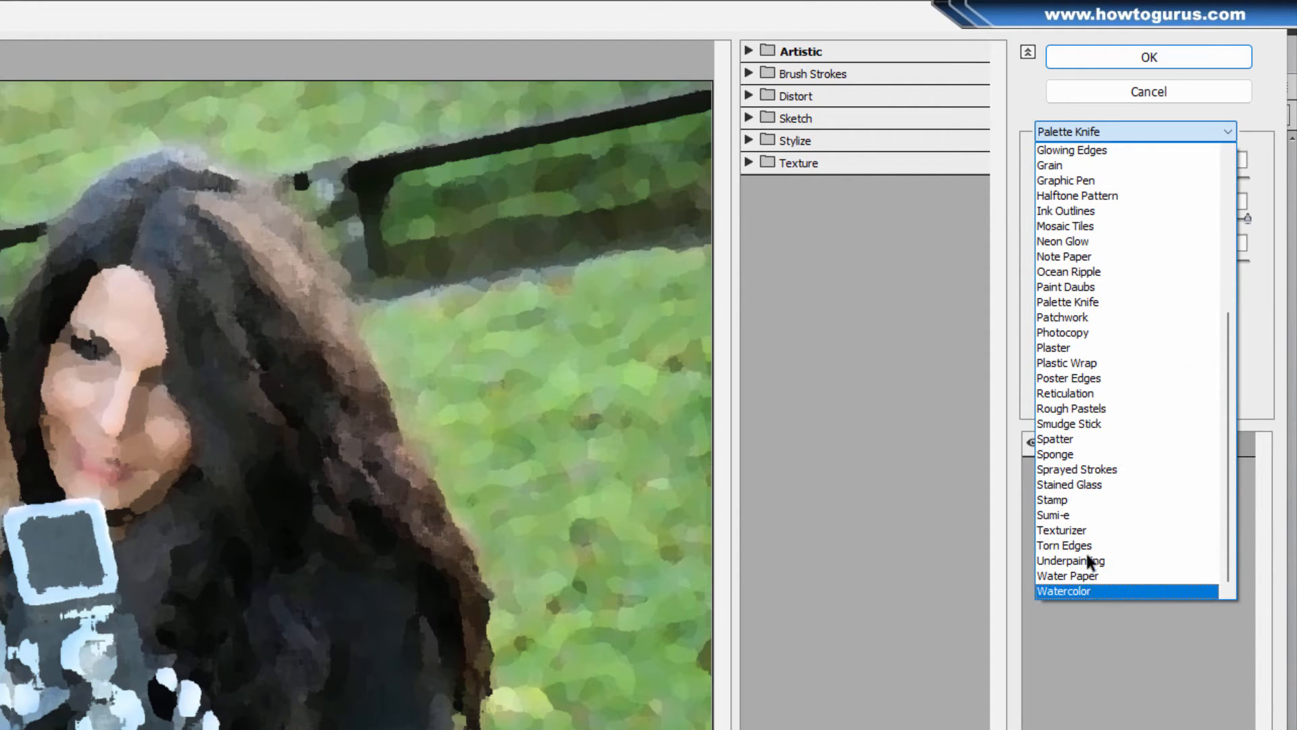
{"action": "left_click", "coordinate": [1108, 133]}
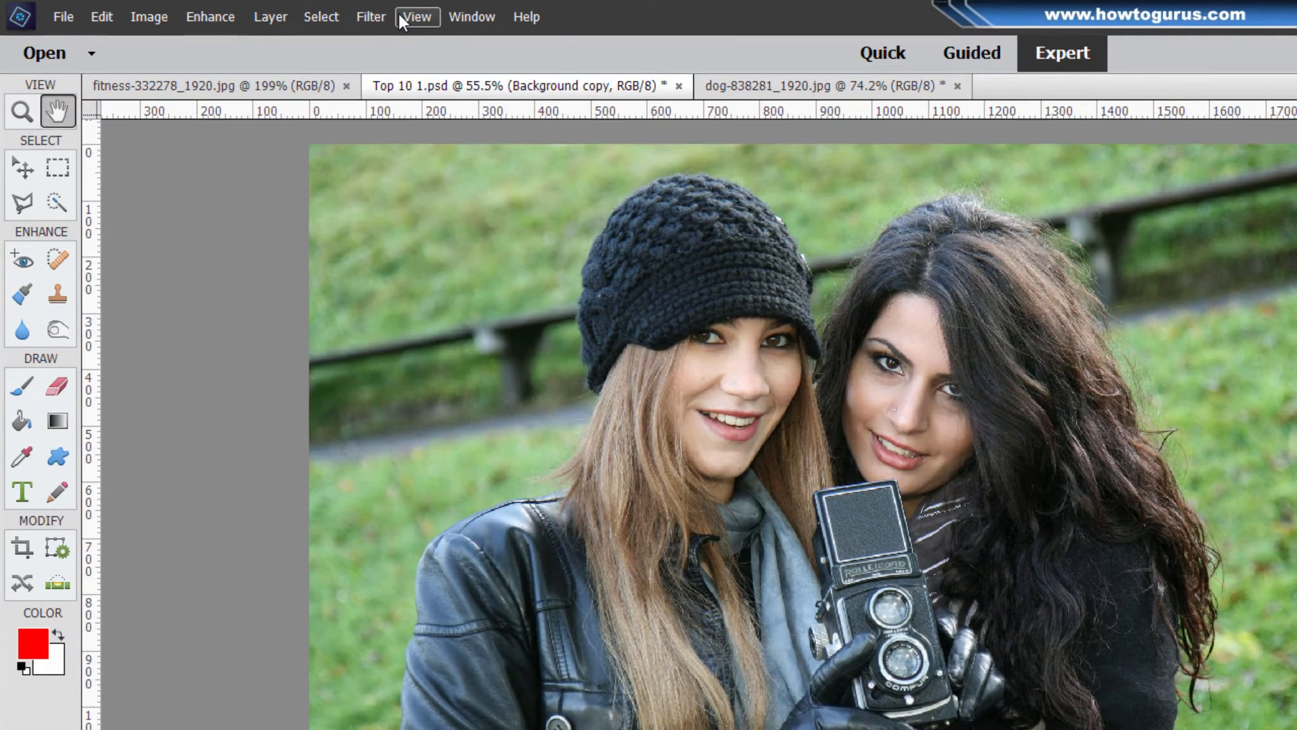
Step: Try darkening the vignette of the Background copy layer with Correct Camera Distortion
{"action": "left_click", "coordinate": [370, 17]}
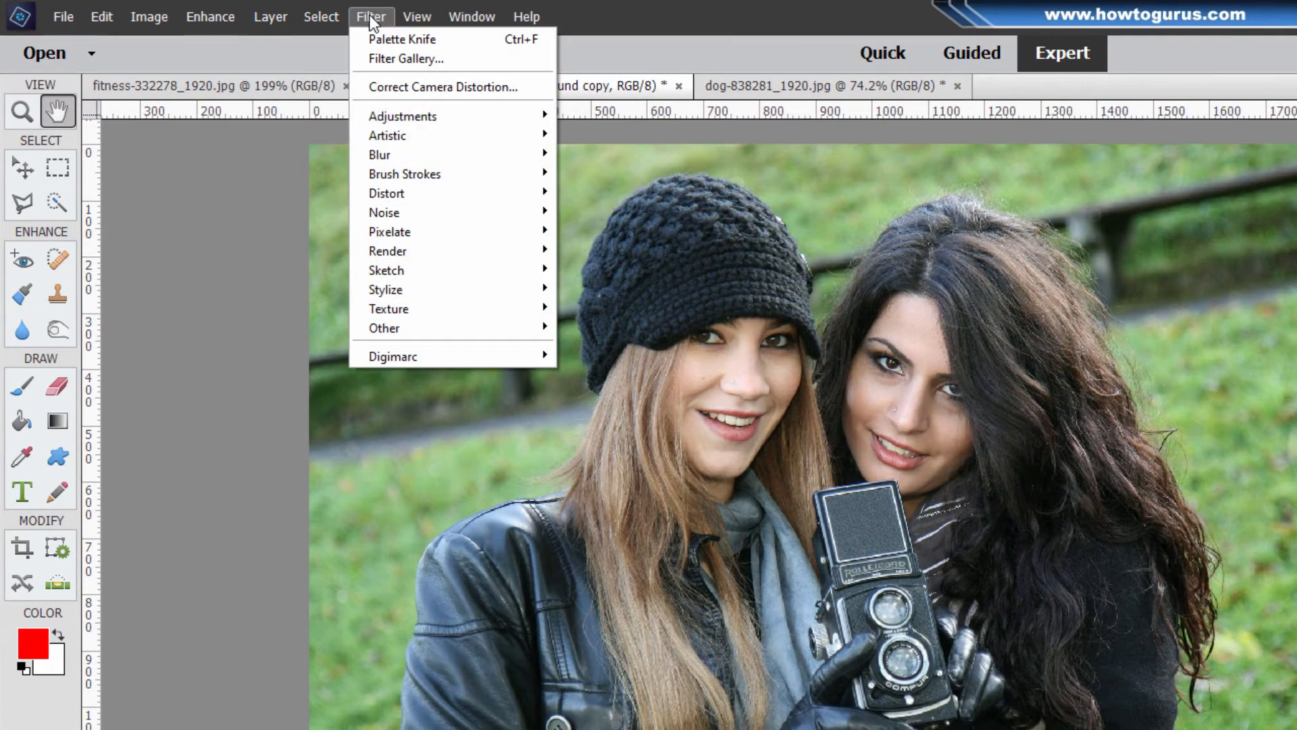
{"action": "mouse_move", "coordinate": [414, 125]}
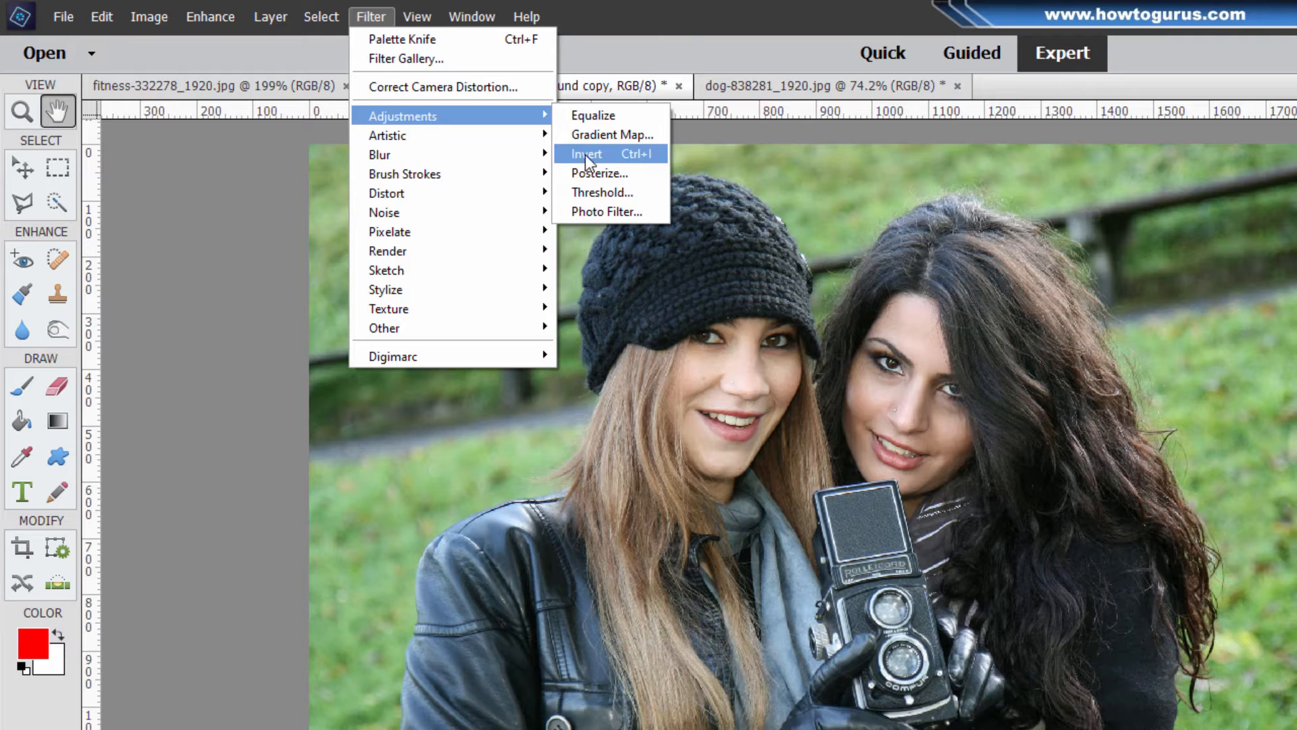
{"action": "mouse_move", "coordinate": [392, 157]}
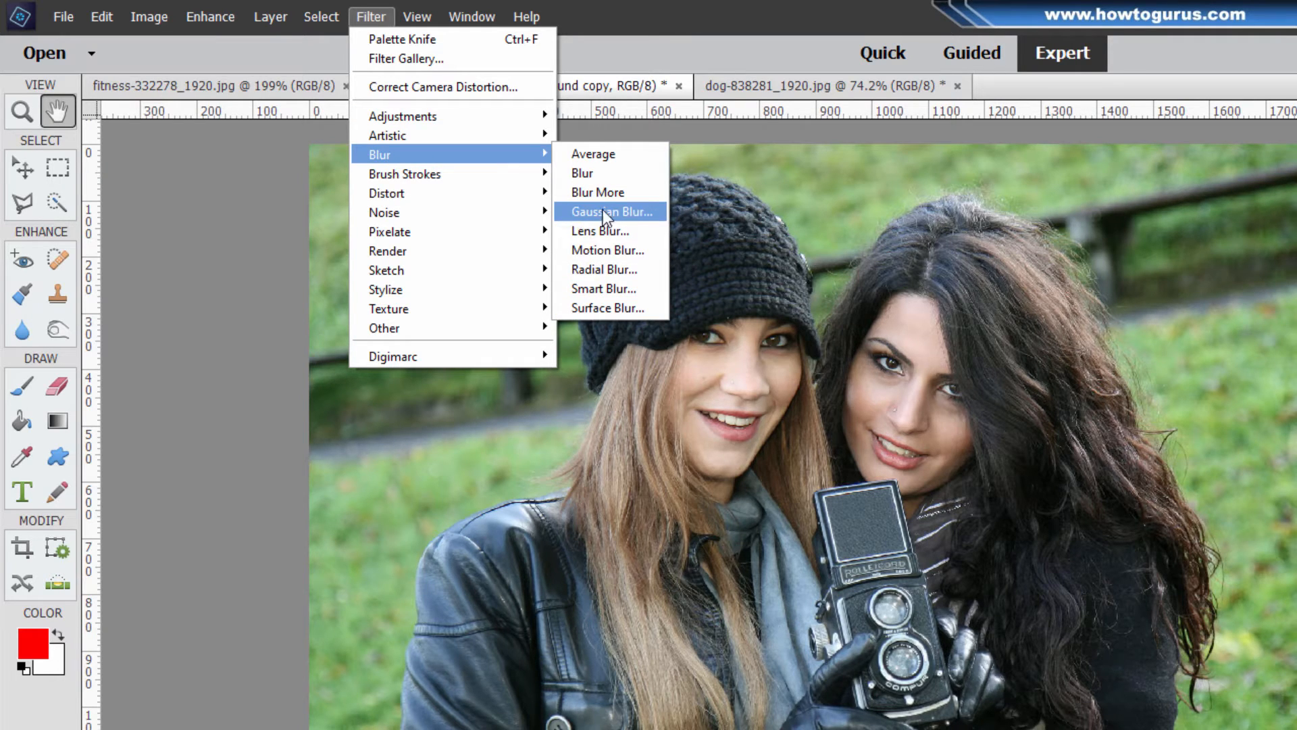
{"action": "mouse_move", "coordinate": [455, 212]}
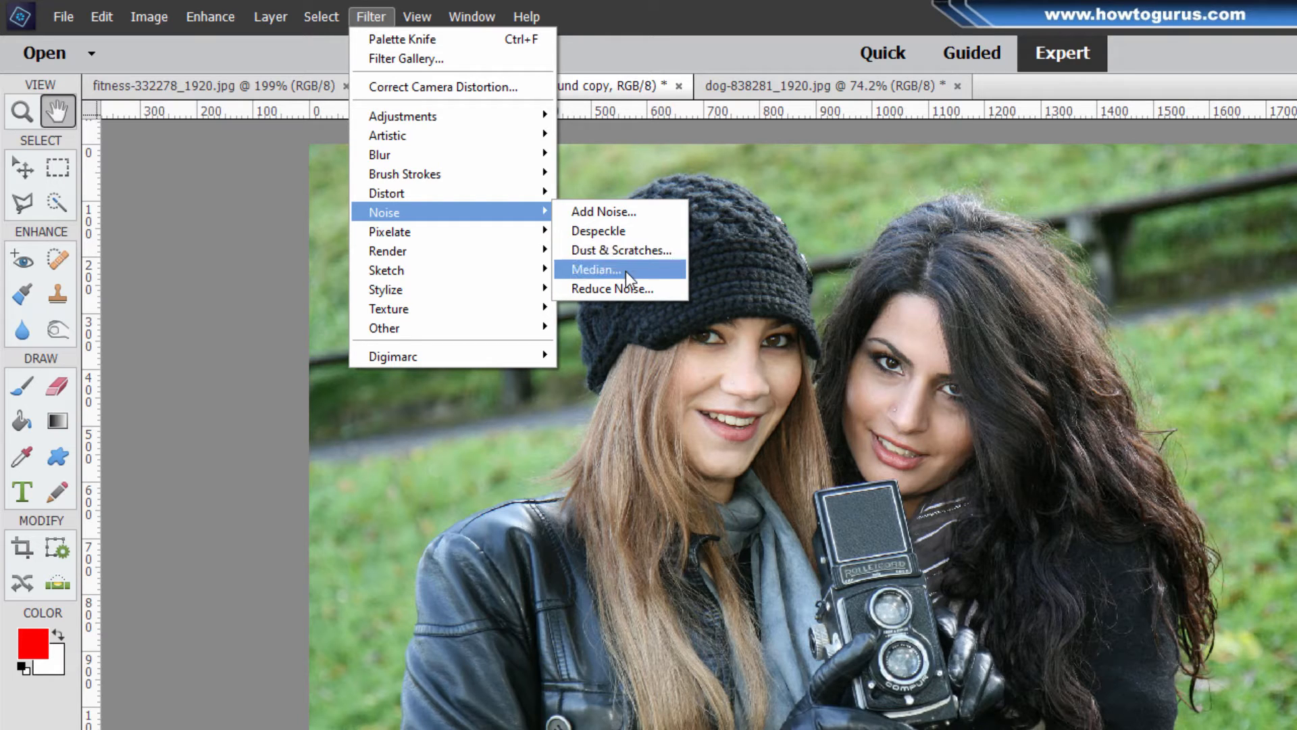
{"action": "mouse_move", "coordinate": [451, 251]}
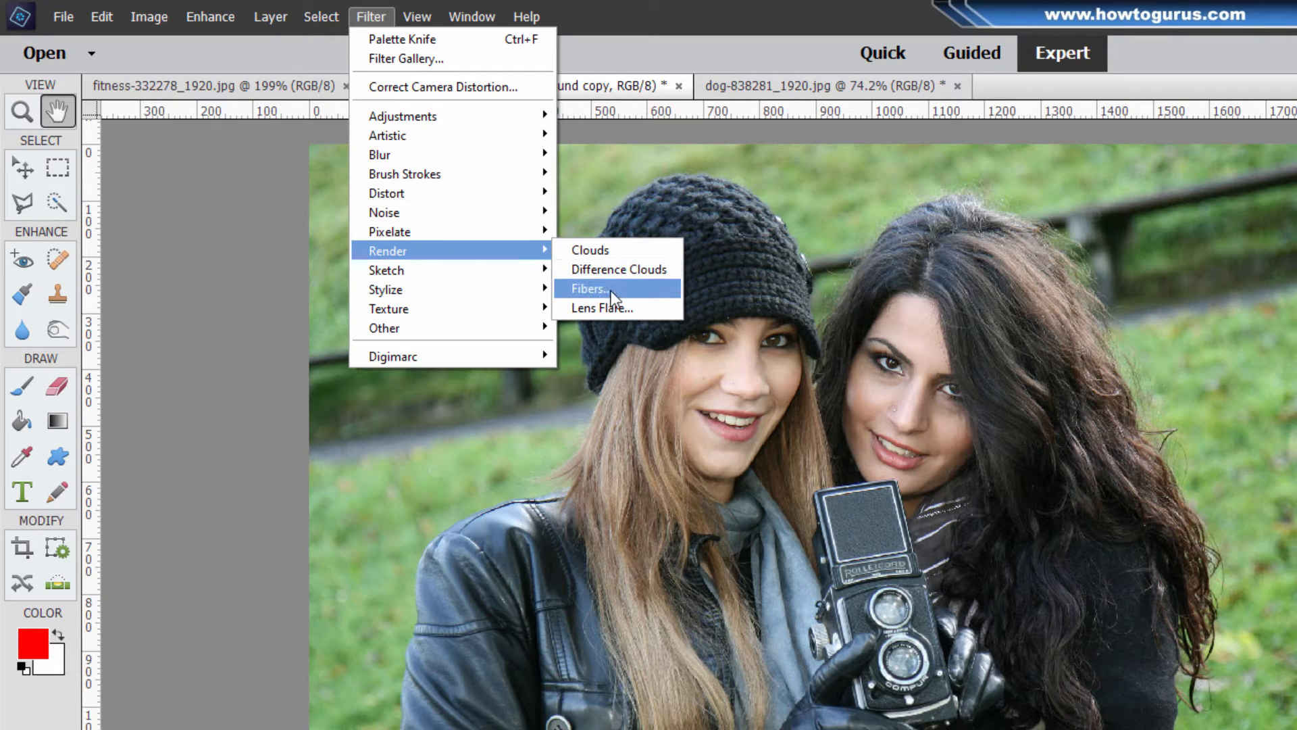
{"action": "mouse_move", "coordinate": [424, 323]}
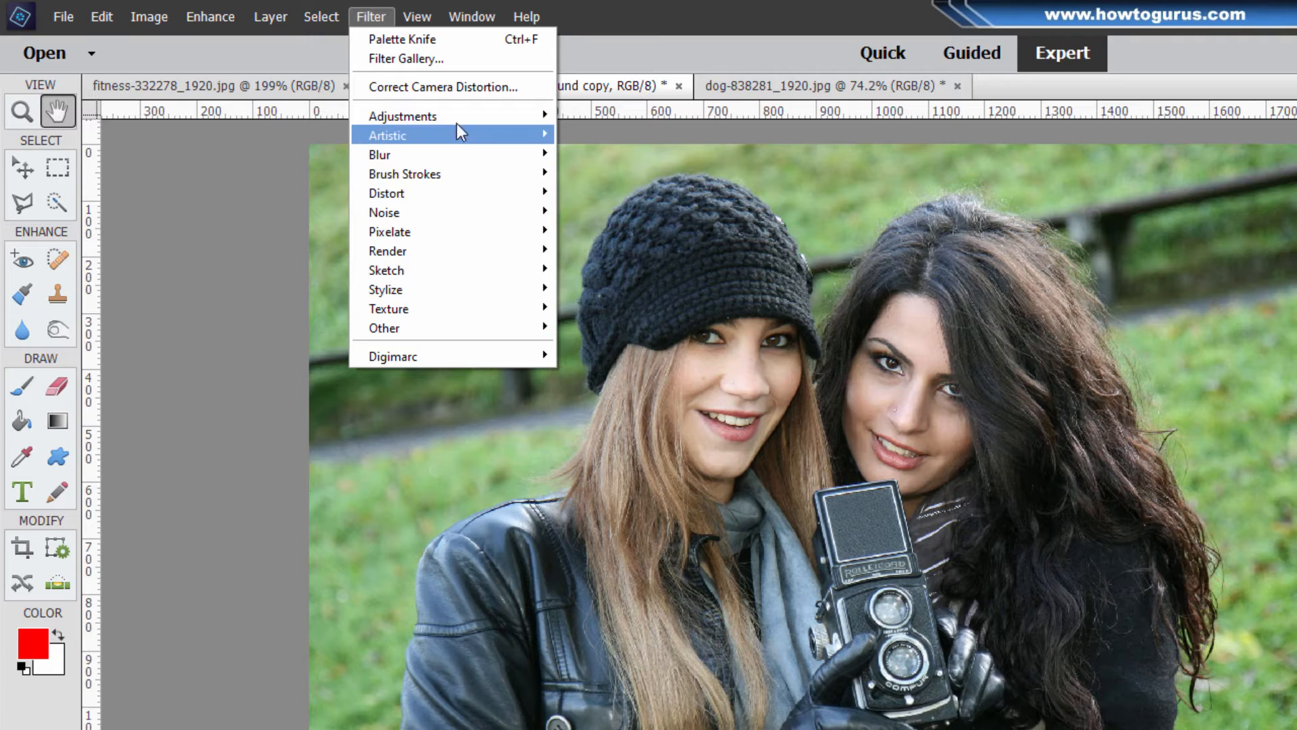
{"action": "left_click", "coordinate": [444, 87]}
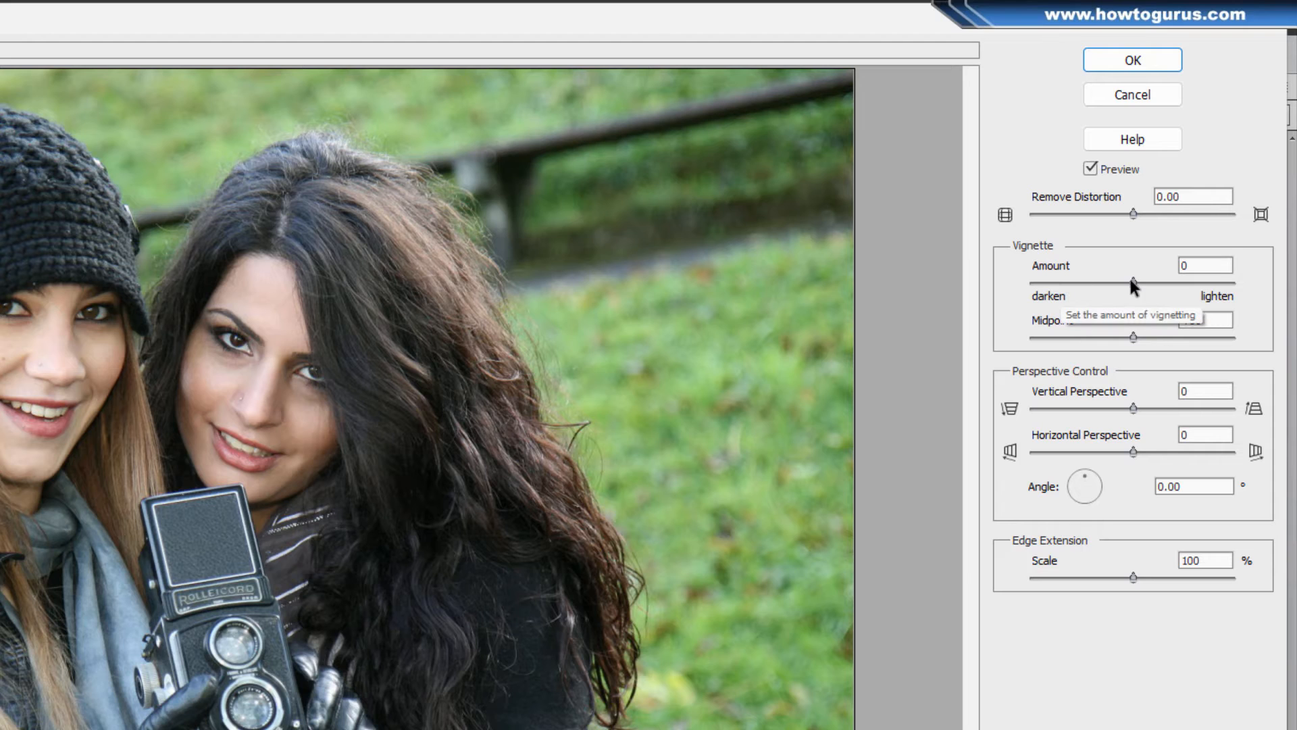
{"action": "left_click", "coordinate": [1131, 279]}
{"action": "left_click_drag", "start_coordinate": [1130, 280], "coordinate": [1081, 282]}
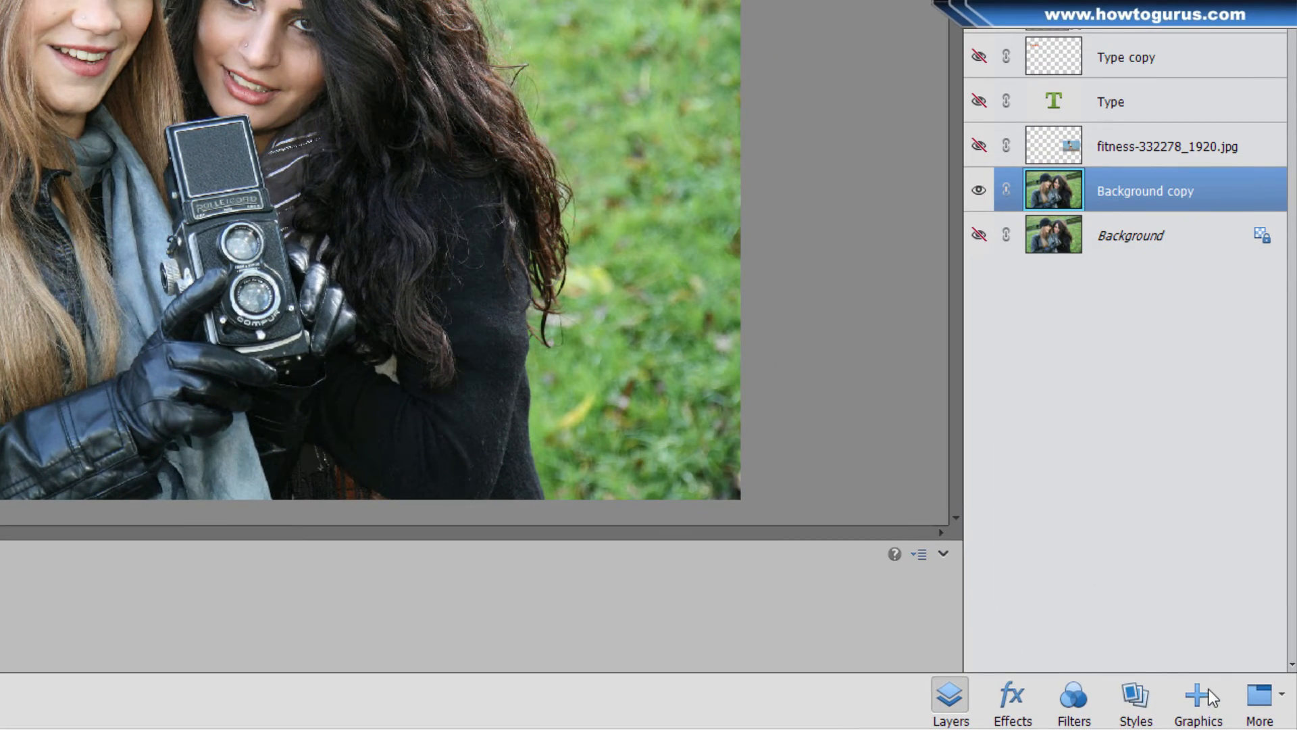
Step: Open the graphics library and look through its sorting options and content types, keeping Backgrounds by type
{"action": "left_click", "coordinate": [1197, 703]}
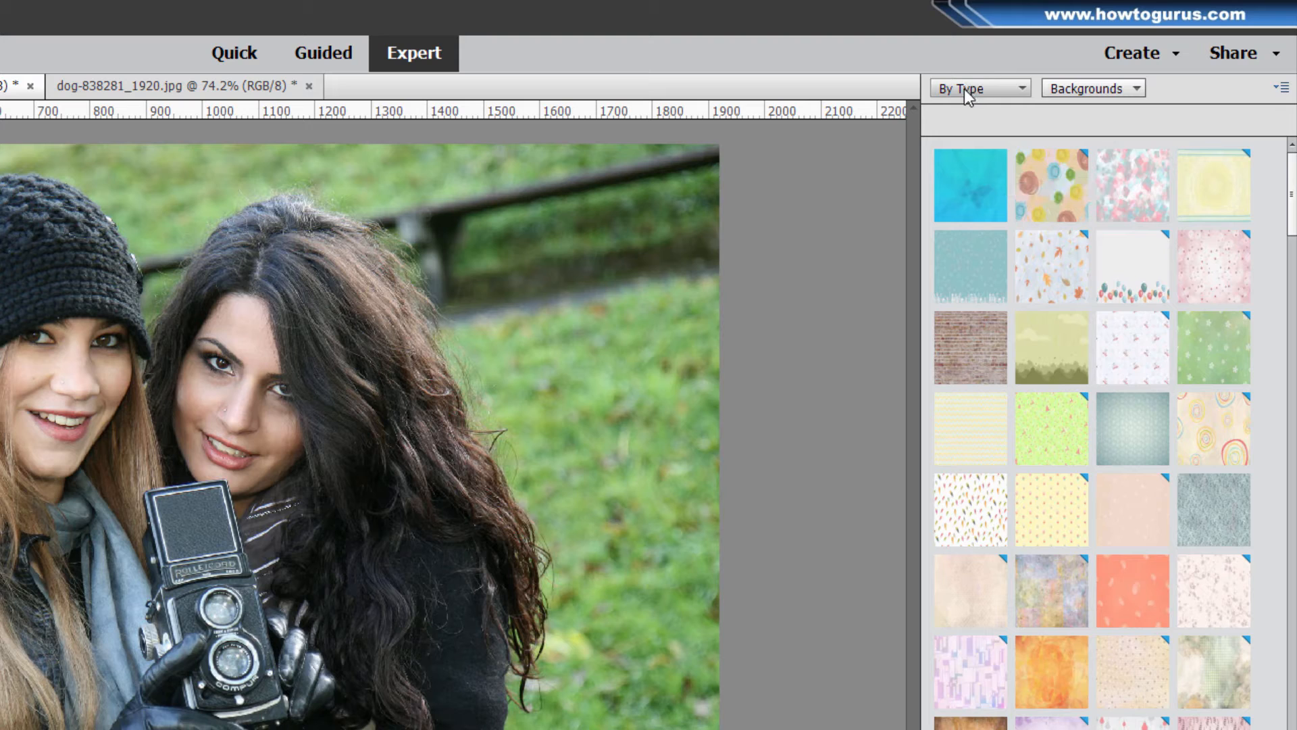
{"action": "left_click", "coordinate": [965, 89]}
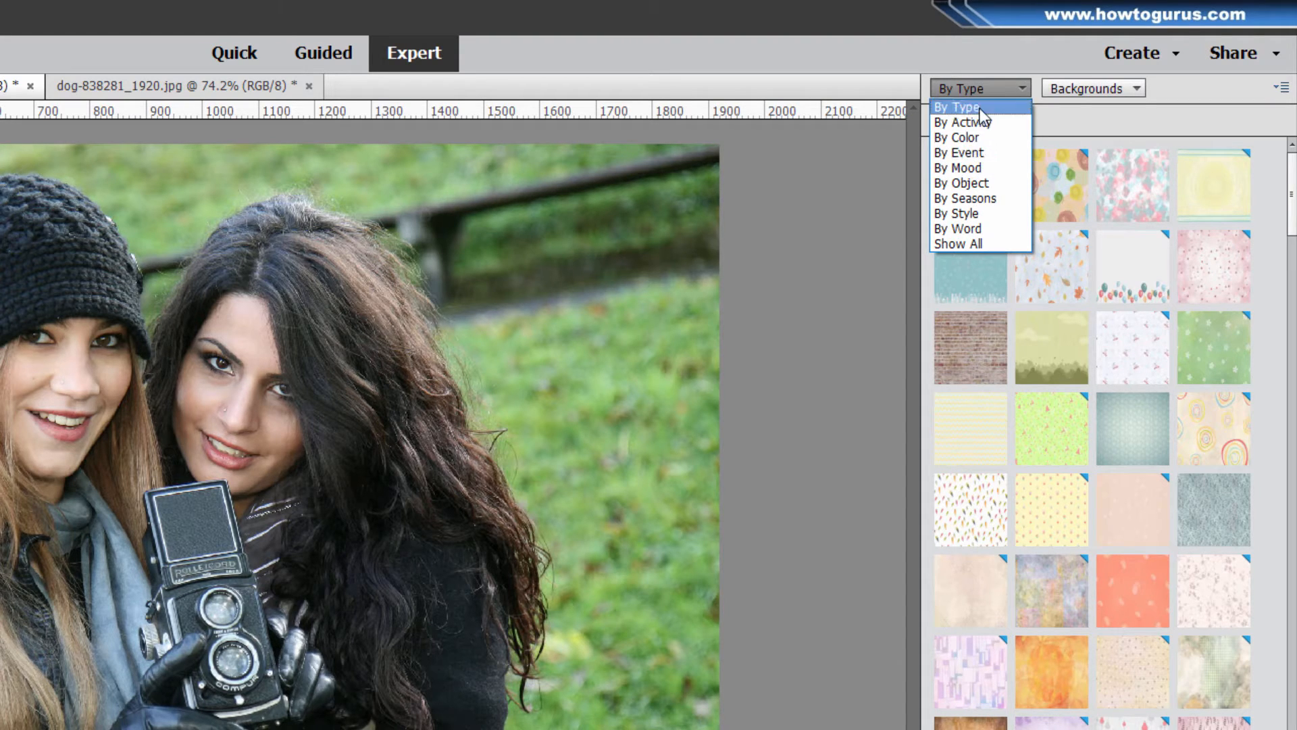
{"action": "left_click", "coordinate": [978, 107]}
{"action": "left_click", "coordinate": [1109, 89]}
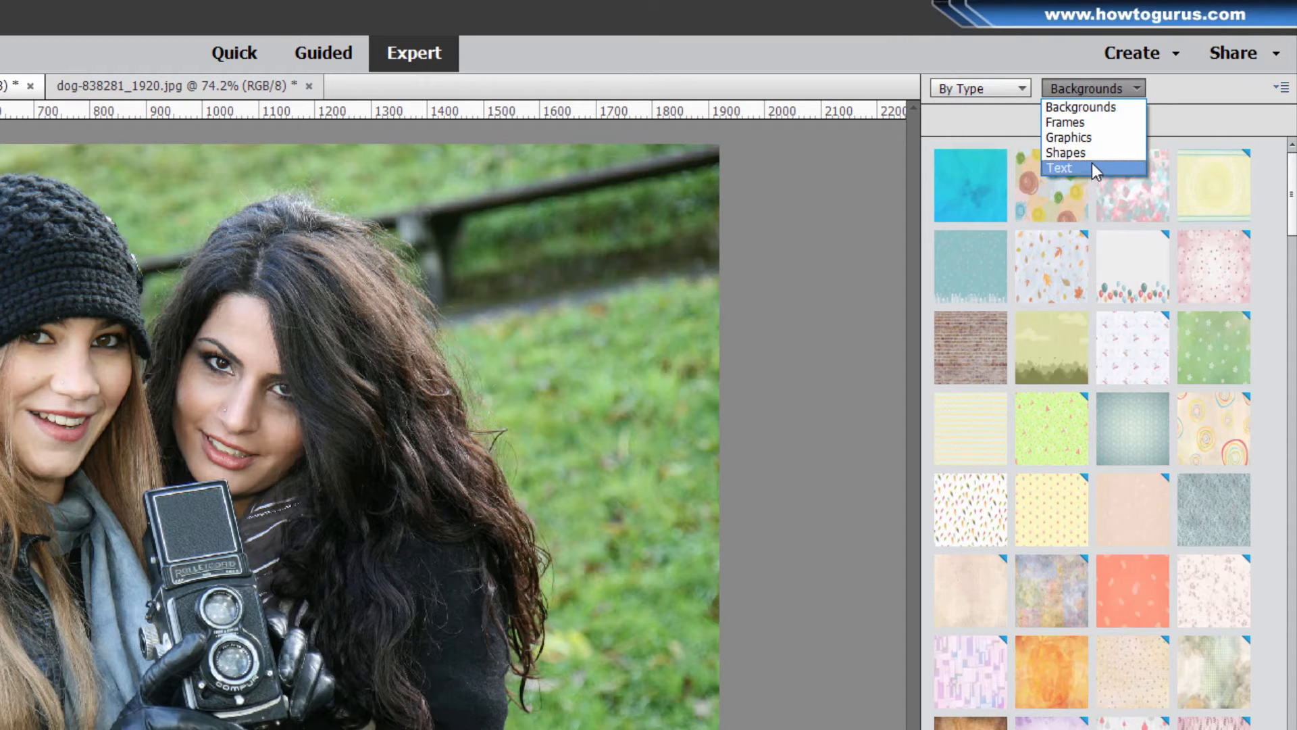
{"action": "left_click", "coordinate": [1181, 128]}
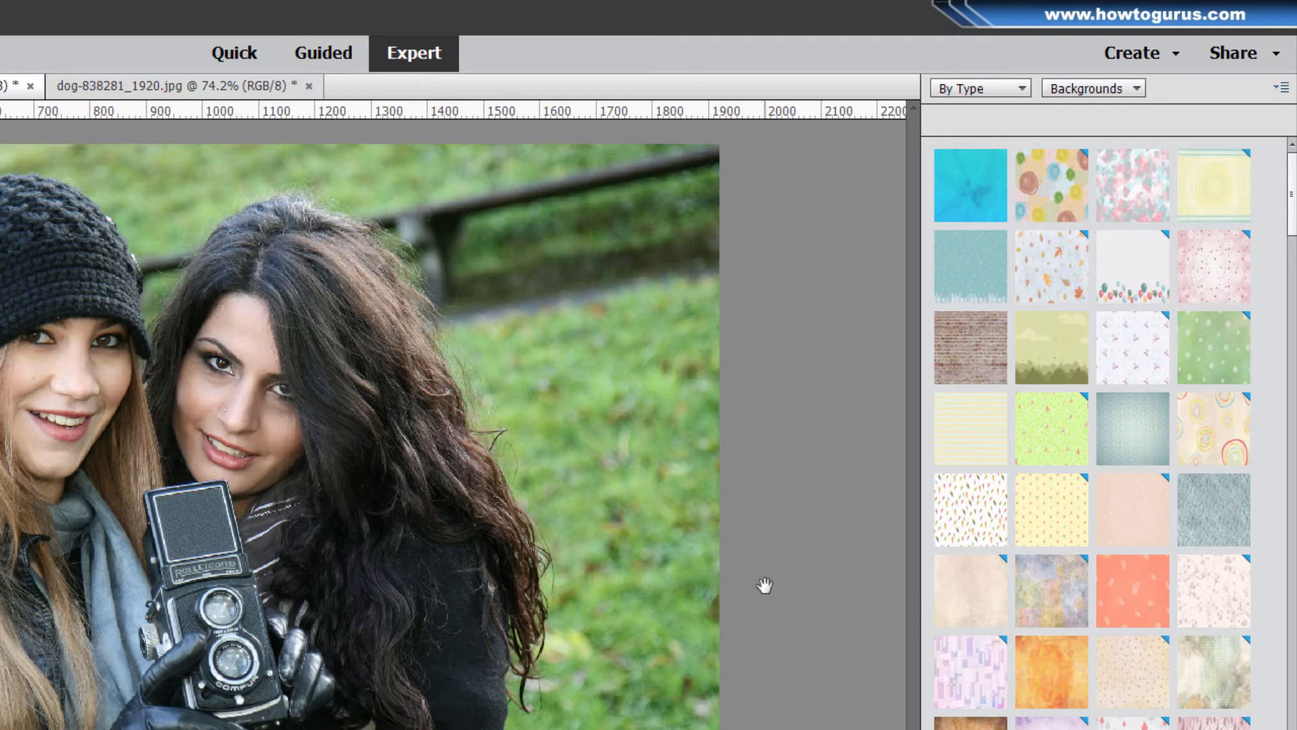
Step: Show the fitness-332278_1920.jpg layer, hide Background copy, and move the fitness photo toward the middle of the canvas
{"action": "key", "text": "F11"}
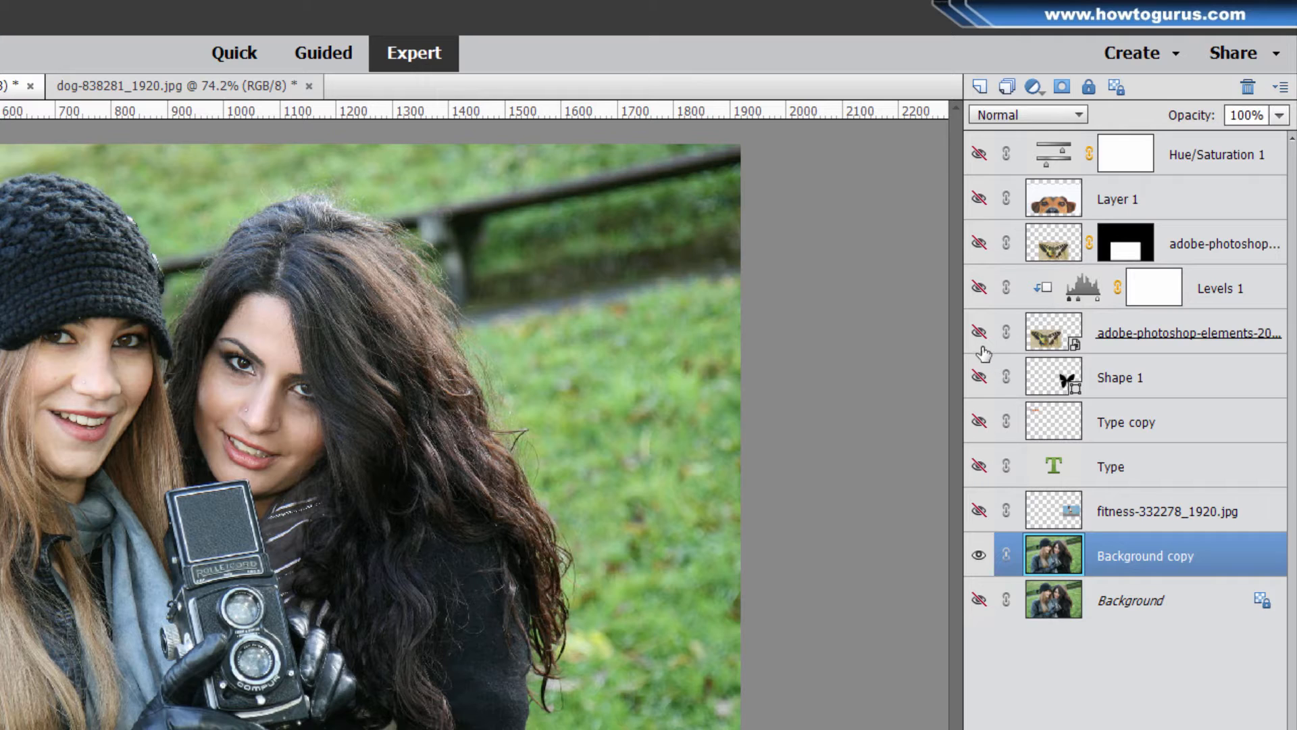
{"action": "left_click", "coordinate": [978, 511]}
{"action": "left_click", "coordinate": [978, 554]}
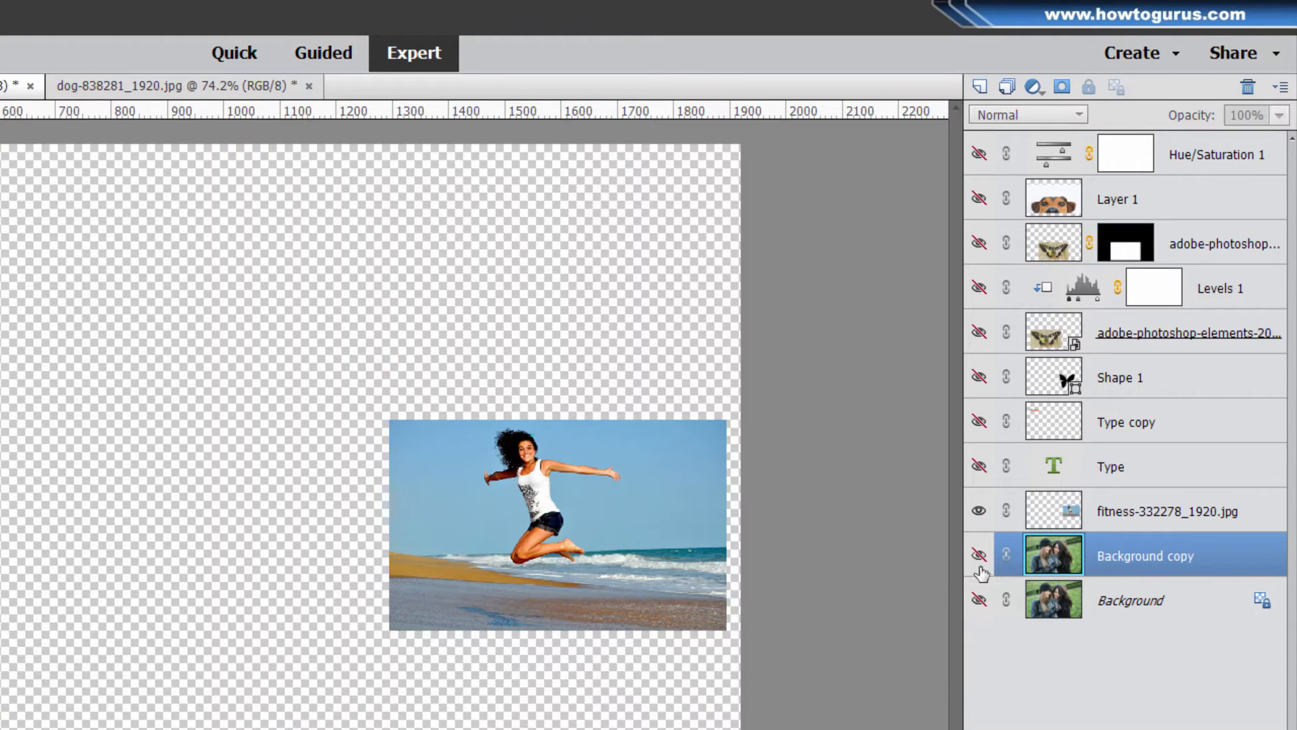
{"action": "left_click", "coordinate": [658, 543]}
{"action": "left_click_drag", "start_coordinate": [658, 544], "coordinate": [311, 523]}
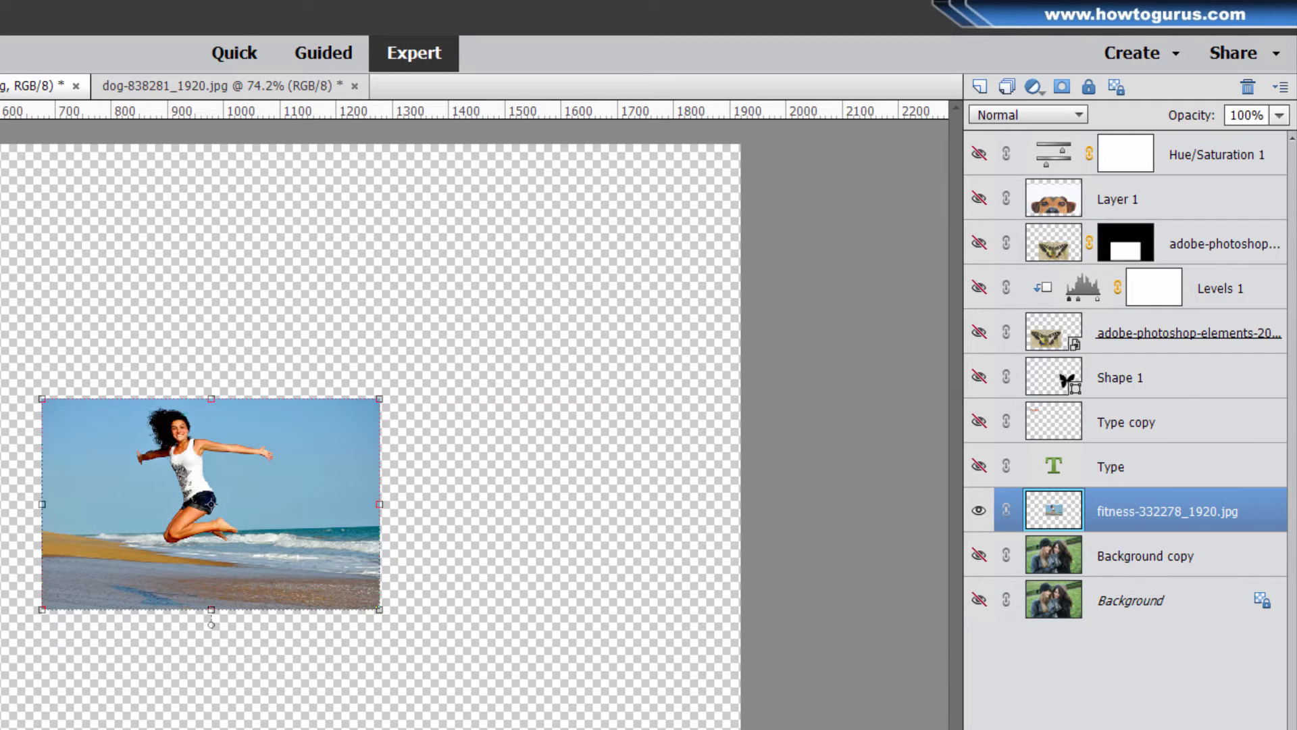
Step: Apply the Christmas Pattern background from the graphics library and replace it with the purple starry background
{"action": "key", "text": "F7"}
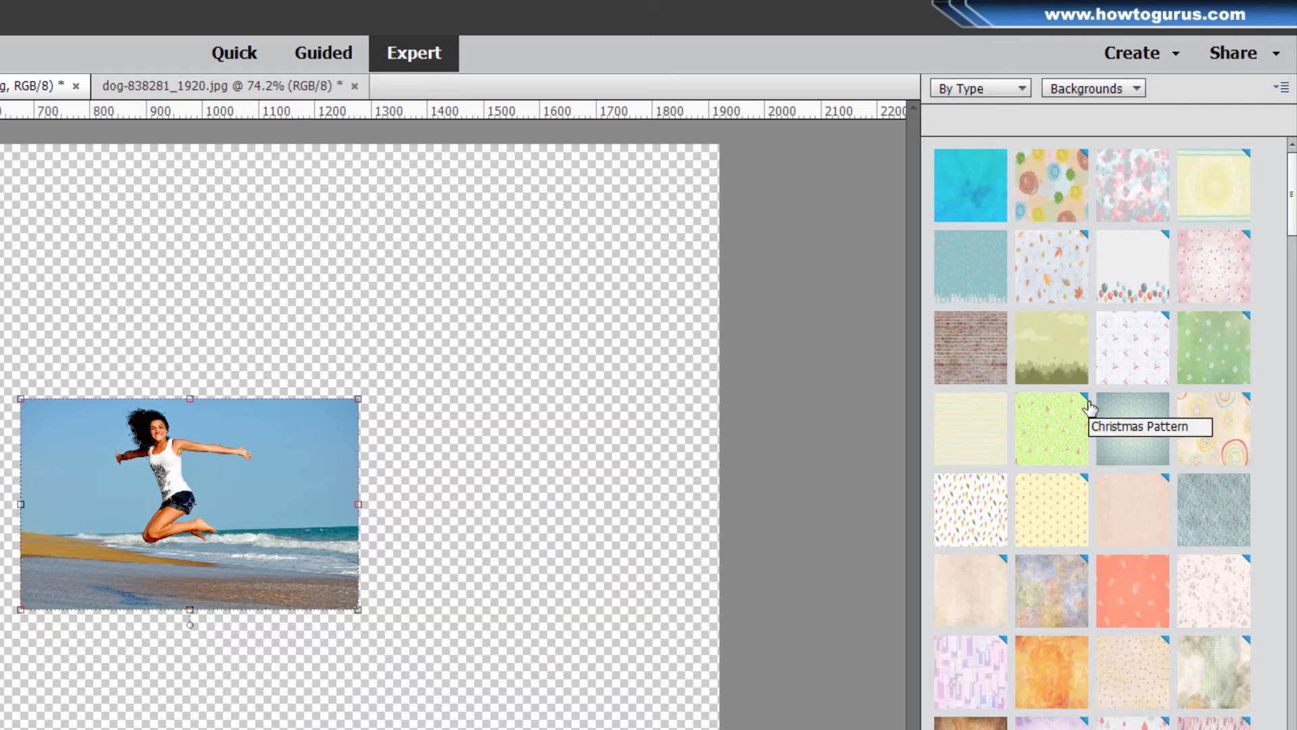
{"action": "double_click", "coordinate": [1054, 430]}
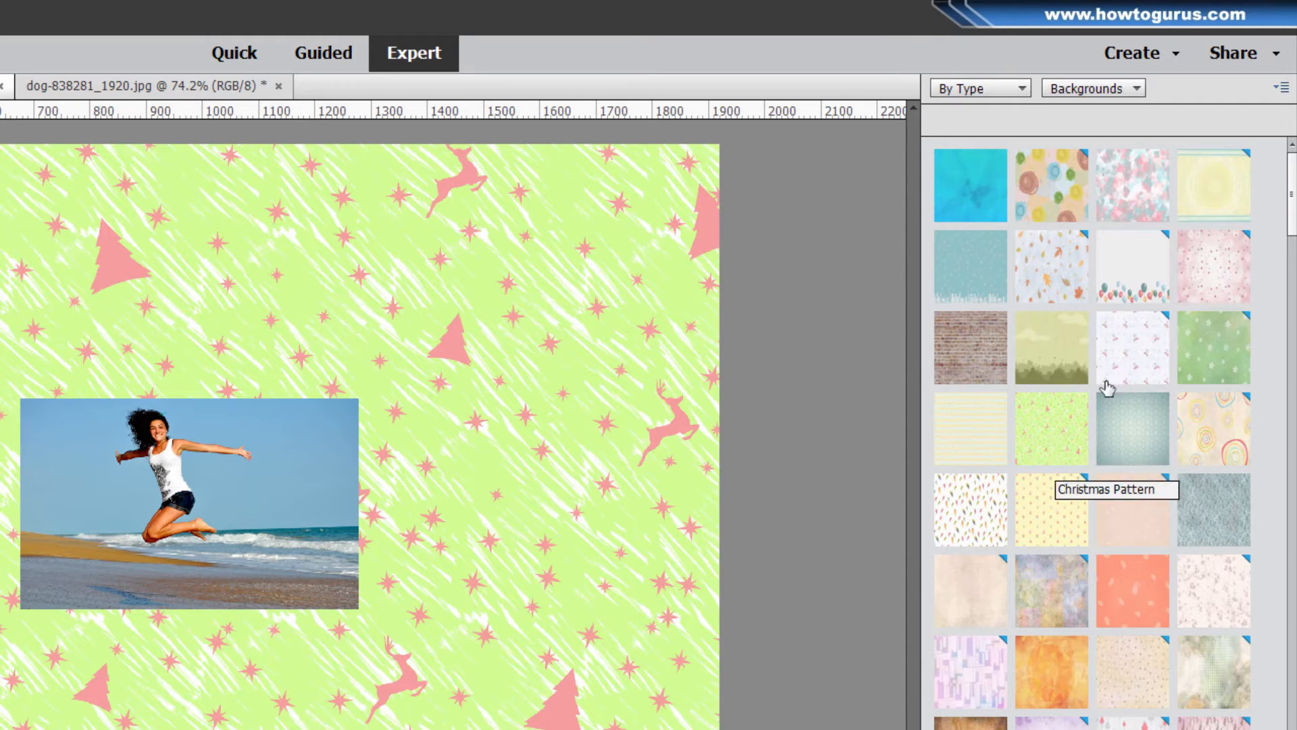
{"action": "double_click", "coordinate": [1065, 341]}
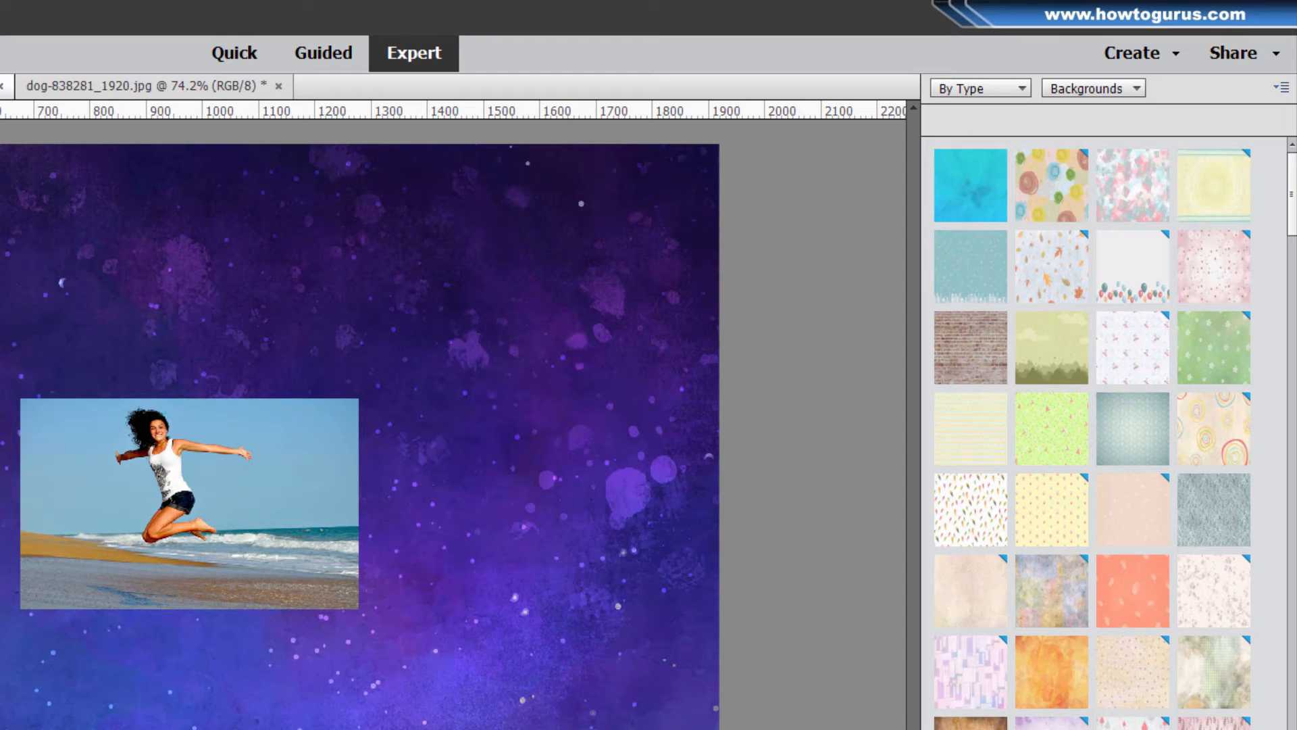
Step: Duplicate the purple Background layer as Background copy 2 and hide the copy
{"action": "left_click", "coordinate": [979, 728]}
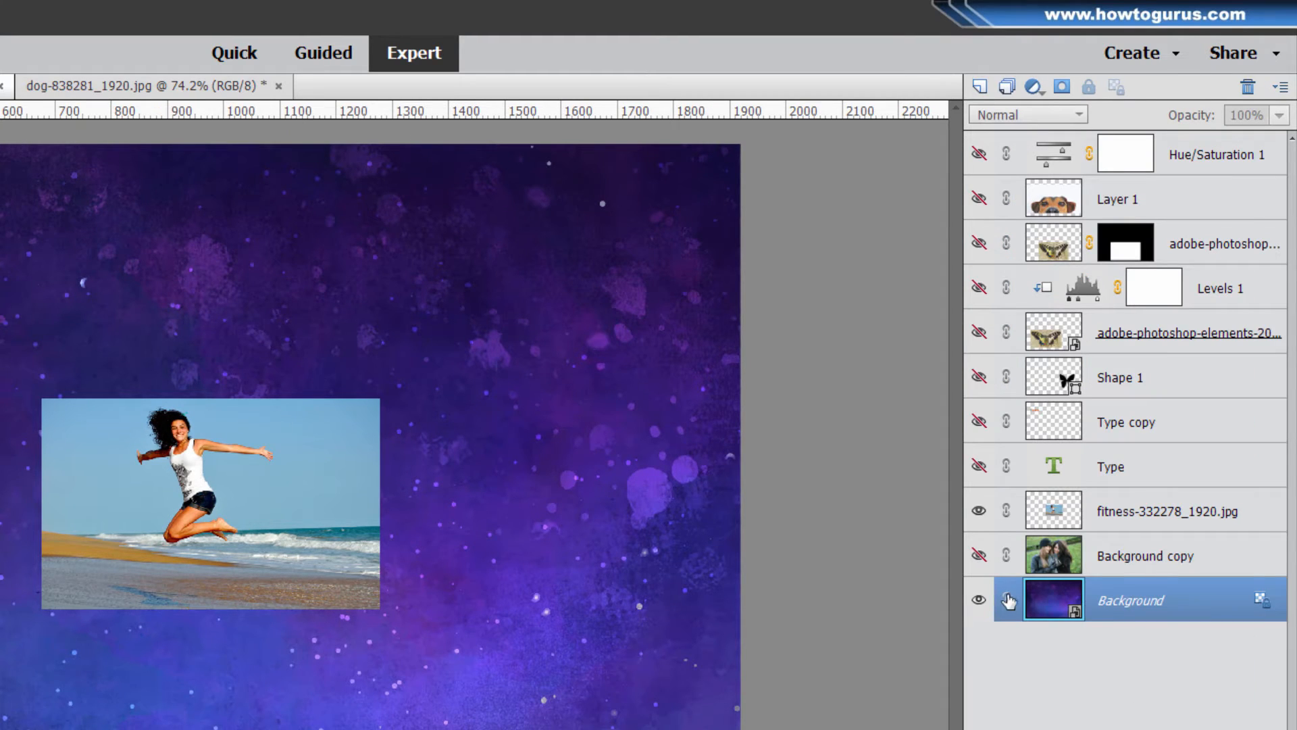
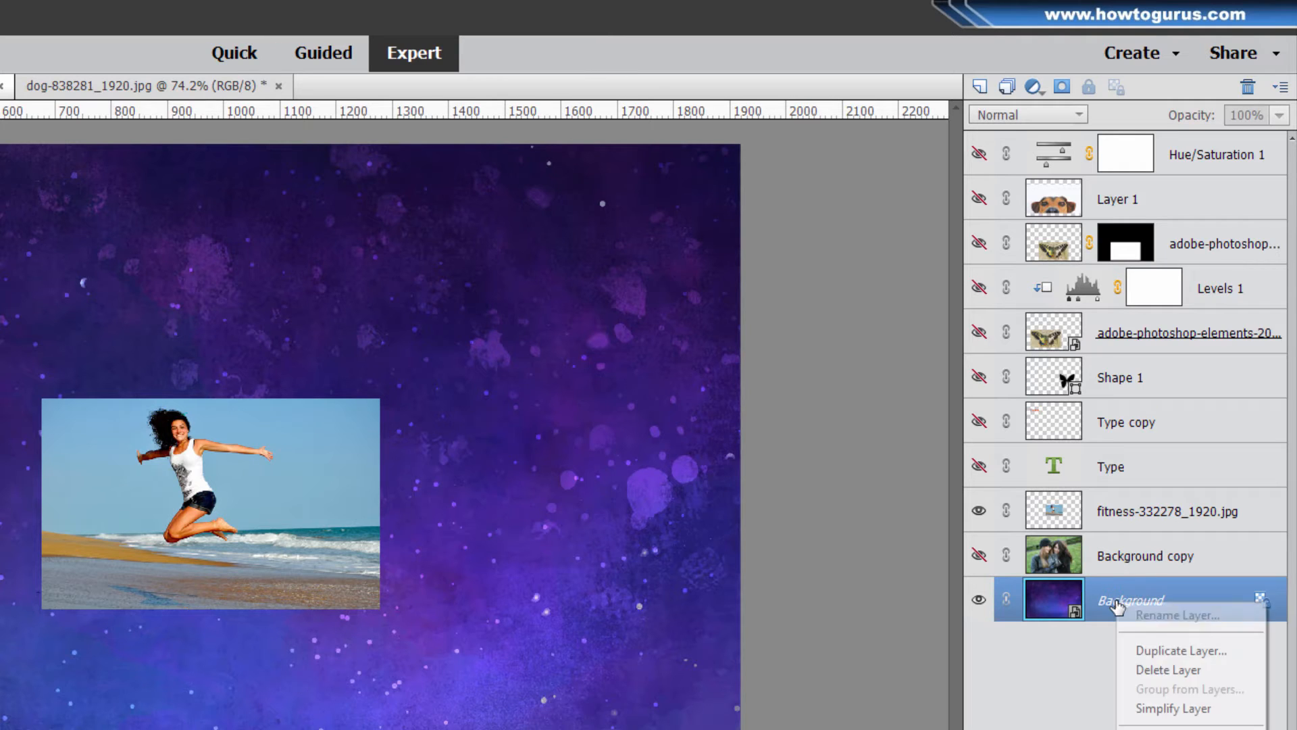
{"action": "right_click", "coordinate": [1117, 605]}
{"action": "left_click", "coordinate": [1154, 650]}
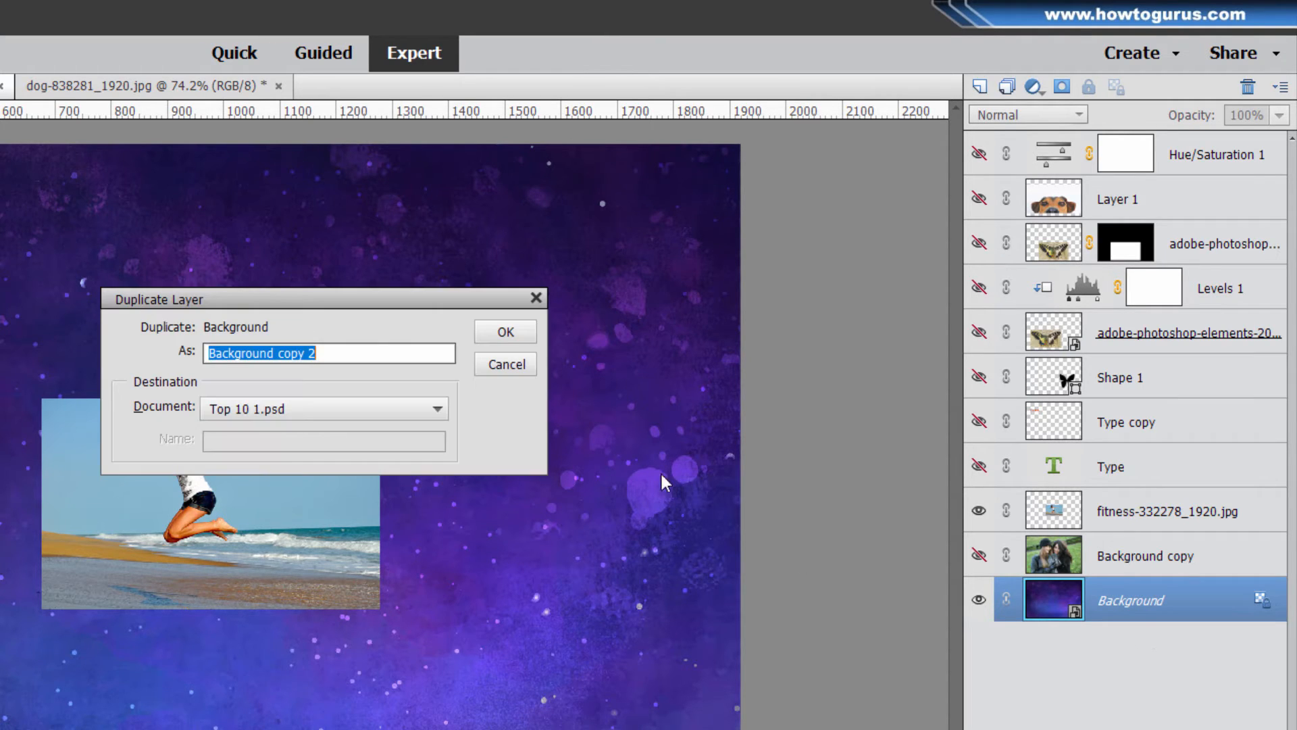
{"action": "left_click", "coordinate": [526, 335]}
{"action": "left_click", "coordinate": [979, 599]}
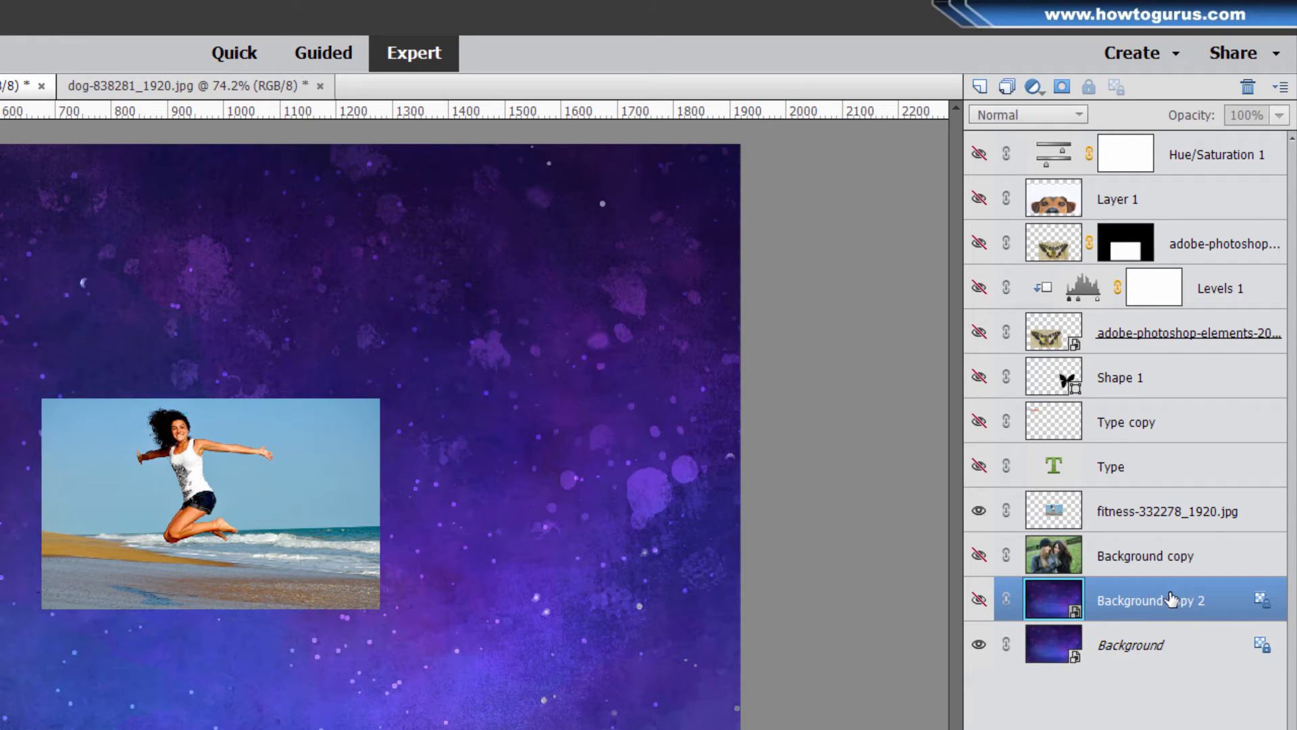
Step: Apply the turquoise geometric background from the graphics library and duplicate the Background layer as Background copy 3
{"action": "key", "text": "F7"}
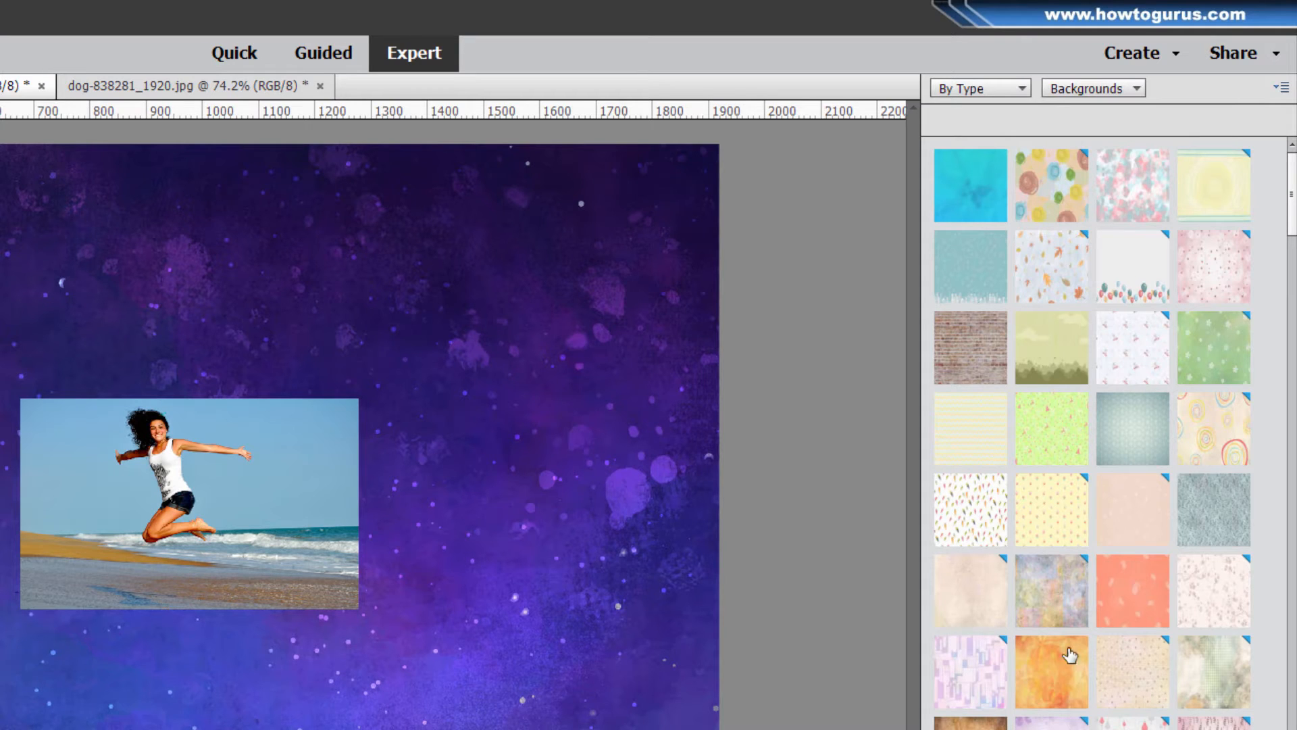
{"action": "double_click", "coordinate": [978, 186]}
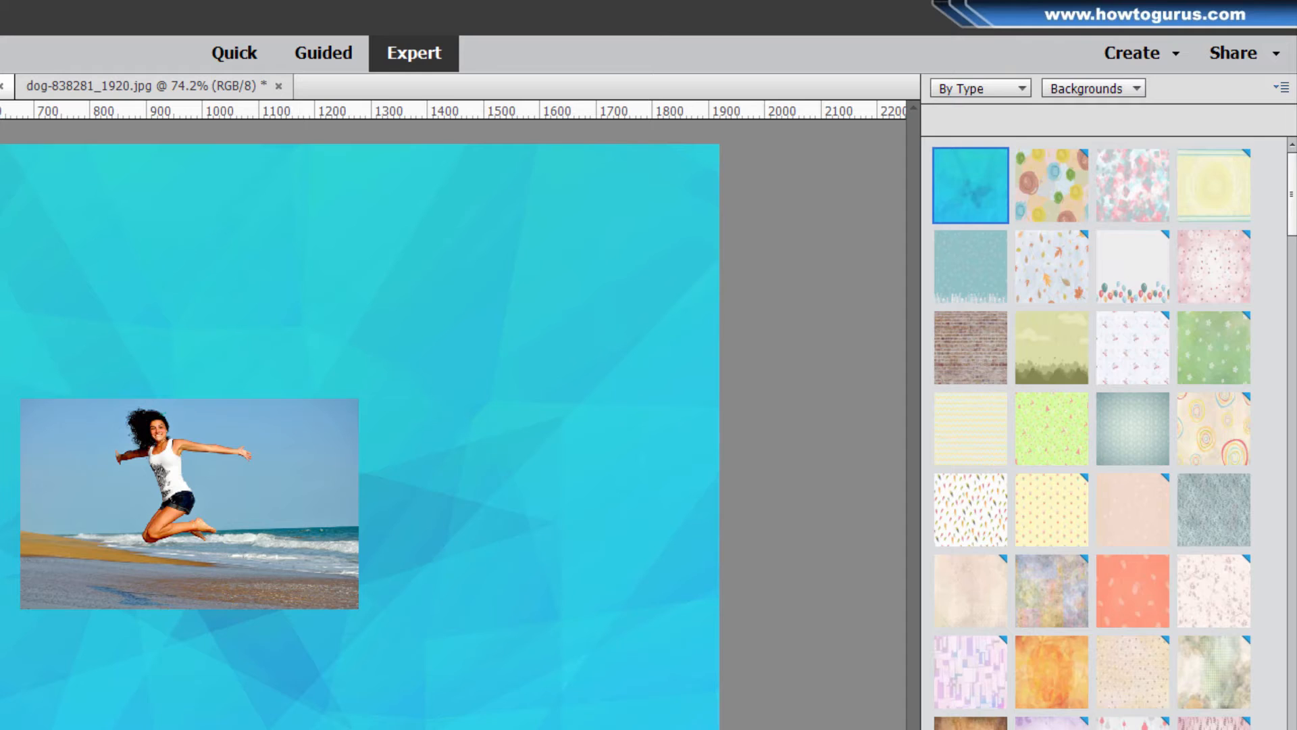
{"action": "key", "text": "F11"}
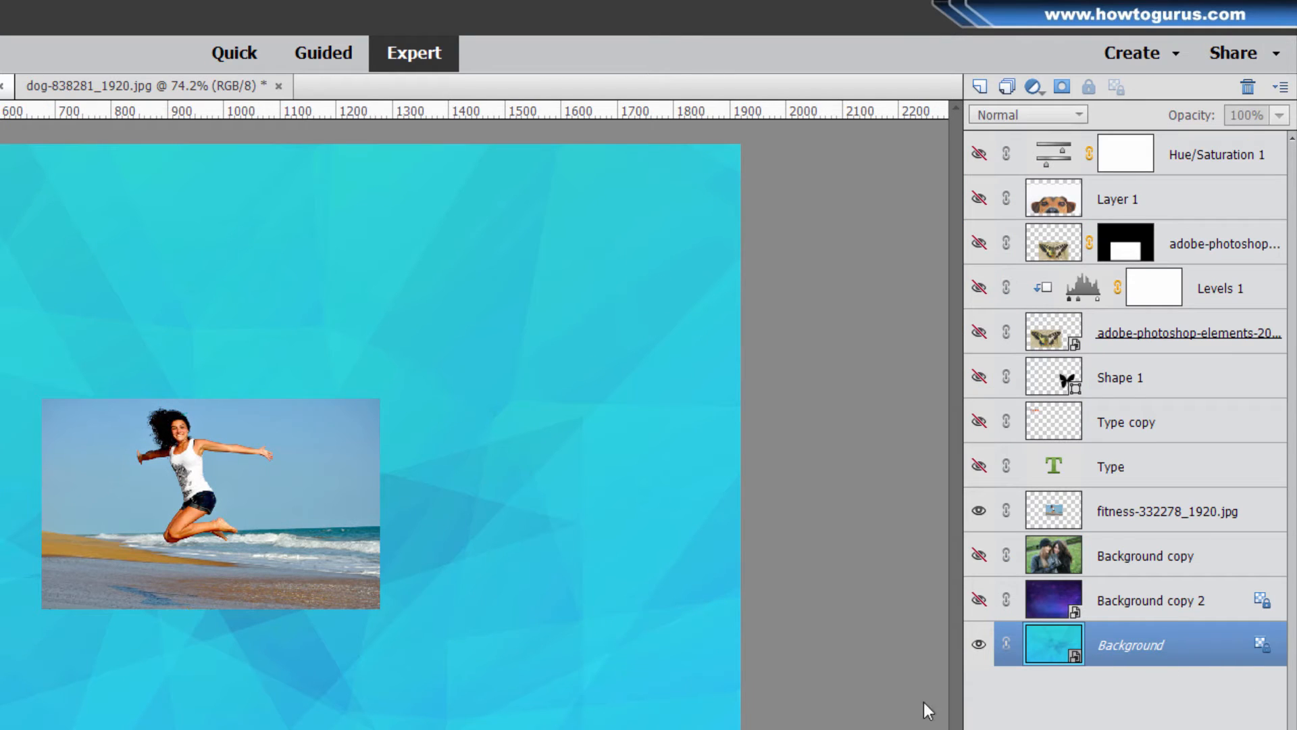
{"action": "right_click", "coordinate": [1130, 643]}
{"action": "left_click", "coordinate": [1175, 197]}
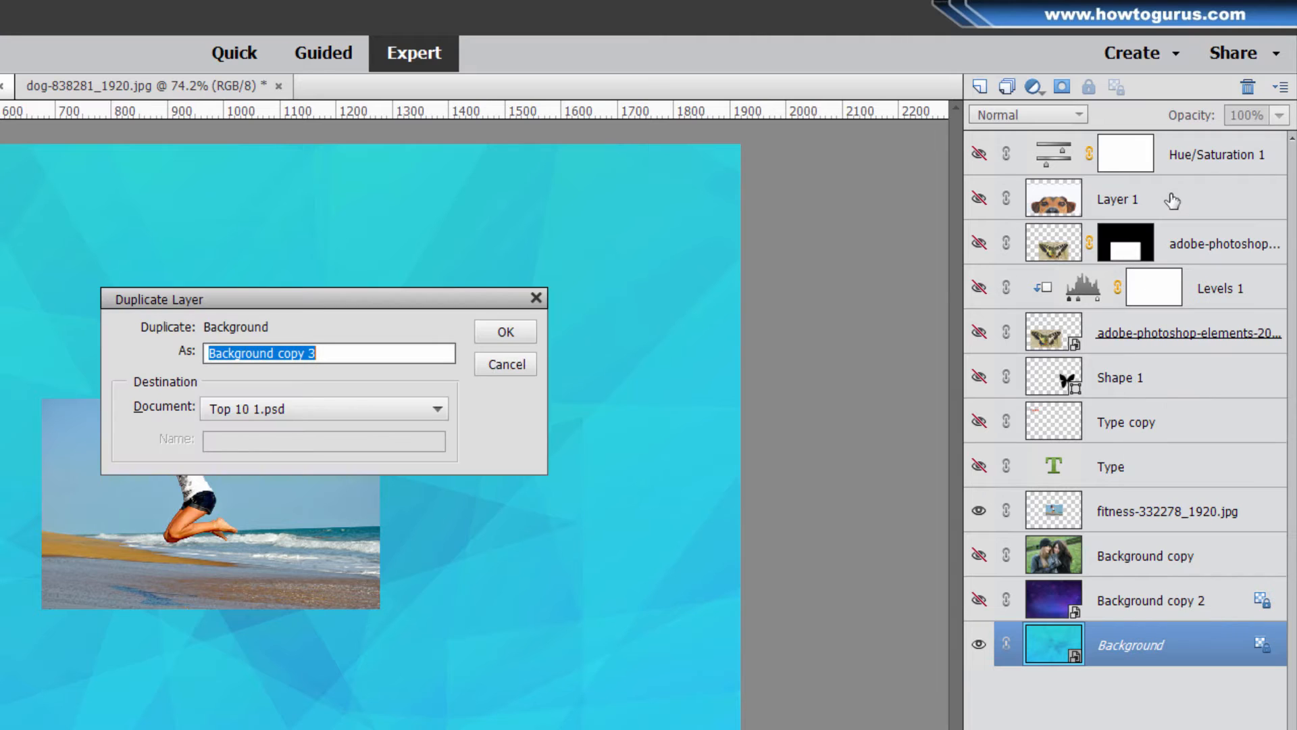
{"action": "left_click", "coordinate": [520, 333]}
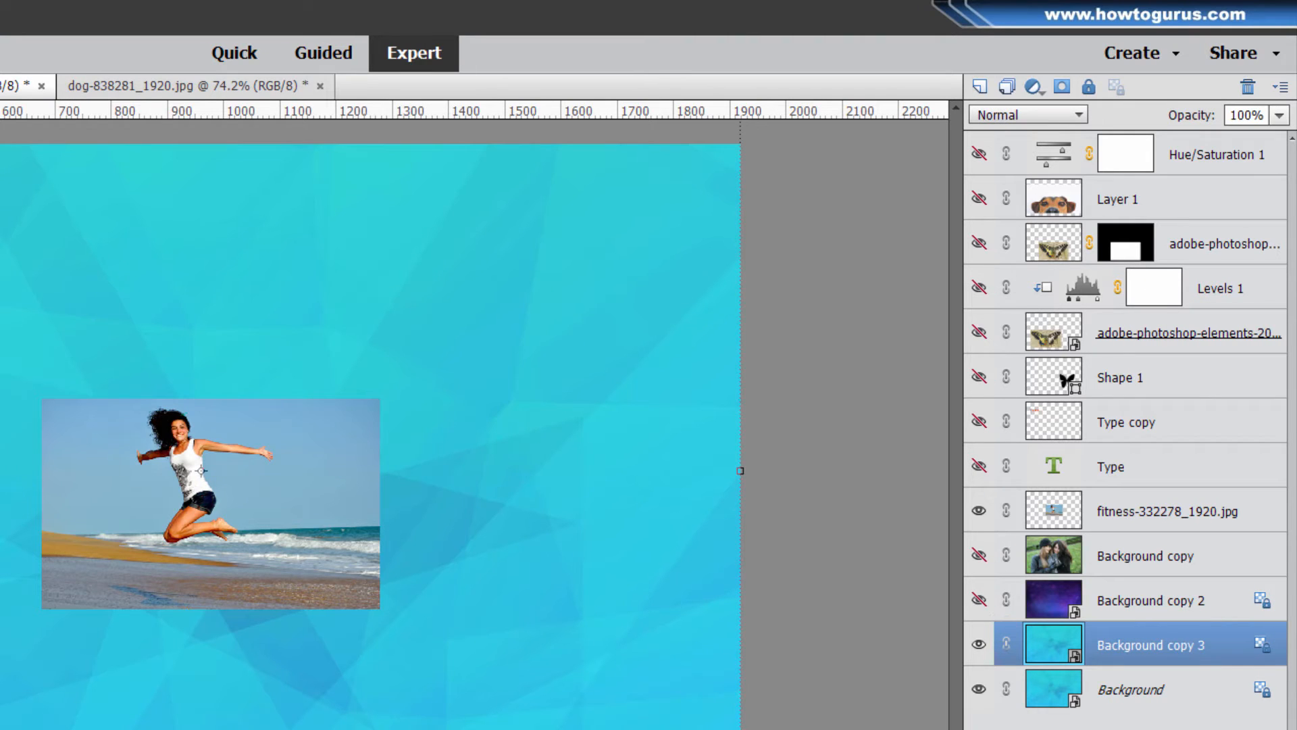
Step: Replace the Background with the multicolored swirl graphic and hide the Background copy 3 layer
{"action": "key", "text": "F7"}
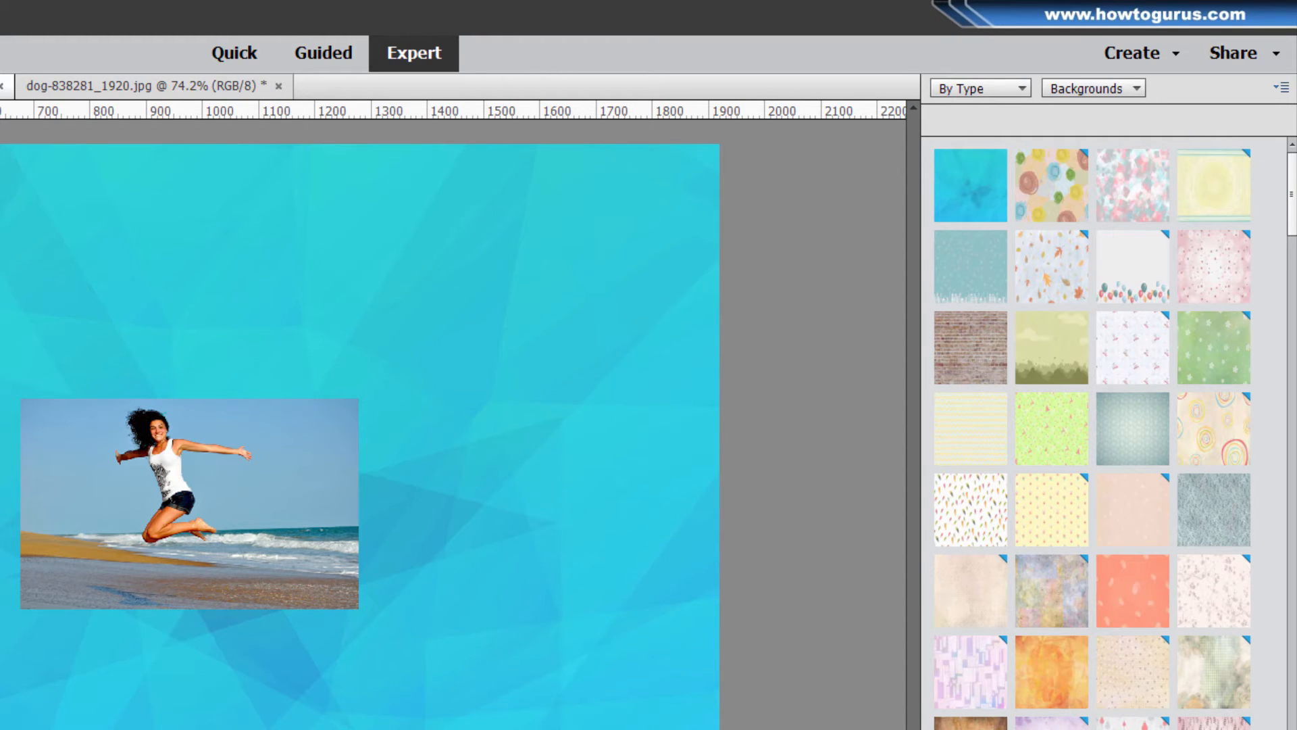
{"action": "key", "text": "F7"}
{"action": "left_click", "coordinate": [979, 644]}
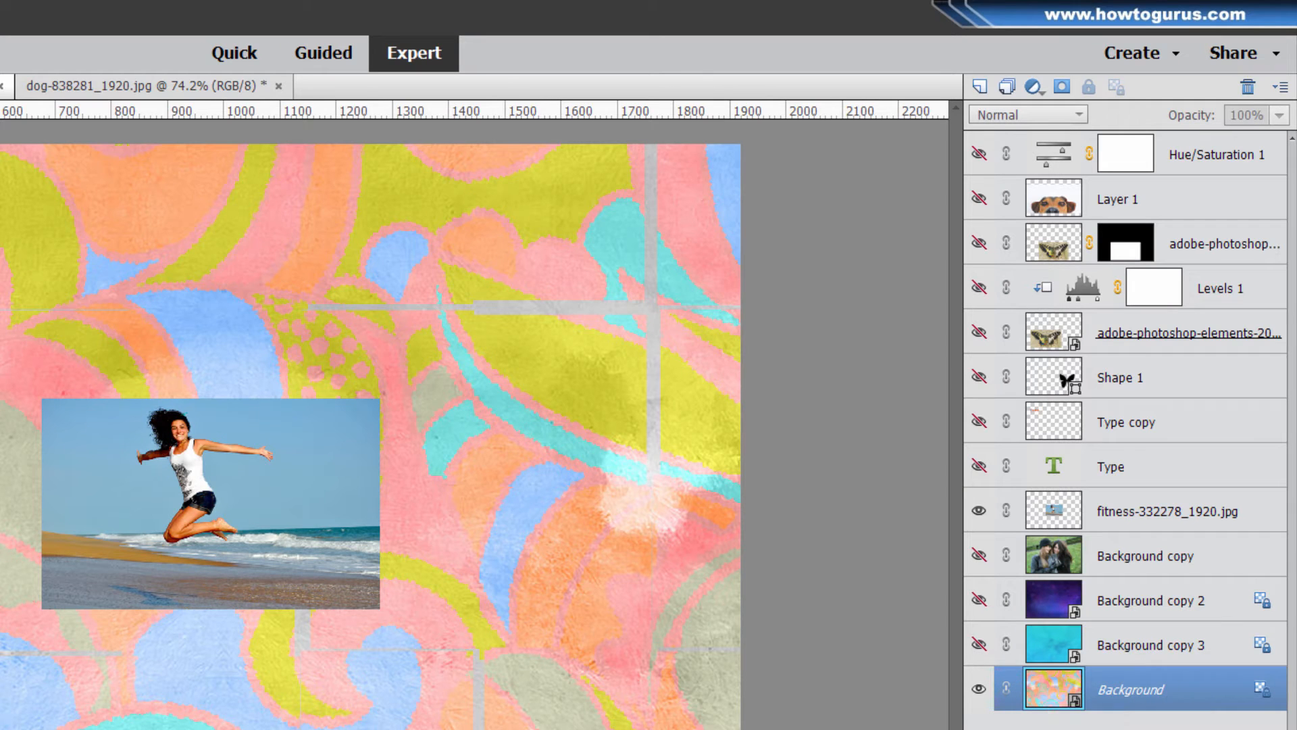
Step: Switch the graphics library to Frames and add the blue and yellow frame with pink tape to the document
{"action": "key", "text": "F7"}
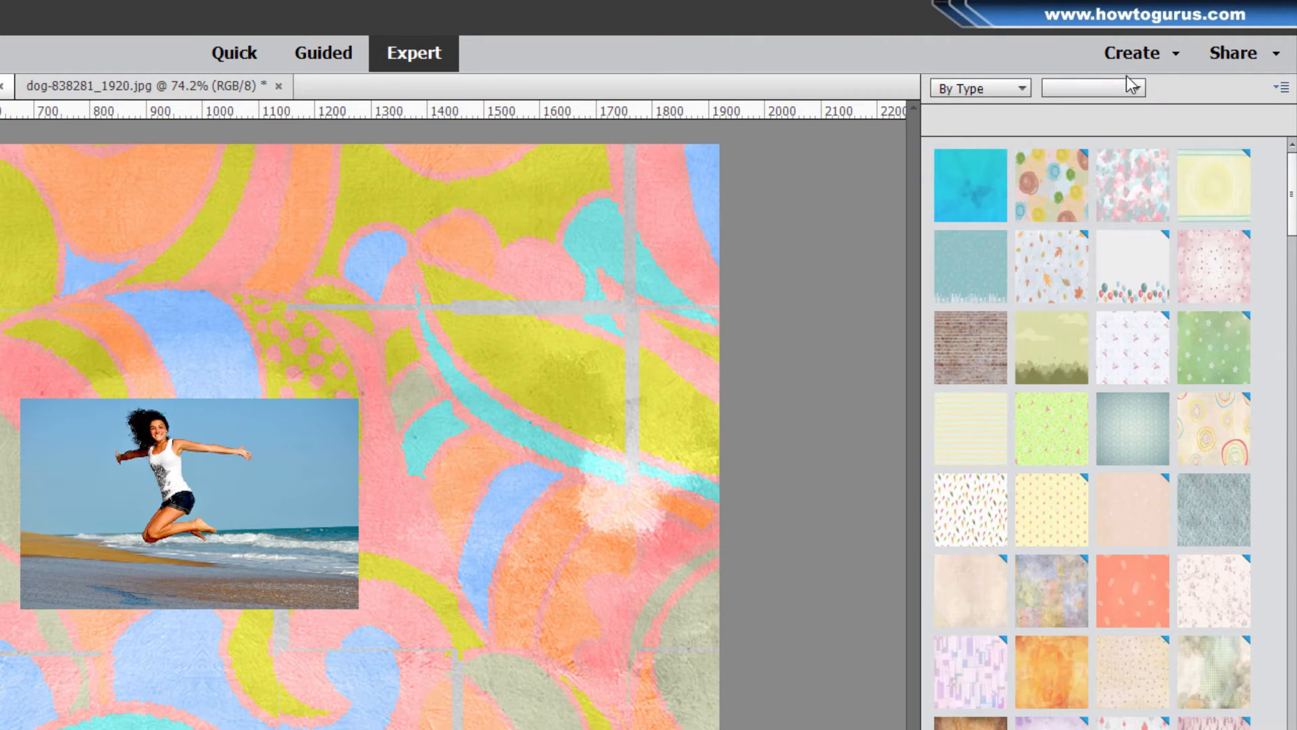
{"action": "left_click", "coordinate": [1108, 87]}
{"action": "left_click", "coordinate": [1090, 125]}
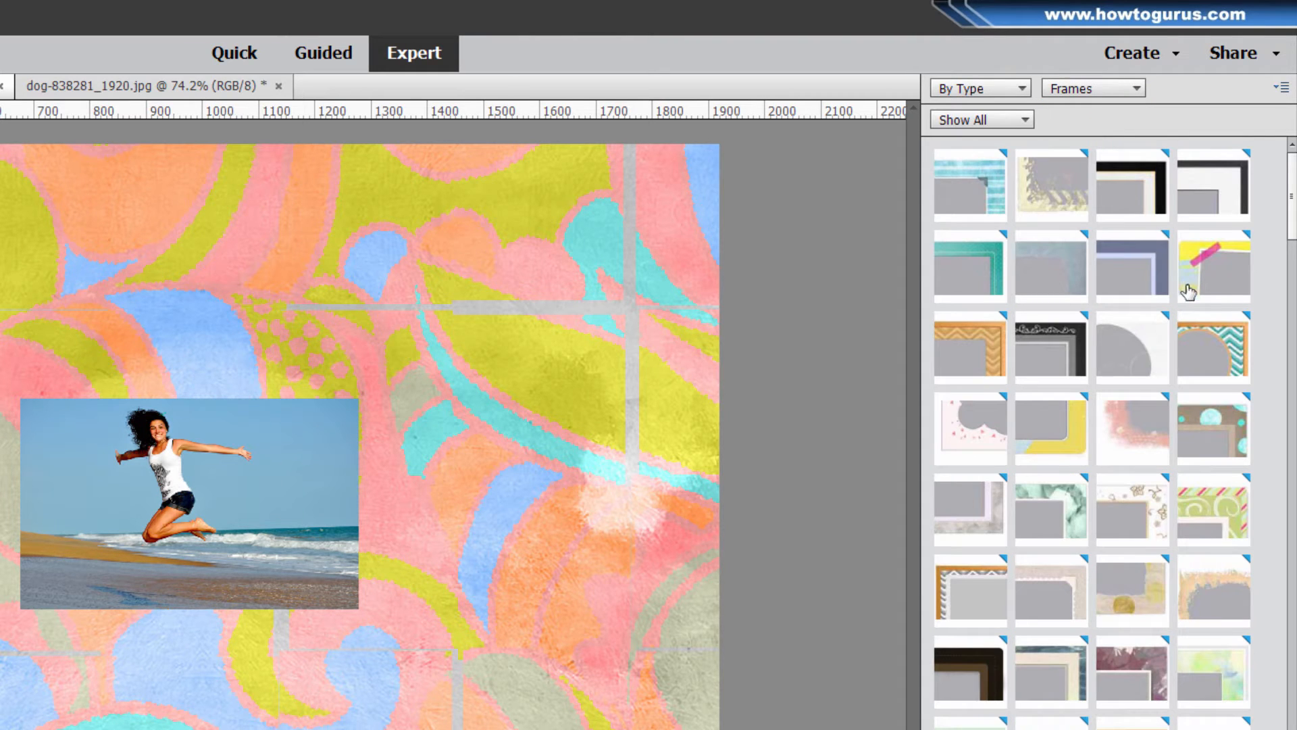
{"action": "double_click", "coordinate": [1228, 268]}
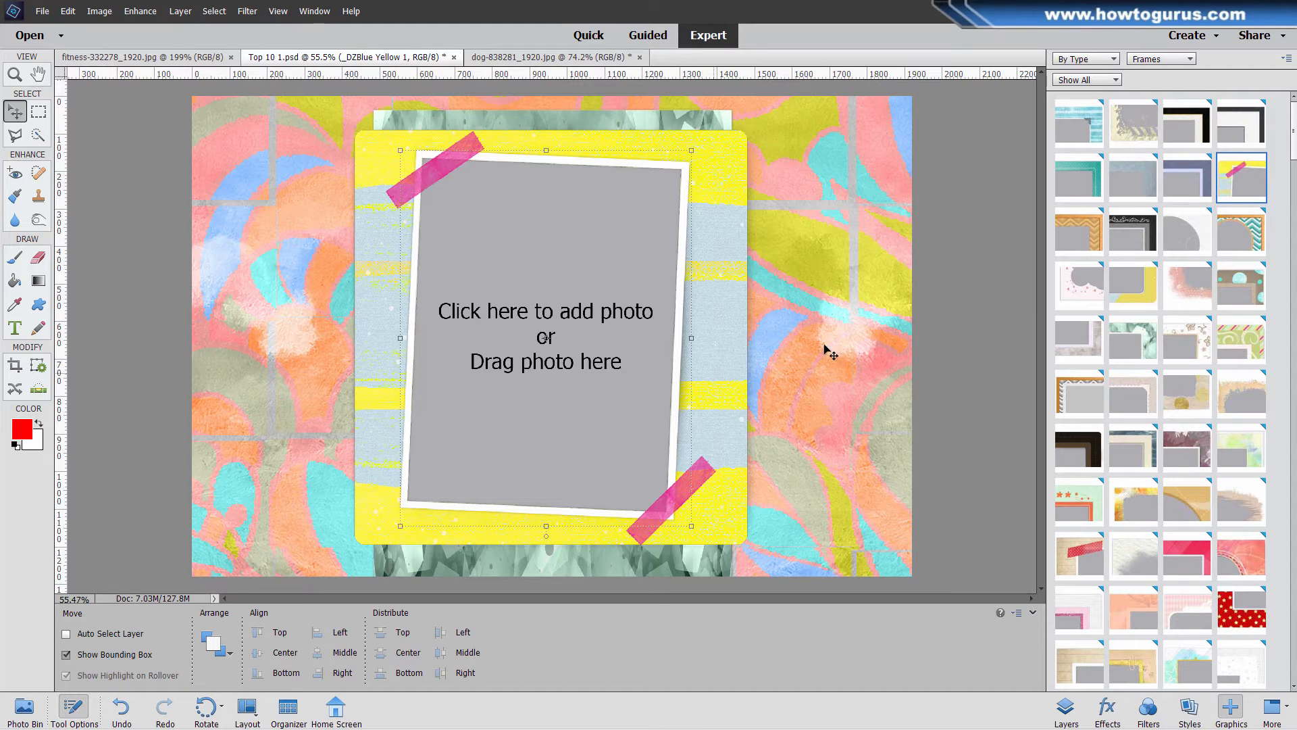
Step: Place the eagle photo add-image-to-layer.bmp in the frame and shift it slightly left within the opening
{"action": "left_click", "coordinate": [549, 333]}
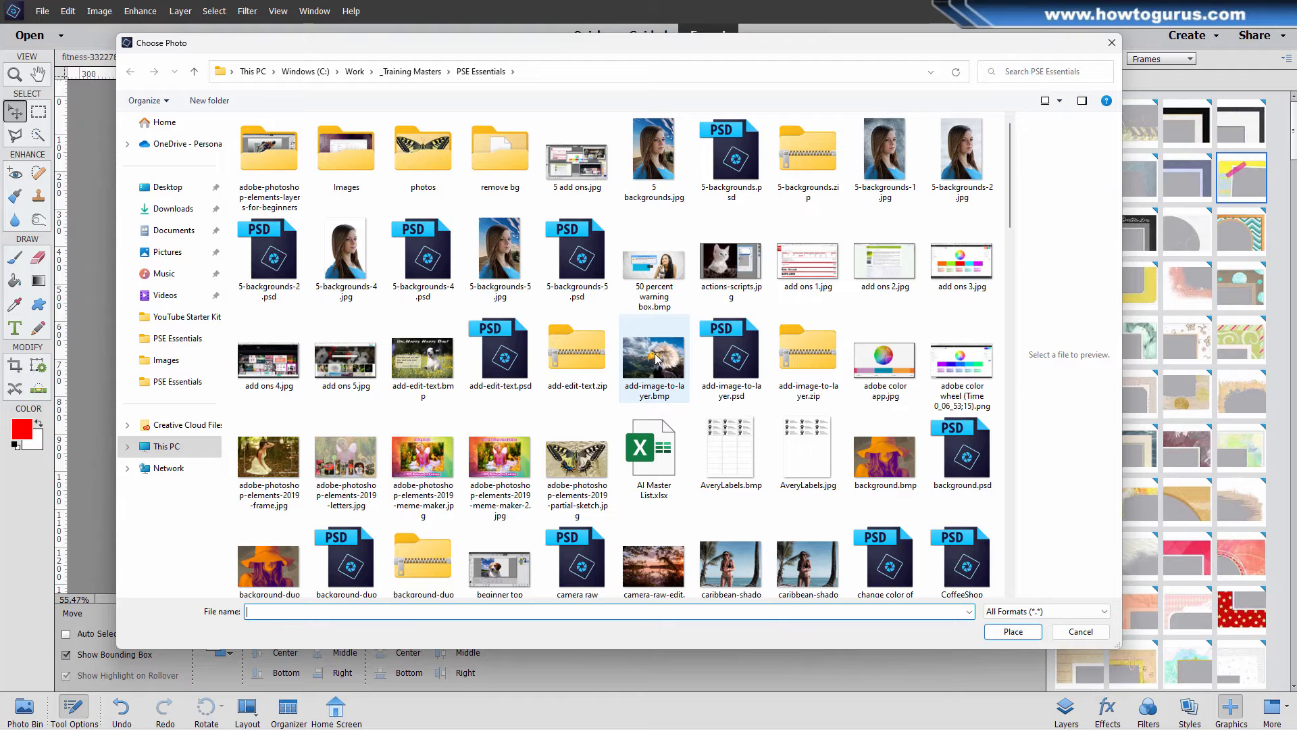
{"action": "left_click", "coordinate": [657, 358]}
{"action": "left_click", "coordinate": [1011, 631]}
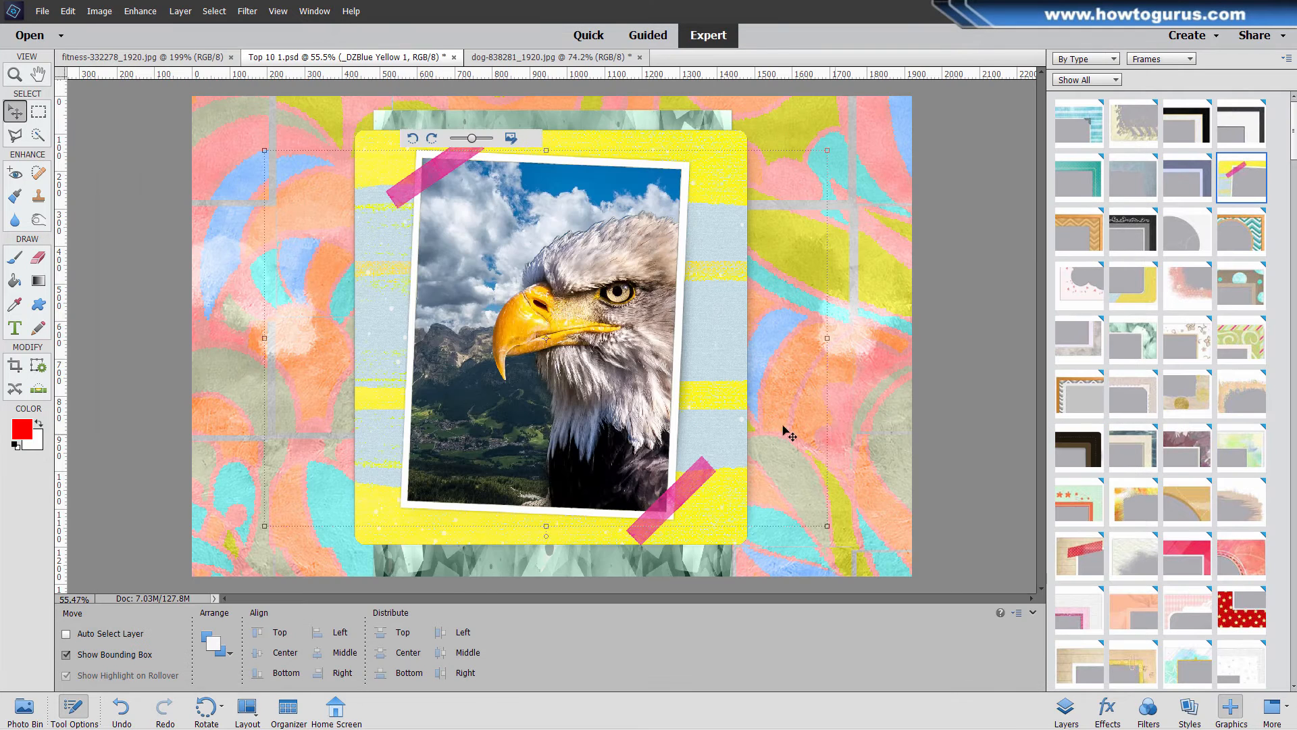
{"action": "left_click_drag", "start_coordinate": [560, 360], "coordinate": [593, 363]}
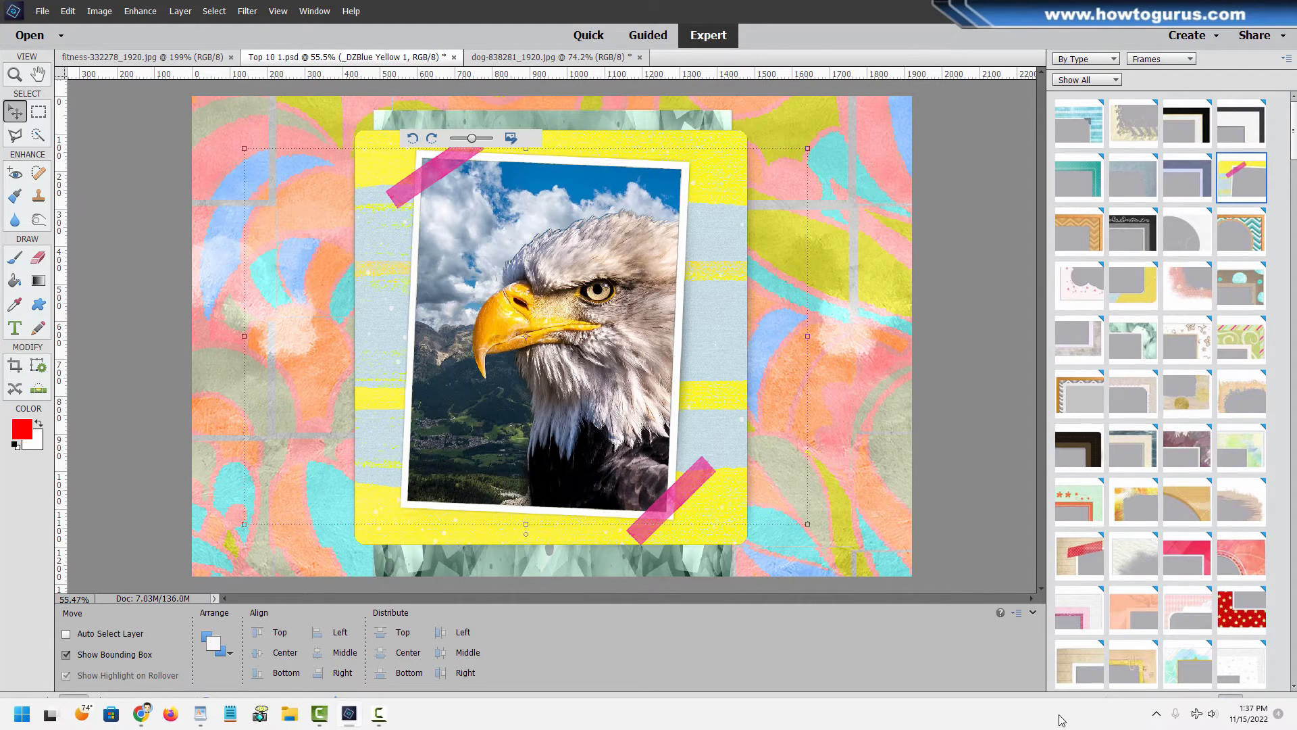
Step: Examine the three layers in the _DZBlue Yellow 1 frame group by toggling each one's visibility, and collapse the group
{"action": "left_click", "coordinate": [1066, 707]}
{"action": "left_click", "coordinate": [1085, 357]}
{"action": "left_click", "coordinate": [1085, 357]}
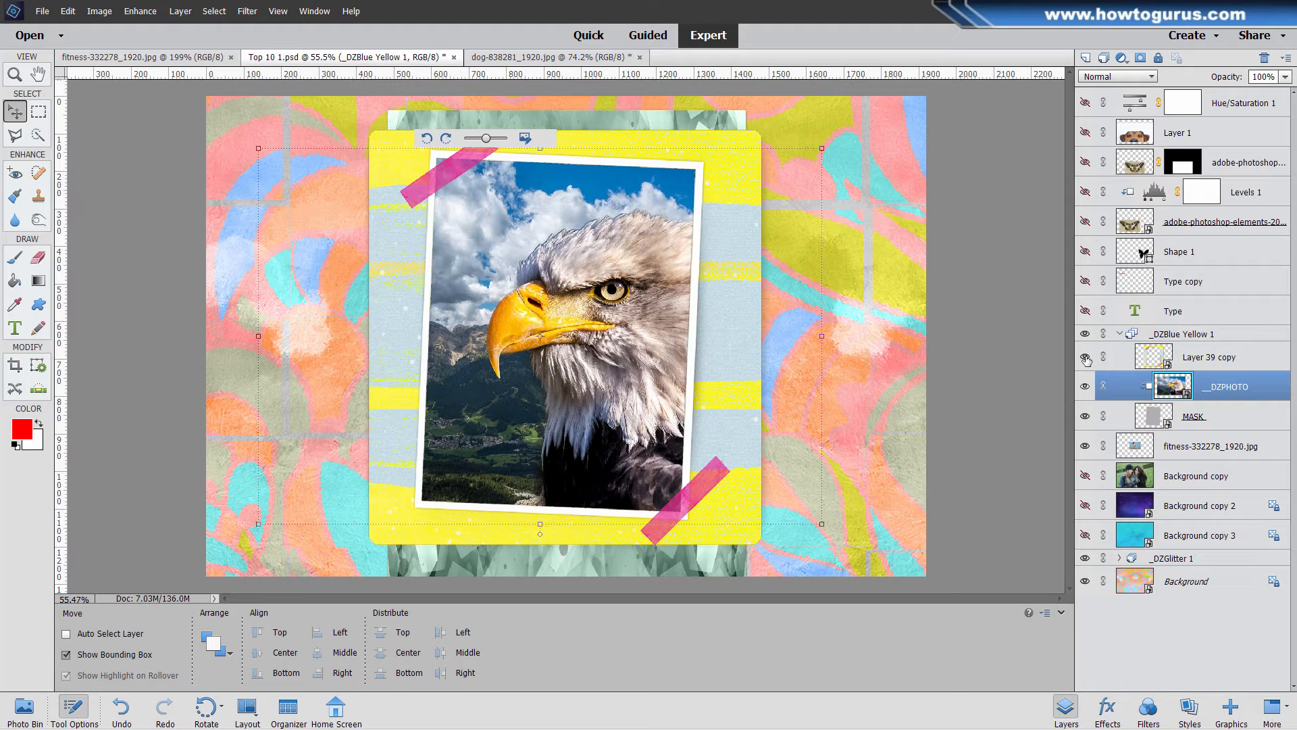
{"action": "left_click", "coordinate": [1085, 387]}
{"action": "left_click", "coordinate": [1085, 386]}
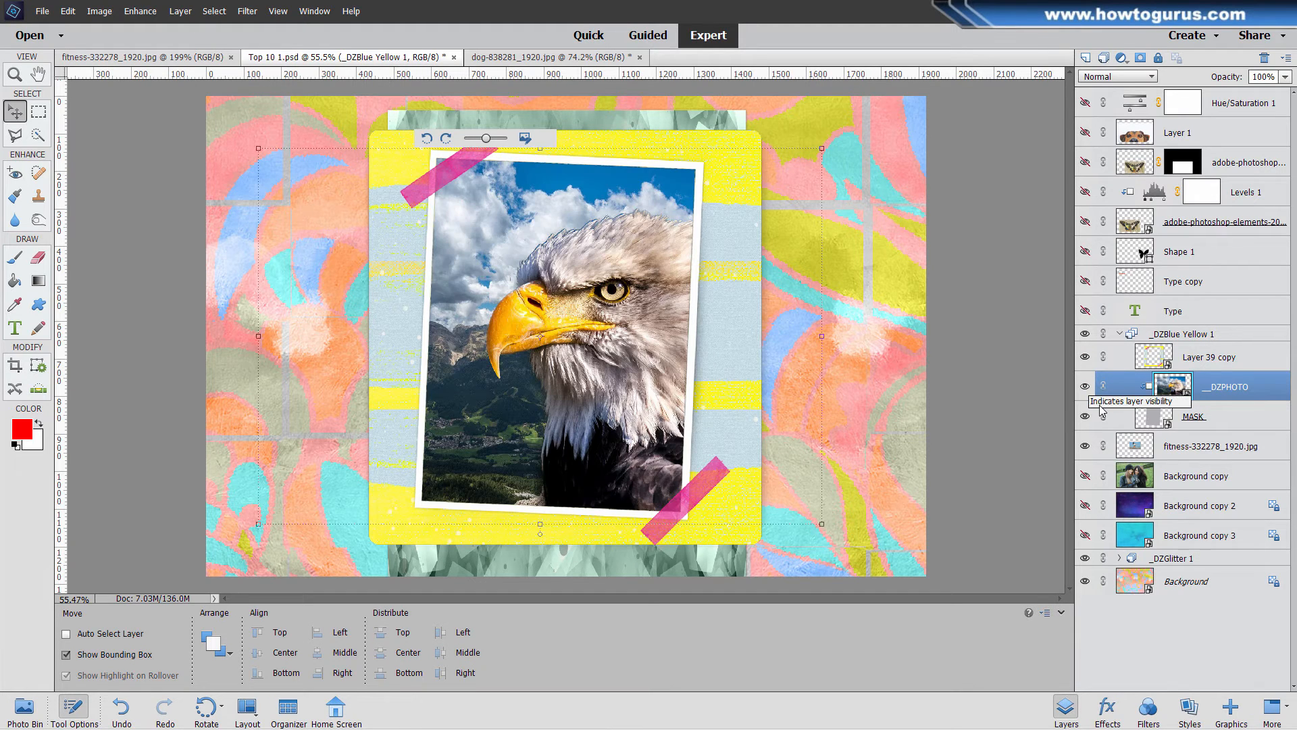
{"action": "left_click", "coordinate": [1085, 417]}
{"action": "left_click", "coordinate": [1085, 416]}
{"action": "left_click", "coordinate": [1119, 334]}
Step: Switch the graphics library to the Graphics category and add the Black Cat graphic to the document
{"action": "left_click", "coordinate": [1234, 705]}
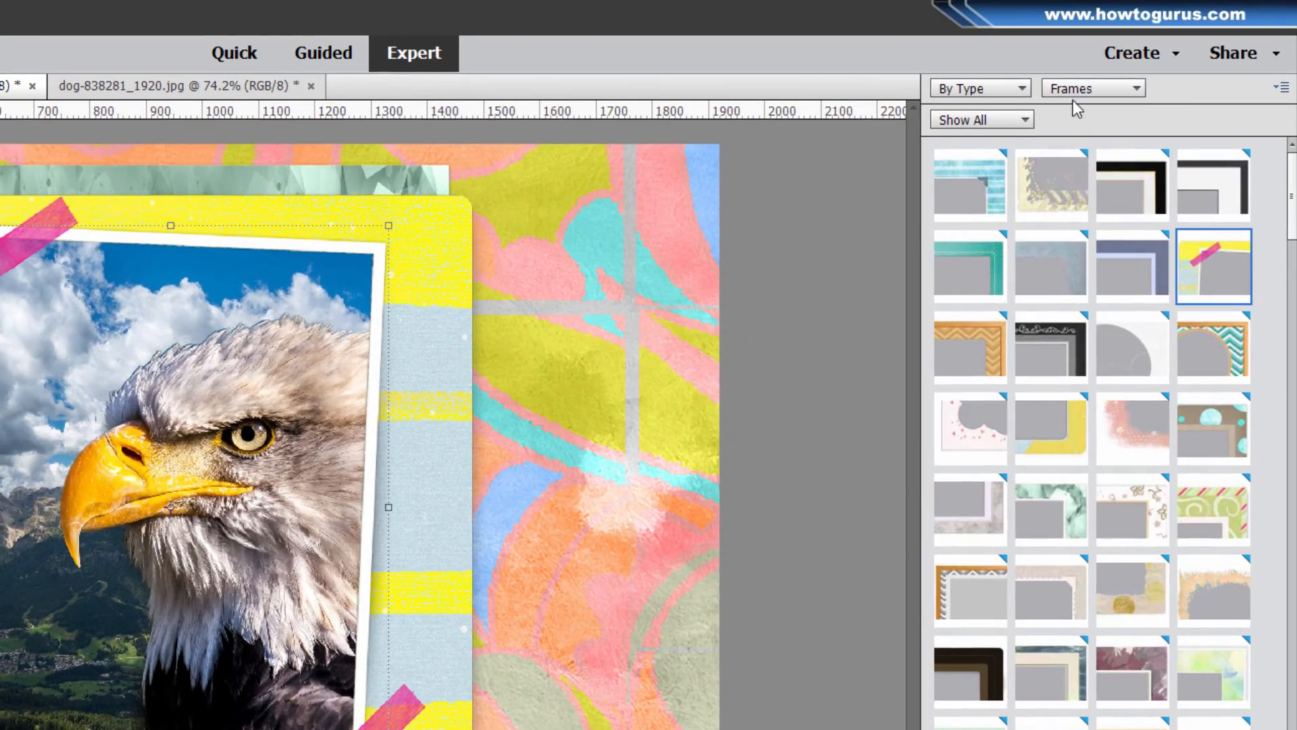
{"action": "left_click", "coordinate": [1146, 57]}
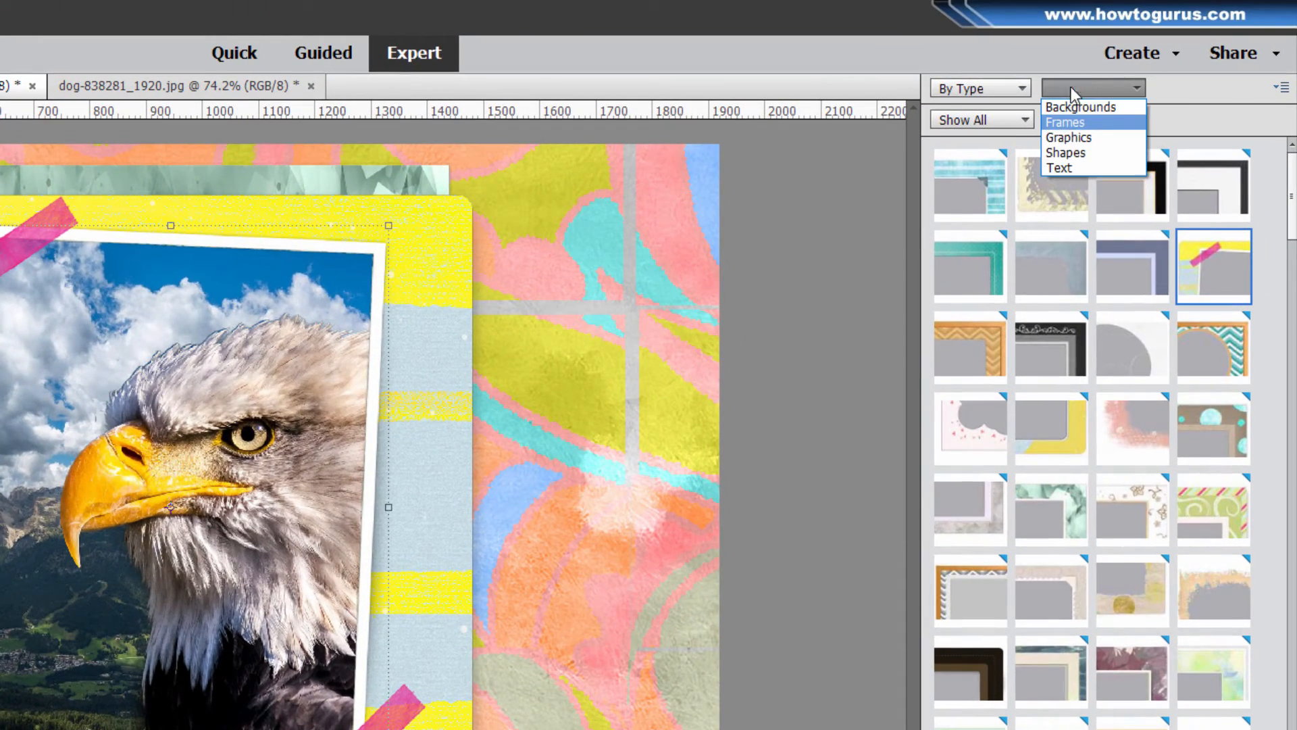
{"action": "left_click", "coordinate": [1092, 136]}
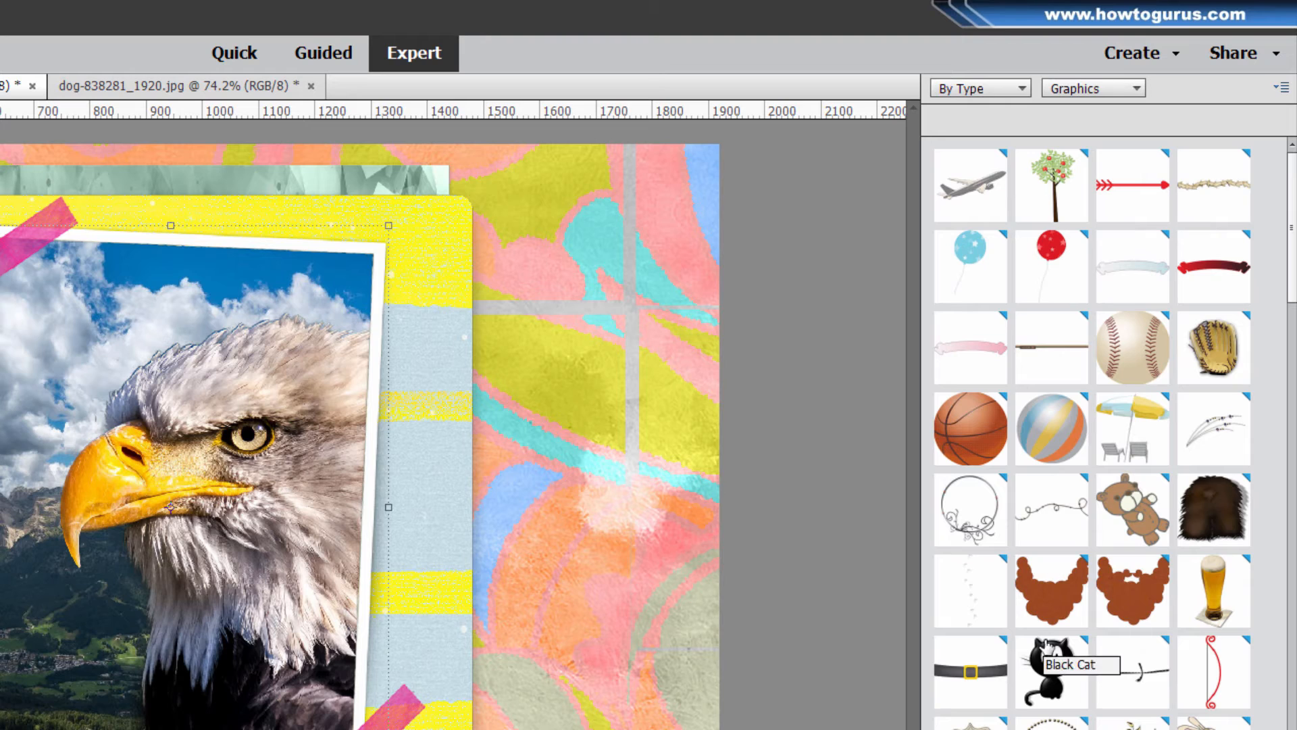
{"action": "double_click", "coordinate": [1056, 673]}
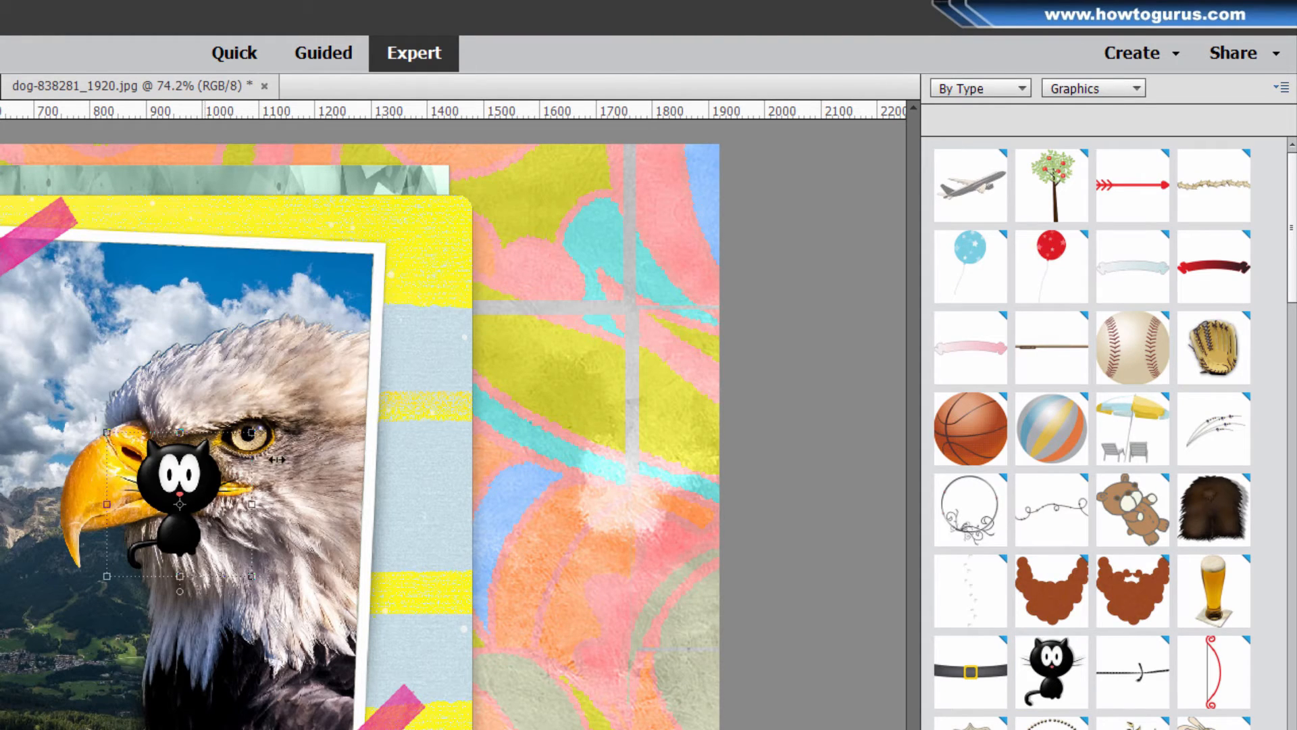
Step: Enlarge the Black Cat to about 256% and place it at the canvas's lower left, overlapping the frame's edge
{"action": "left_click_drag", "start_coordinate": [201, 485], "coordinate": [505, 444]}
{"action": "left_click_drag", "start_coordinate": [555, 539], "coordinate": [683, 672]}
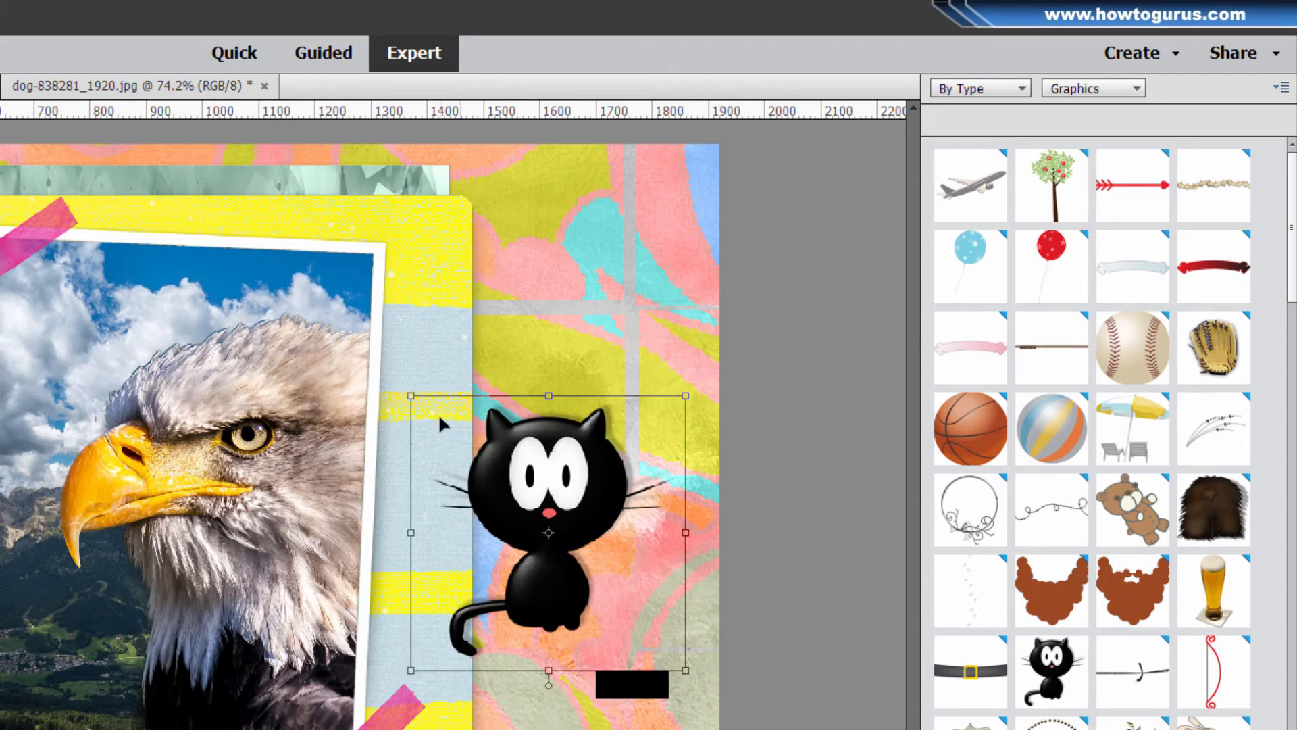
{"action": "left_click_drag", "start_coordinate": [414, 396], "coordinate": [359, 354]}
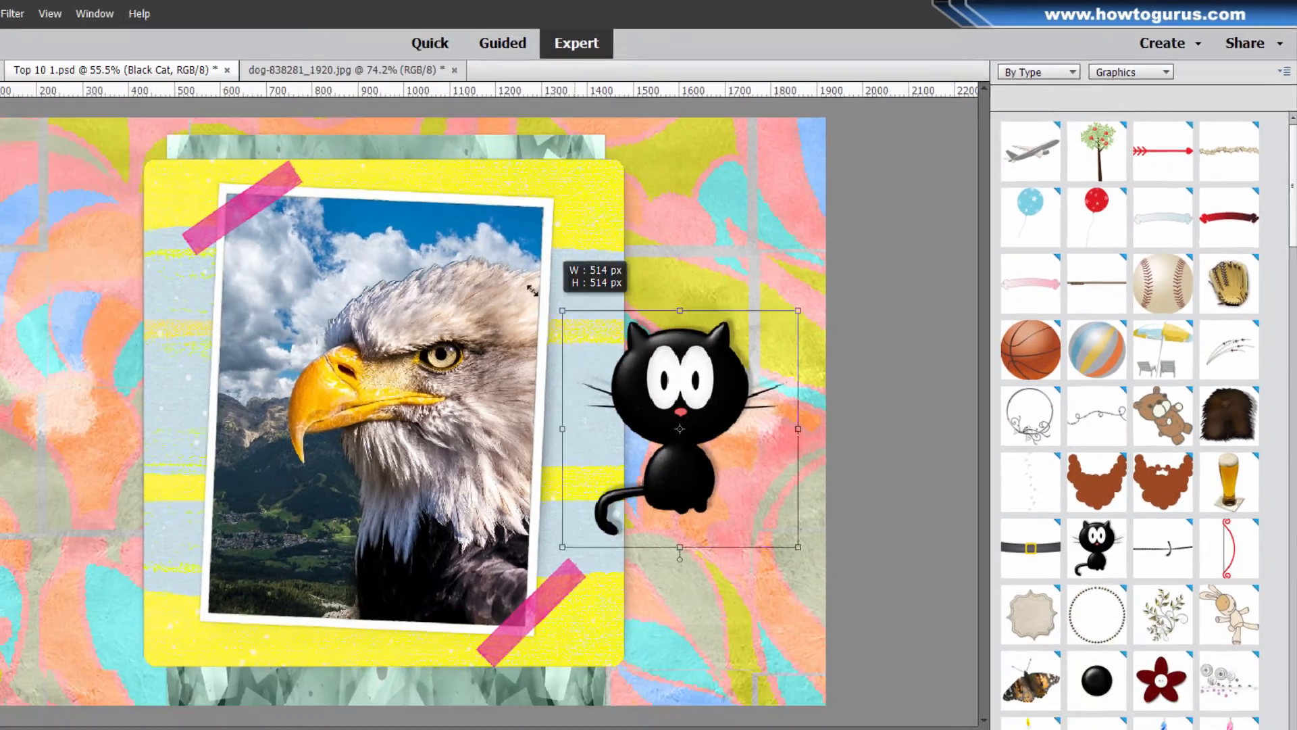
{"action": "left_click_drag", "start_coordinate": [573, 448], "coordinate": [286, 543]}
{"action": "left_click_drag", "start_coordinate": [470, 444], "coordinate": [234, 463]}
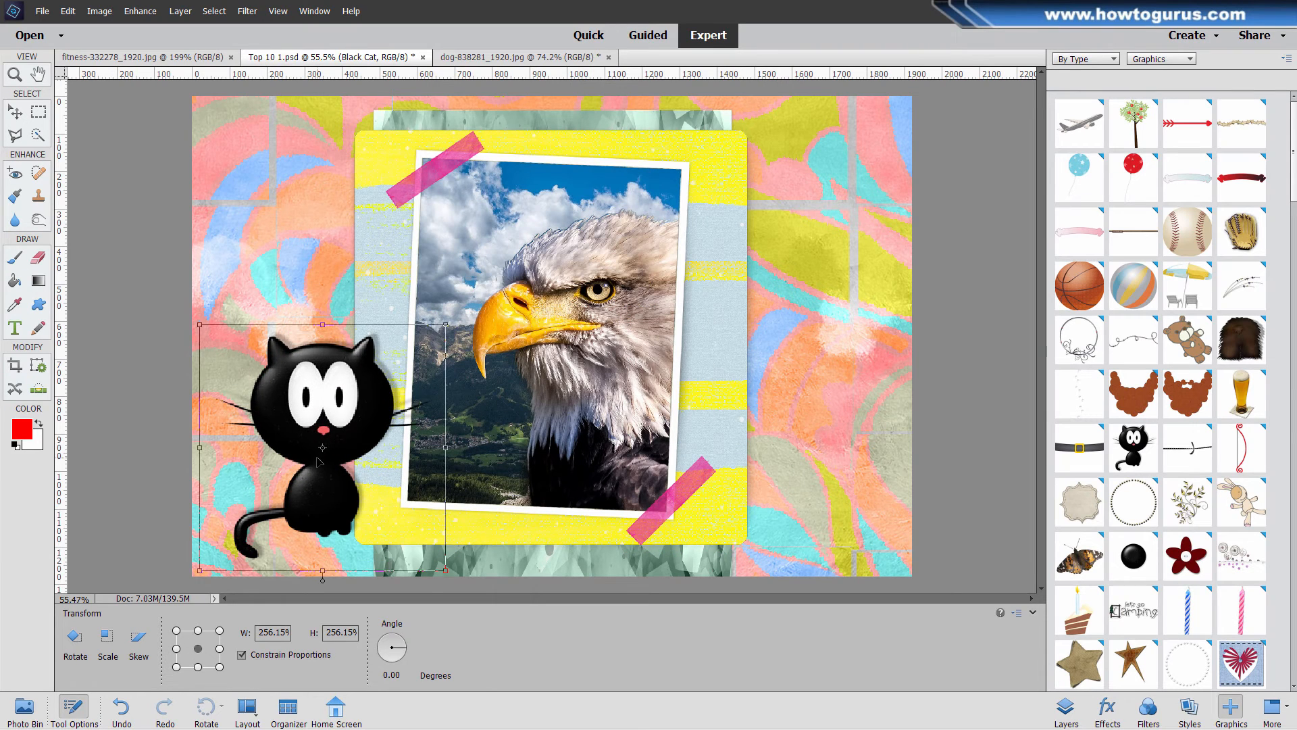
{"action": "left_click", "coordinate": [398, 581]}
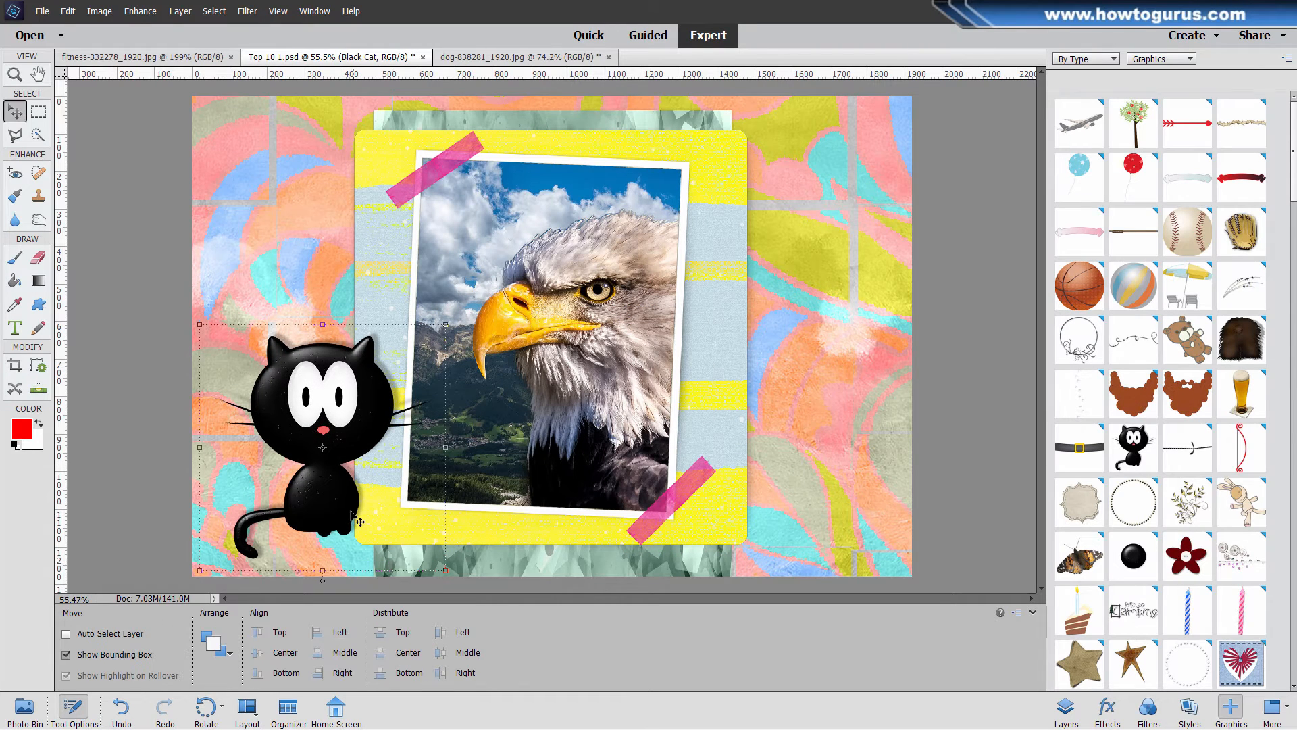
Step: Browse the Graphics and Shapes categories of the library and switch it to the Text category
{"action": "scroll", "coordinate": [1183, 266], "scroll_direction": "down", "scroll_amount": 3}
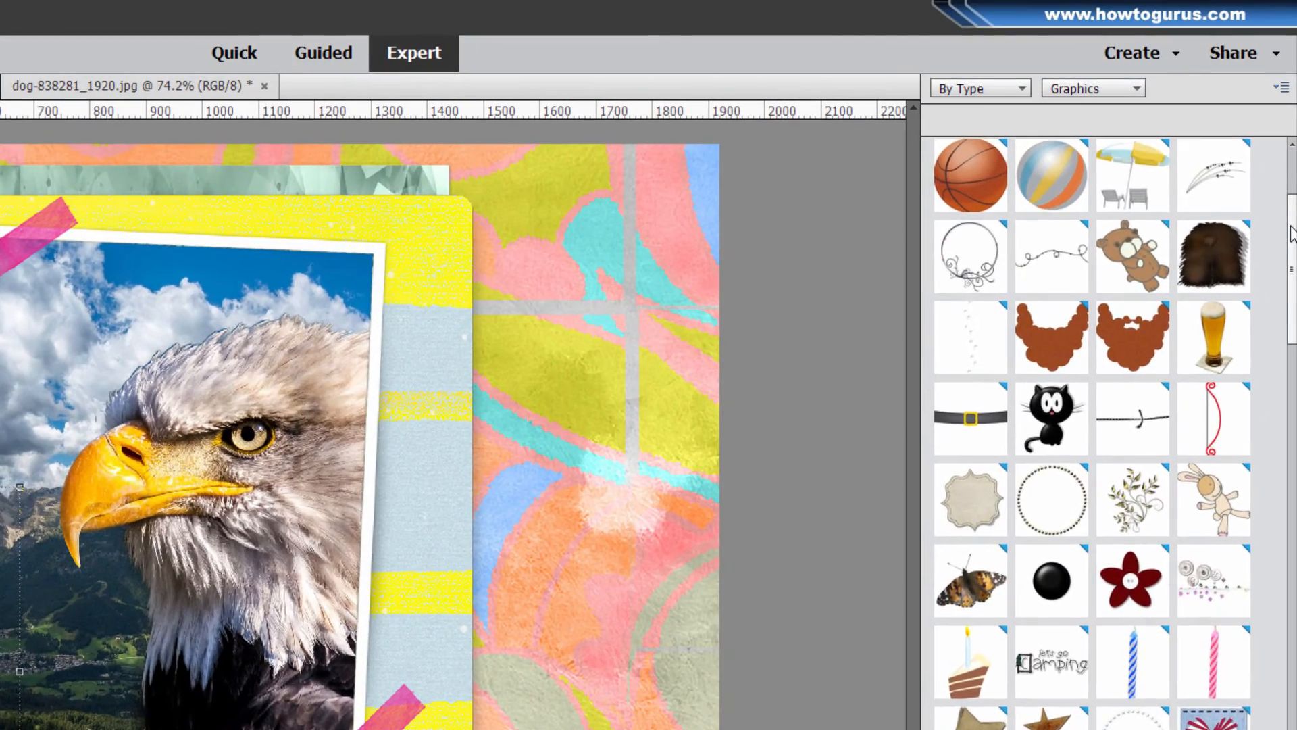
{"action": "left_click_drag", "start_coordinate": [1292, 233], "coordinate": [1291, 581]}
{"action": "left_click", "coordinate": [1081, 91]}
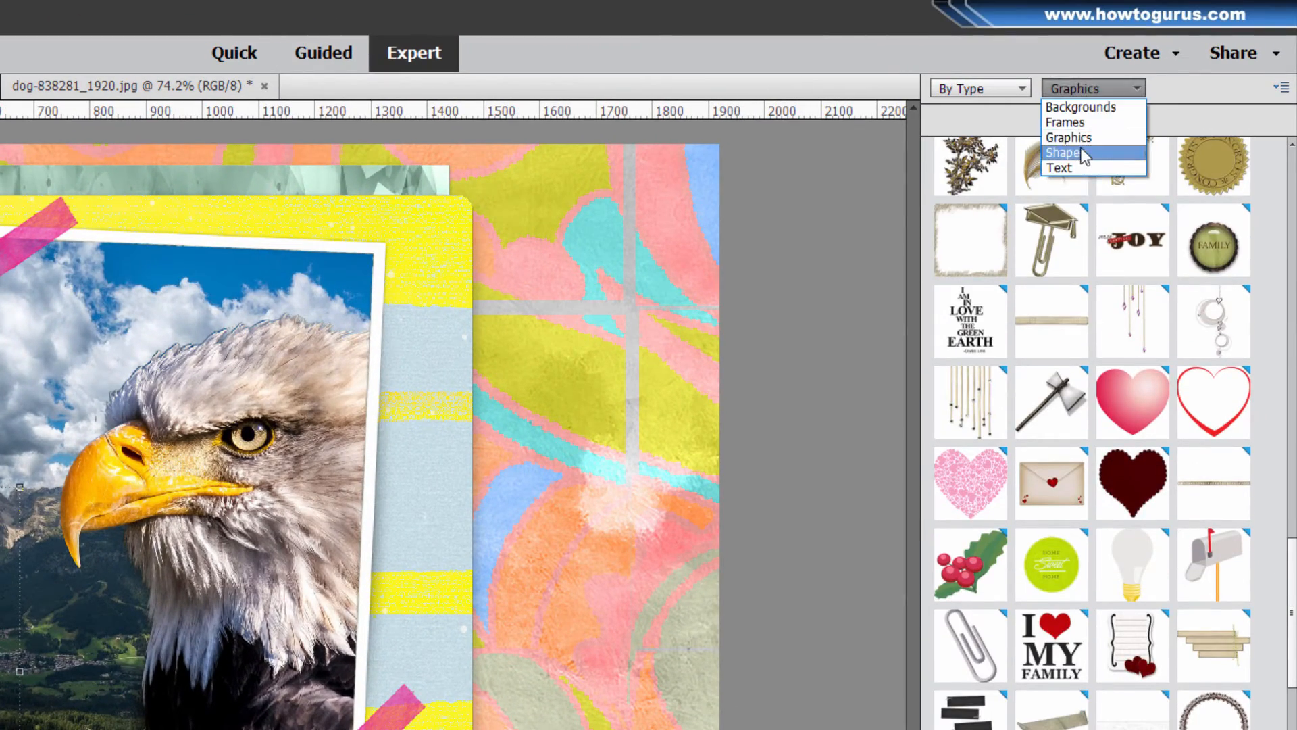
{"action": "left_click", "coordinate": [1084, 154]}
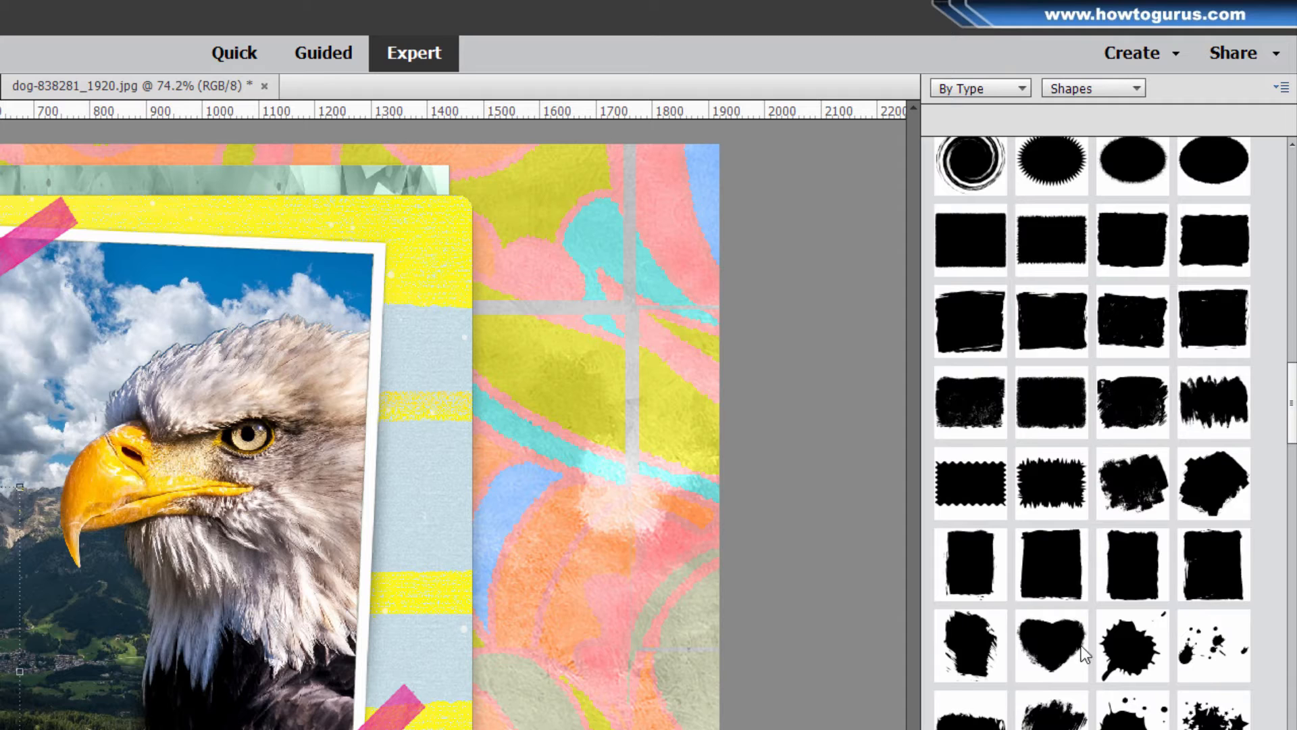
{"action": "scroll", "coordinate": [1081, 646], "scroll_direction": "down", "scroll_amount": 2}
{"action": "left_click_drag", "start_coordinate": [1293, 403], "coordinate": [1292, 560]}
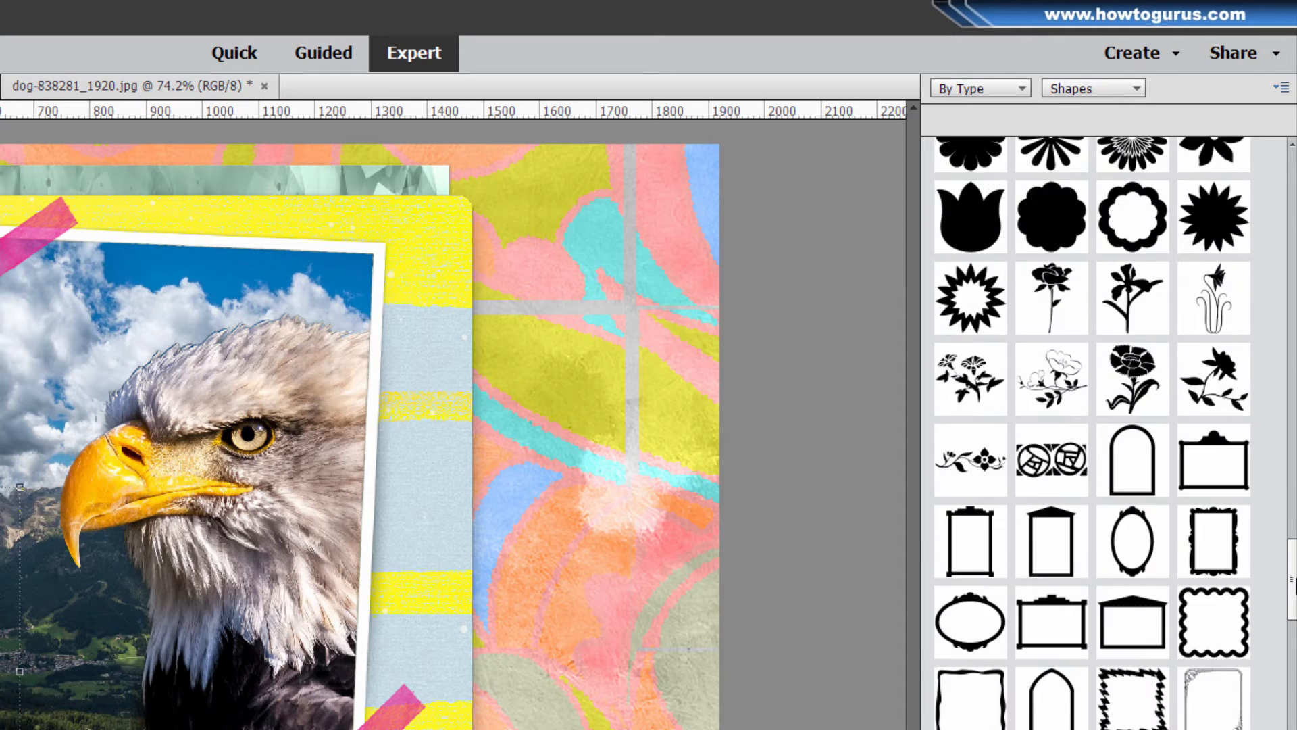
{"action": "left_click", "coordinate": [1093, 88]}
{"action": "left_click", "coordinate": [1072, 172]}
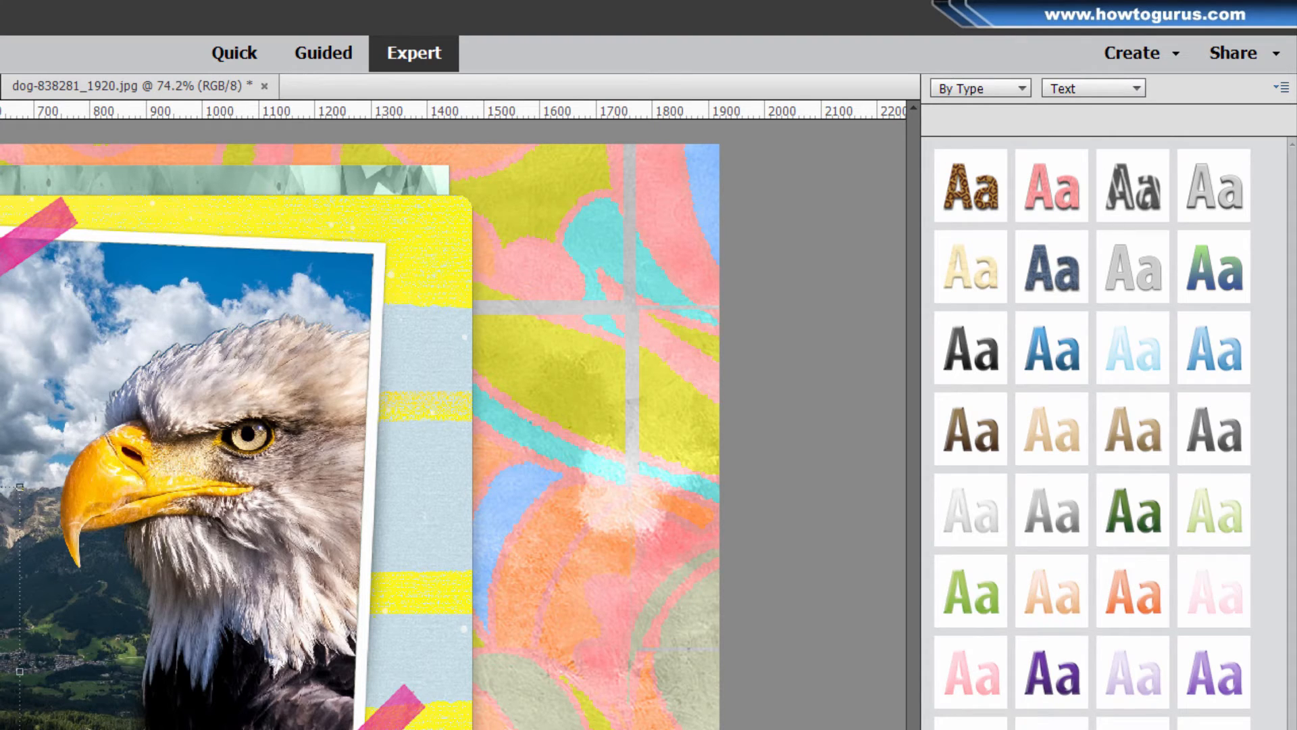
Step: Hide the Black Cat layer, and show and select the Type layer
{"action": "key", "text": "F11"}
{"action": "left_click", "coordinate": [979, 158]}
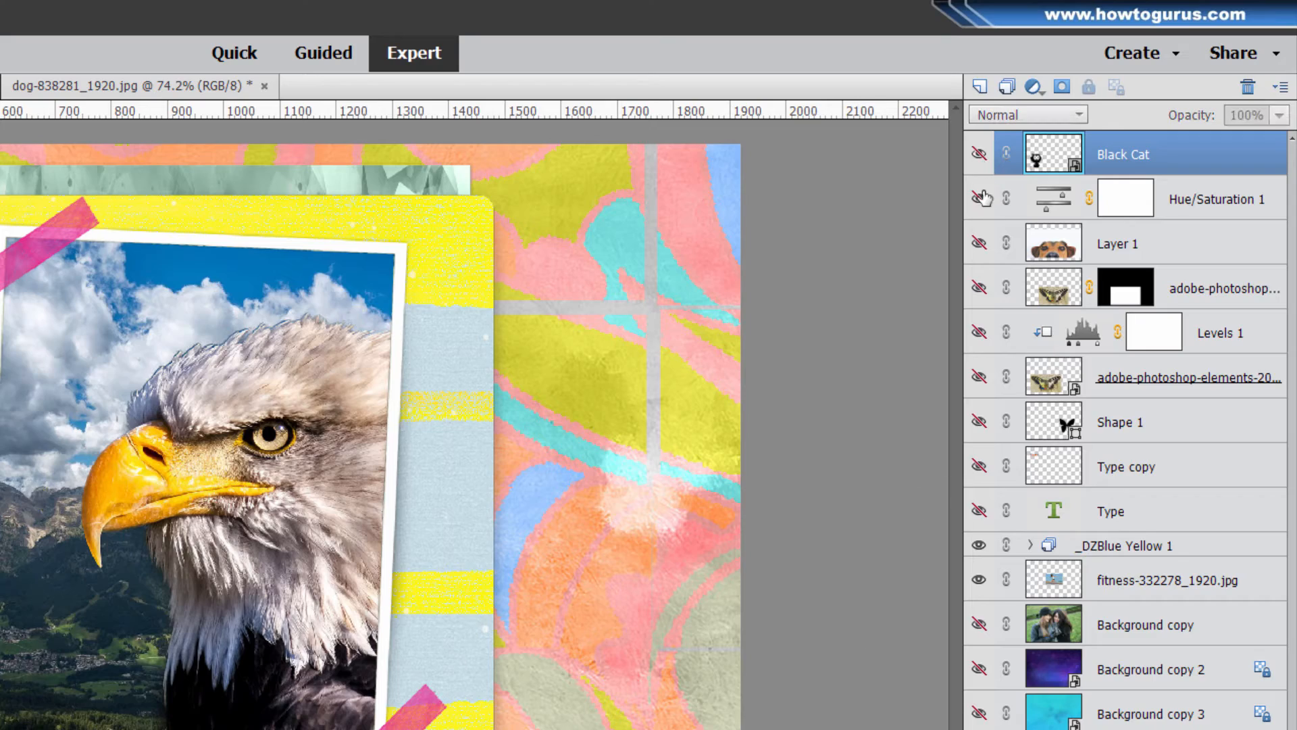
{"action": "left_click", "coordinate": [979, 512]}
{"action": "left_click", "coordinate": [1102, 519]}
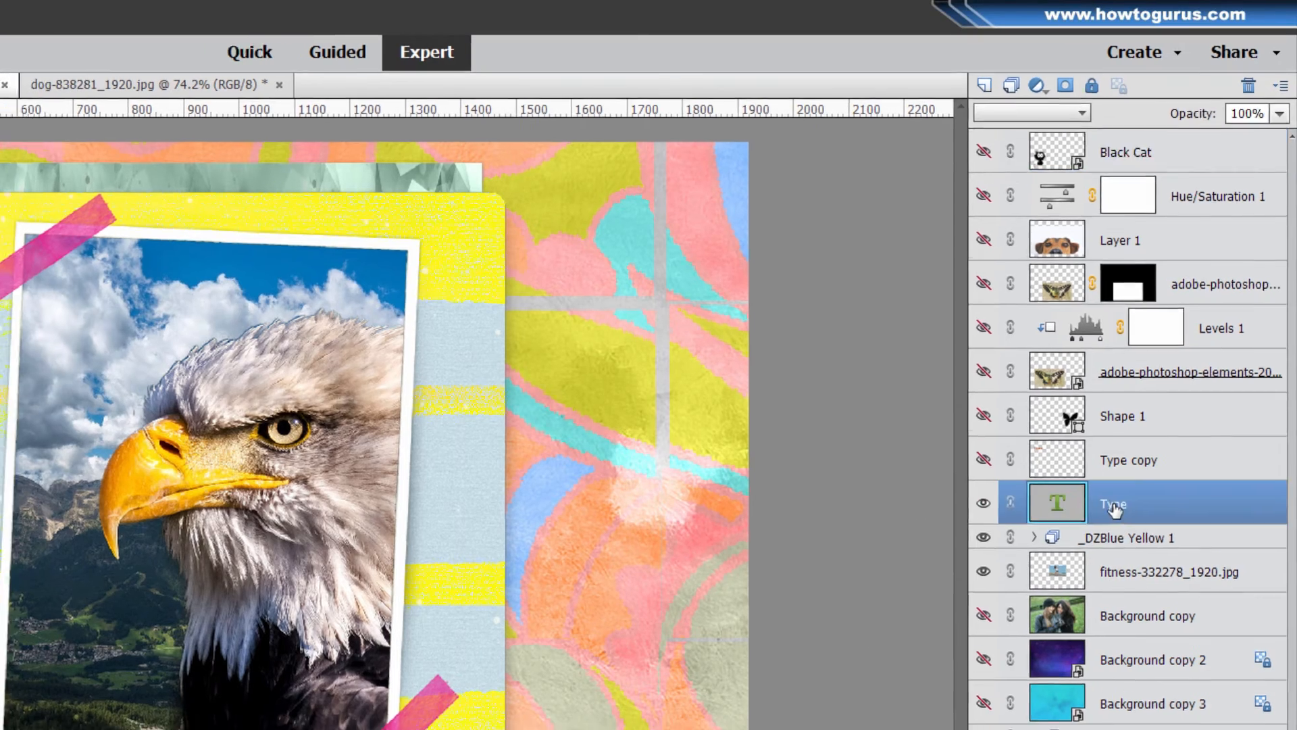
Step: Enlarge the word Type to 238.04 pt and move it over the lower right side of the frame
{"action": "double_click", "coordinate": [330, 162]}
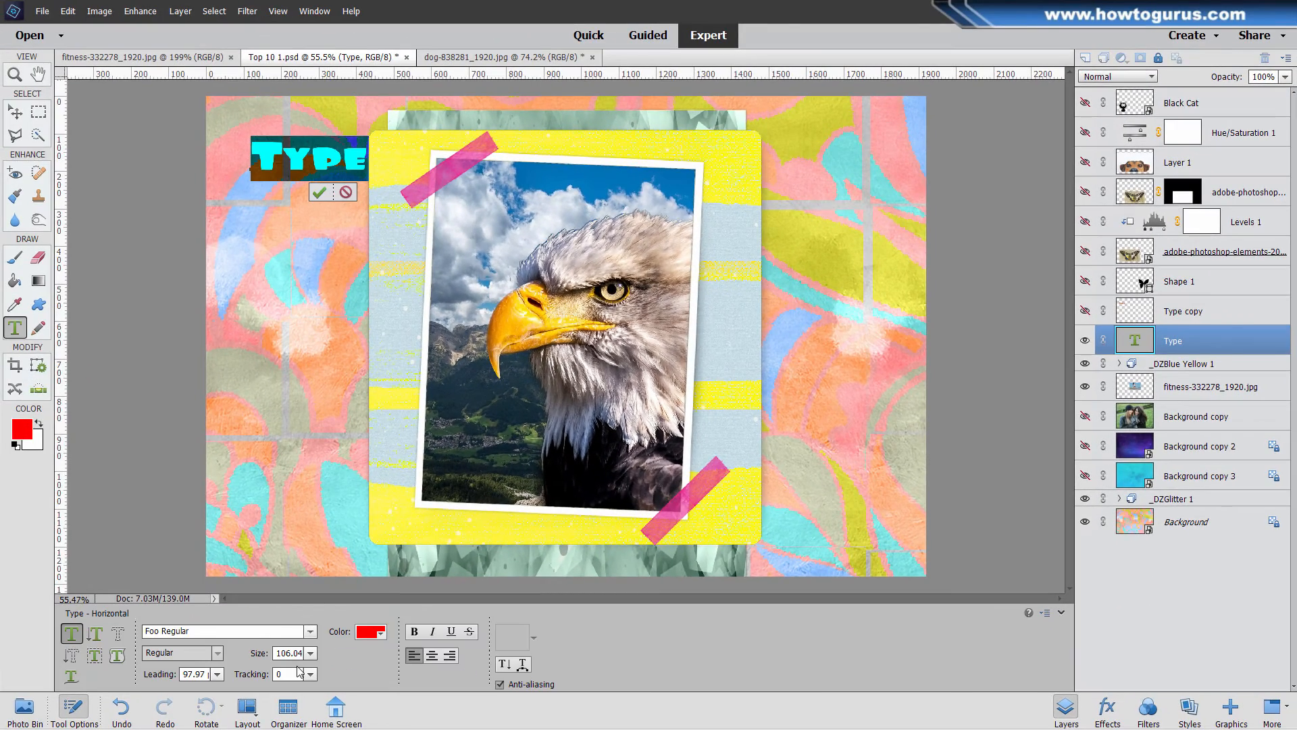
{"action": "left_click_drag", "start_coordinate": [258, 658], "coordinate": [324, 660]}
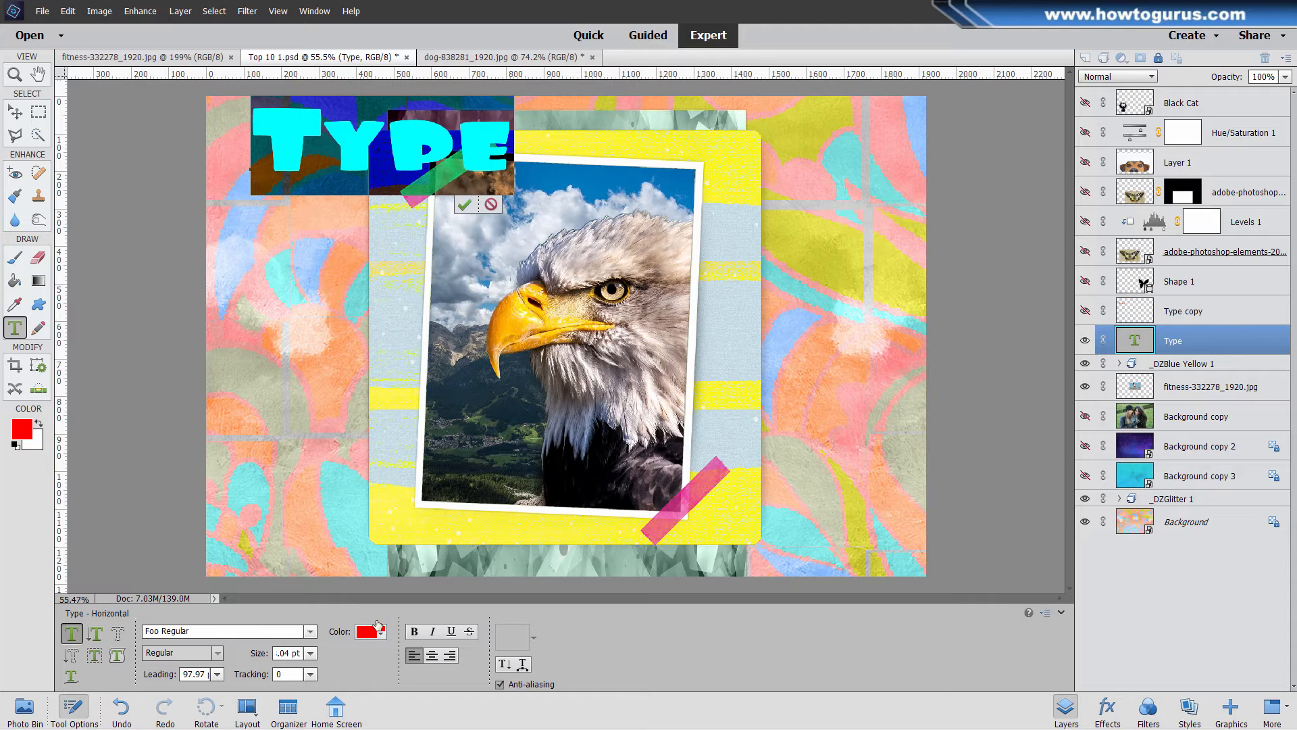
{"action": "left_click", "coordinate": [463, 208]}
{"action": "left_click_drag", "start_coordinate": [413, 153], "coordinate": [810, 424]}
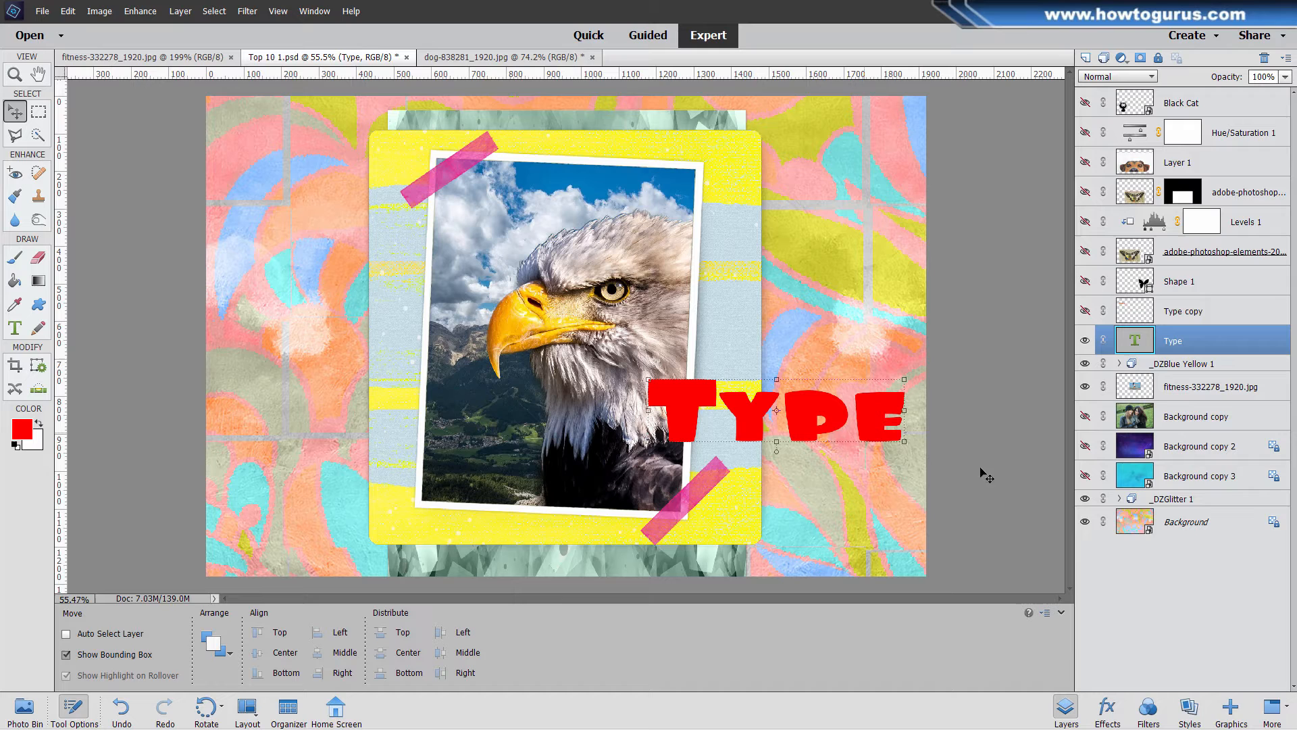
Step: Apply the Gradient Yellow Medium text style to the word Type and hide the Type layer
{"action": "left_click", "coordinate": [1230, 709]}
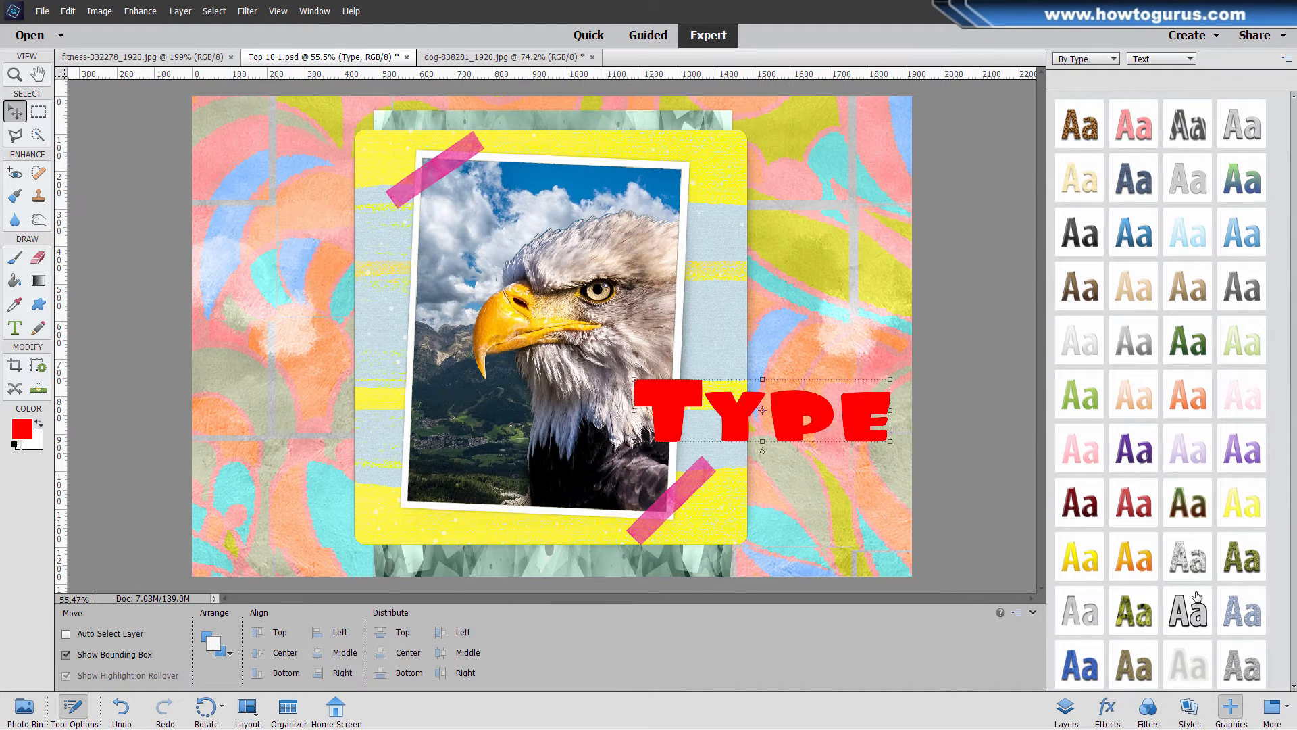
{"action": "double_click", "coordinate": [1088, 561]}
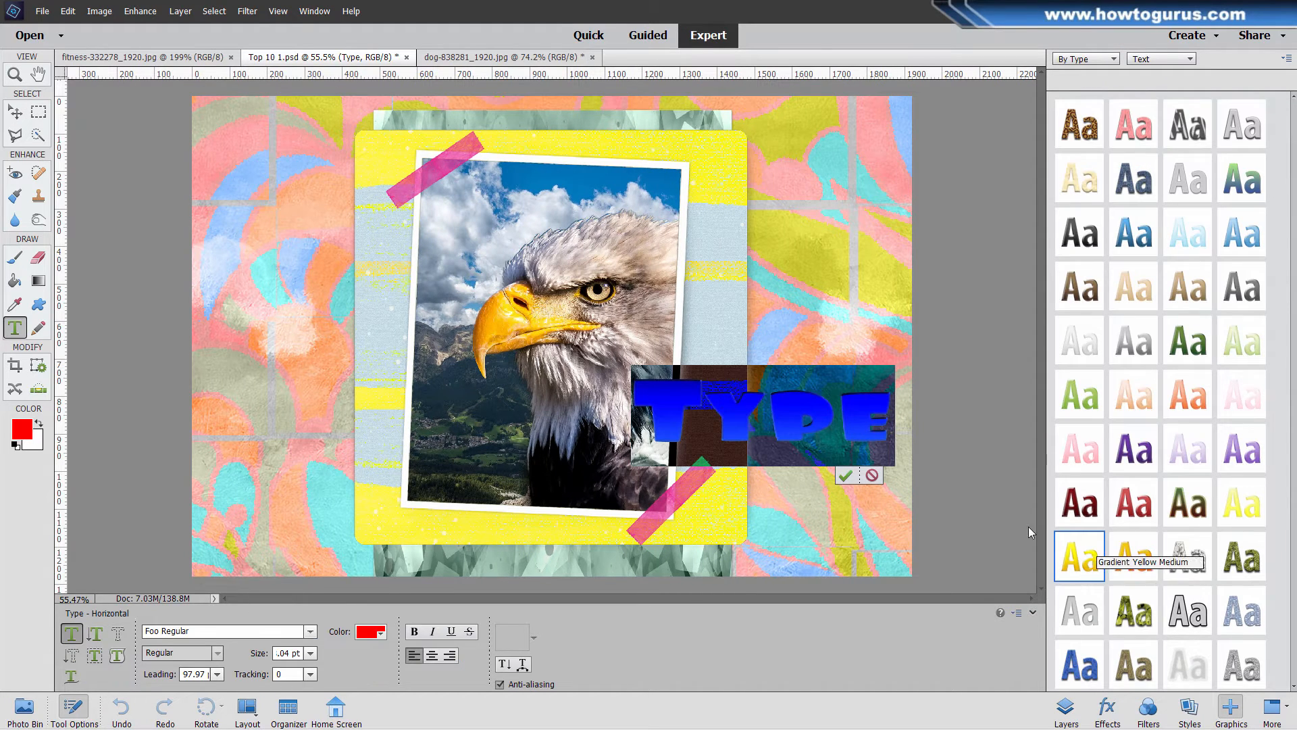
{"action": "left_click", "coordinate": [845, 475]}
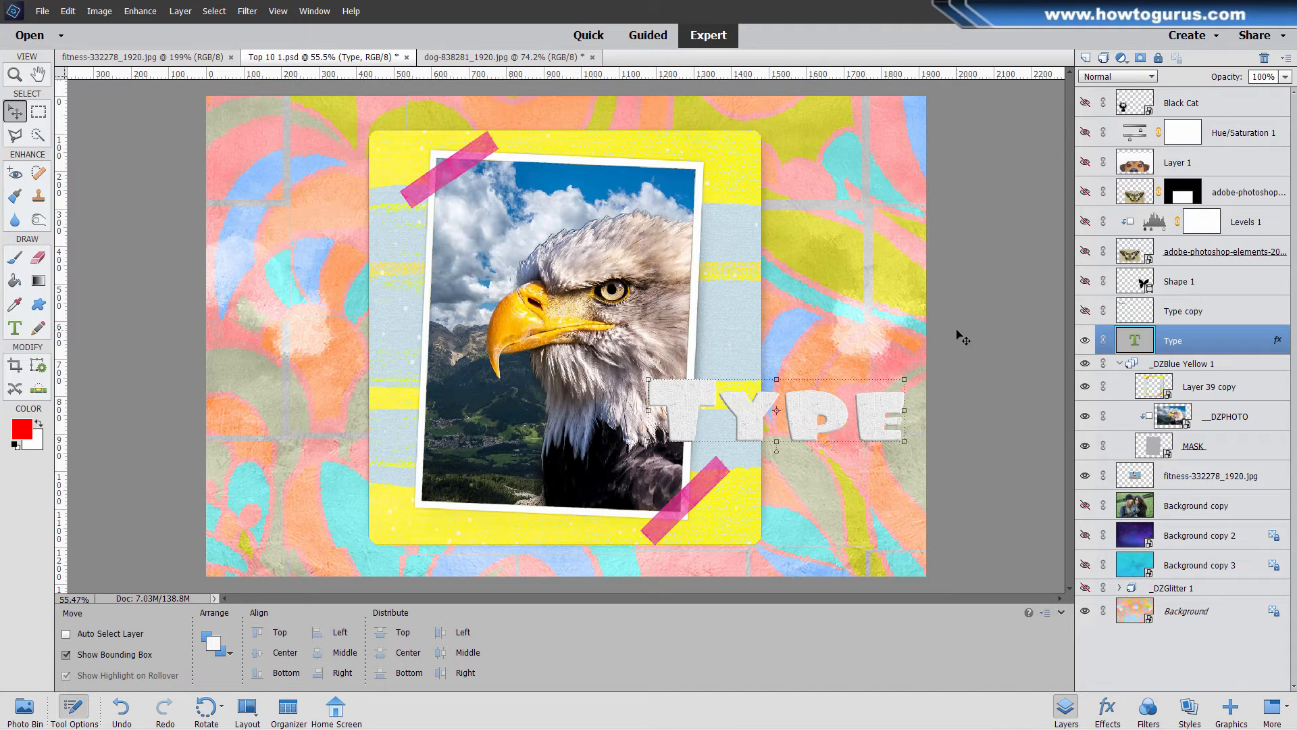
{"action": "left_click", "coordinate": [1085, 342]}
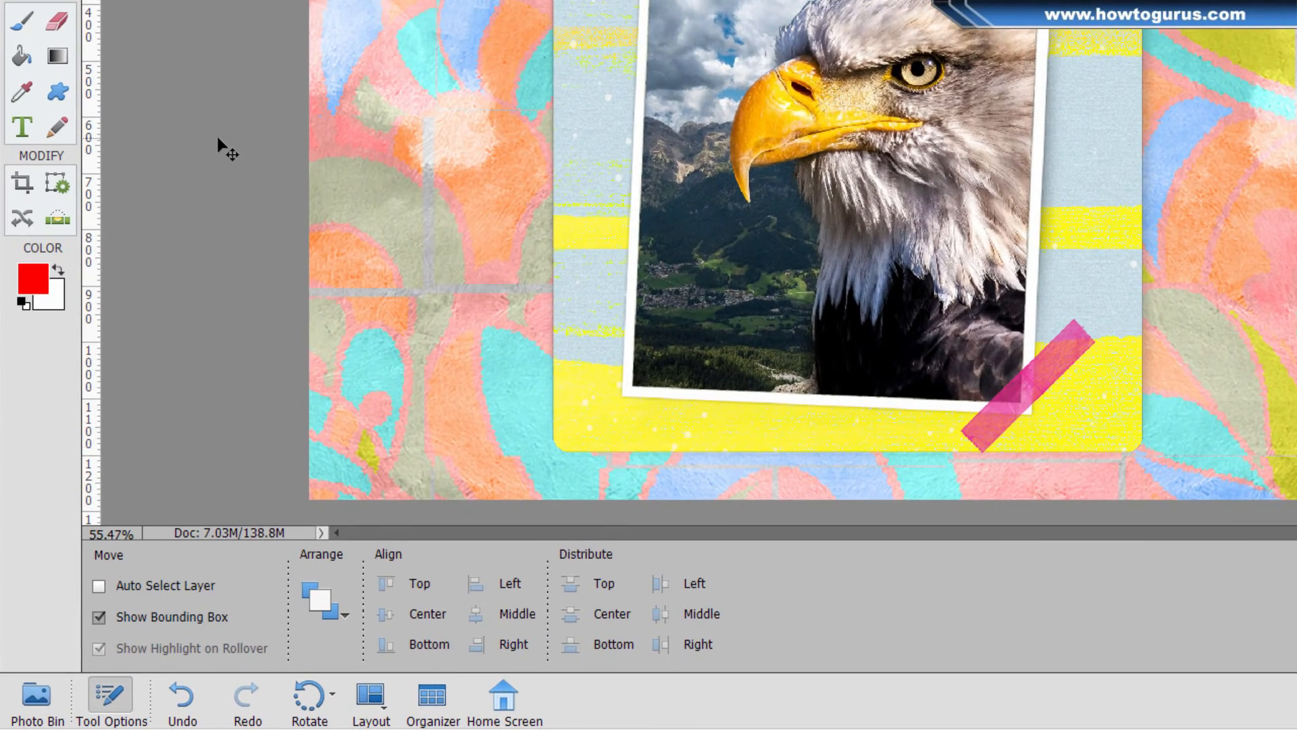
Step: Activate the Horizontal Type tool and set its text color to bright green from the default swatches
{"action": "left_click", "coordinate": [22, 126]}
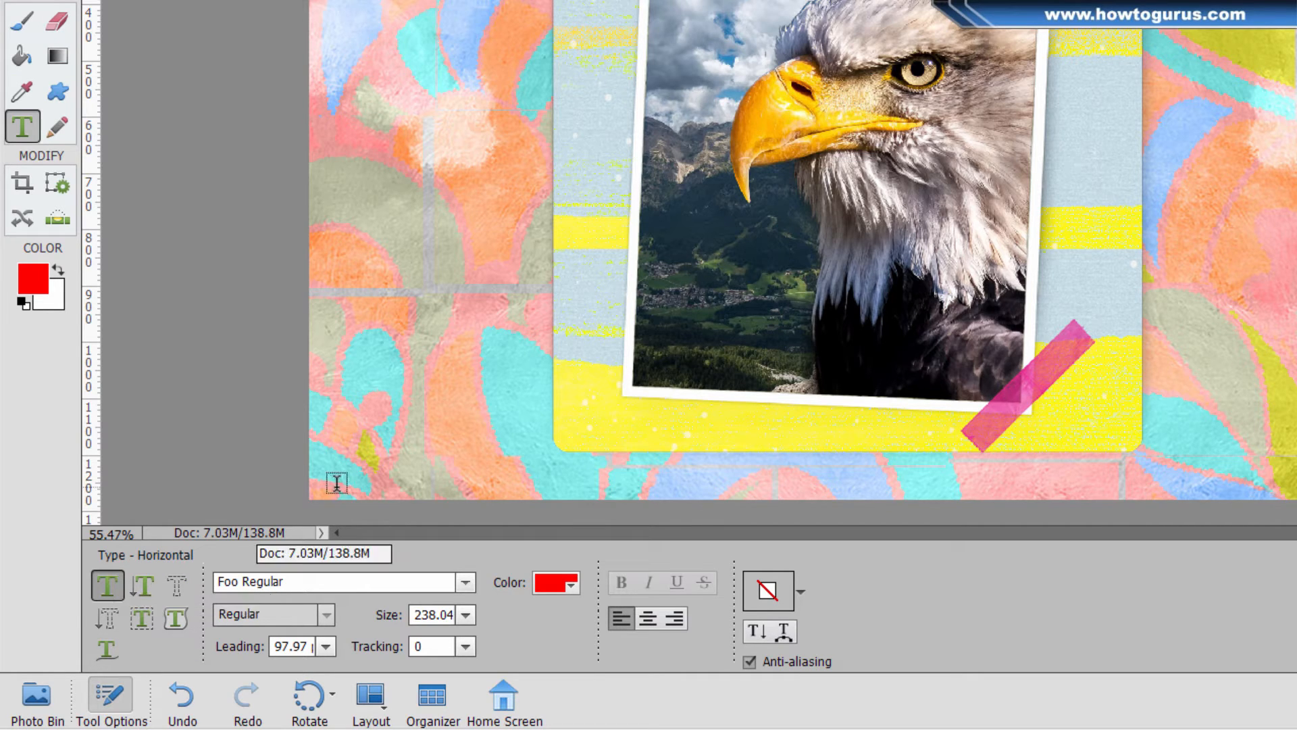
{"action": "left_click", "coordinate": [553, 586]}
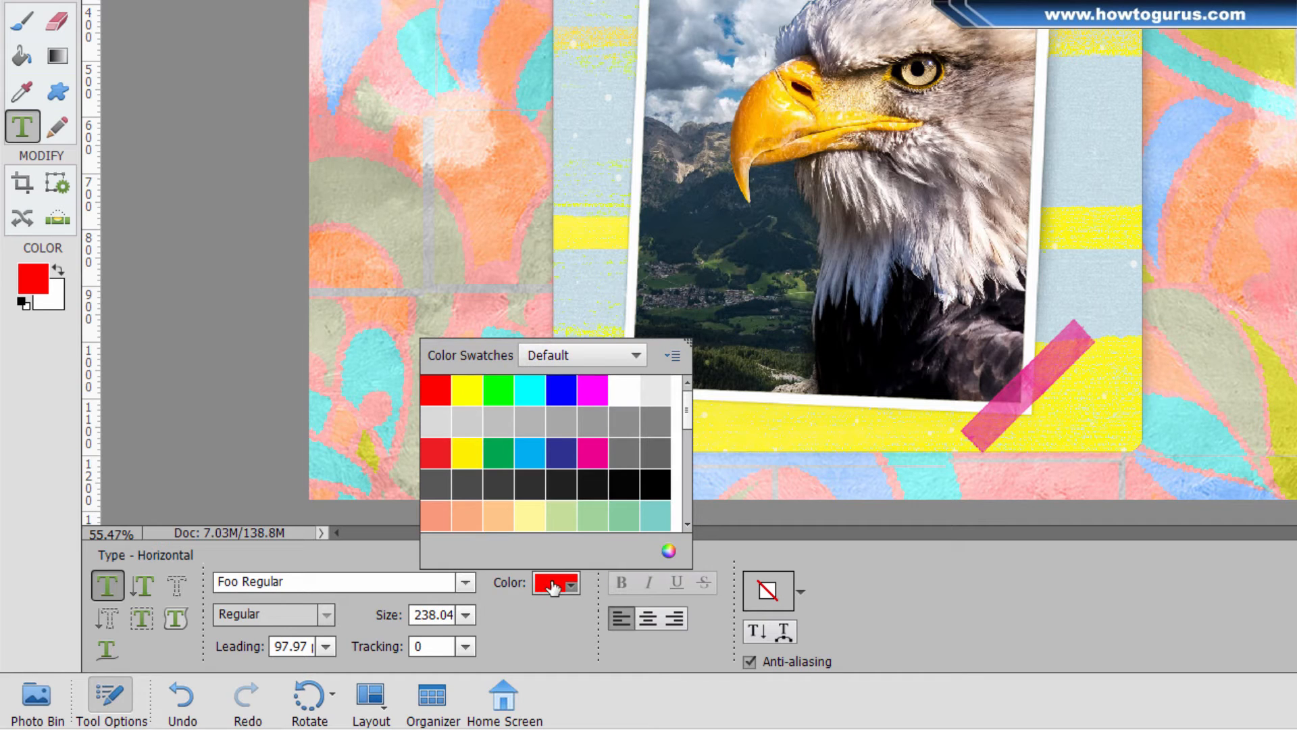
{"action": "left_click", "coordinate": [502, 391]}
{"action": "left_click", "coordinate": [552, 639]}
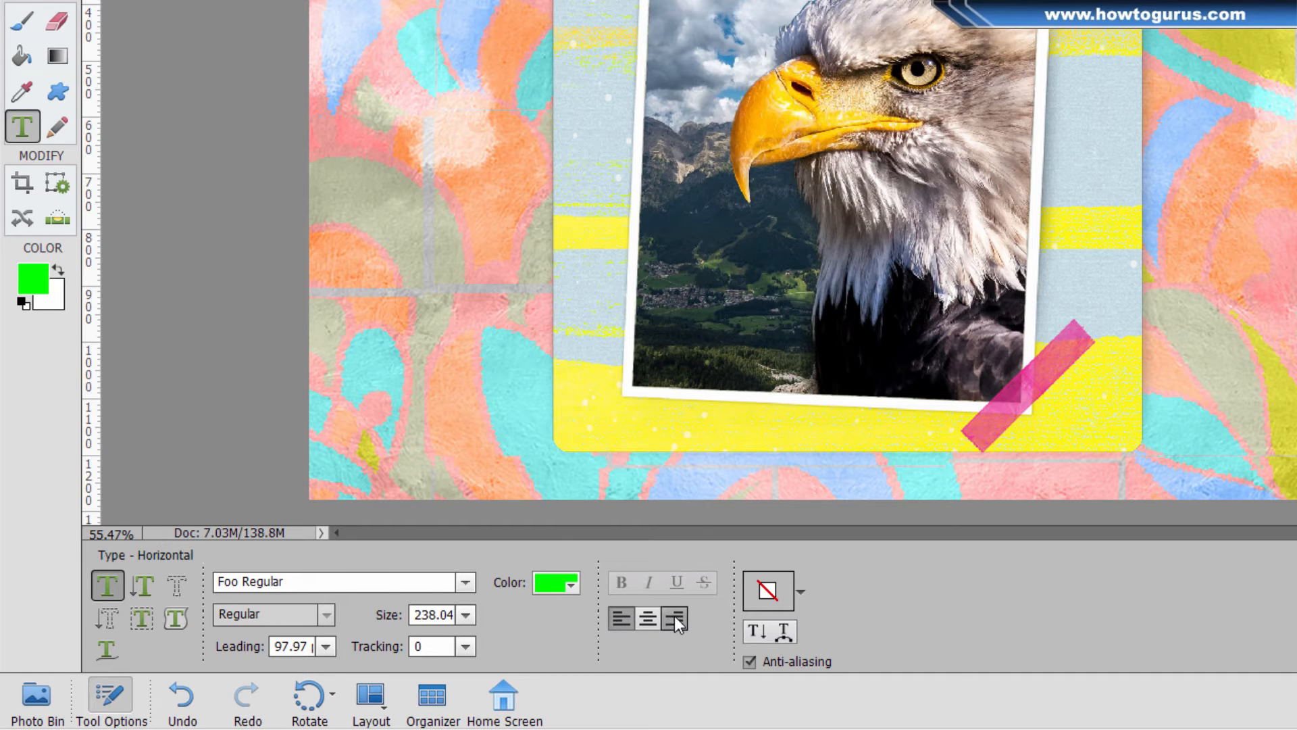
Step: Set the Type tool's font to Berlin Sans FB Bold
{"action": "left_click", "coordinate": [466, 583]}
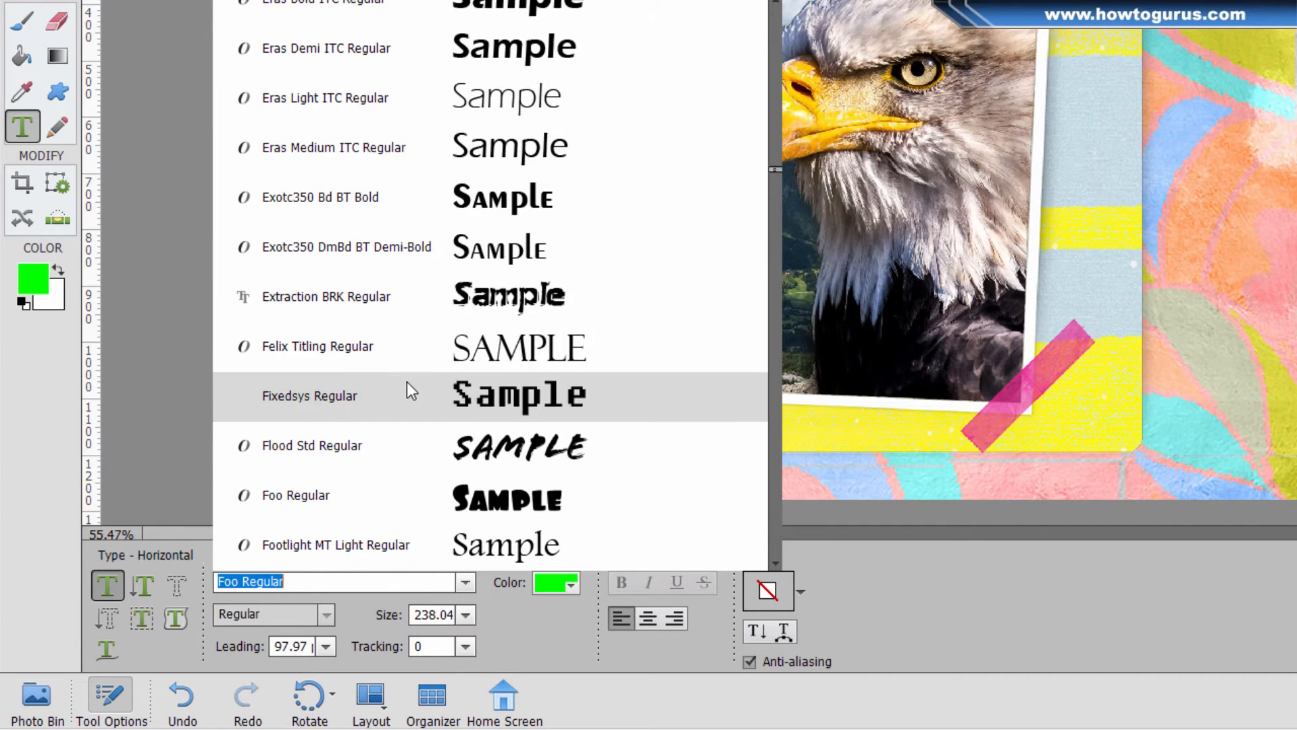
{"action": "scroll", "coordinate": [407, 383], "scroll_direction": "up", "scroll_amount": 20}
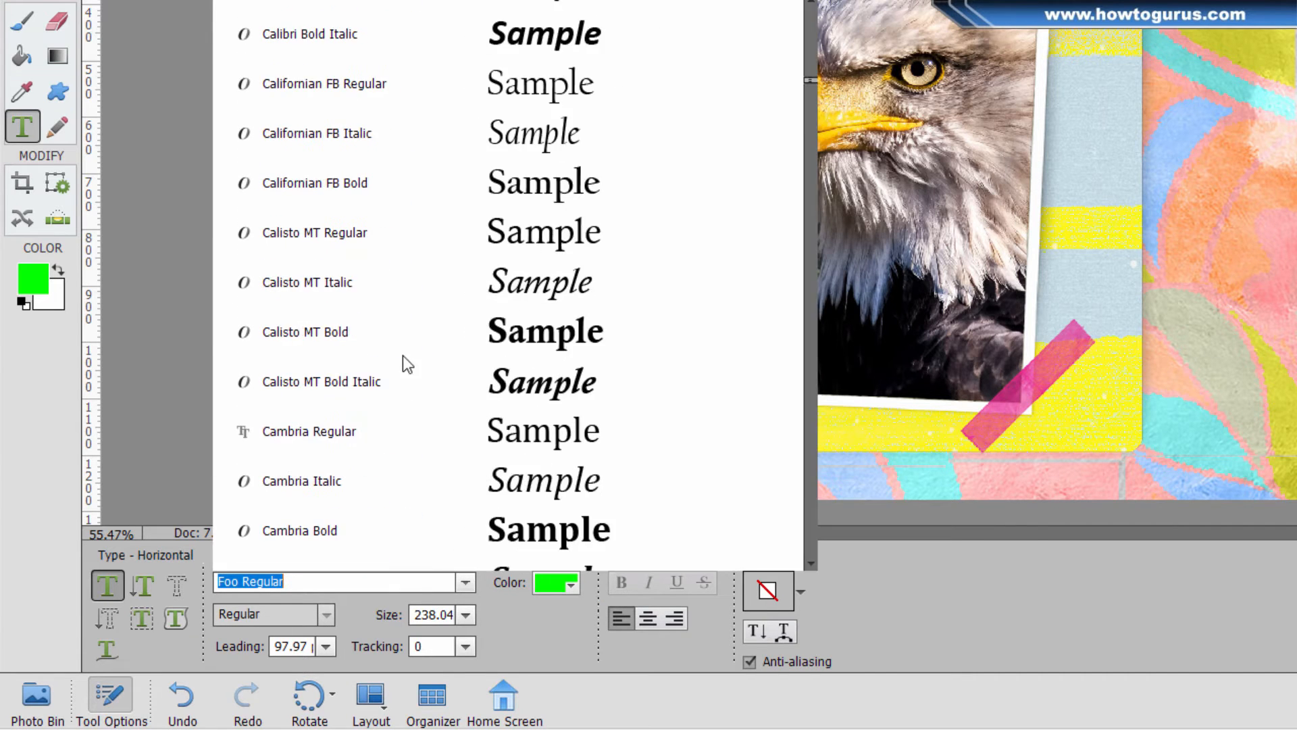
{"action": "scroll", "coordinate": [403, 355], "scroll_direction": "up", "scroll_amount": 10}
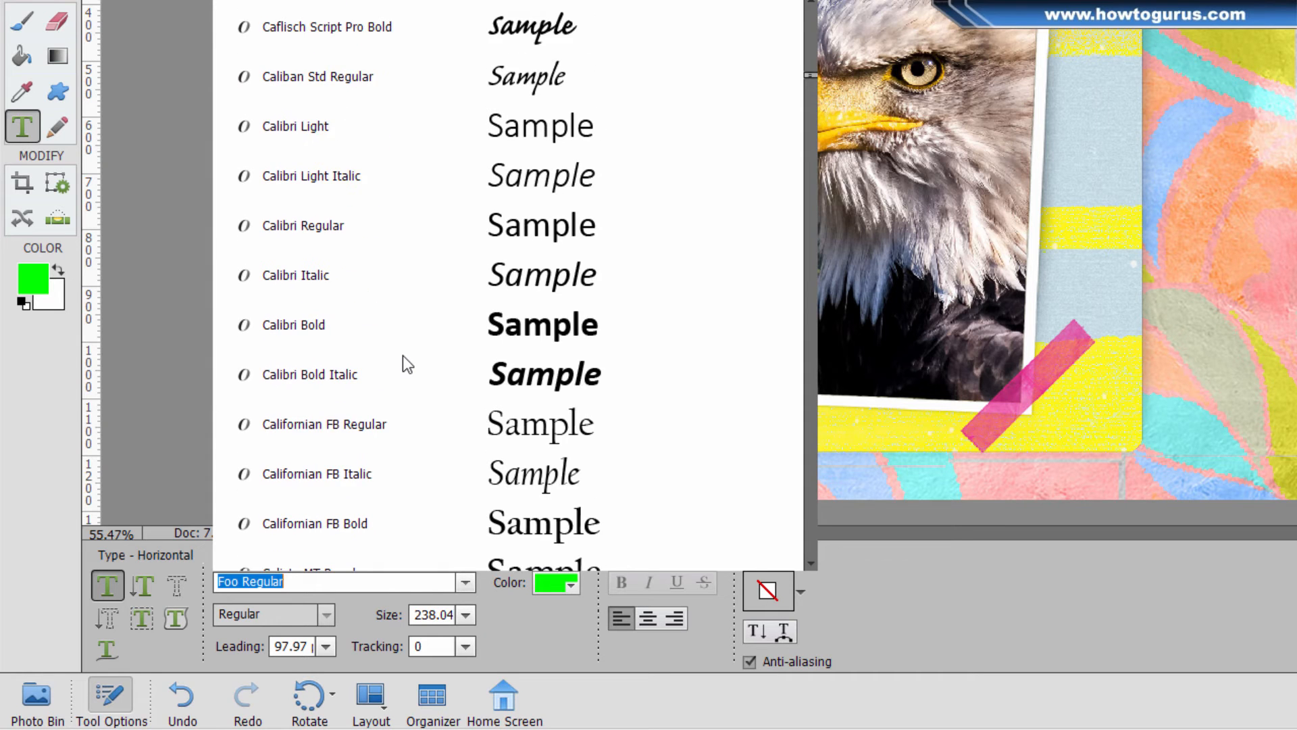
{"action": "scroll", "coordinate": [403, 358], "scroll_direction": "up", "scroll_amount": 8}
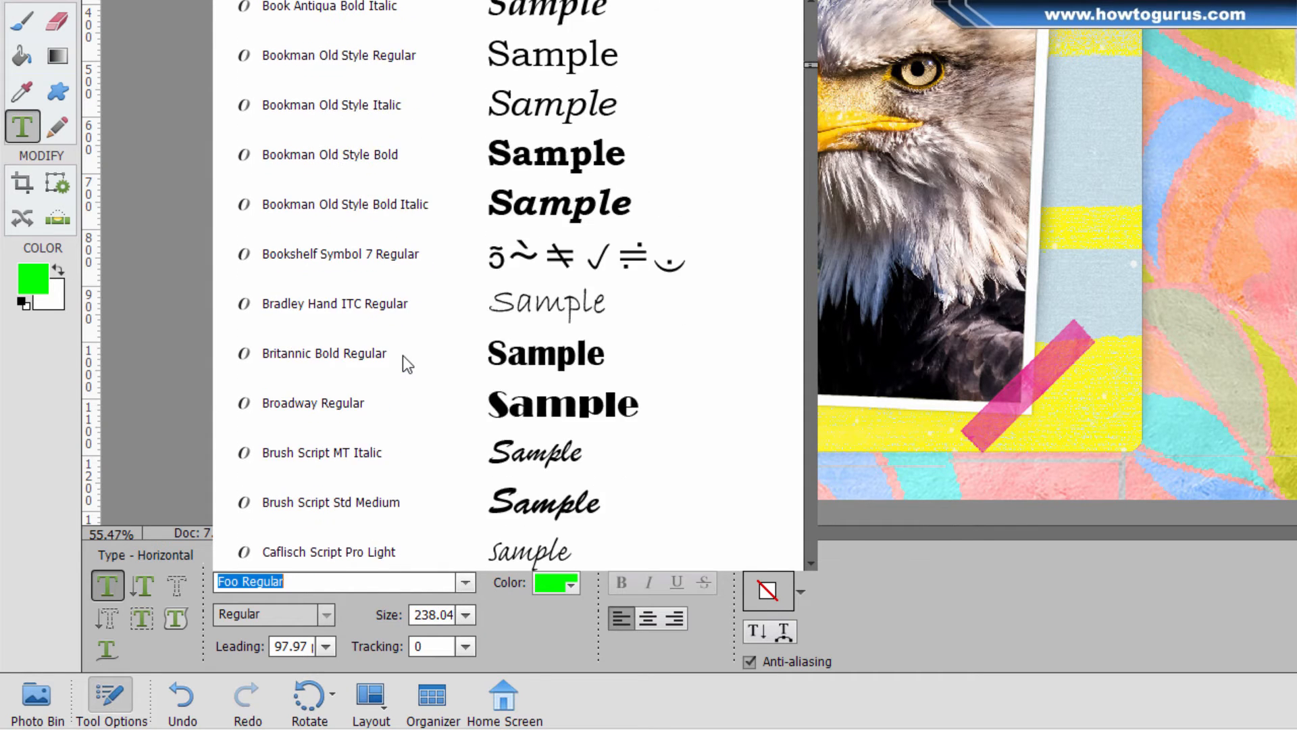
{"action": "scroll", "coordinate": [403, 355], "scroll_direction": "up", "scroll_amount": 6}
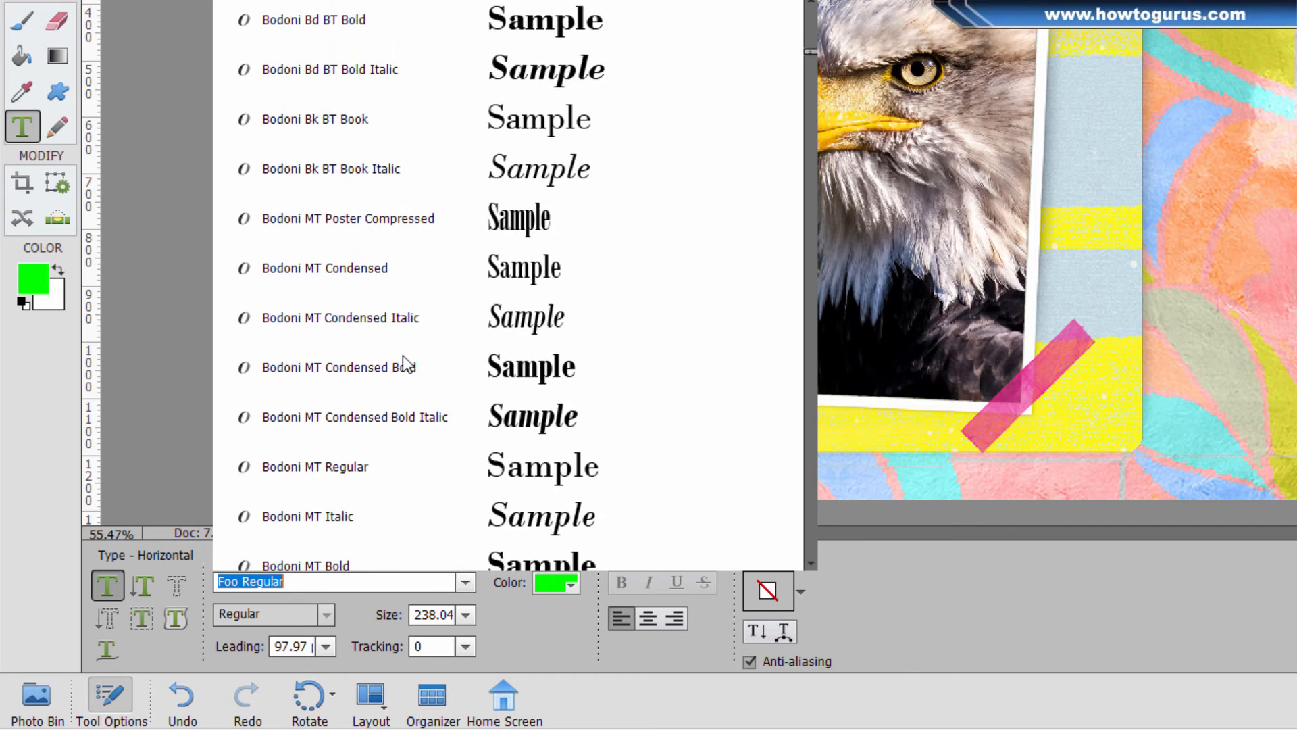
{"action": "scroll", "coordinate": [403, 355], "scroll_direction": "up", "scroll_amount": 3}
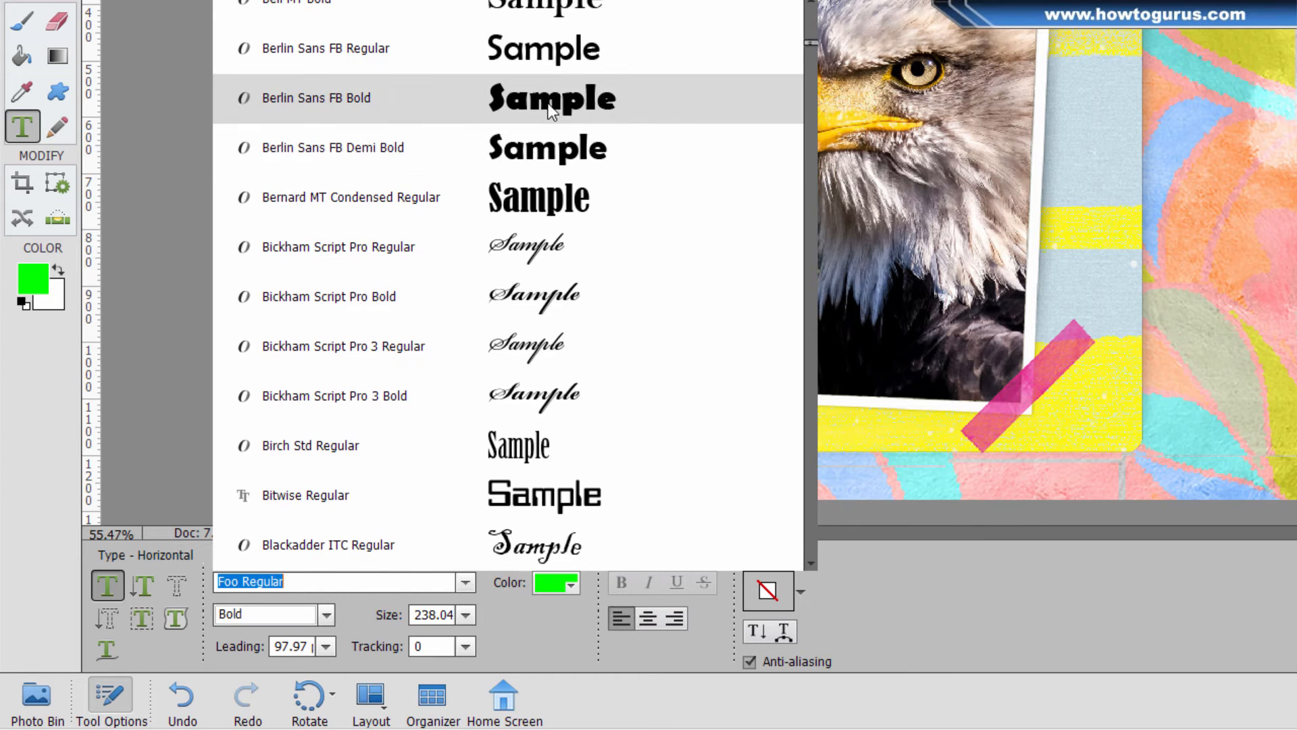
{"action": "left_click", "coordinate": [542, 96]}
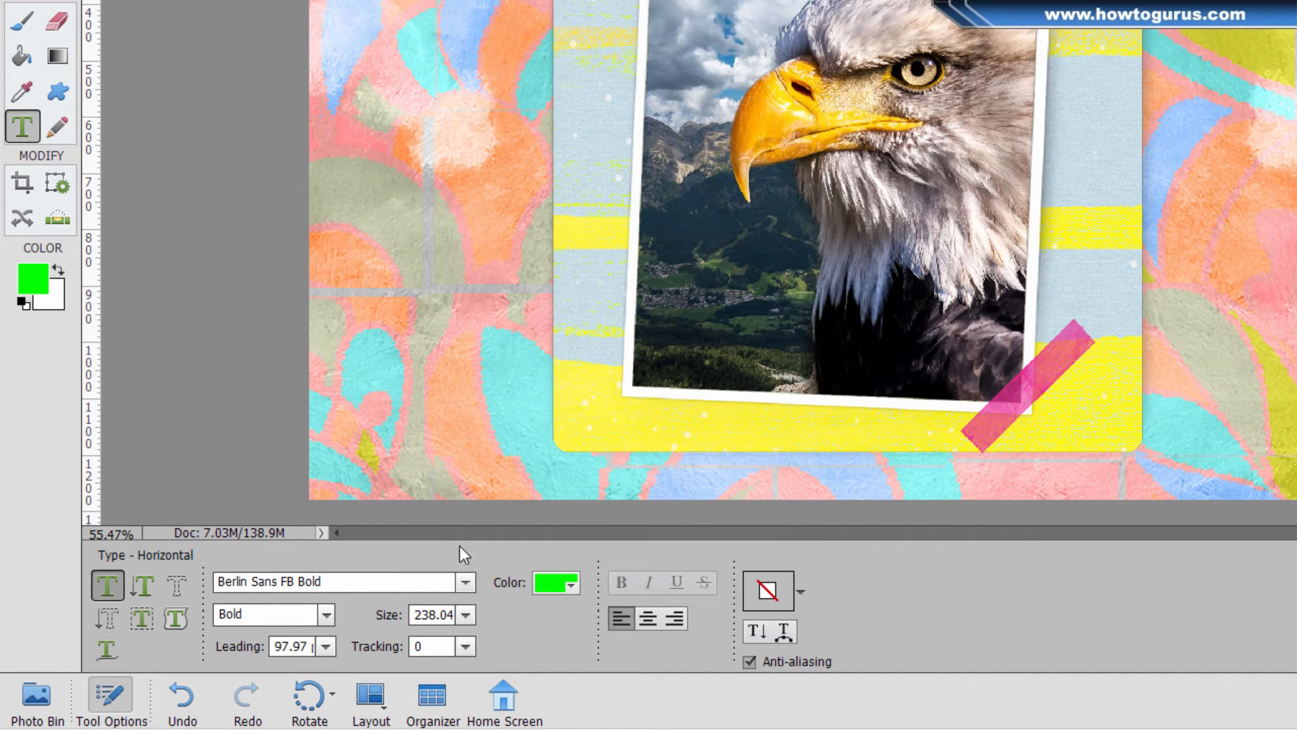
Step: Check the font list samples and set the font preview size to Huge in the Type preferences
{"action": "left_click", "coordinate": [464, 582]}
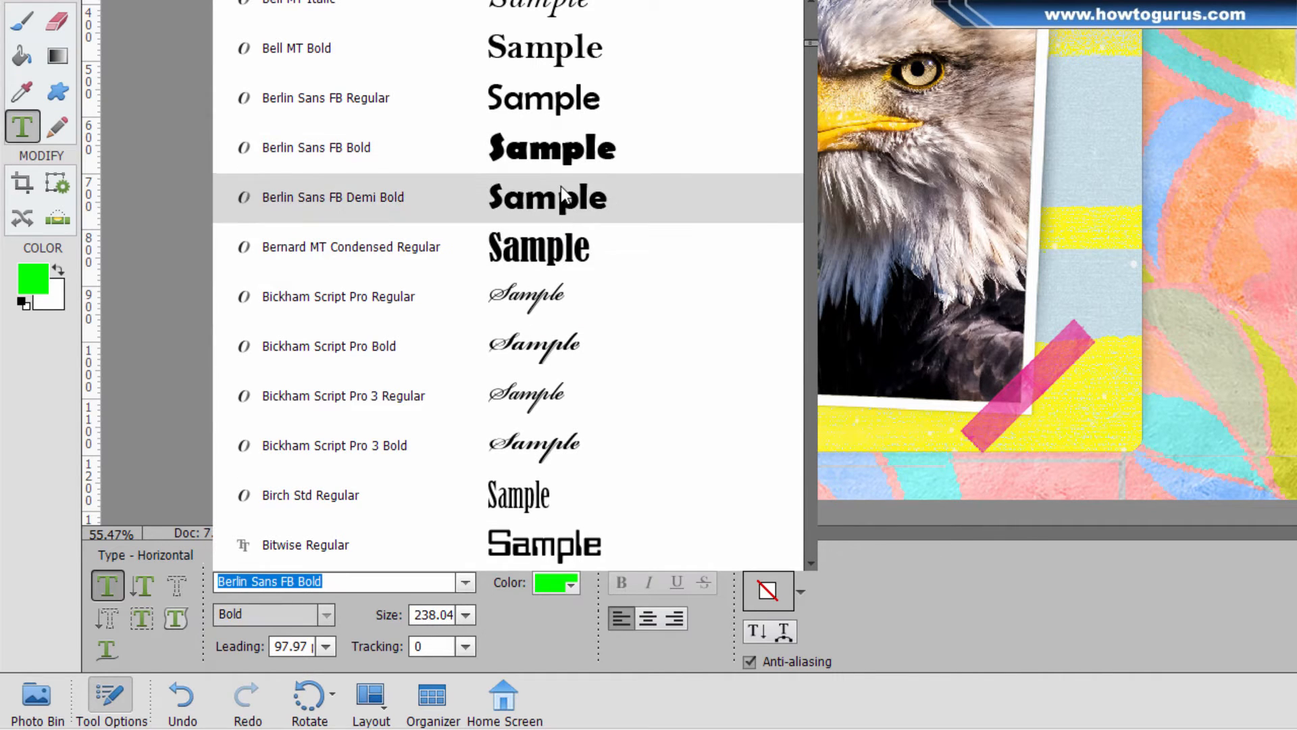
{"action": "left_click", "coordinate": [906, 570]}
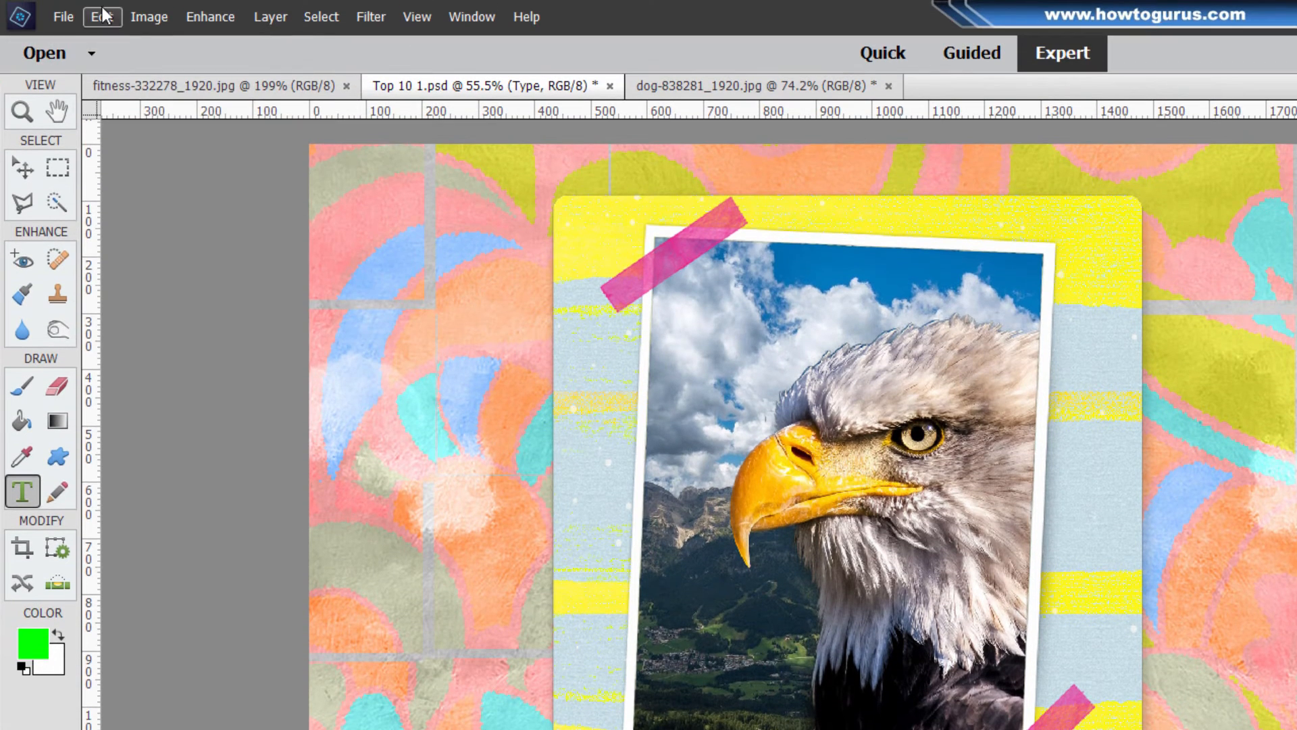
{"action": "left_click", "coordinate": [103, 15]}
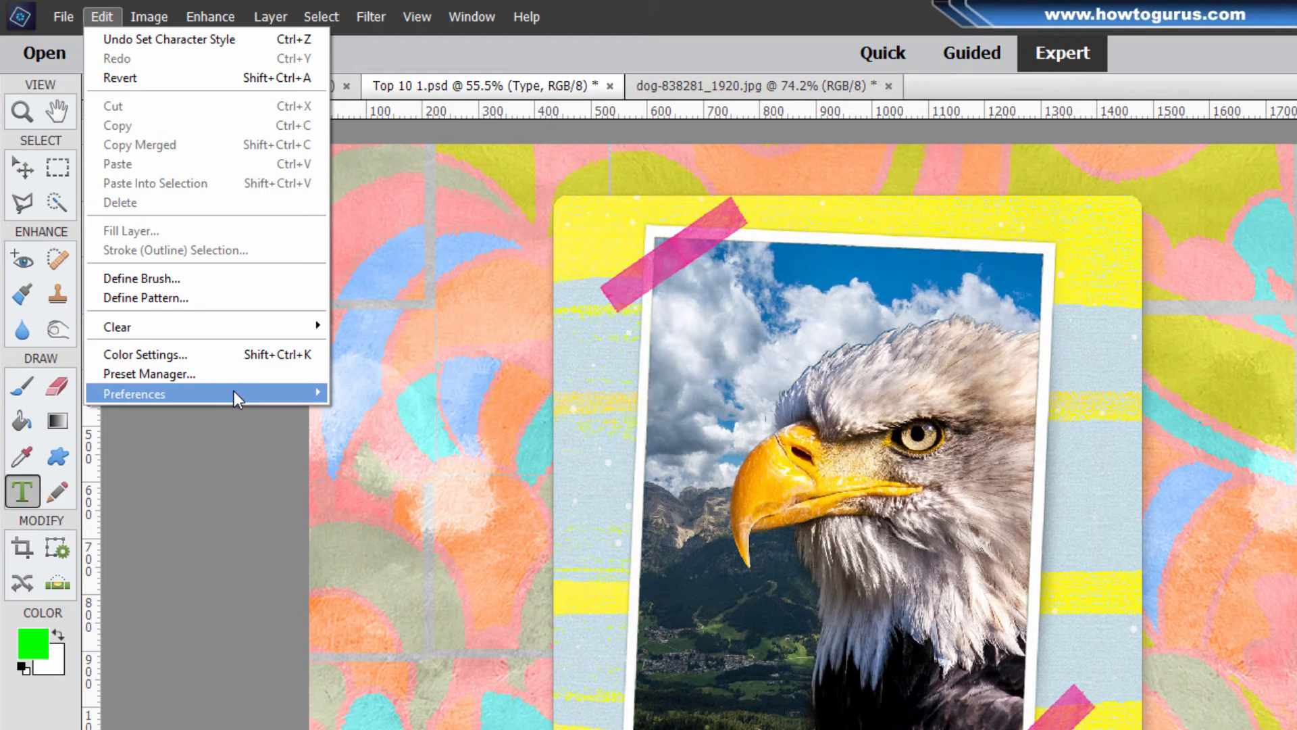
{"action": "mouse_move", "coordinate": [234, 395]}
{"action": "left_click", "coordinate": [360, 595]}
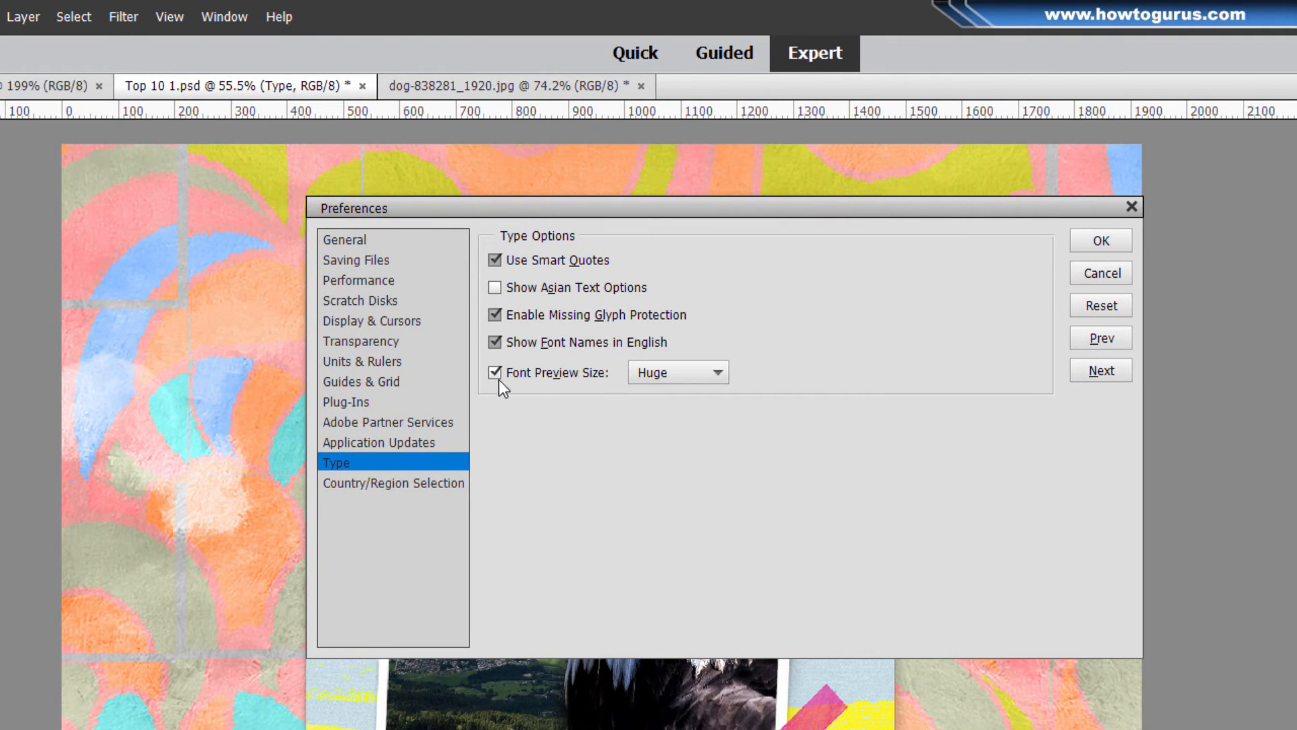
{"action": "left_click", "coordinate": [689, 370]}
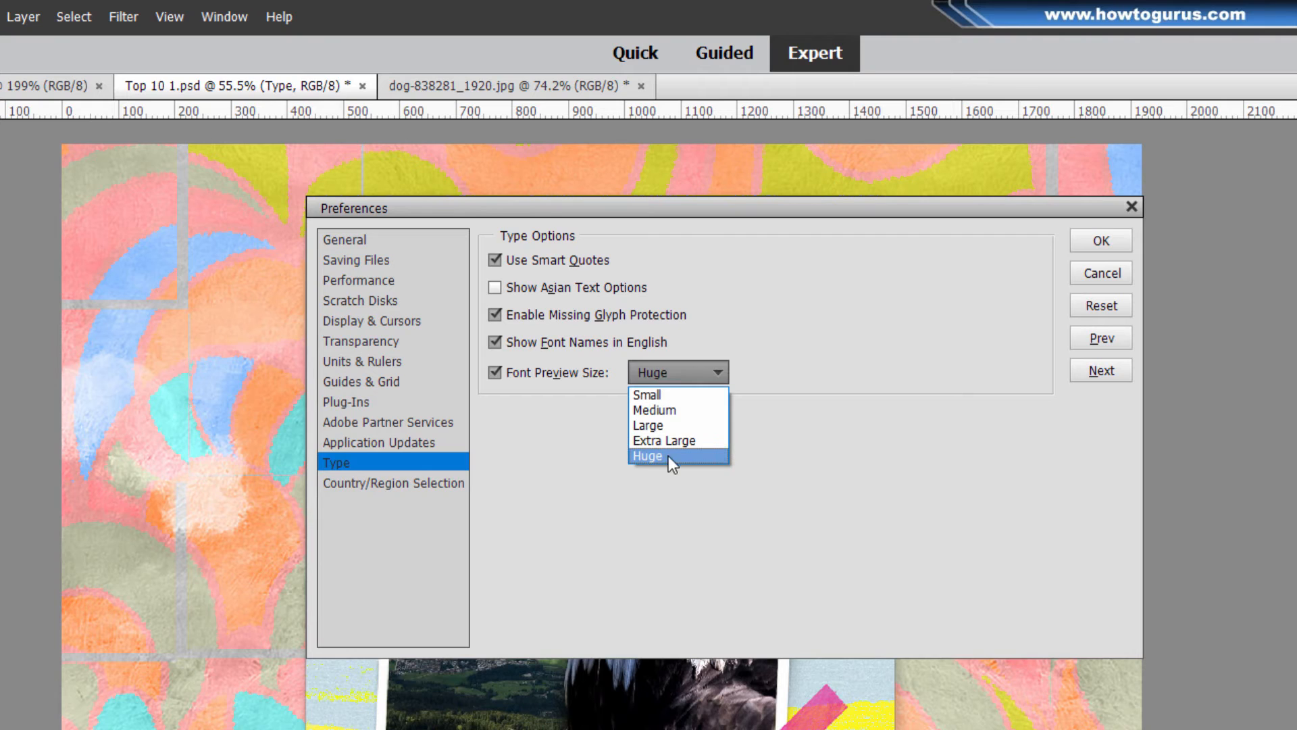
{"action": "left_click", "coordinate": [666, 456]}
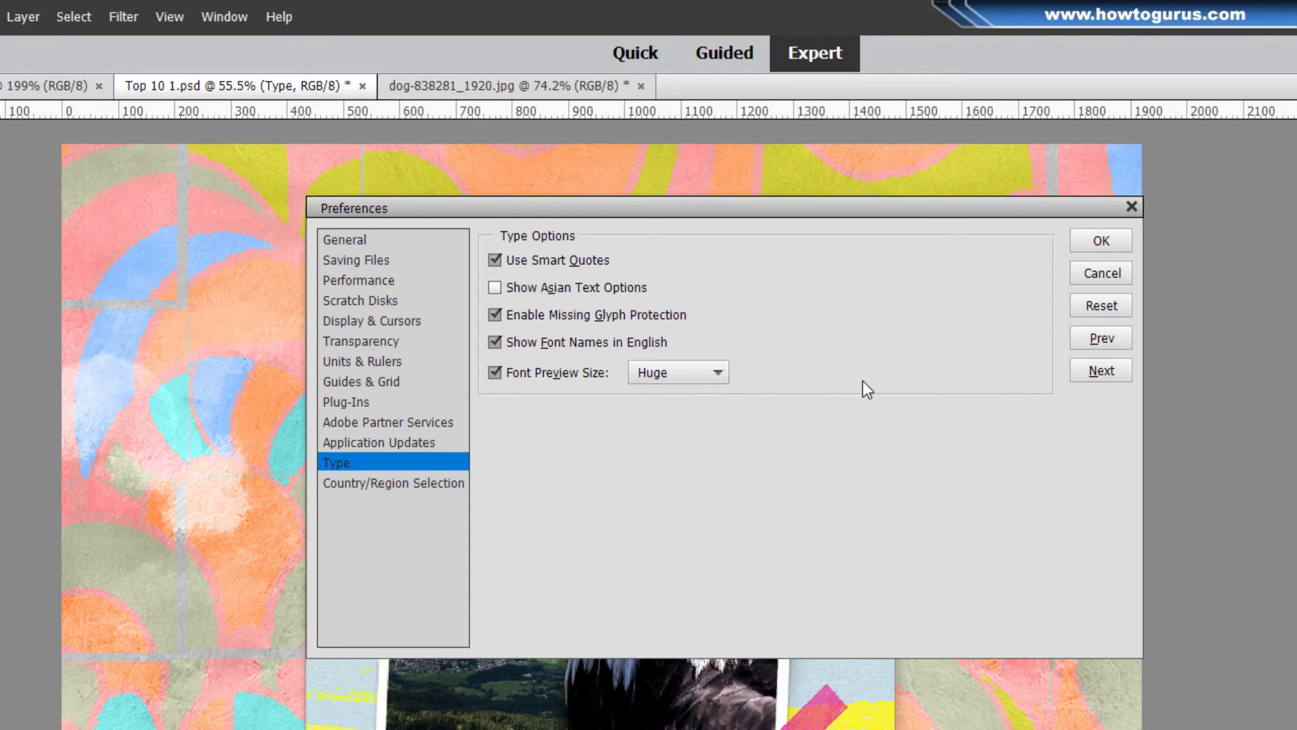
{"action": "left_click", "coordinate": [1100, 243]}
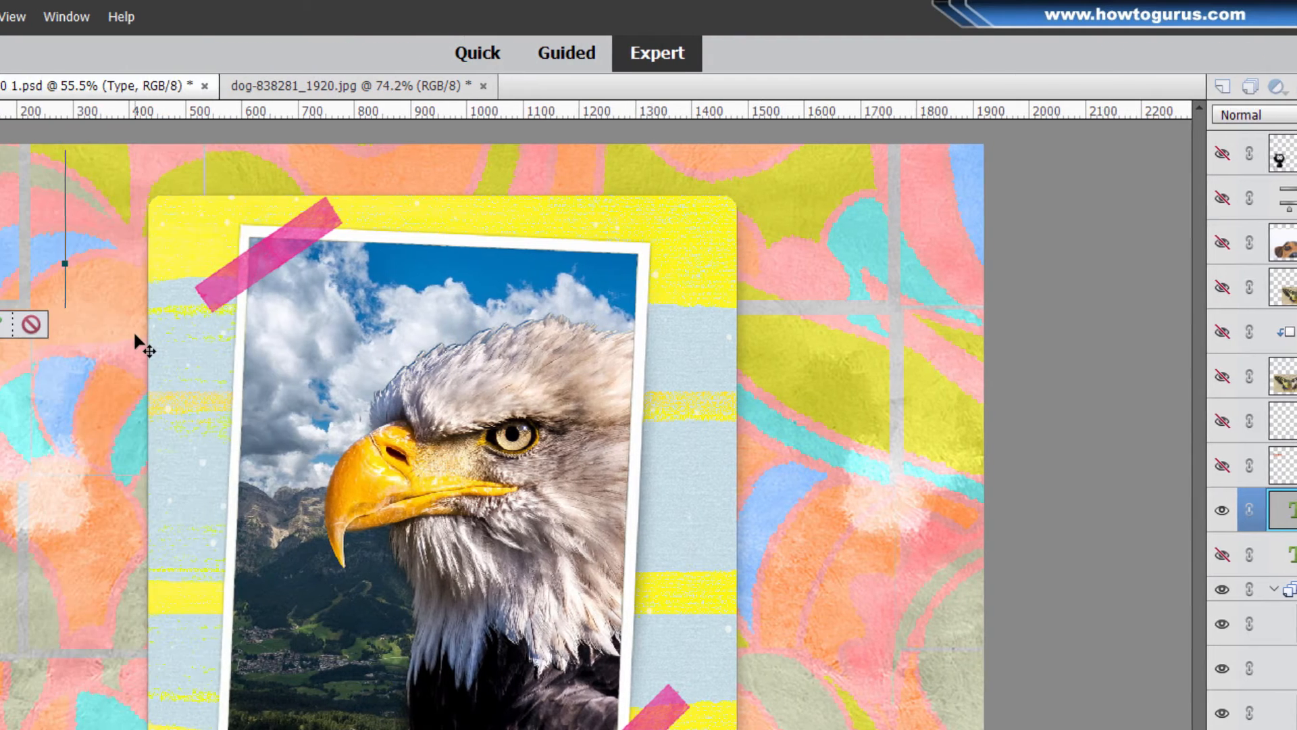
Step: Add the text Eagle in bright green and move it over the lower right side of the photo frame
{"action": "type", "text": "Eagle"}
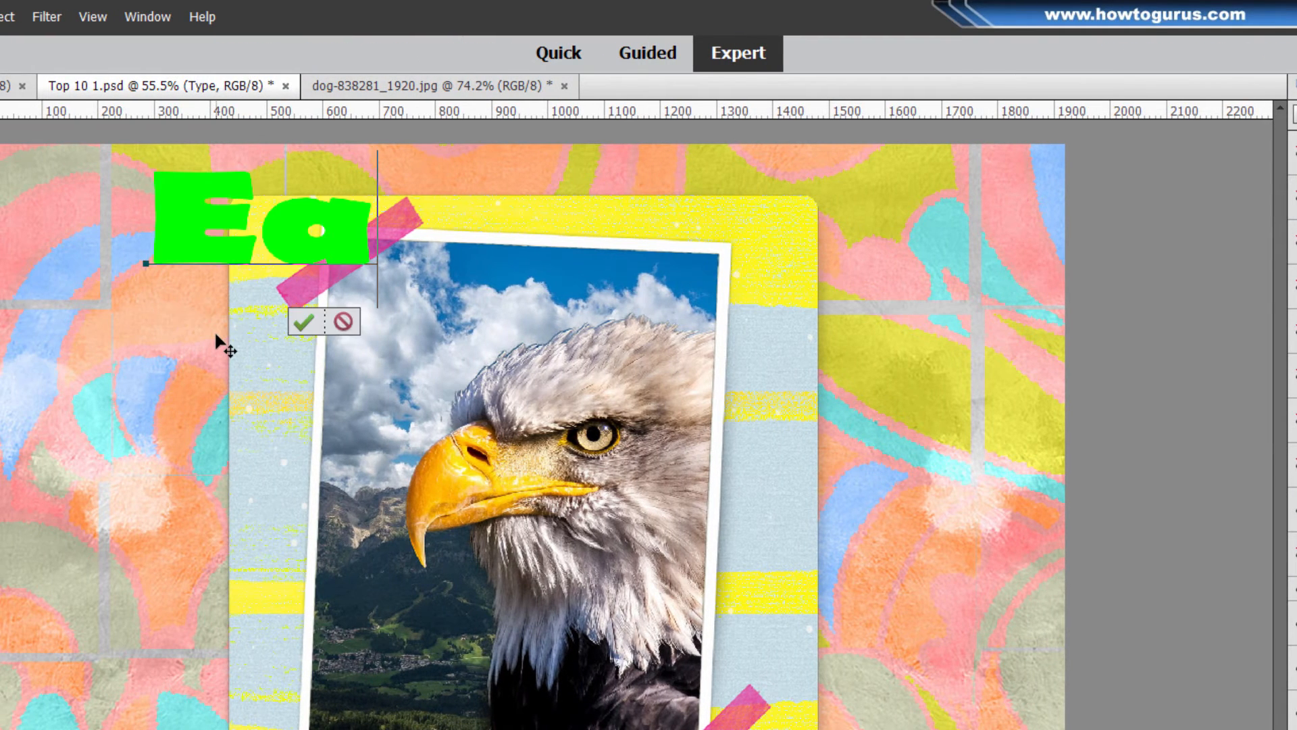
{"action": "left_click", "coordinate": [582, 319]}
{"action": "left_click_drag", "start_coordinate": [483, 226], "coordinate": [782, 729]}
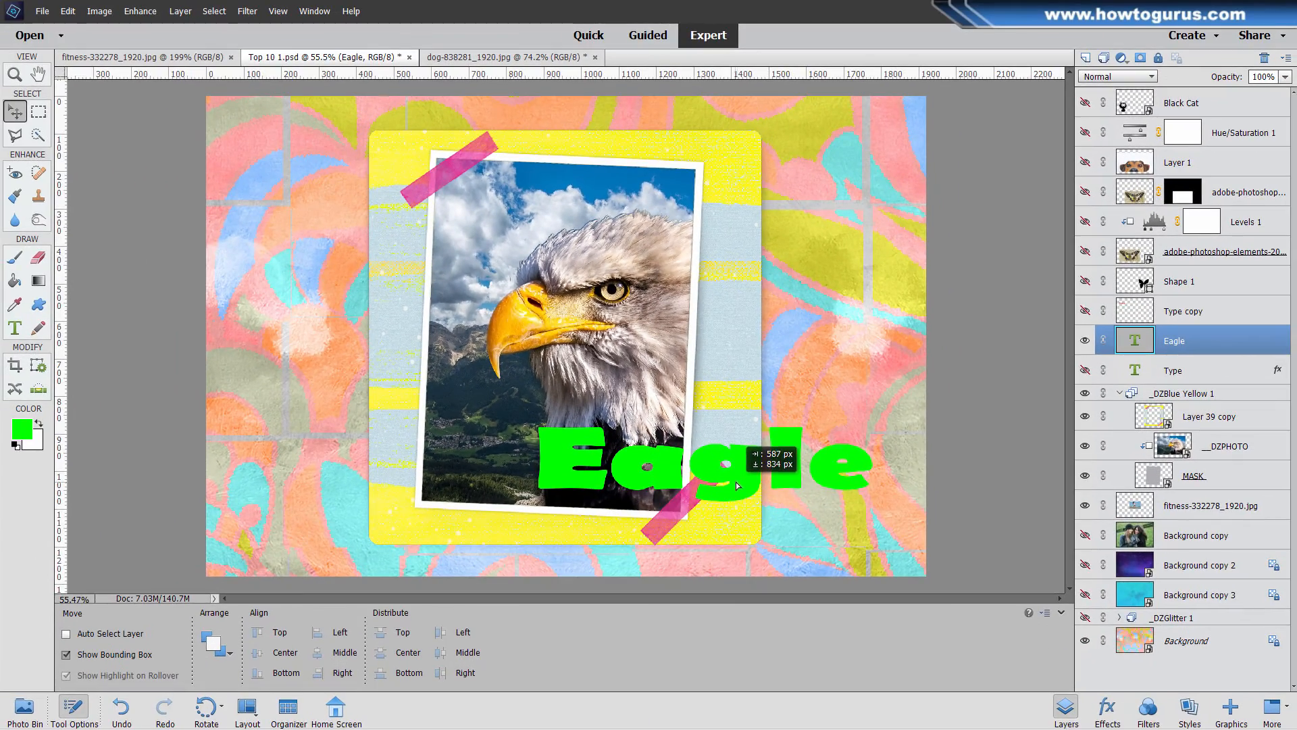
{"action": "left_click_drag", "start_coordinate": [738, 485], "coordinate": [729, 485]}
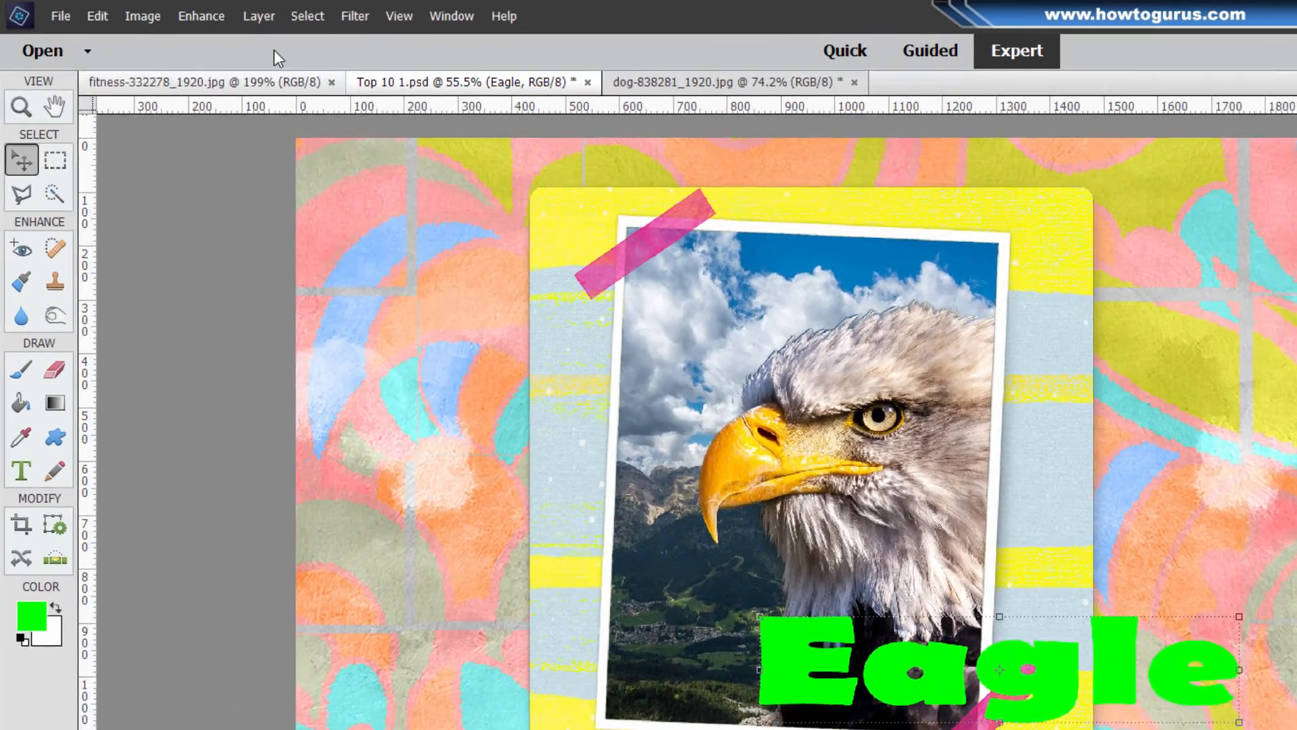
Step: Add a drop shadow with 16 px distance, 100% opacity and a 144° lighting angle to the Eagle layer, and review its style settings
{"action": "left_click", "coordinate": [180, 11]}
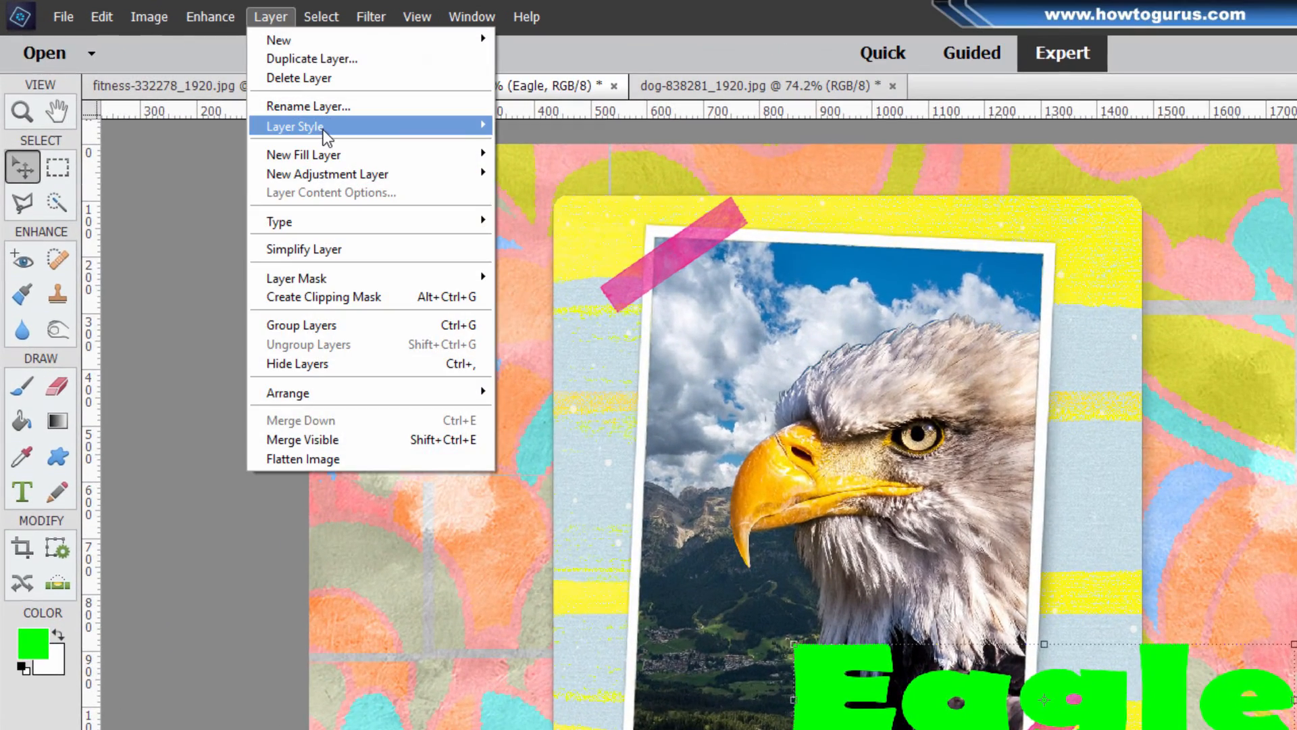
{"action": "mouse_move", "coordinate": [320, 131]}
{"action": "left_click", "coordinate": [550, 126]}
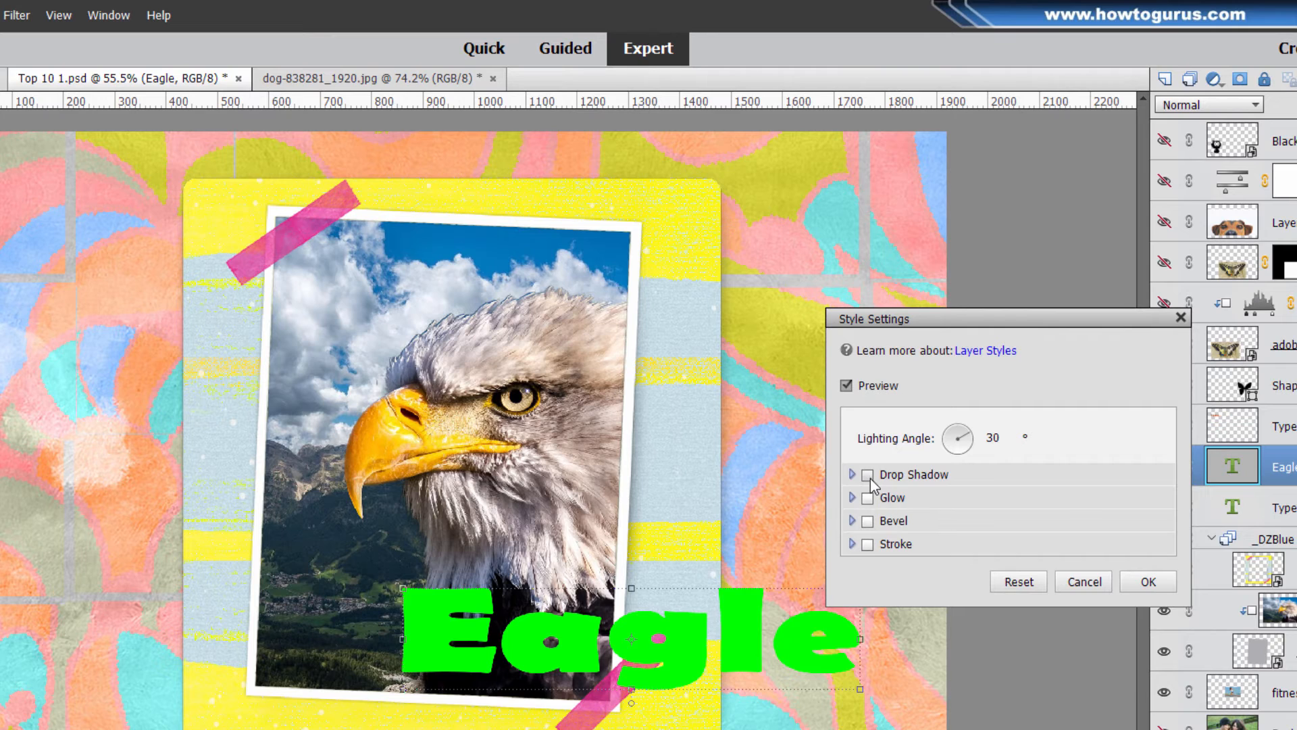
{"action": "left_click", "coordinate": [1213, 511]}
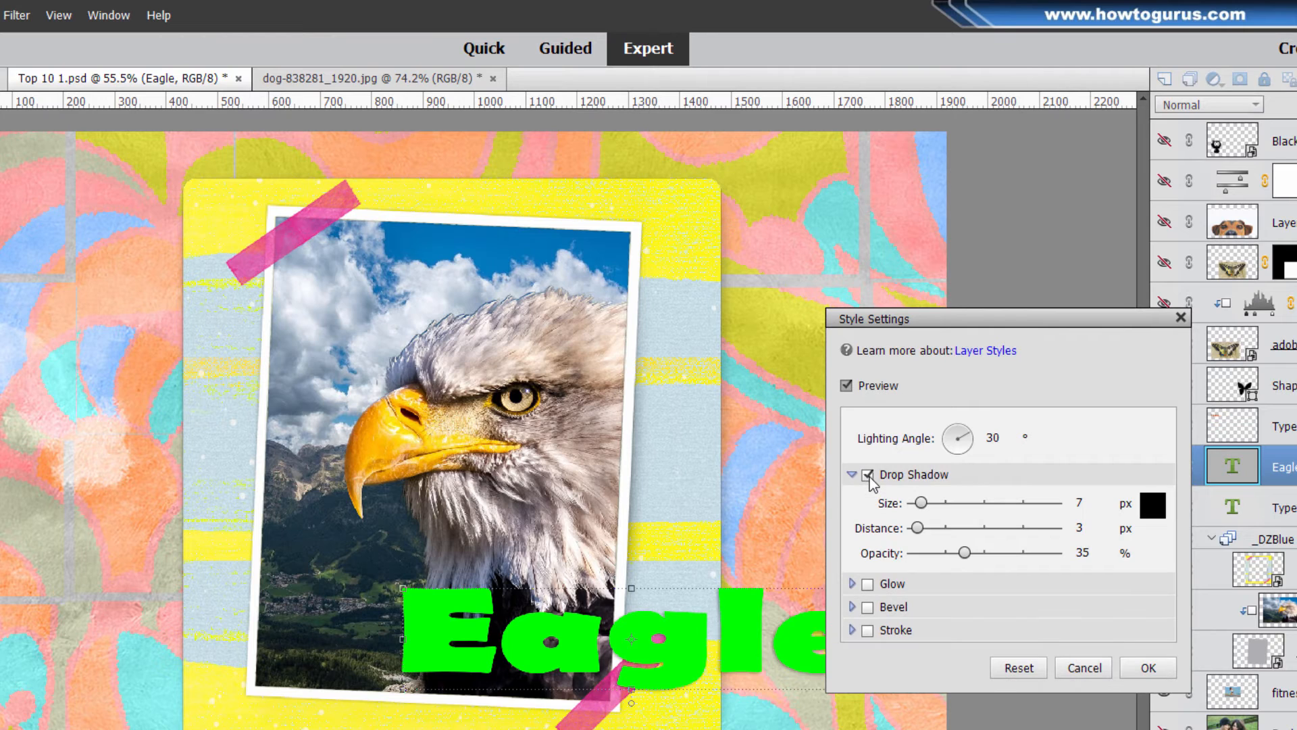
{"action": "left_click_drag", "start_coordinate": [964, 552], "coordinate": [1058, 554]}
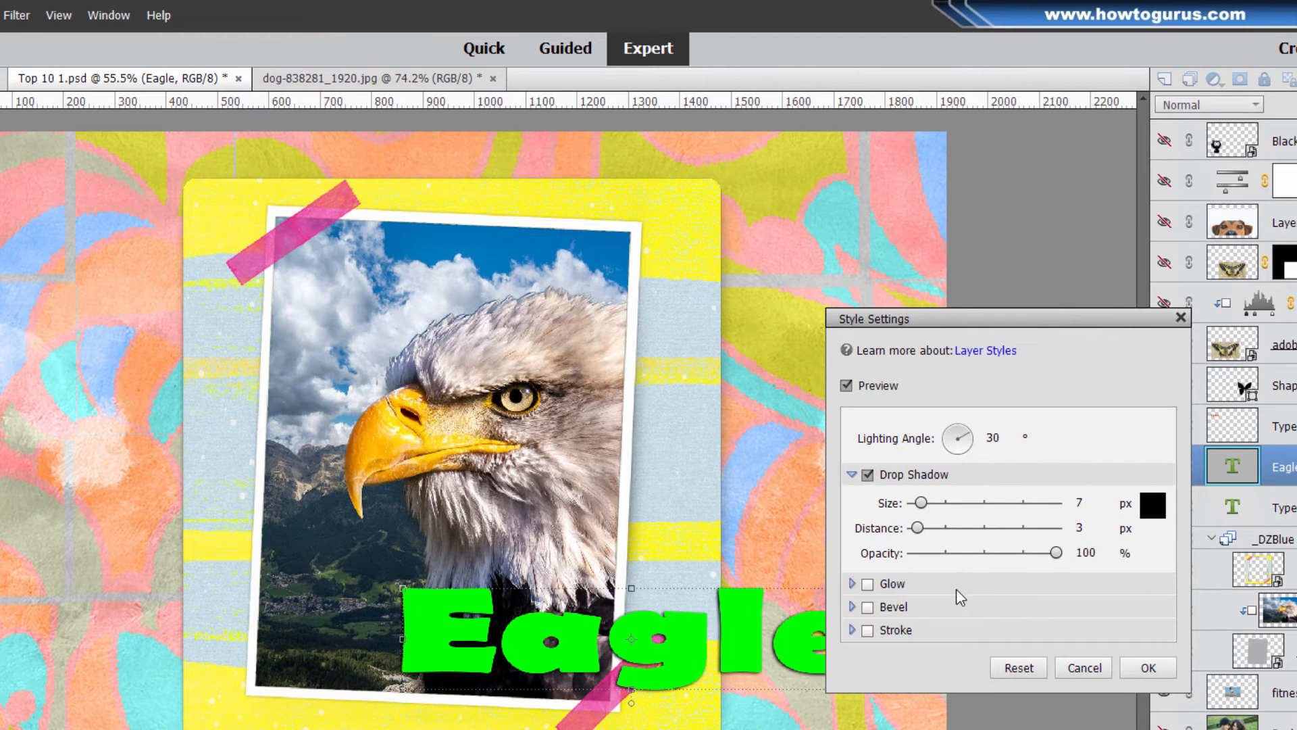
{"action": "left_click_drag", "start_coordinate": [917, 528], "coordinate": [929, 528]}
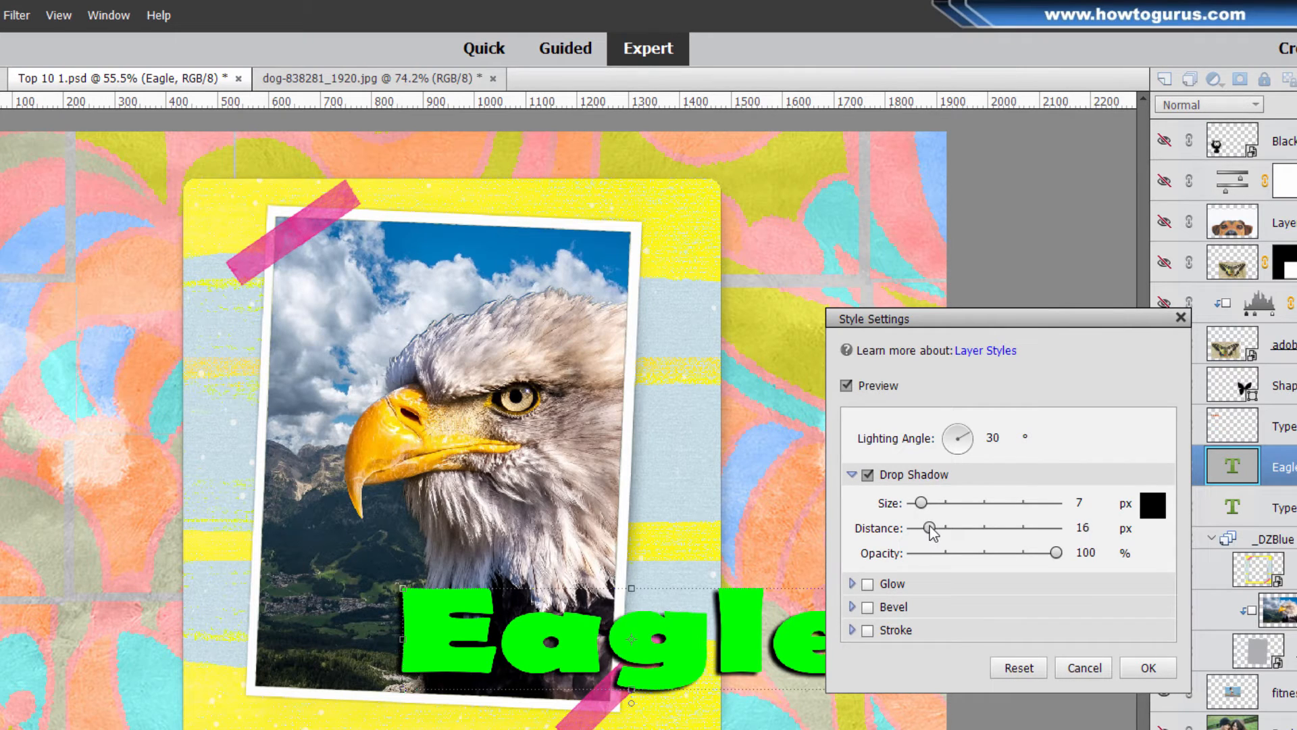
{"action": "left_click_drag", "start_coordinate": [966, 449], "coordinate": [949, 439]}
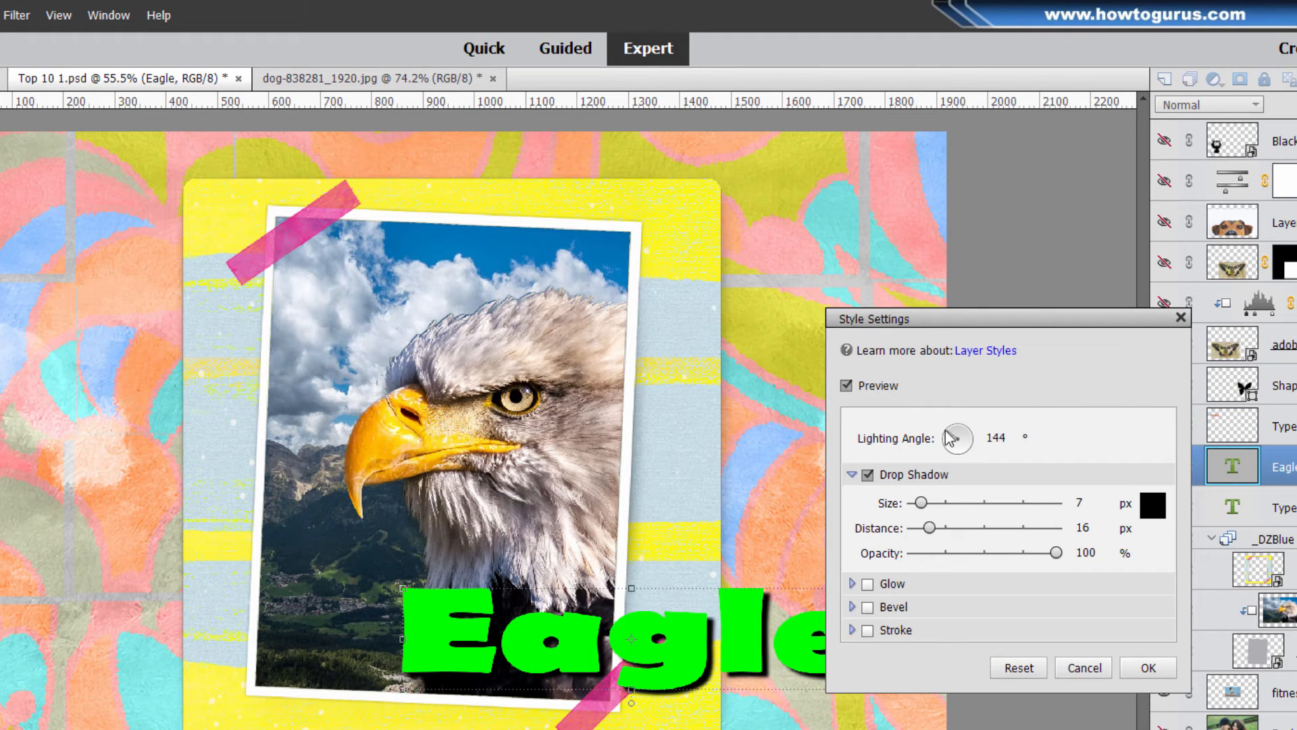
{"action": "left_click", "coordinate": [1148, 668]}
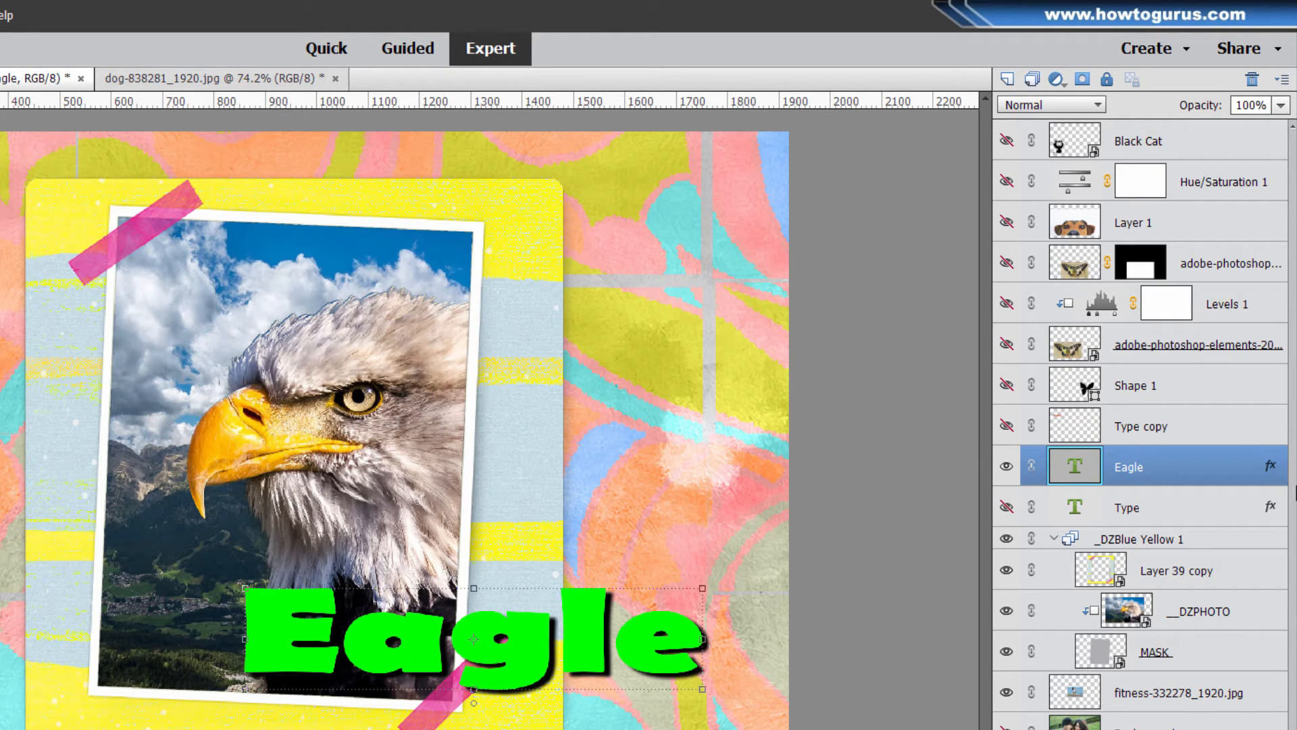
{"action": "double_click", "coordinate": [1269, 465]}
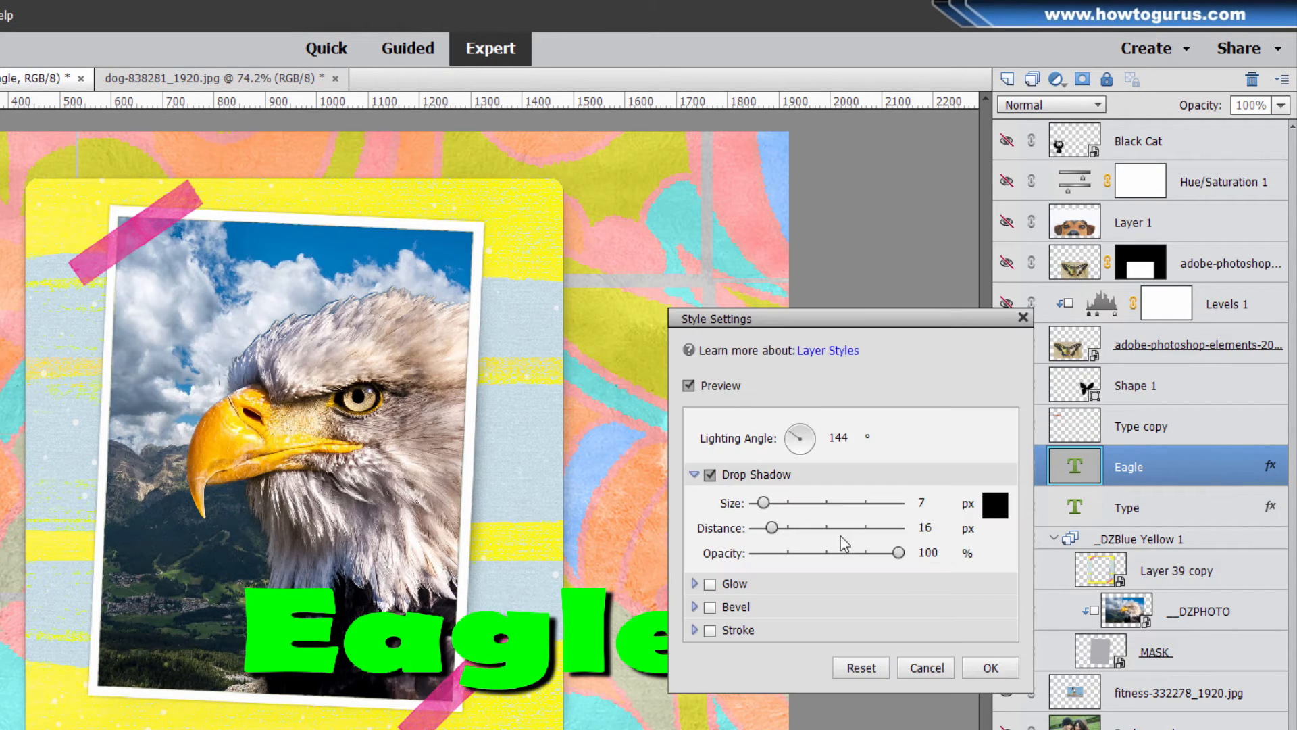
{"action": "left_click", "coordinate": [926, 667]}
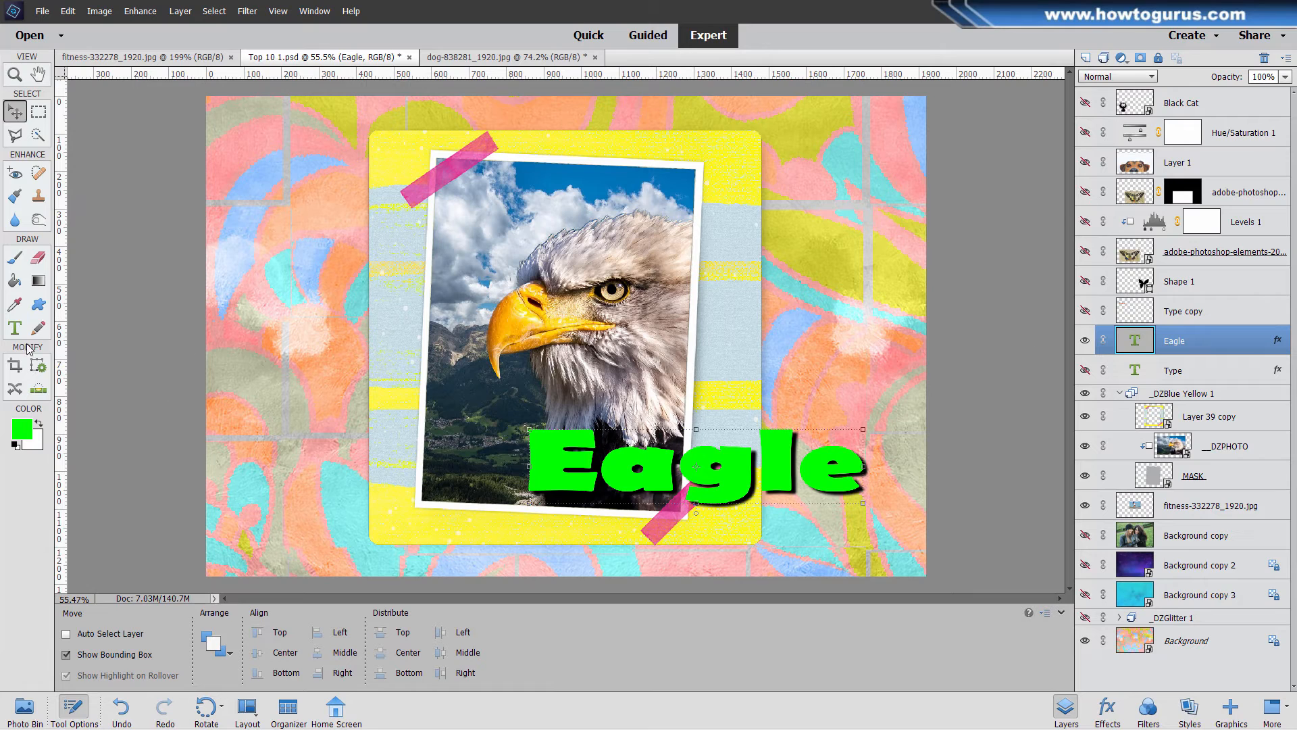
Step: Recolor only the letter a in the word Eagle to magenta from the default swatches
{"action": "left_click", "coordinate": [25, 328]}
{"action": "left_click", "coordinate": [683, 463]}
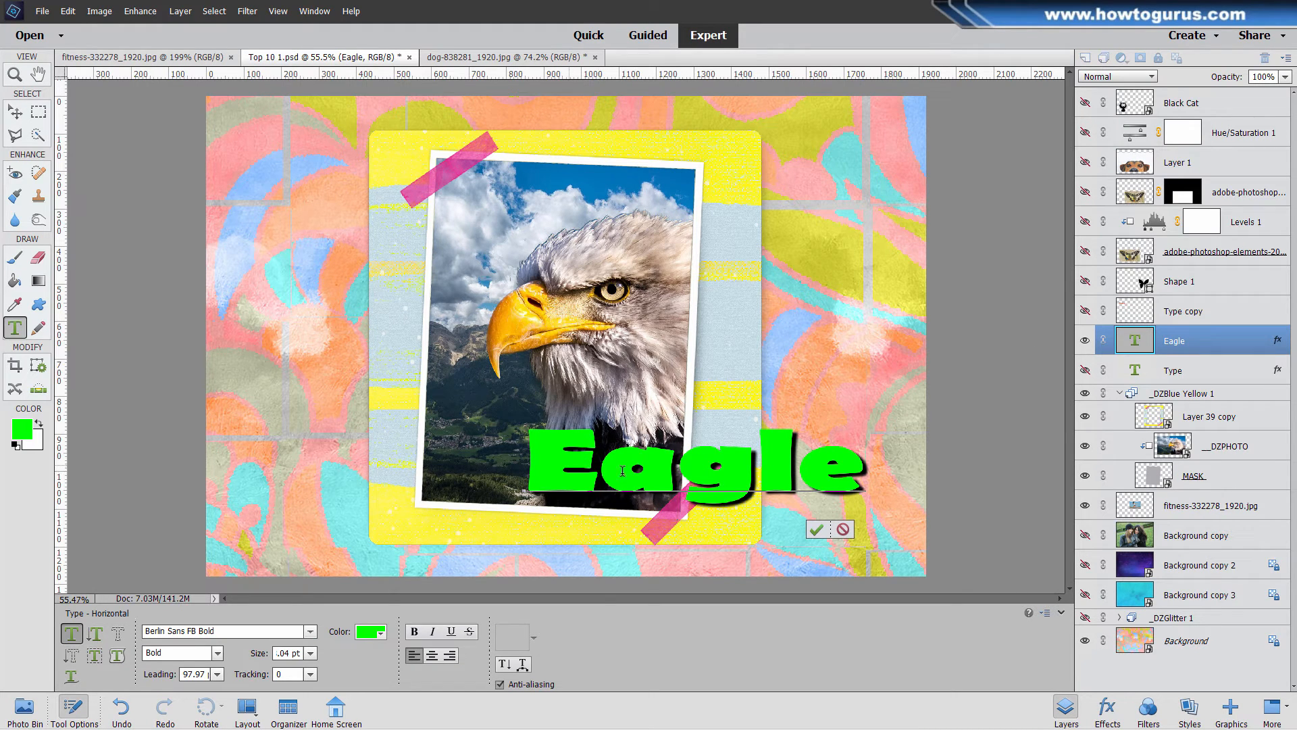
{"action": "left_click_drag", "start_coordinate": [599, 467], "coordinate": [644, 468]}
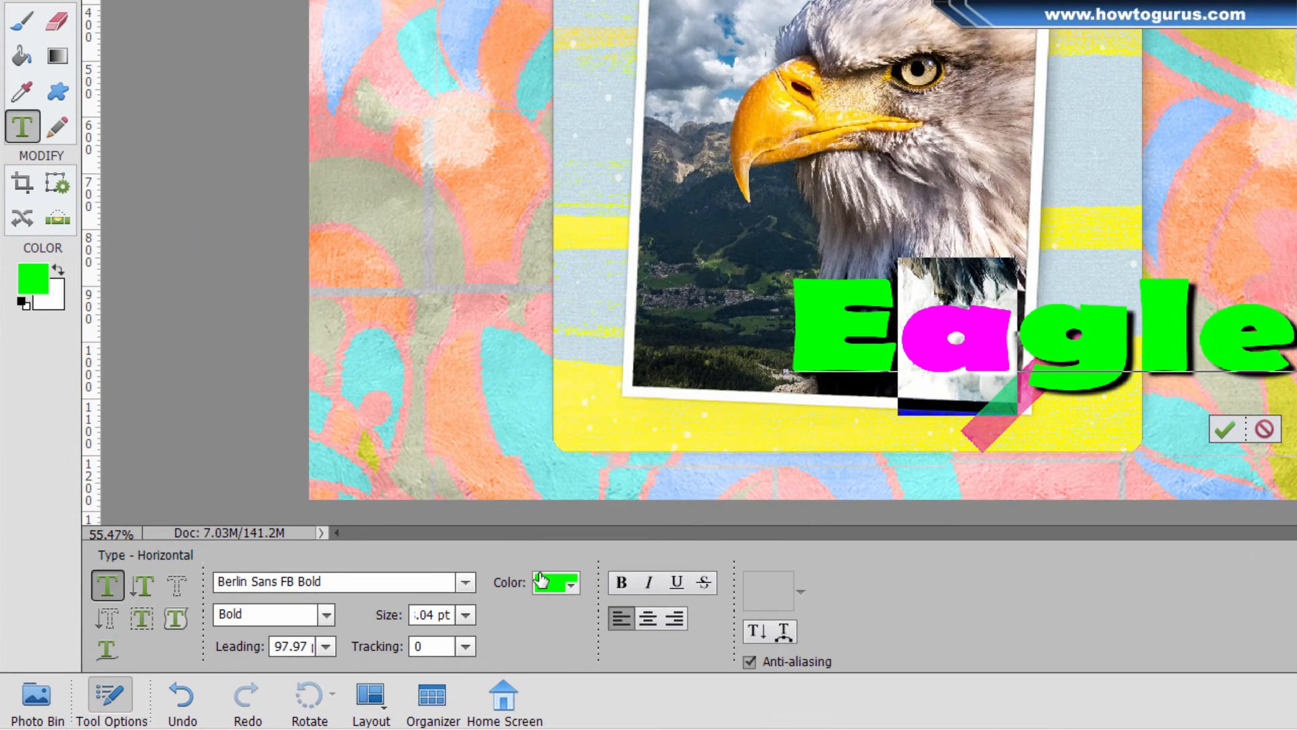
{"action": "left_click", "coordinate": [540, 580]}
{"action": "left_click", "coordinate": [595, 387]}
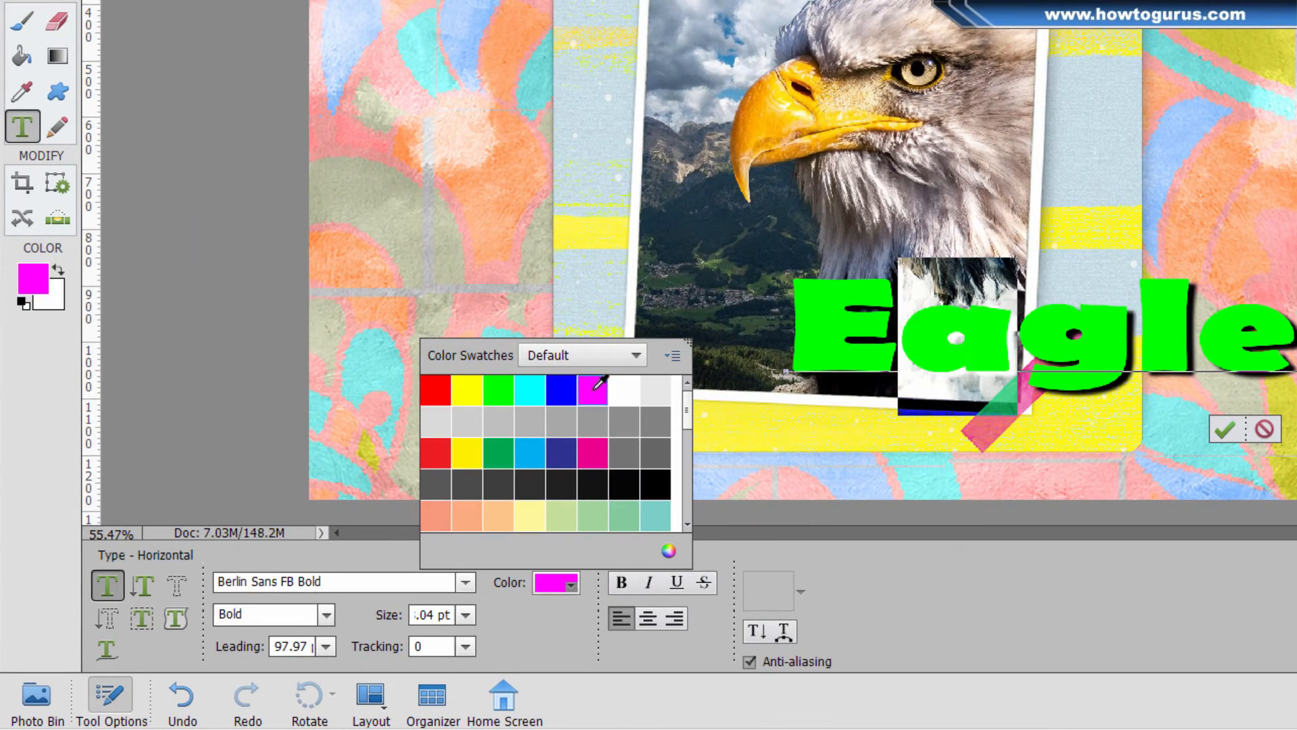
{"action": "left_click", "coordinate": [944, 359]}
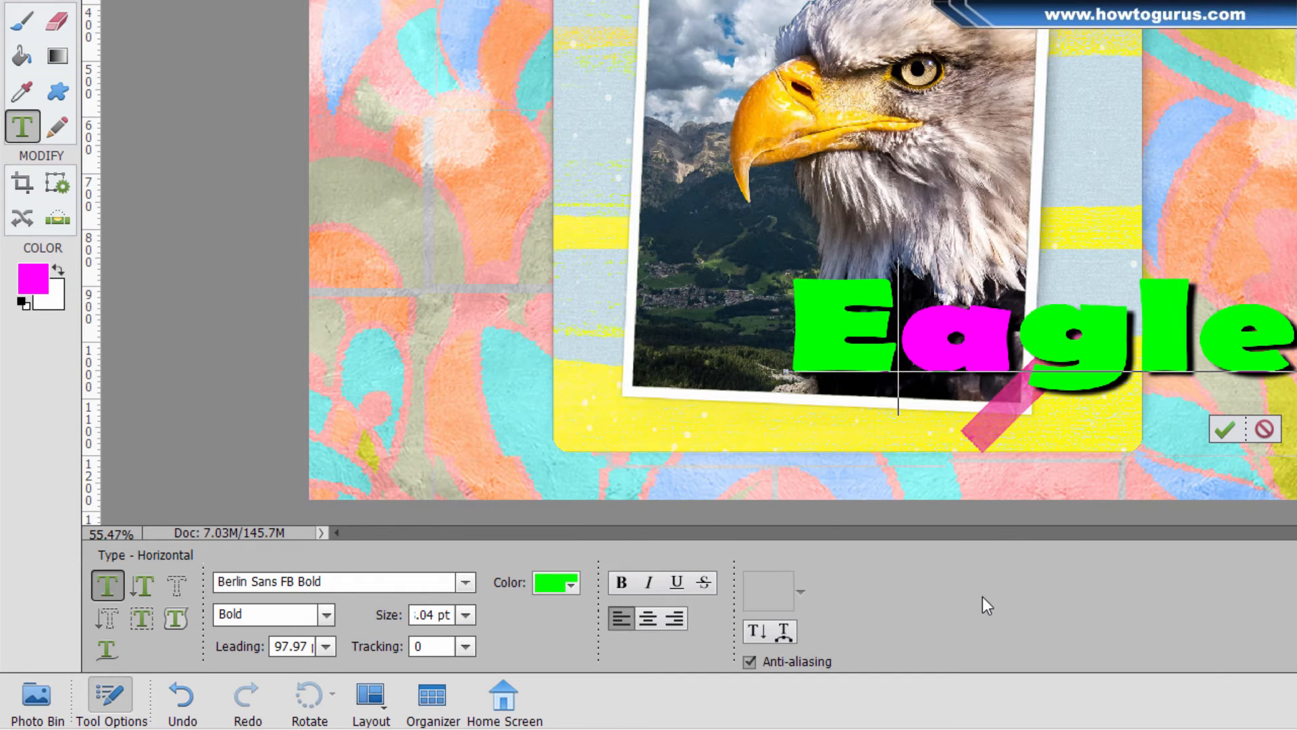
Step: Change the whole word Eagle to the Bitwise Regular font and reposition it over the lower right corner of the photo
{"action": "left_click_drag", "start_coordinate": [807, 343], "coordinate": [1236, 313]}
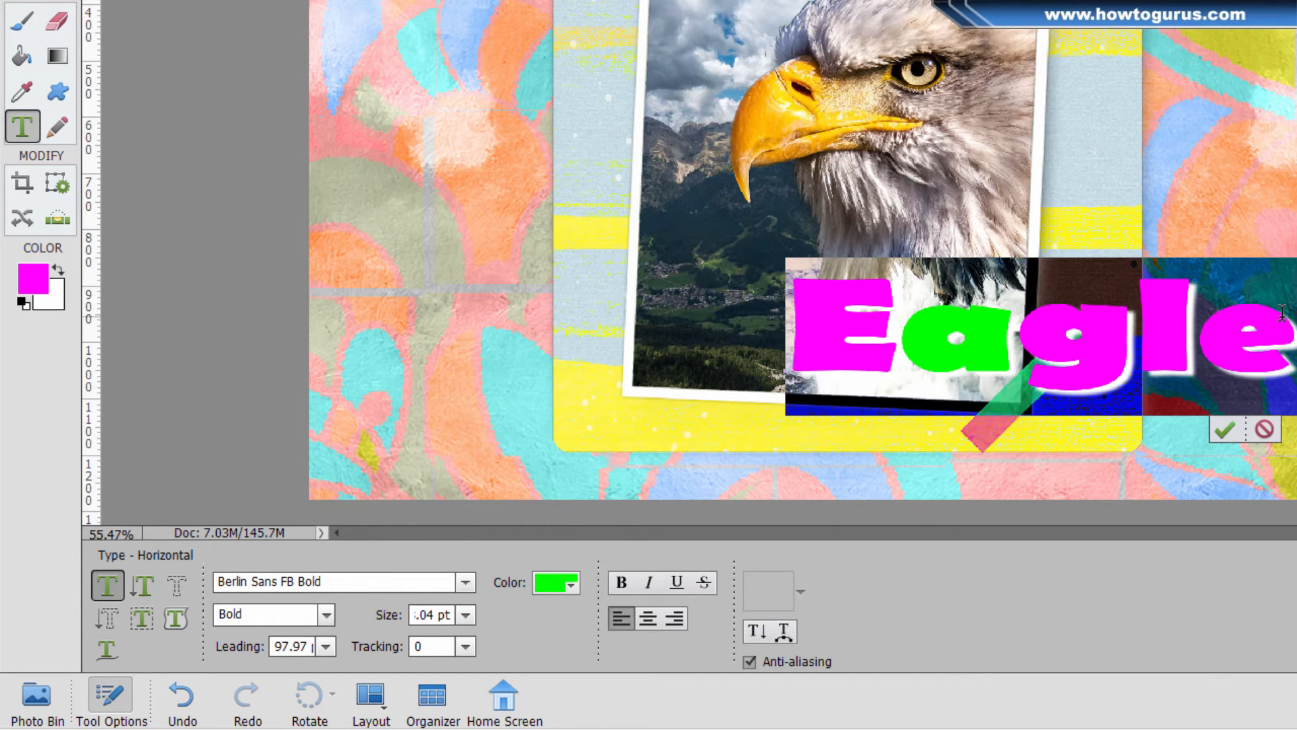
{"action": "left_click", "coordinate": [465, 581]}
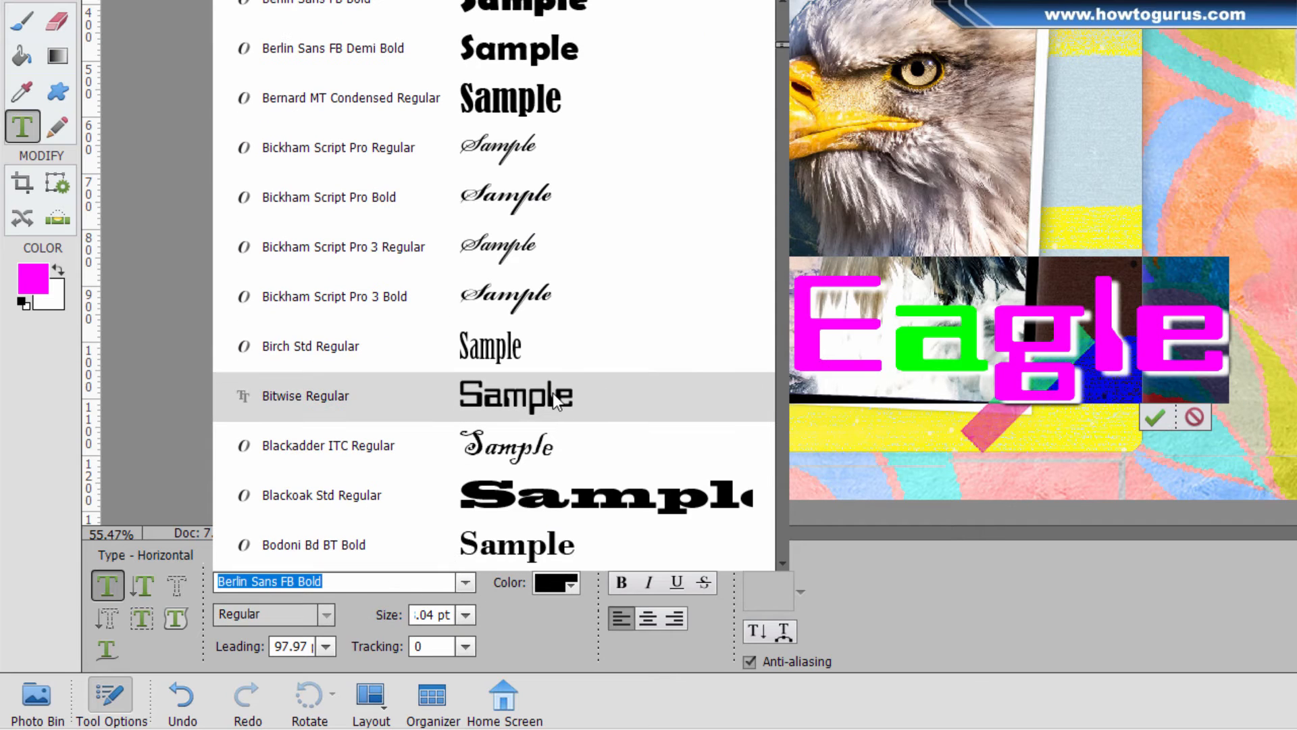
{"action": "left_click", "coordinate": [535, 401]}
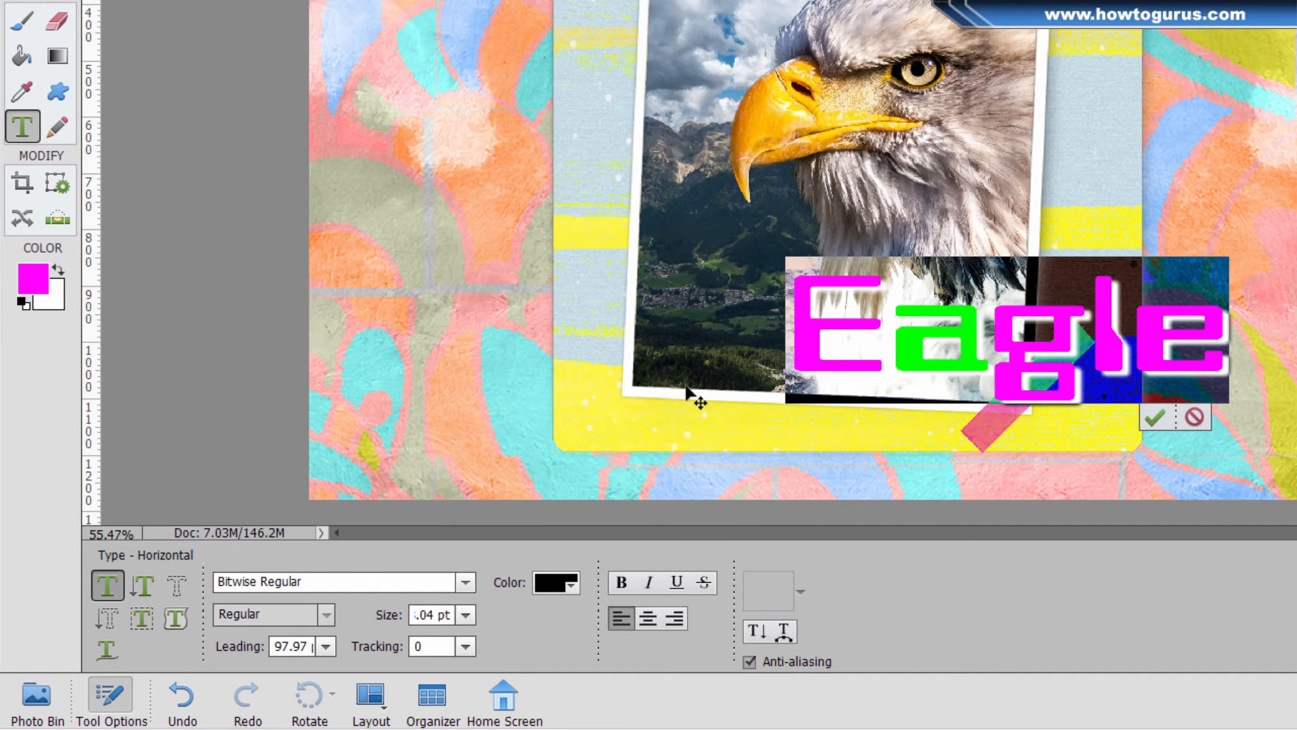
{"action": "left_click", "coordinate": [1154, 417]}
{"action": "left_click_drag", "start_coordinate": [1059, 325], "coordinate": [1081, 352]}
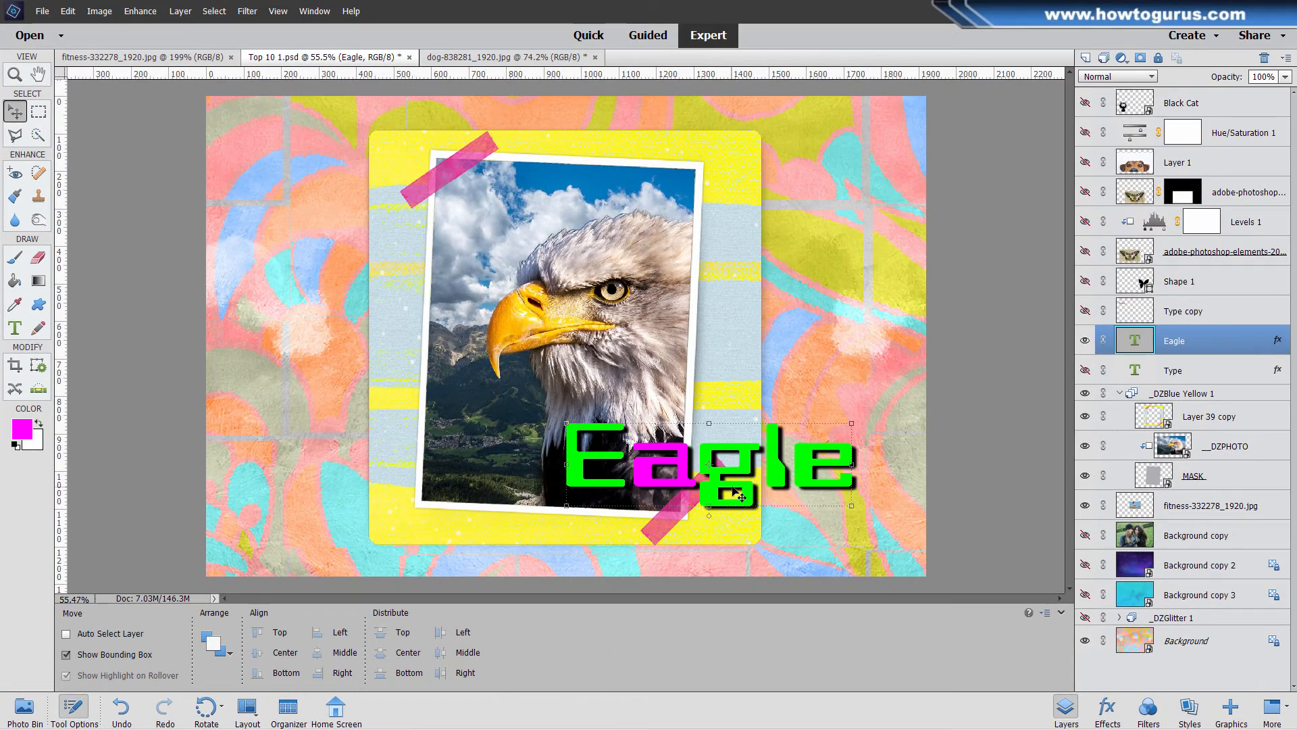
{"action": "left_click_drag", "start_coordinate": [737, 491], "coordinate": [737, 481]}
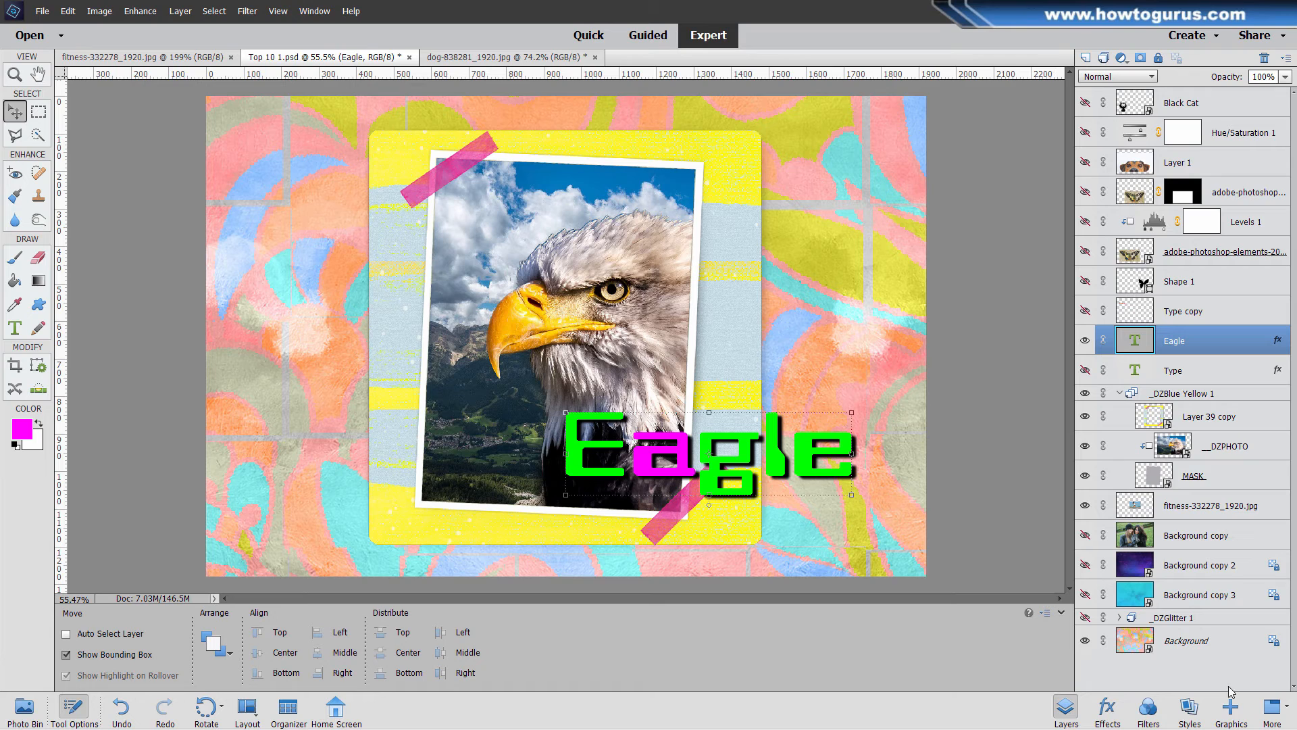
Step: Simplify a duplicate of the Eagle text layer, with the original Eagle layer hidden
{"action": "left_click", "coordinate": [1231, 708]}
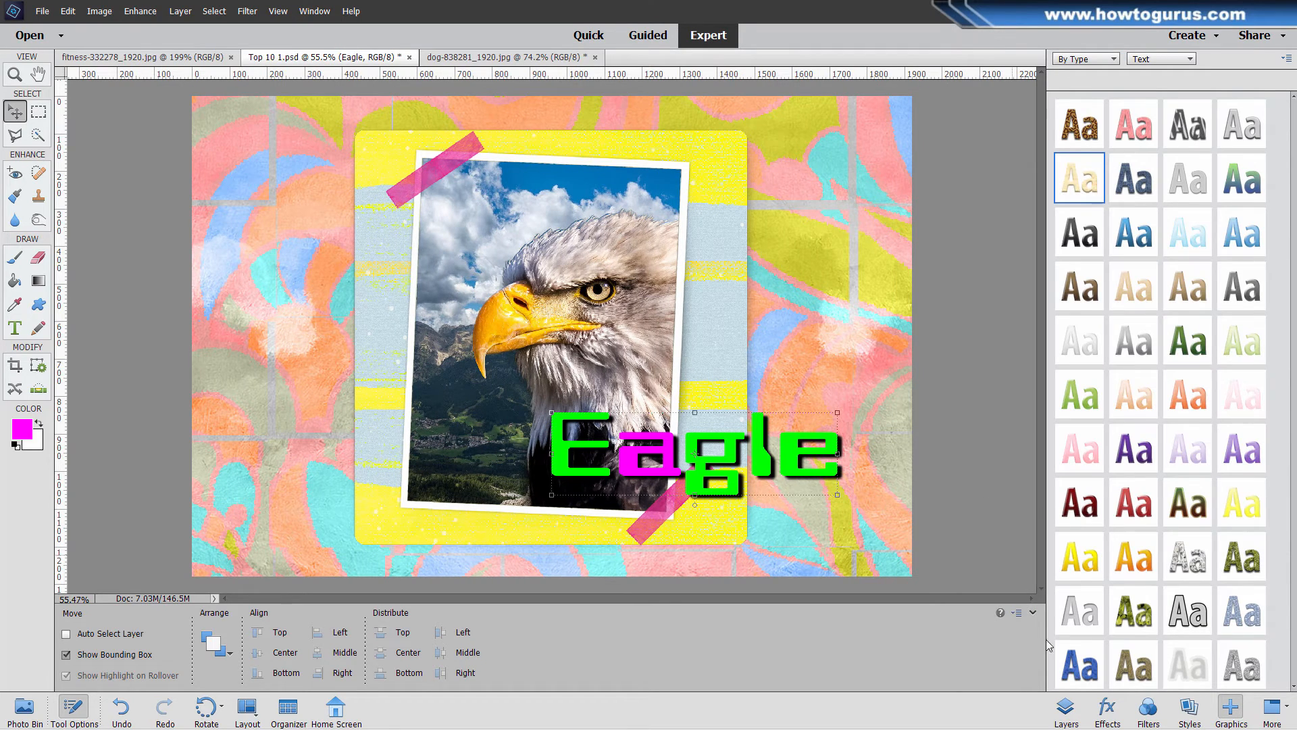
{"action": "left_click", "coordinate": [1066, 708]}
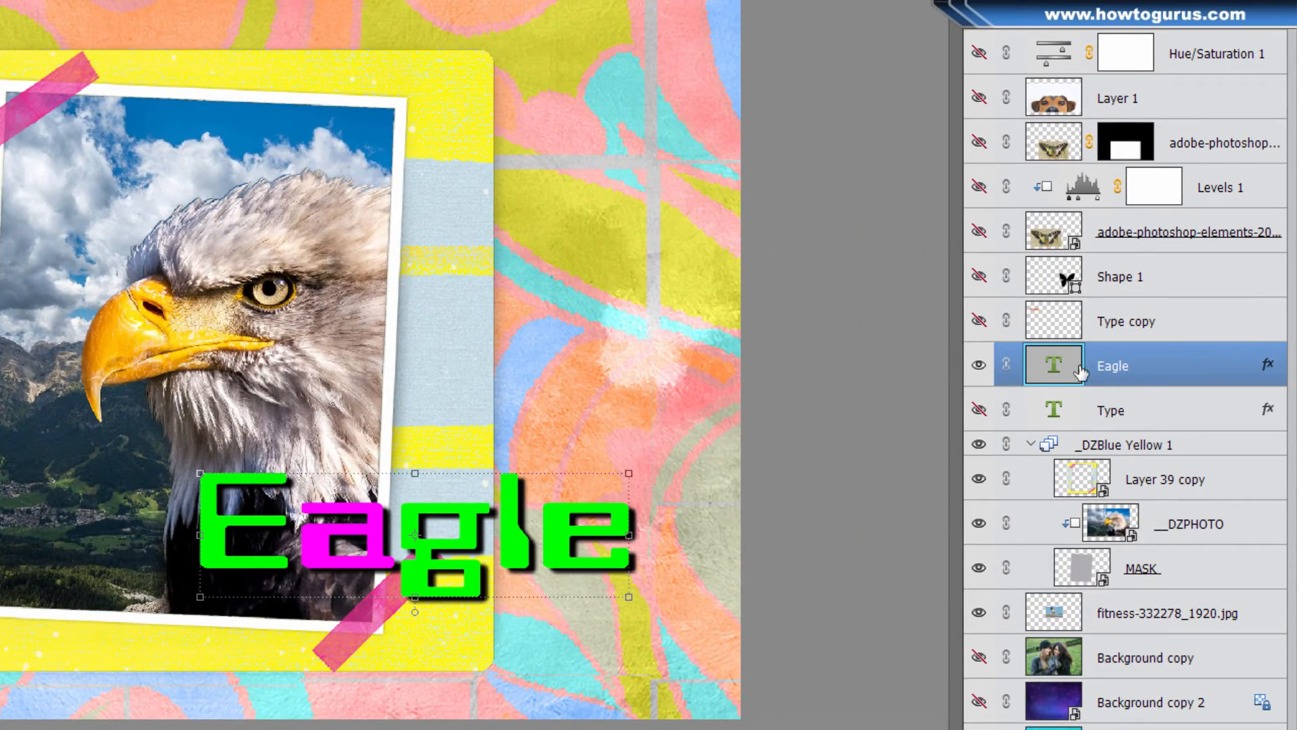
{"action": "right_click", "coordinate": [1114, 370]}
{"action": "left_click", "coordinate": [1149, 428]}
{"action": "key", "text": "Return"}
{"action": "left_click", "coordinate": [978, 410]}
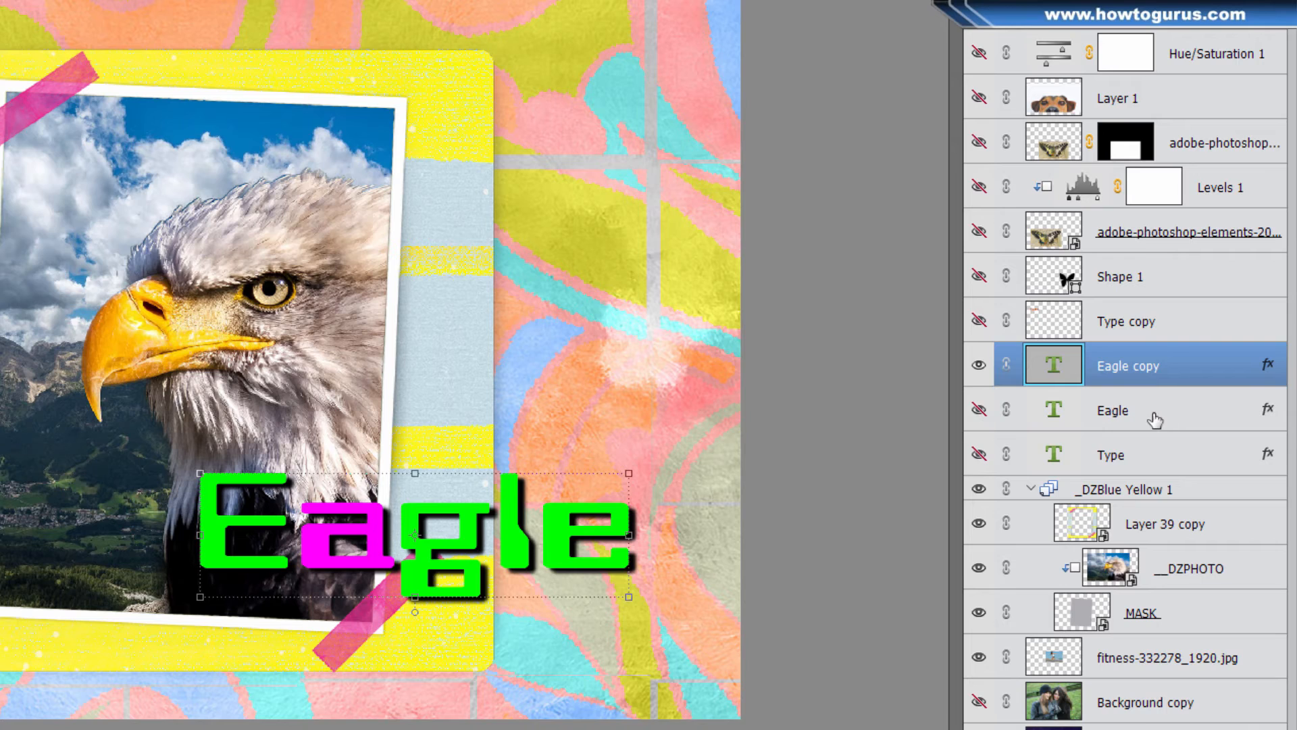
{"action": "right_click", "coordinate": [1110, 372]}
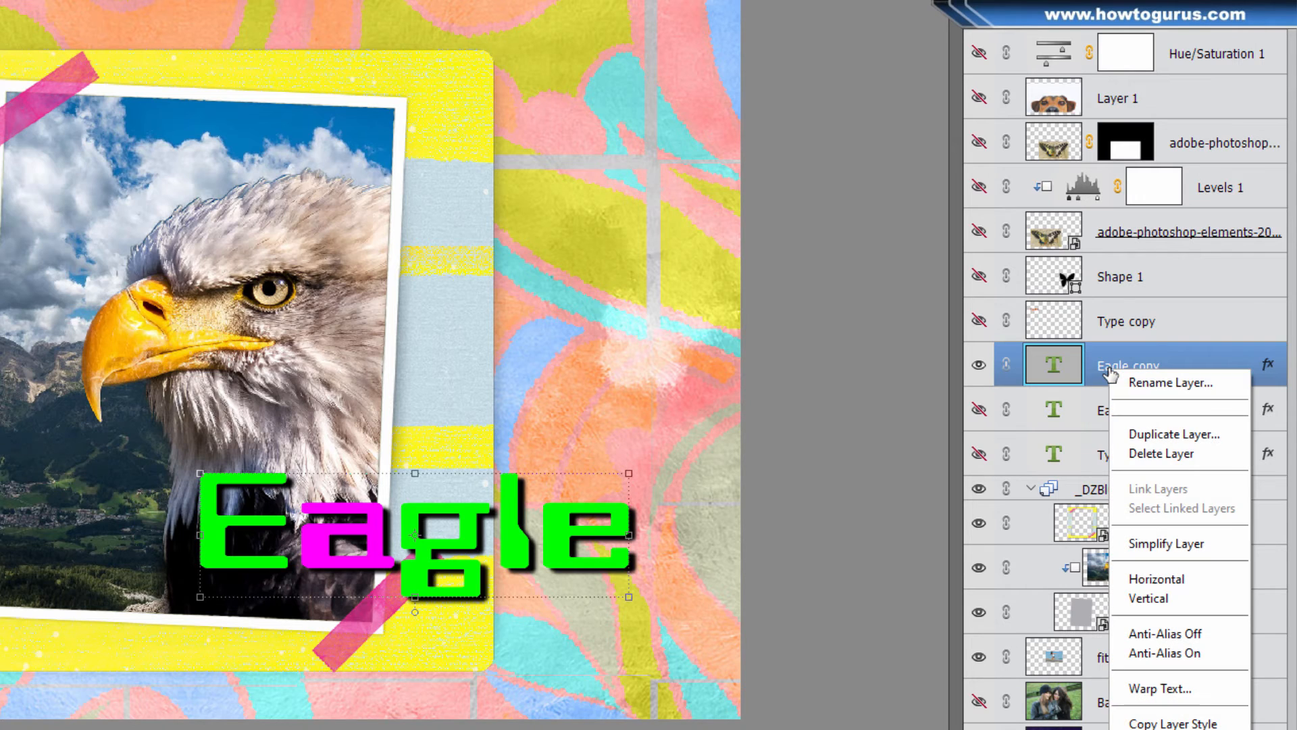
{"action": "left_click", "coordinate": [1169, 544]}
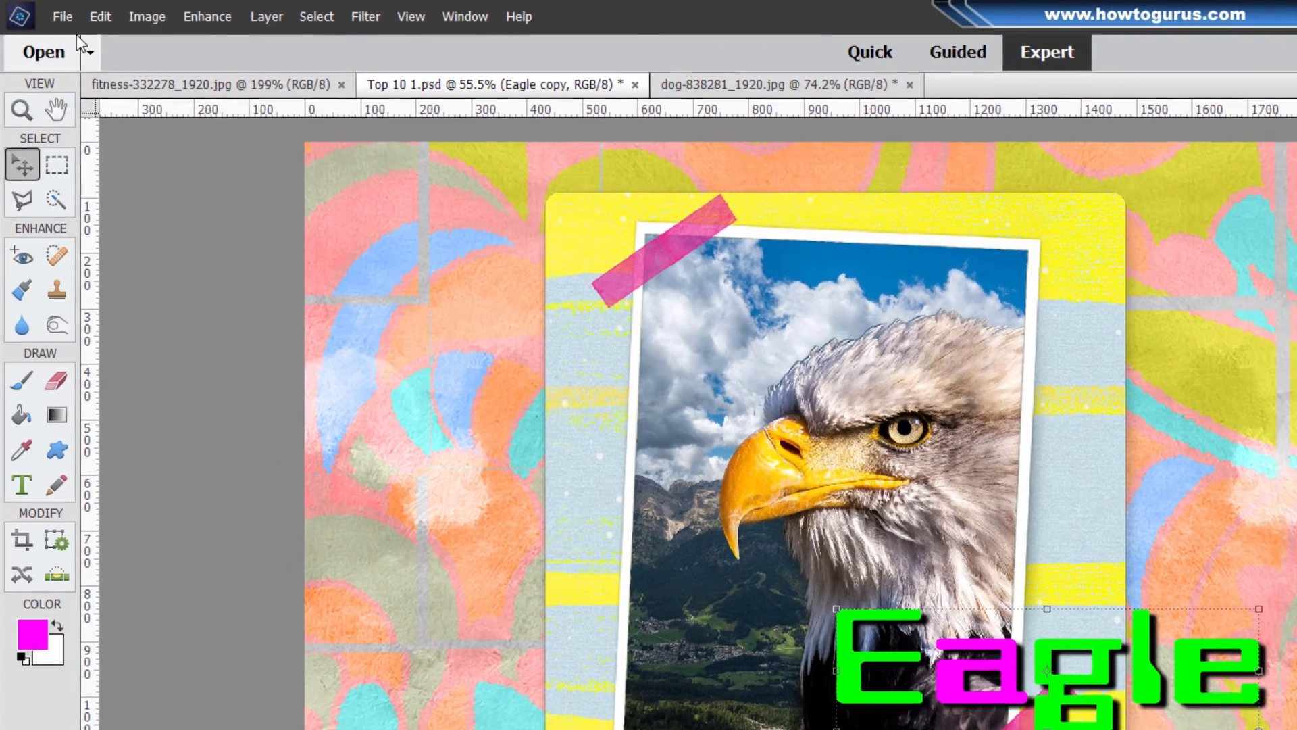
Step: Save the layered project as Top 10 1.psd, replacing the existing file
{"action": "left_click", "coordinate": [63, 16]}
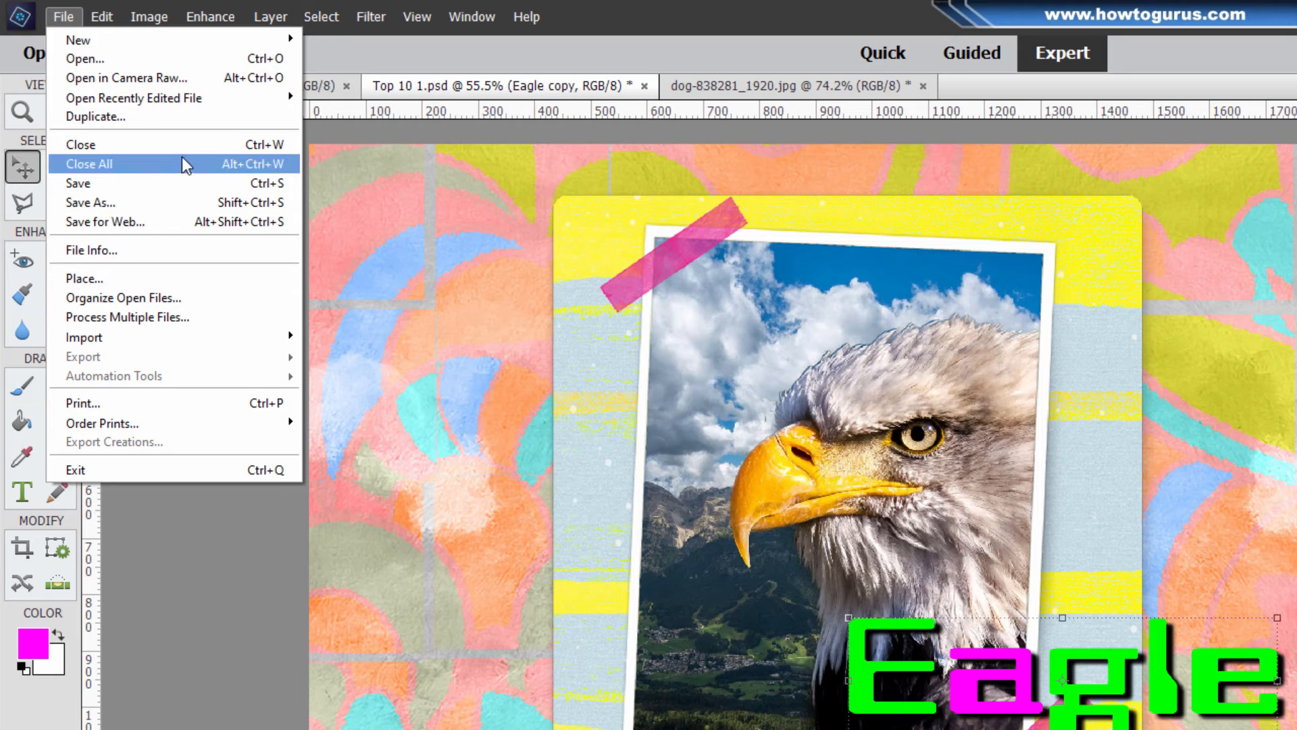
{"action": "left_click", "coordinate": [123, 189]}
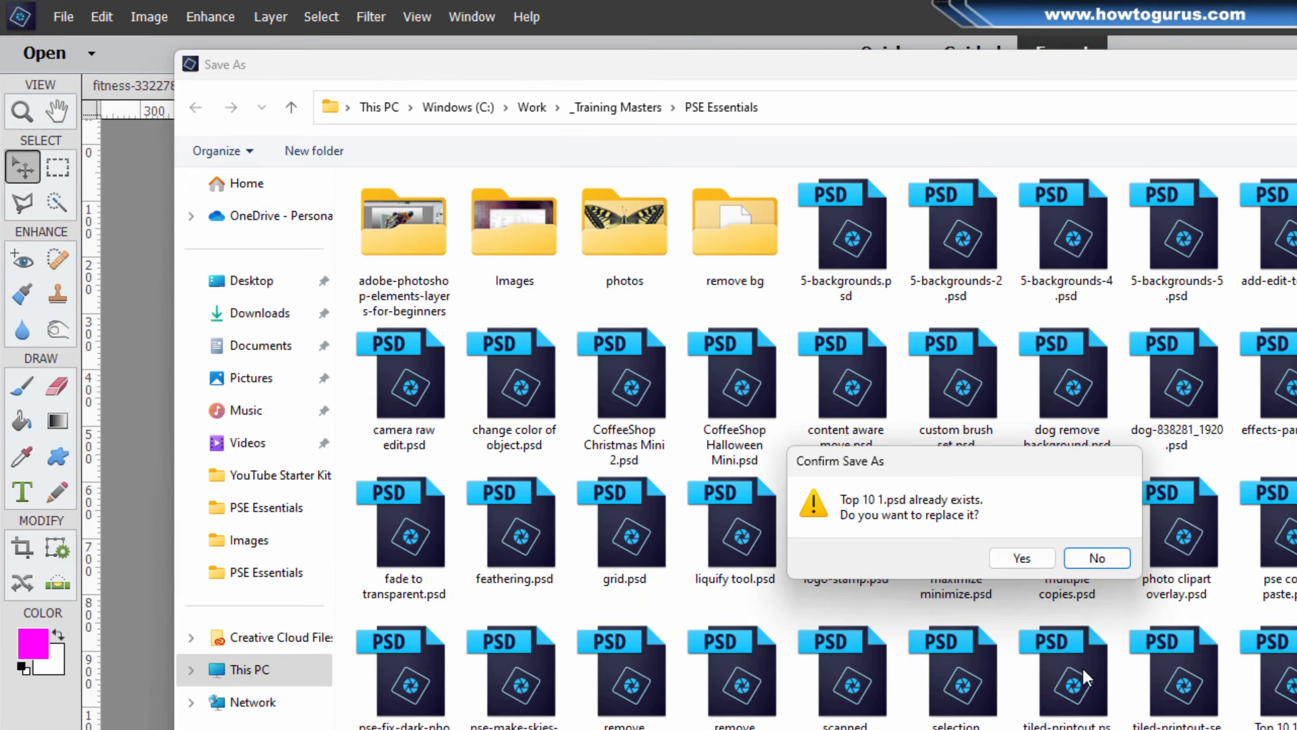
{"action": "left_click", "coordinate": [1022, 558]}
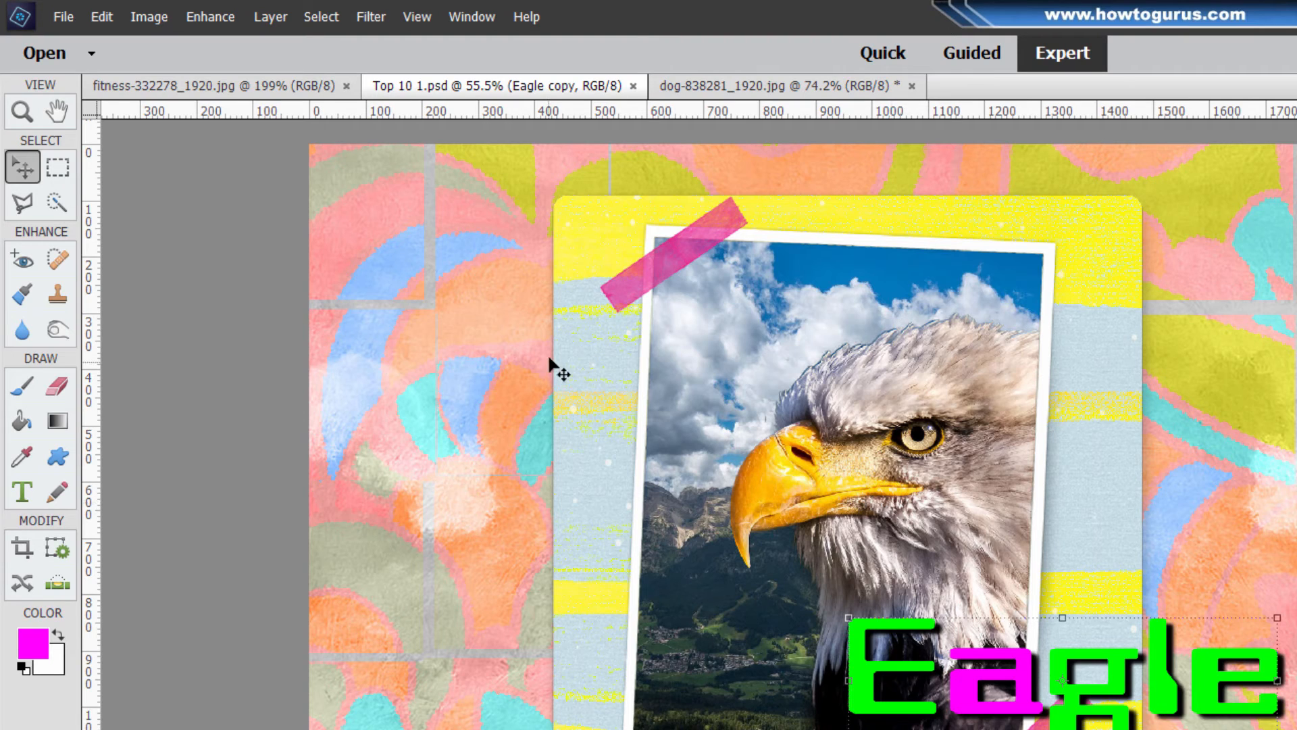
Step: Save the image in BMP format with the Windows file format and 24-bit depth
{"action": "left_click", "coordinate": [64, 17]}
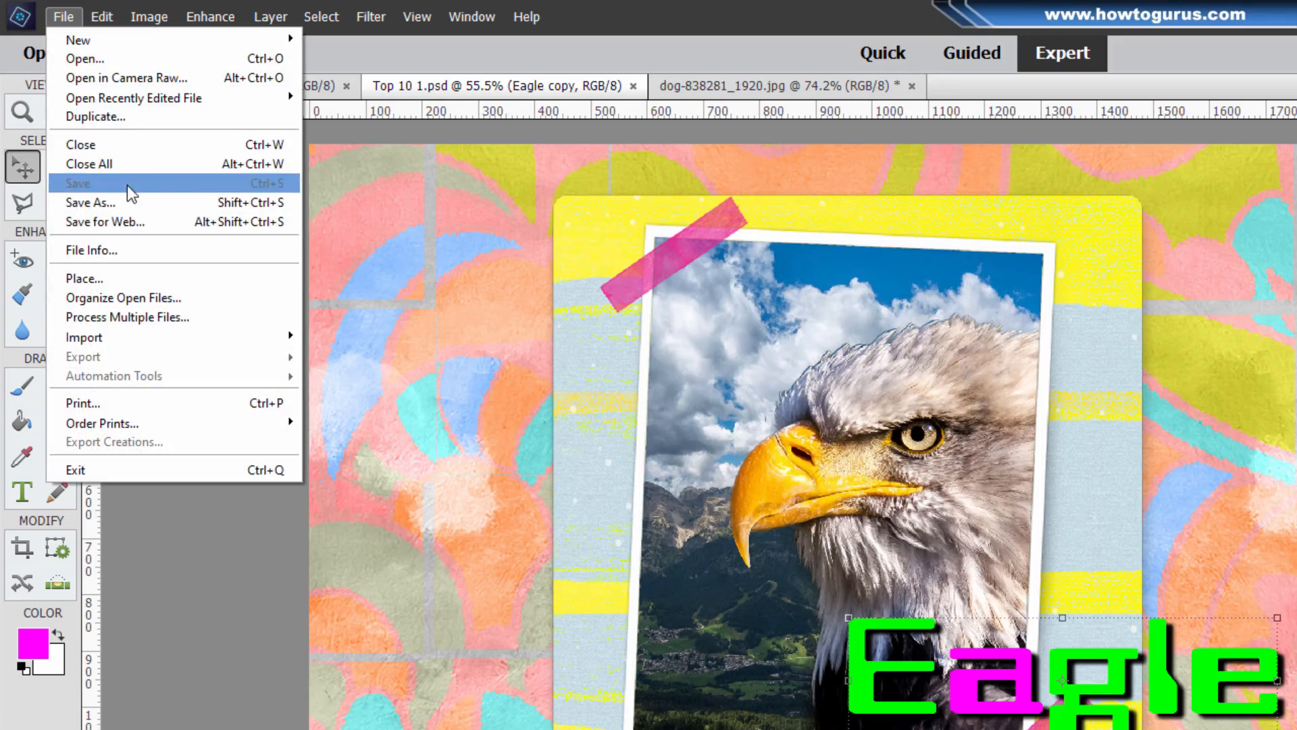
{"action": "left_click", "coordinate": [128, 202]}
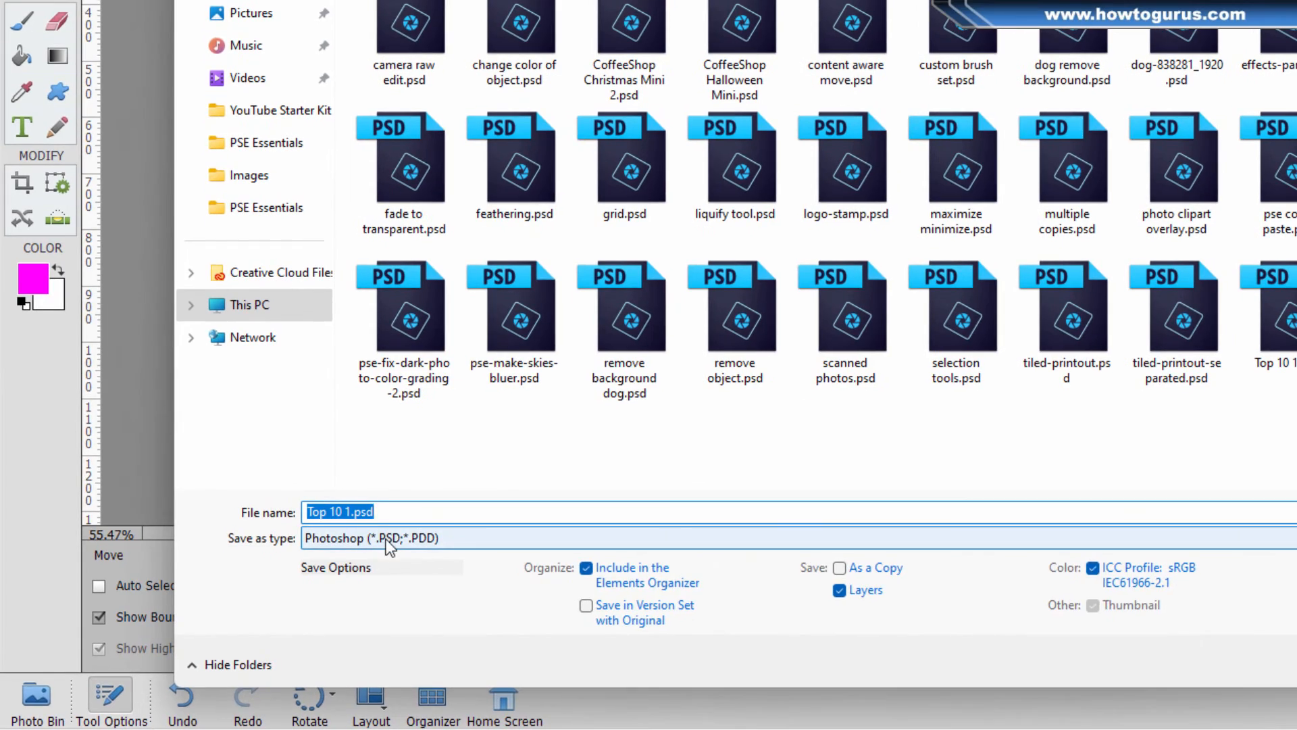
{"action": "left_click", "coordinate": [389, 538]}
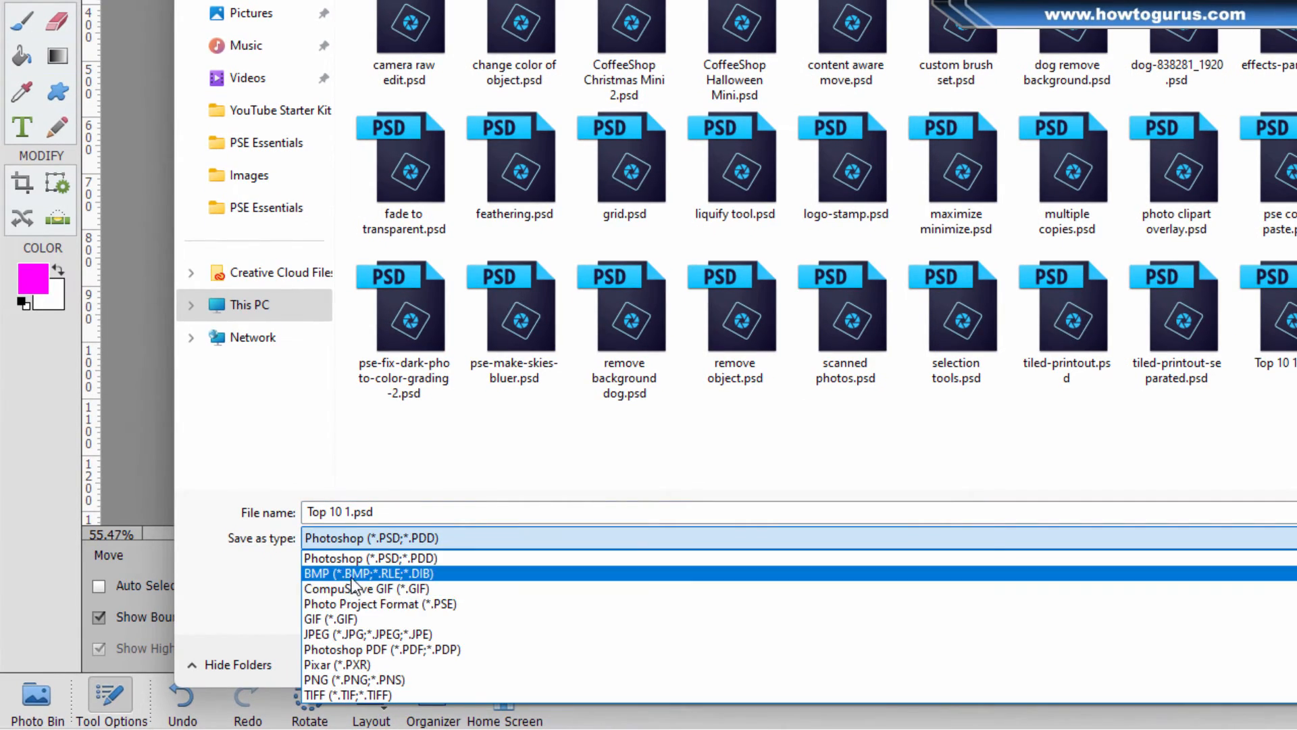
{"action": "left_click", "coordinate": [548, 573]}
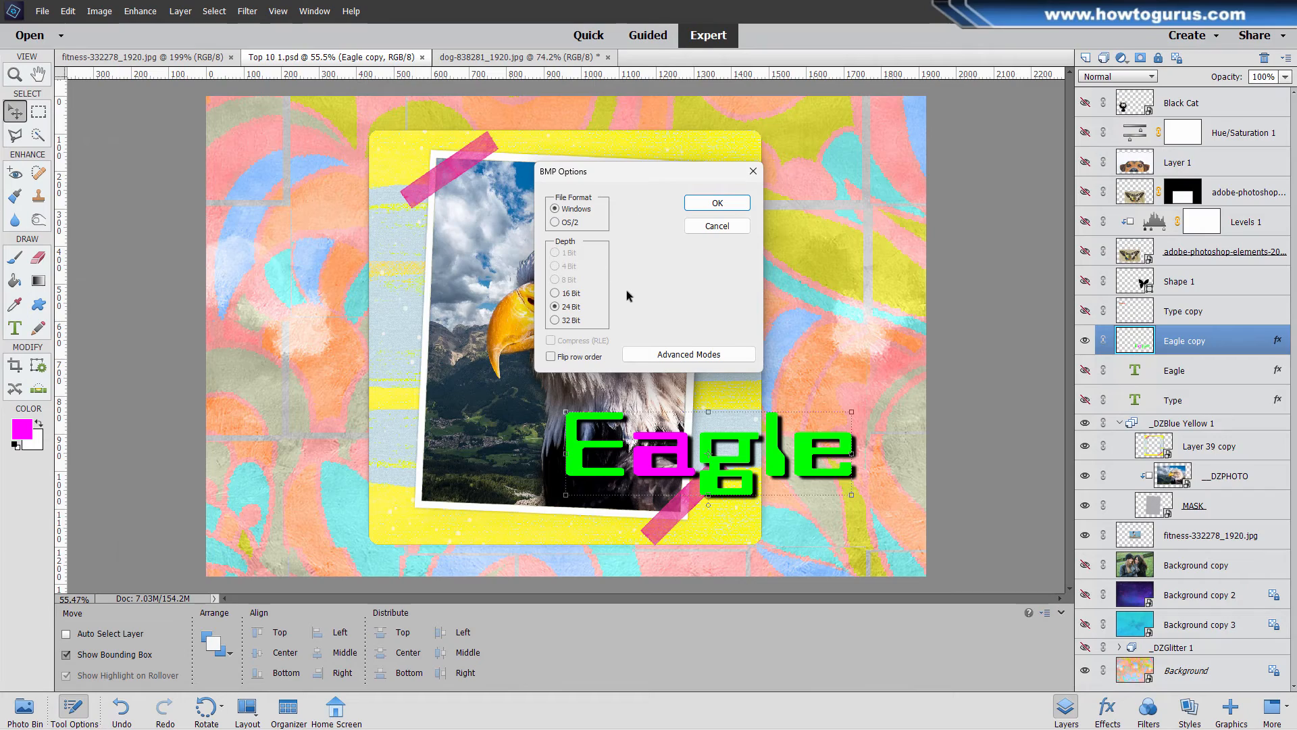
{"action": "left_click", "coordinate": [719, 204]}
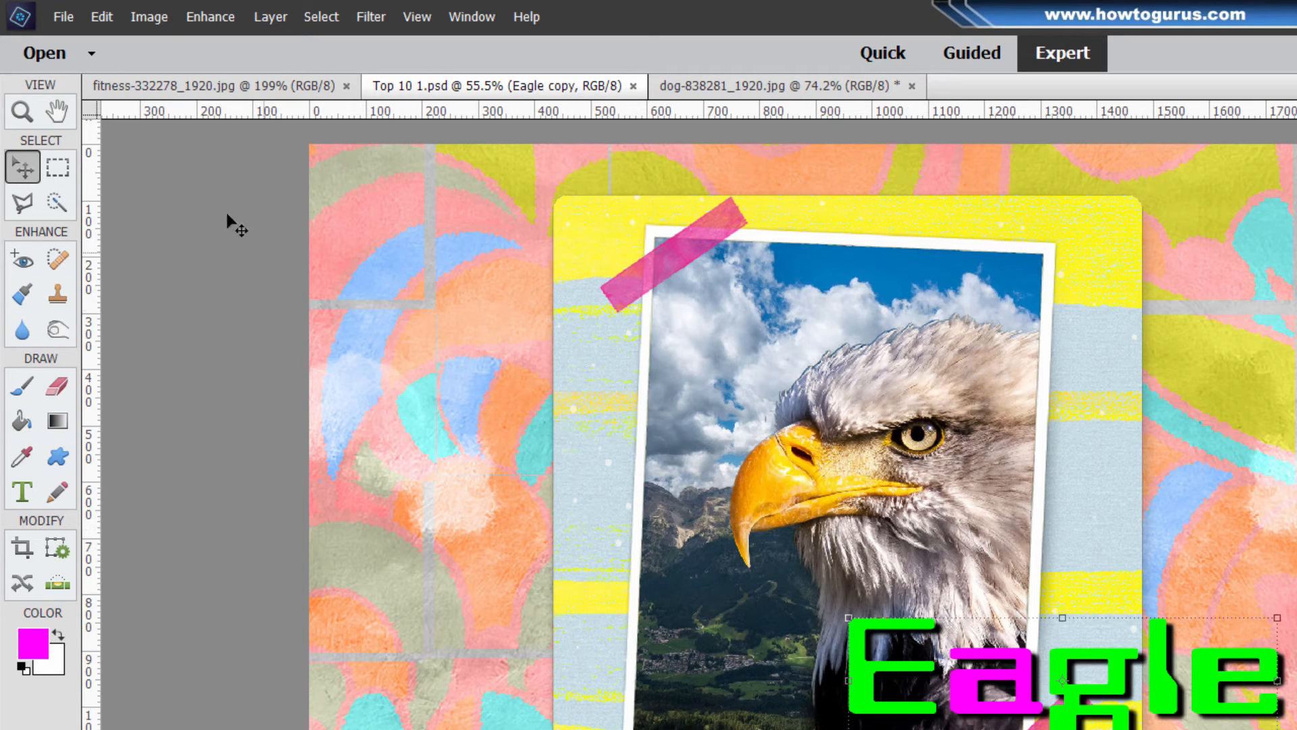
Step: Open the image in Save for Web, review the available presets, and compare PNG-24 with transparency off and on
{"action": "left_click", "coordinate": [63, 19]}
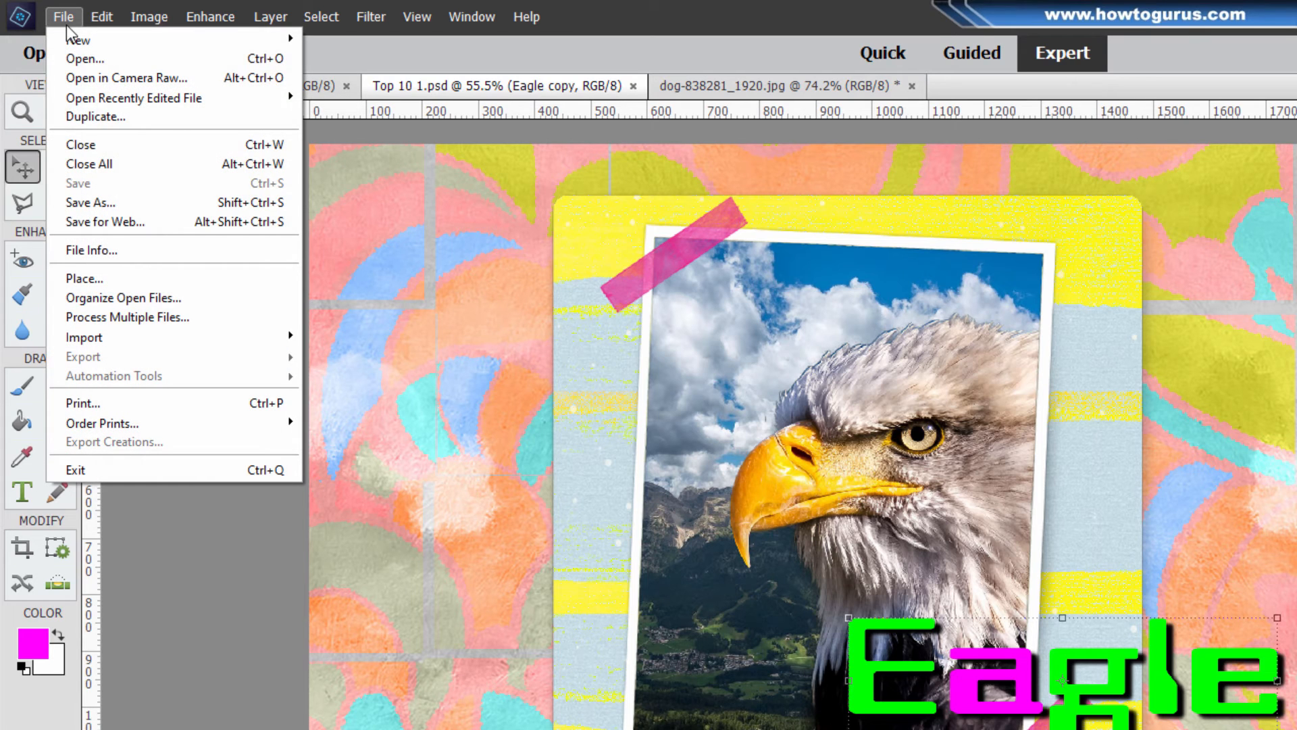
{"action": "left_click", "coordinate": [118, 218]}
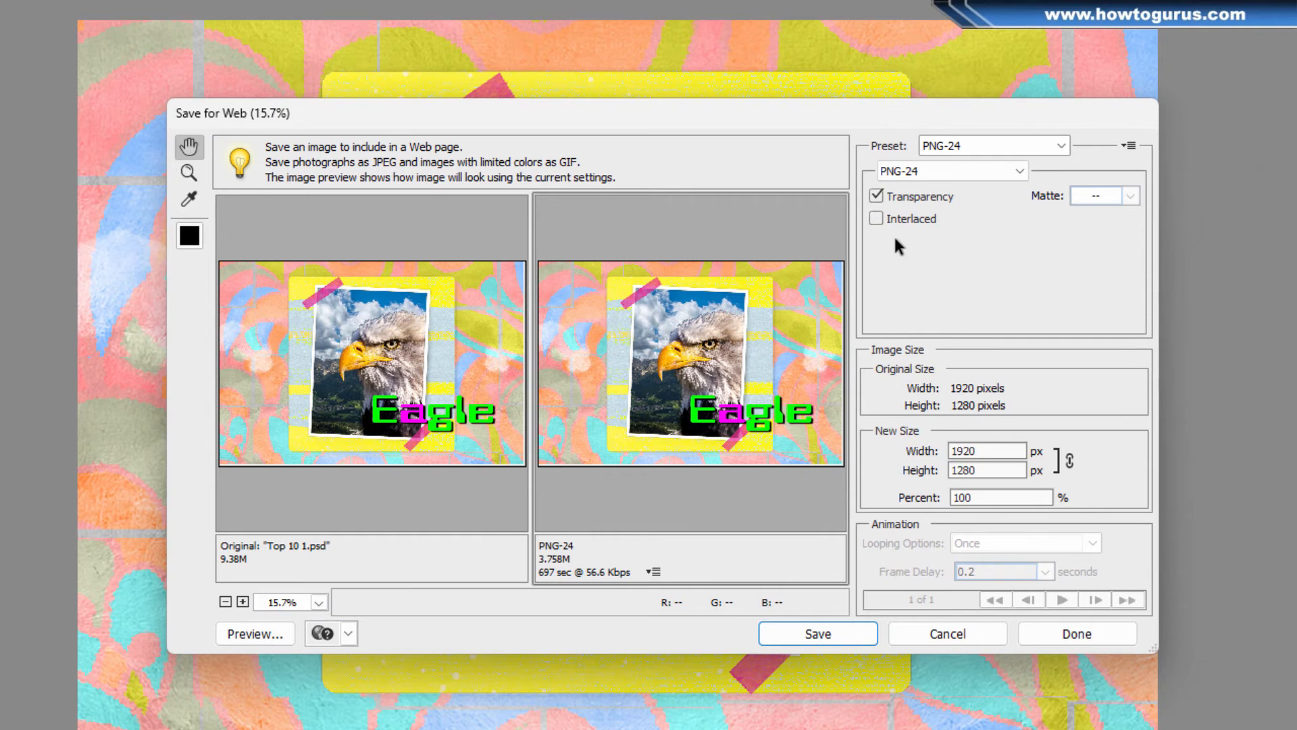
{"action": "left_click", "coordinate": [1039, 147]}
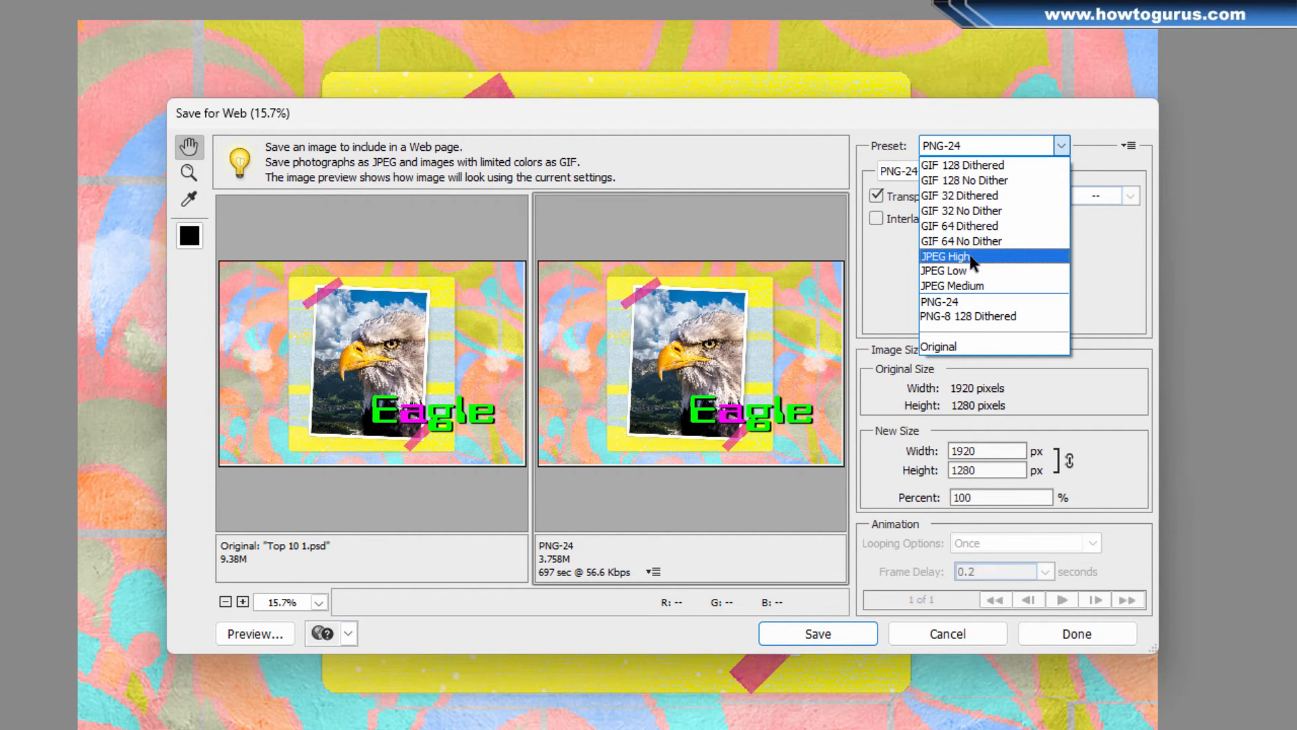
{"action": "left_click", "coordinate": [1087, 259]}
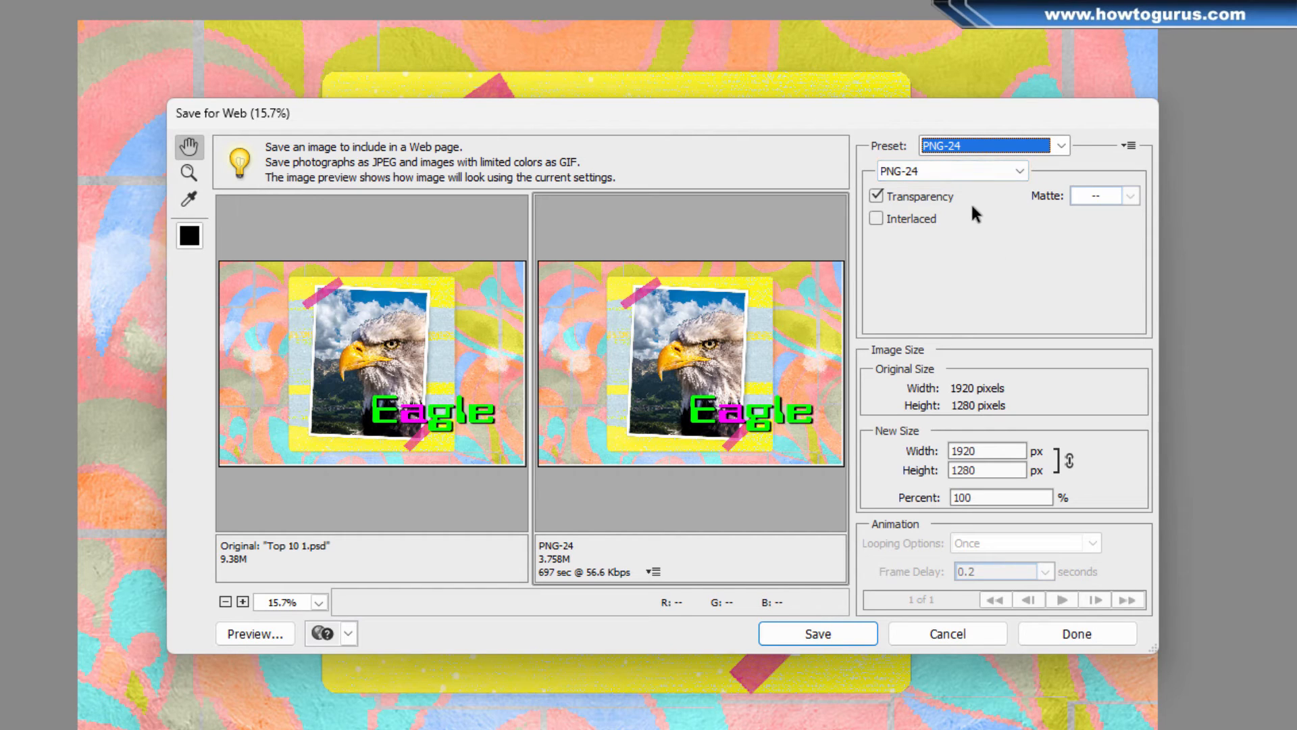
{"action": "left_click", "coordinate": [878, 198]}
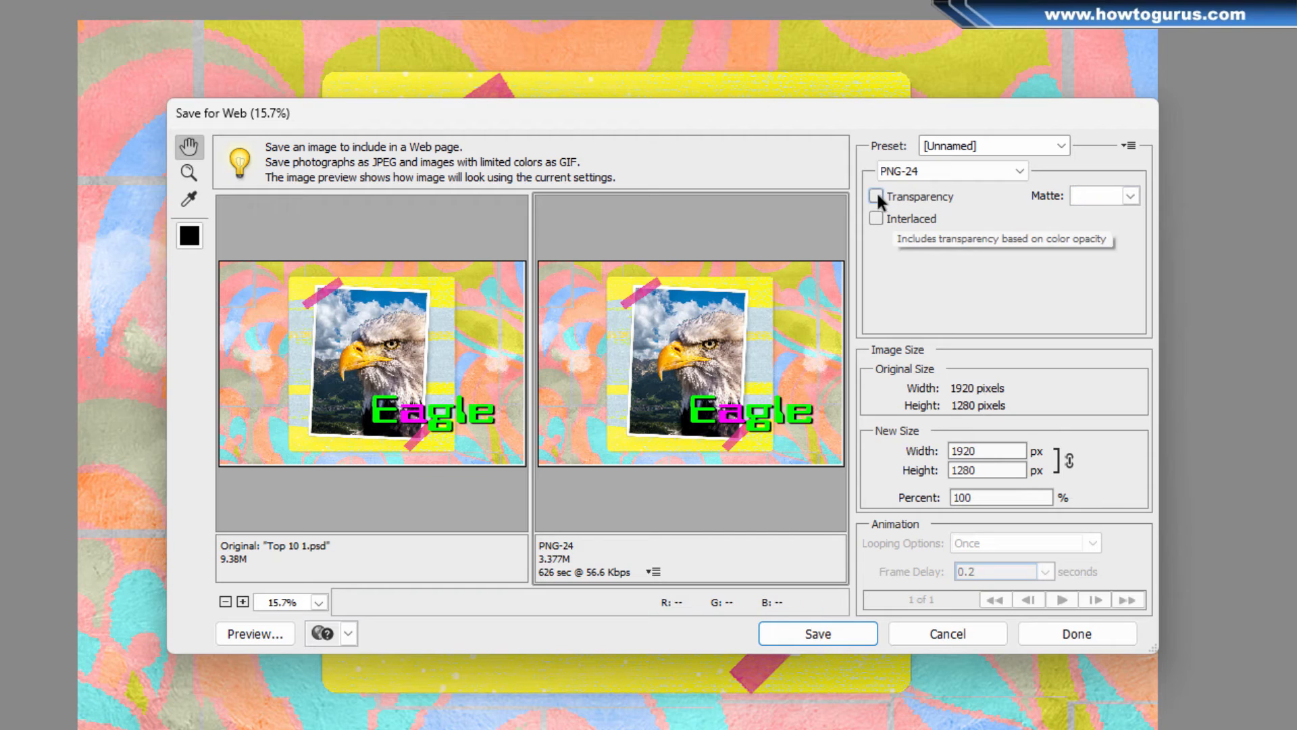
{"action": "left_click", "coordinate": [877, 195]}
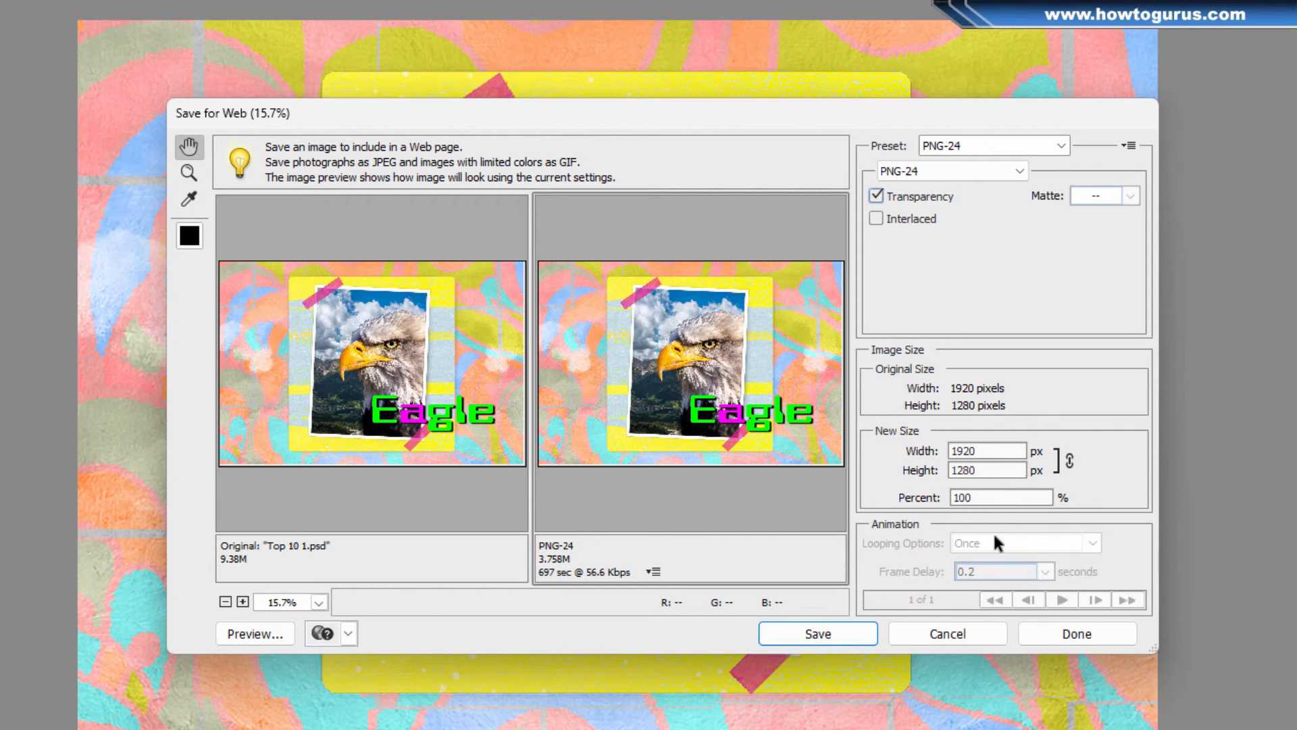
Step: Set the web export to JPEG at Maximum quality and save the optimized image in the PSE Essentials folder
{"action": "left_click", "coordinate": [1016, 170]}
{"action": "left_click", "coordinate": [900, 204]}
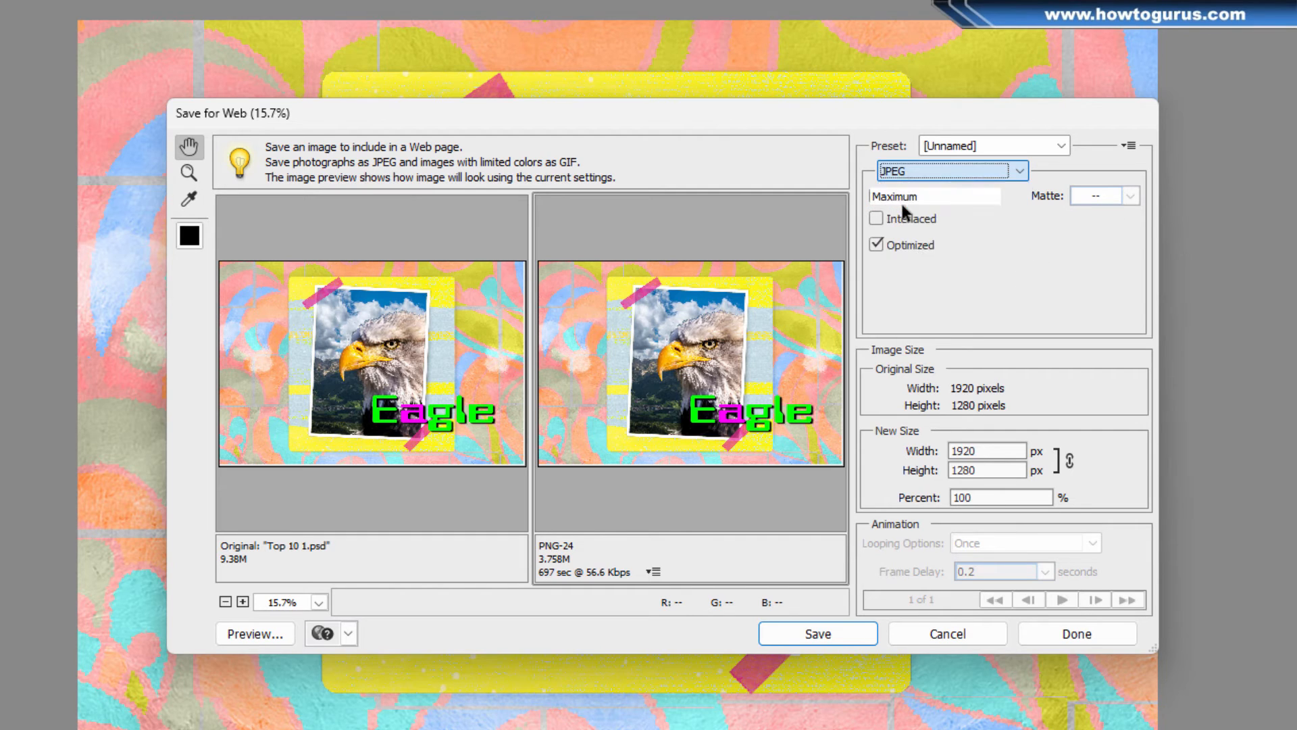
{"action": "left_click", "coordinate": [958, 196]}
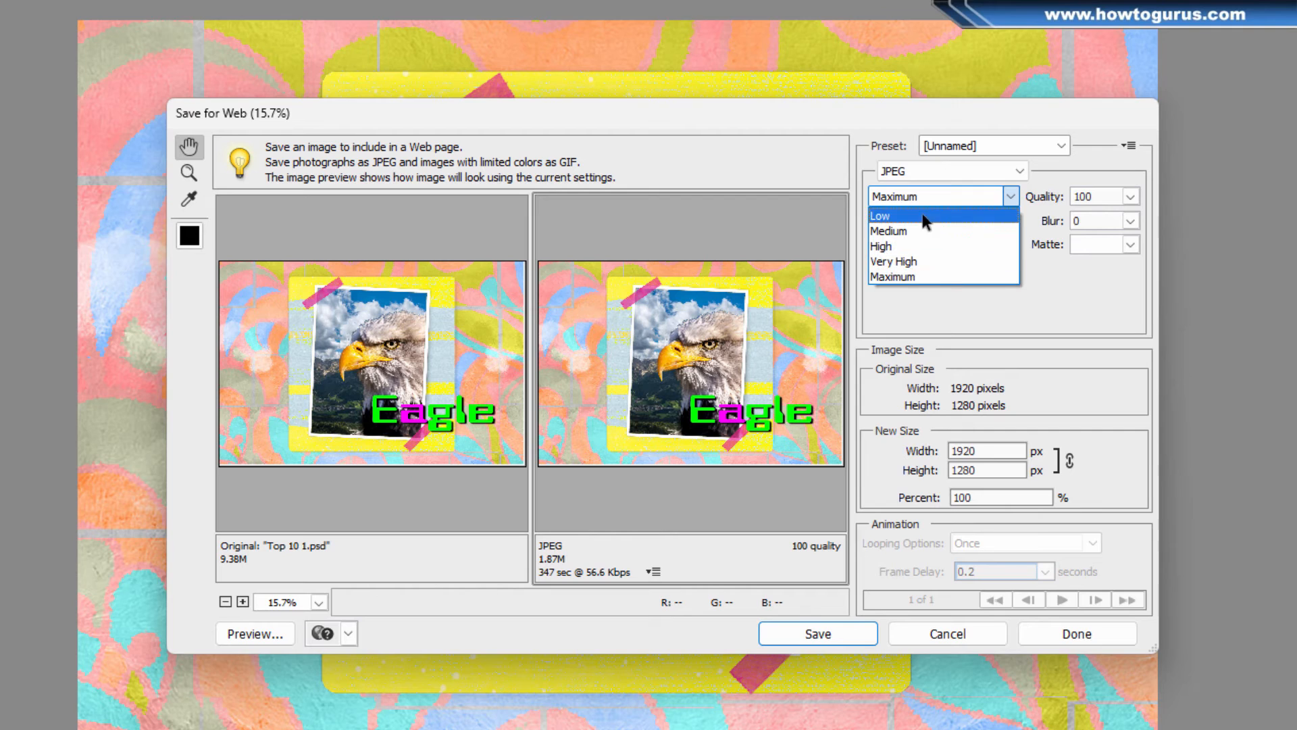
{"action": "left_click", "coordinate": [1060, 282]}
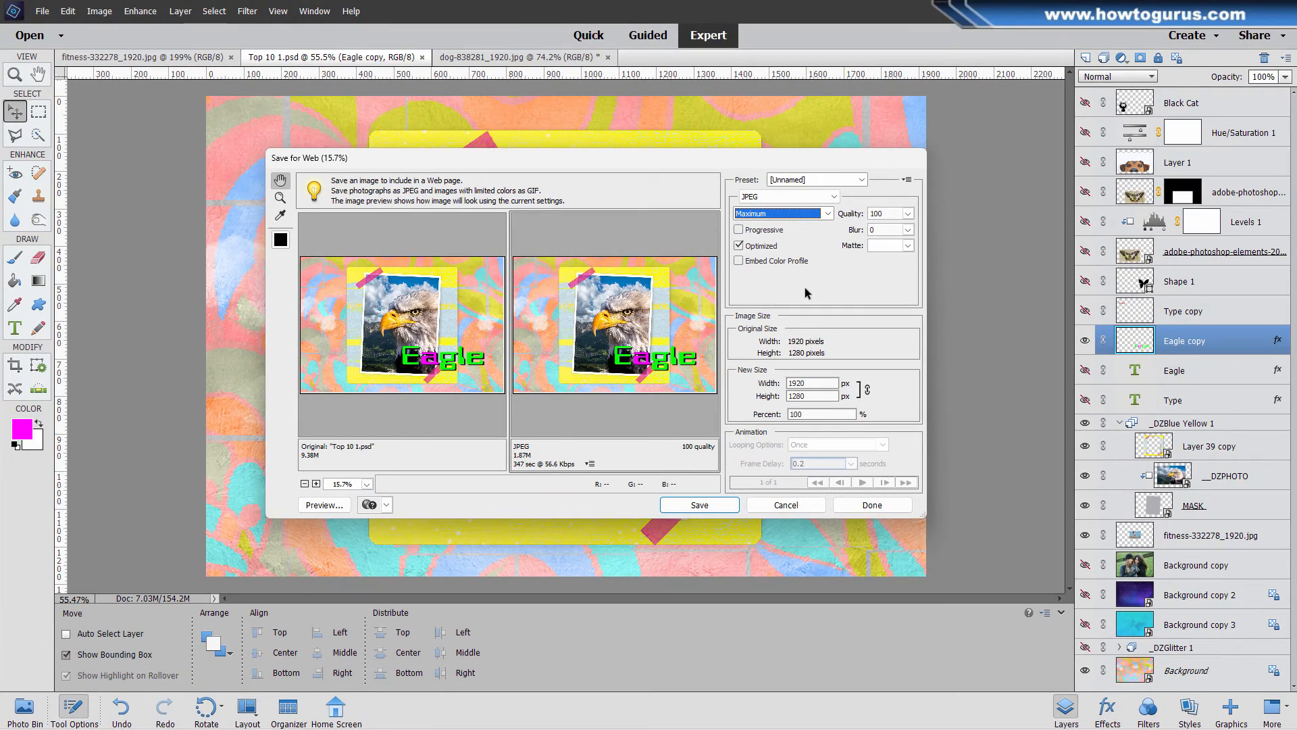
{"action": "left_click", "coordinate": [700, 505]}
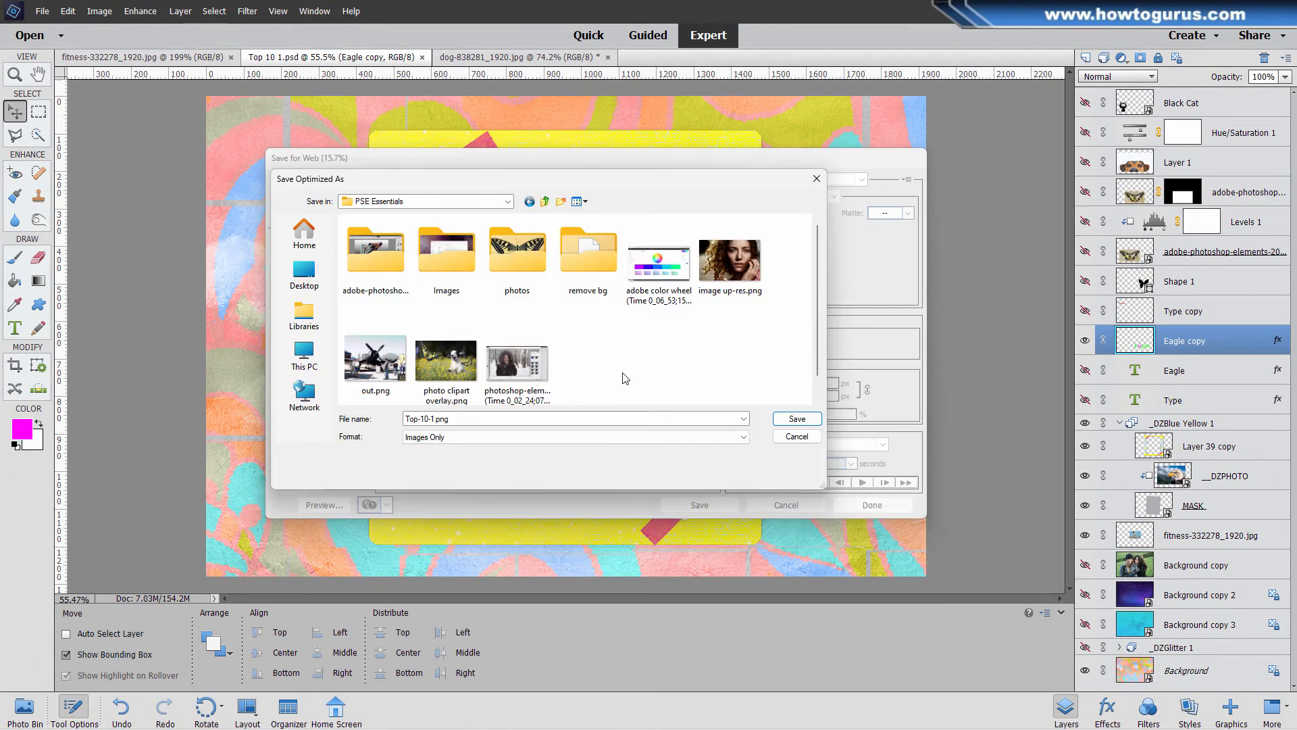
{"action": "left_click", "coordinate": [796, 419]}
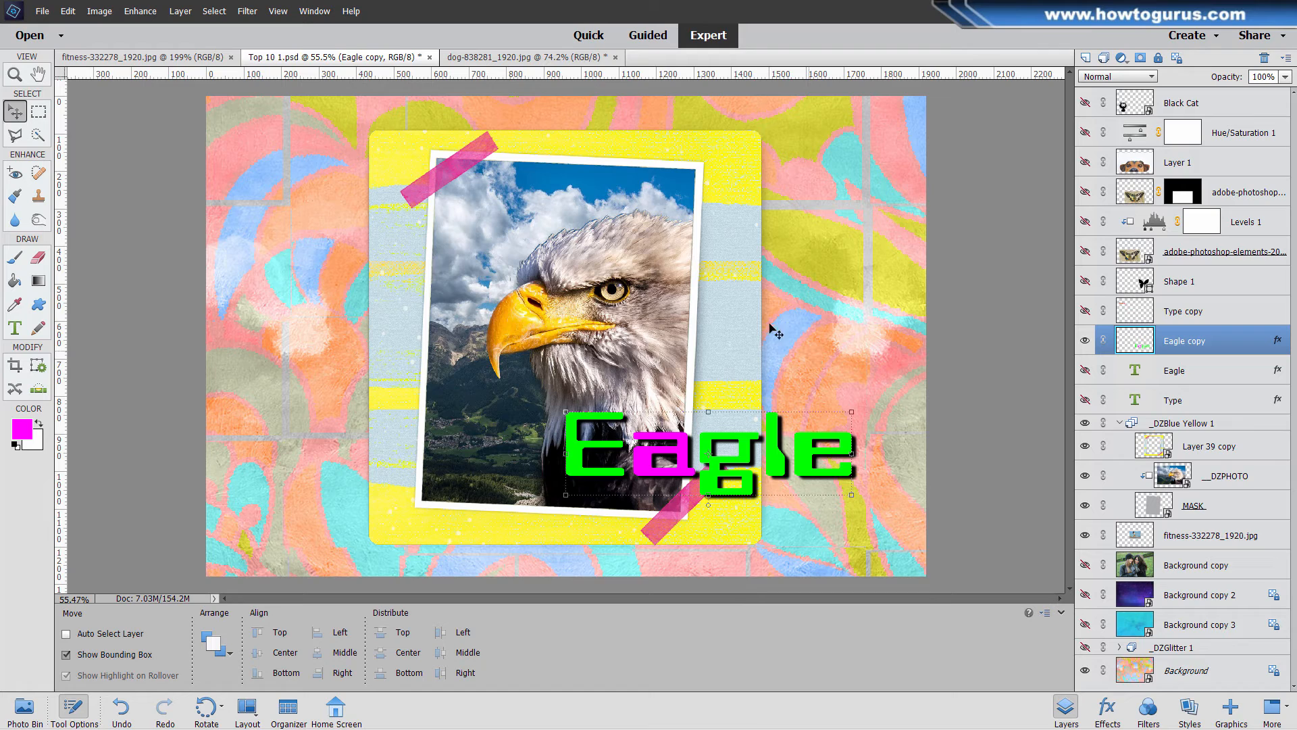
Step: Open the print setup and remove the dog and beach photos from it, keeping only the eagle composition
{"action": "left_click", "coordinate": [42, 11]}
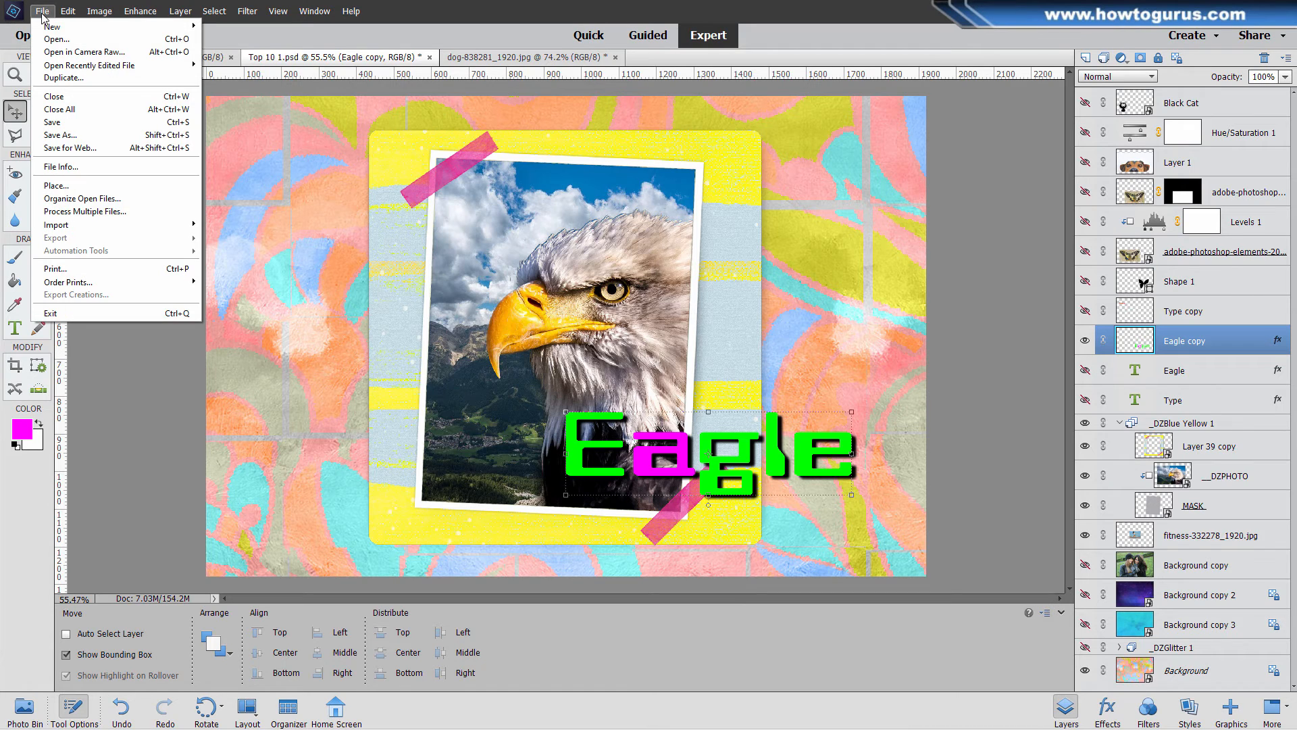
{"action": "left_click", "coordinate": [69, 270]}
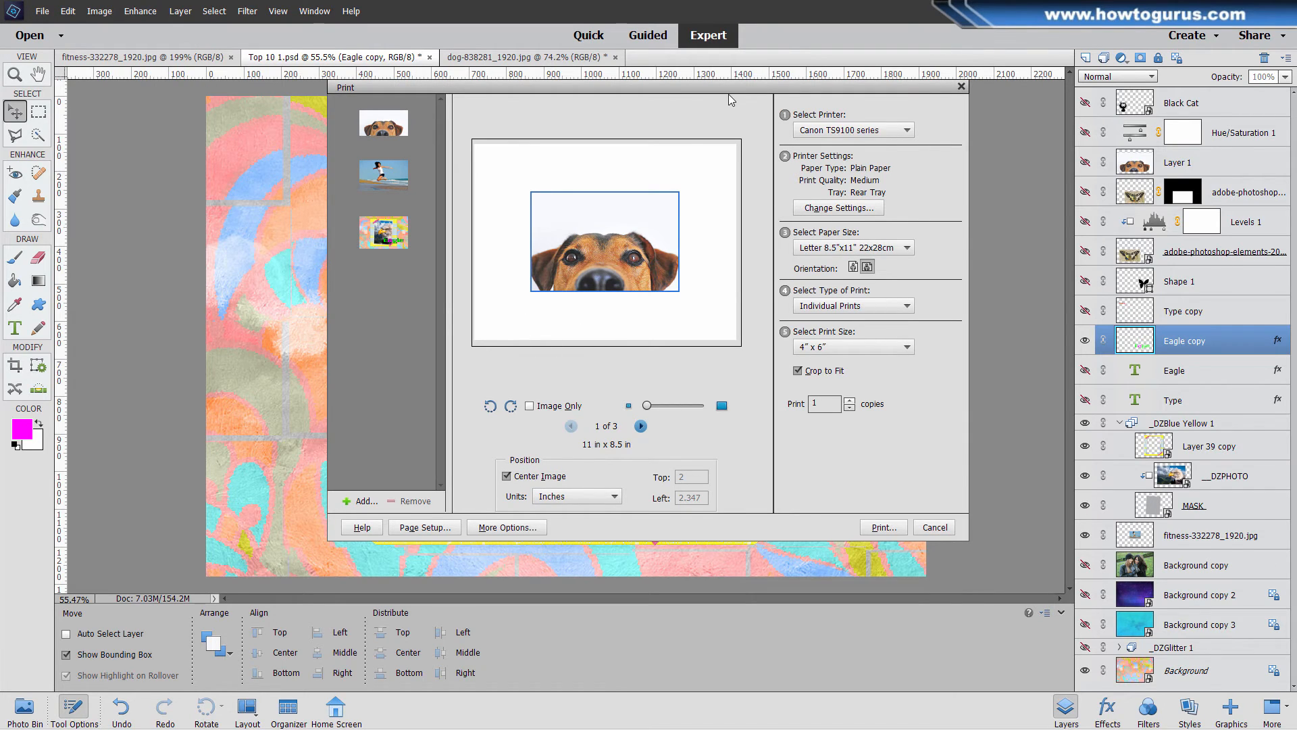
{"action": "left_click_drag", "start_coordinate": [729, 94], "coordinate": [712, 128]}
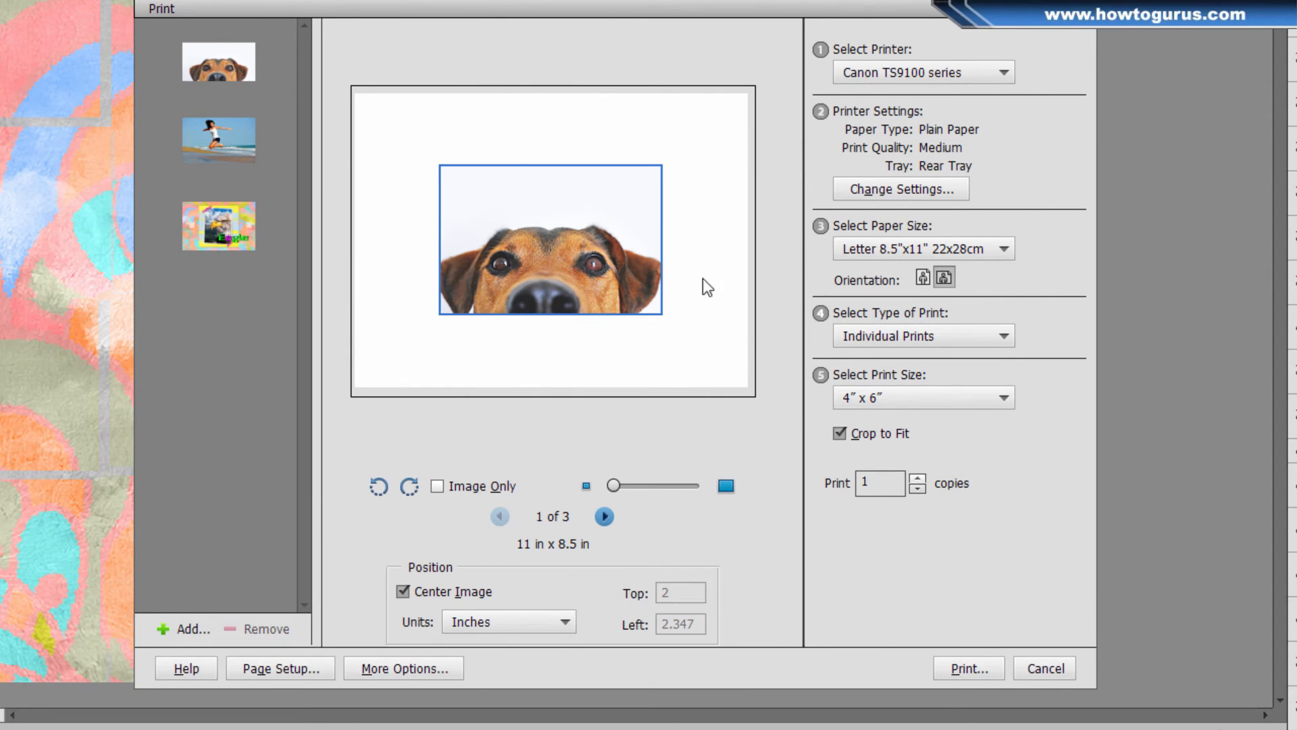
{"action": "left_click", "coordinate": [217, 151]}
{"action": "left_click", "coordinate": [233, 227]}
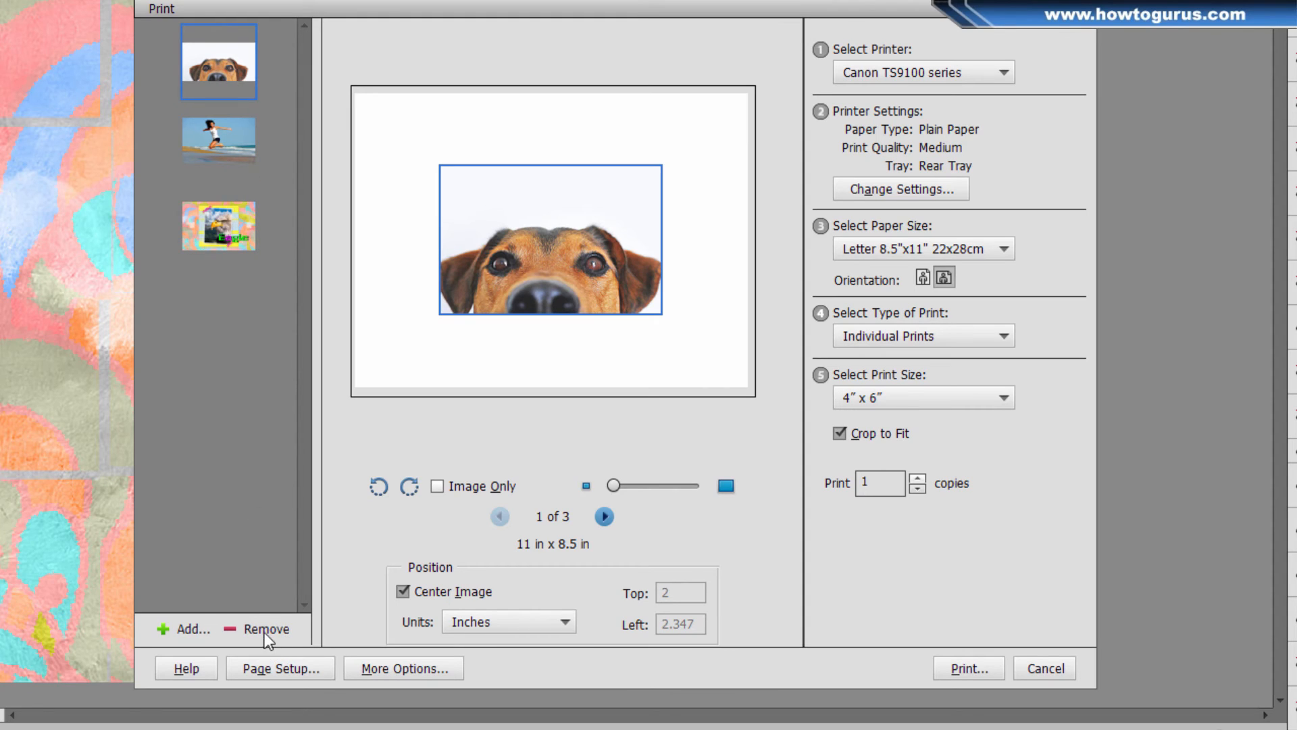
{"action": "left_click", "coordinate": [229, 243]}
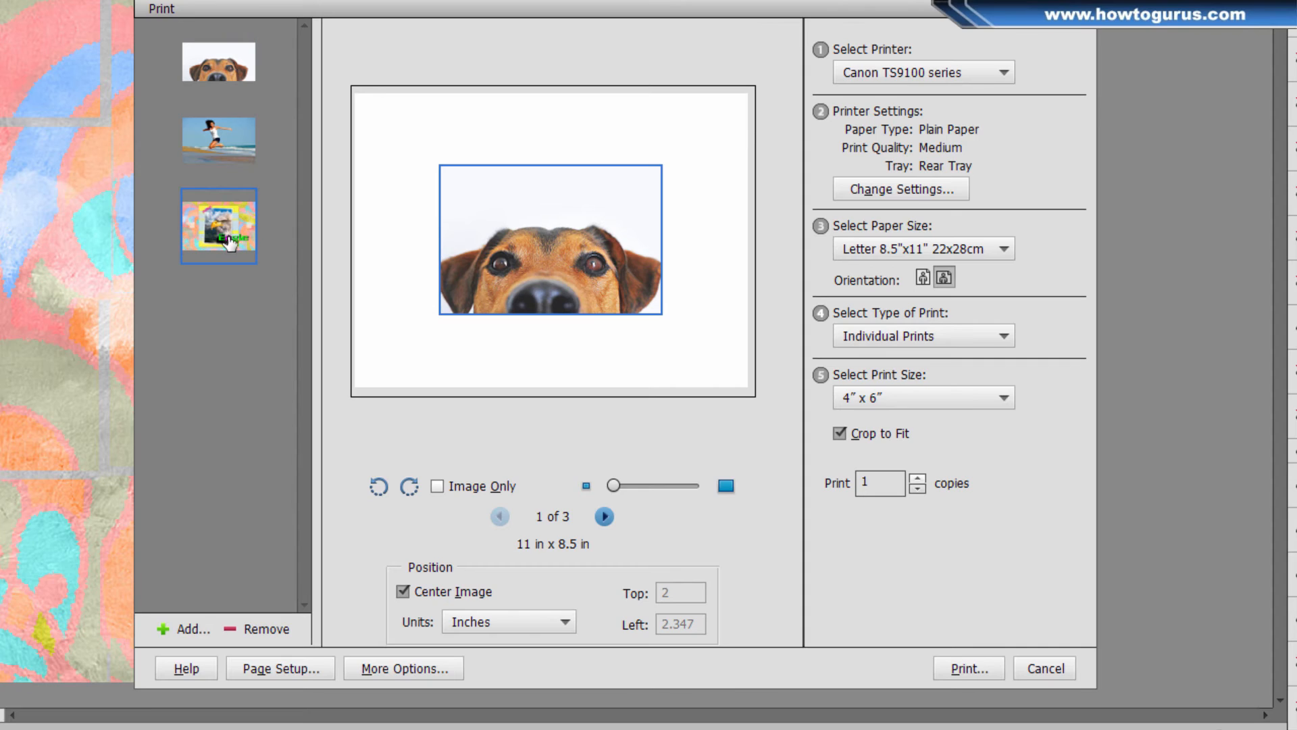
{"action": "left_click", "coordinate": [269, 628]}
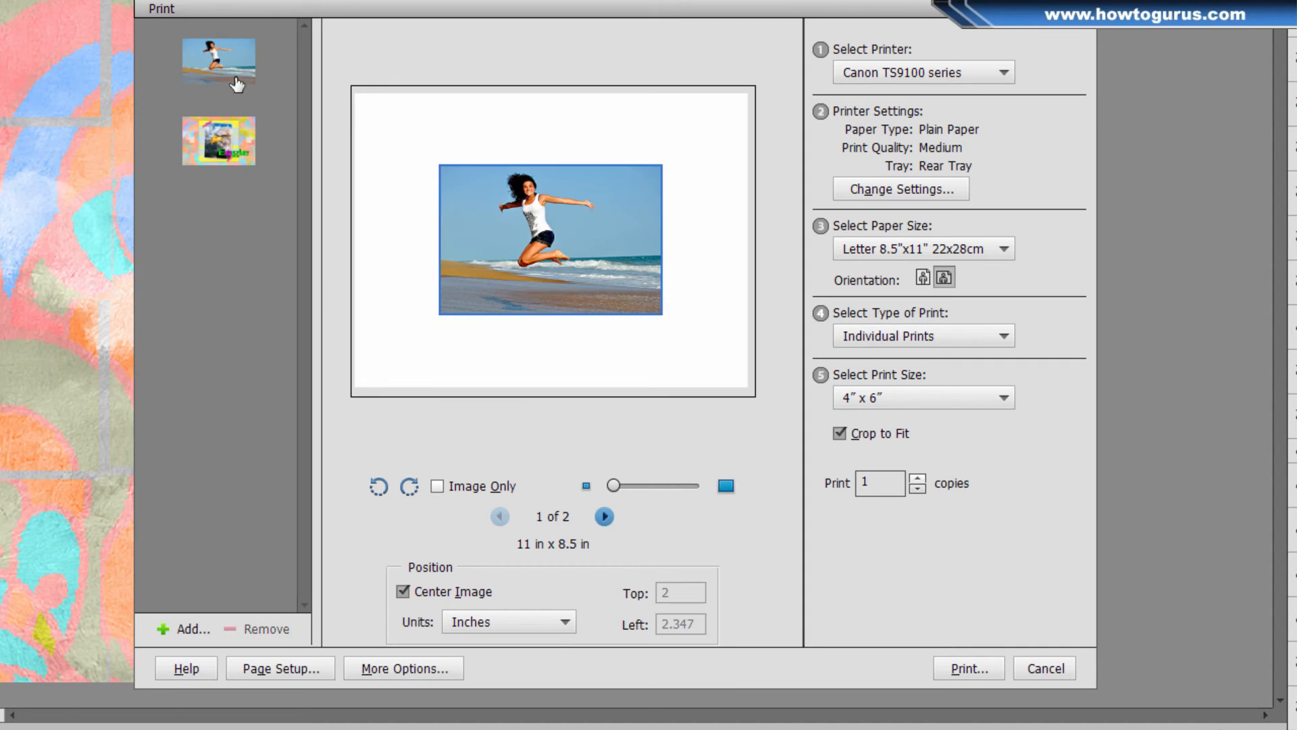
{"action": "left_click", "coordinate": [271, 628]}
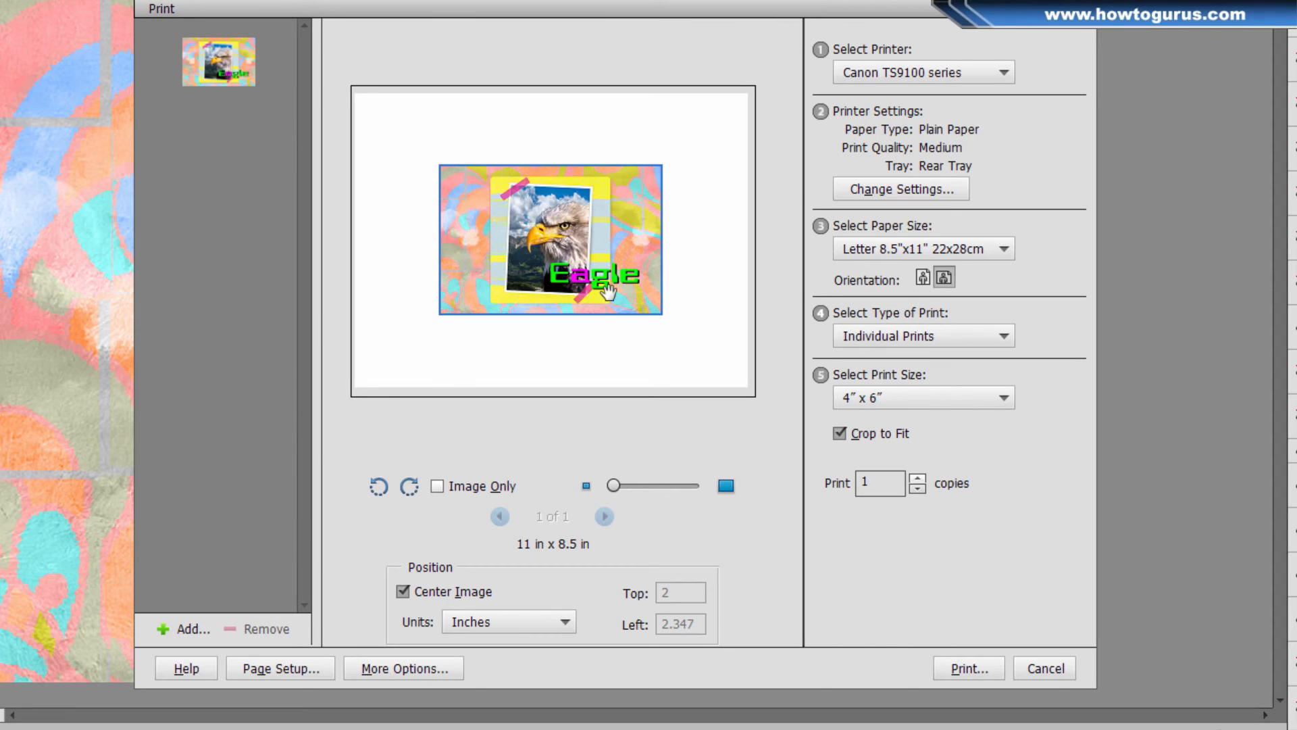
Step: Try to scale the eagle image down within its 4" x 6" print frame, and turn off Crop to Fit
{"action": "mouse_move", "coordinate": [614, 485]}
{"action": "left_mouse_down"}
{"action": "mouse_move", "coordinate": [639, 484]}
{"action": "mouse_move", "coordinate": [603, 488]}
{"action": "left_mouse_up"}
{"action": "mouse_move", "coordinate": [614, 485]}
{"action": "left_mouse_down"}
{"action": "mouse_move", "coordinate": [627, 485]}
{"action": "mouse_move", "coordinate": [599, 485]}
{"action": "left_mouse_up"}
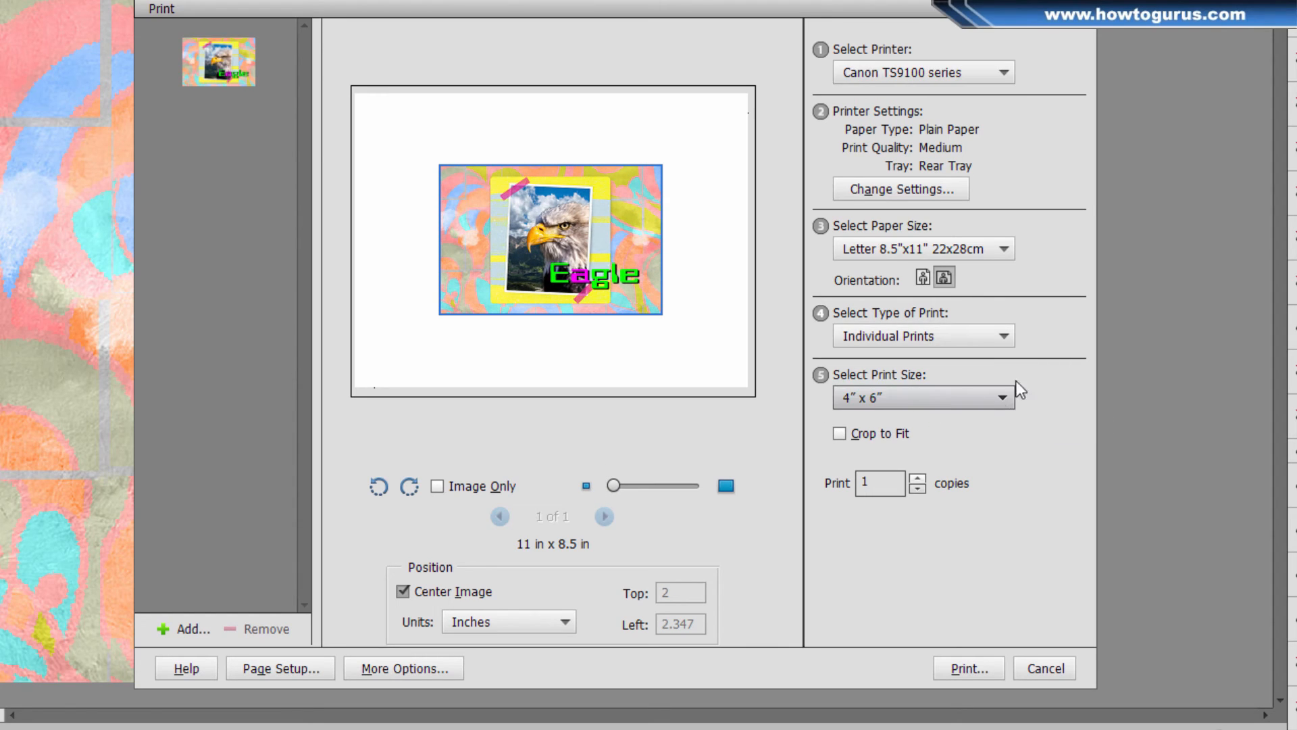
Step: Review the printer choices, keep the Canon TS9100 series, and set its paper tray to Cassette
{"action": "left_click", "coordinate": [978, 72]}
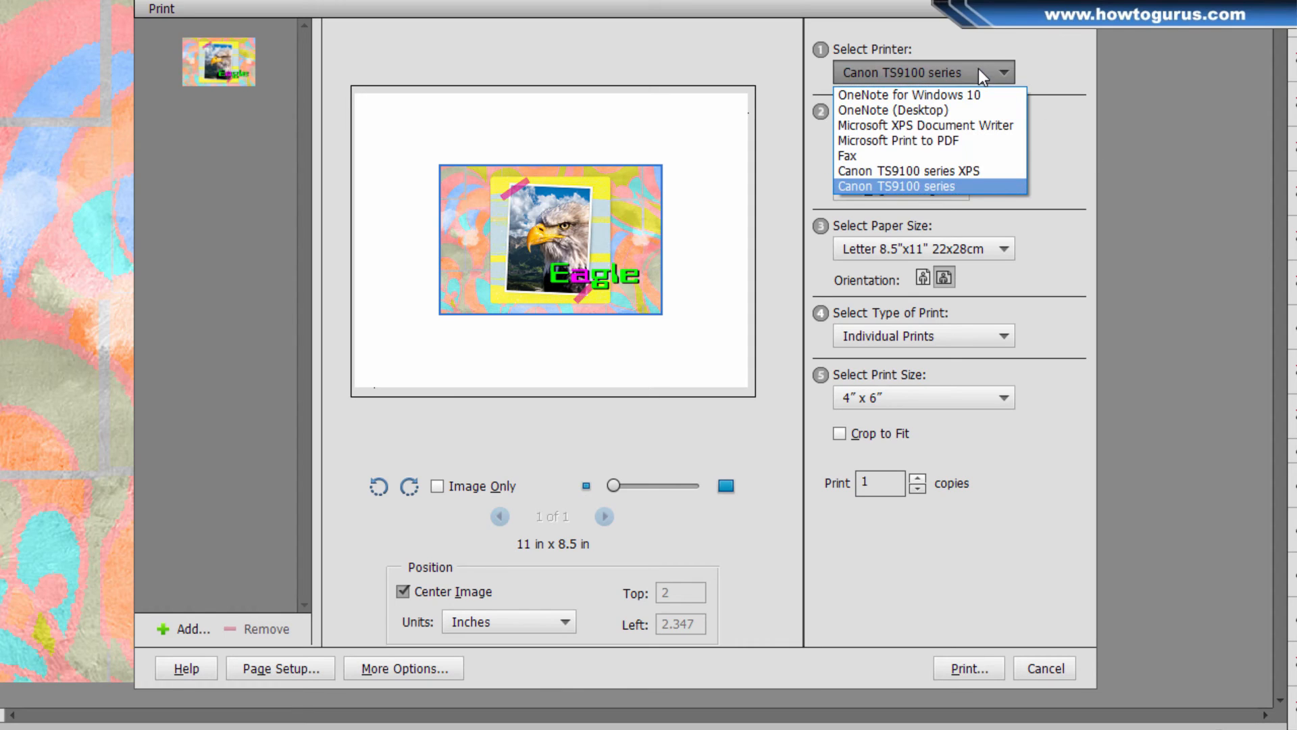
{"action": "left_click", "coordinate": [977, 70]}
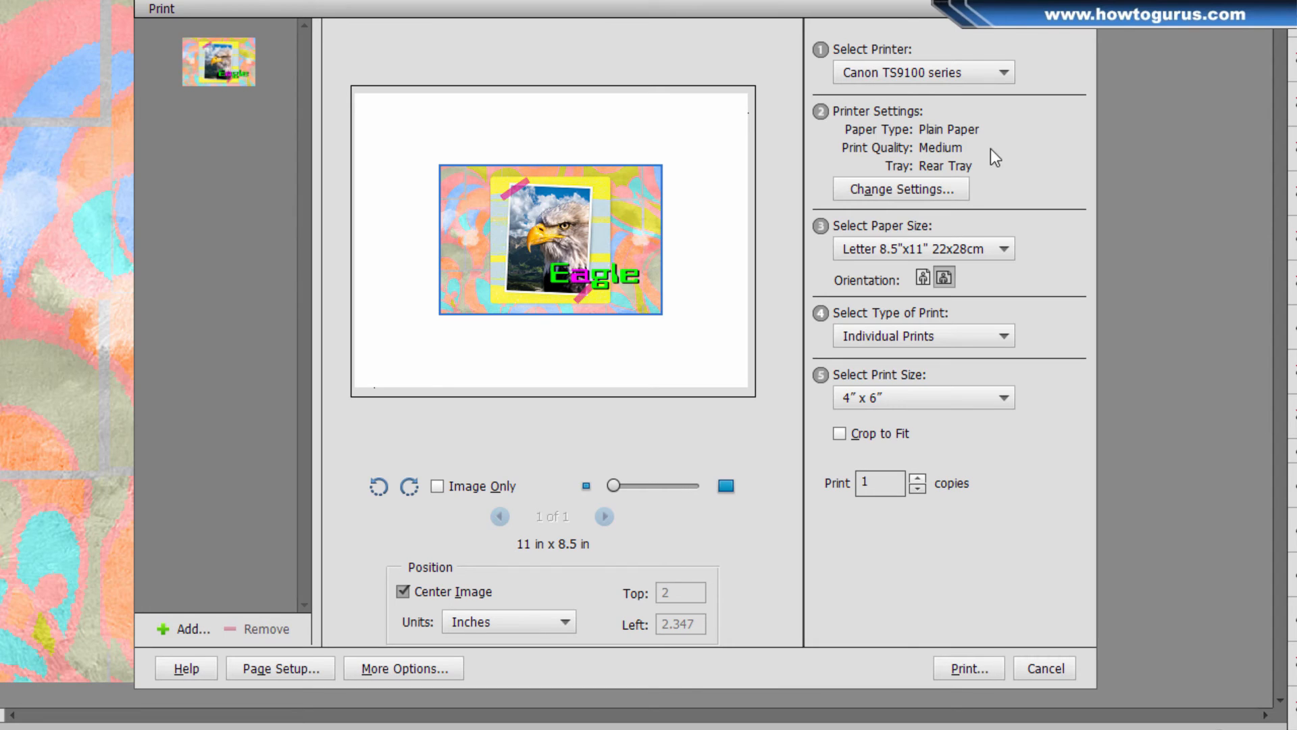
{"action": "left_click", "coordinate": [901, 189]}
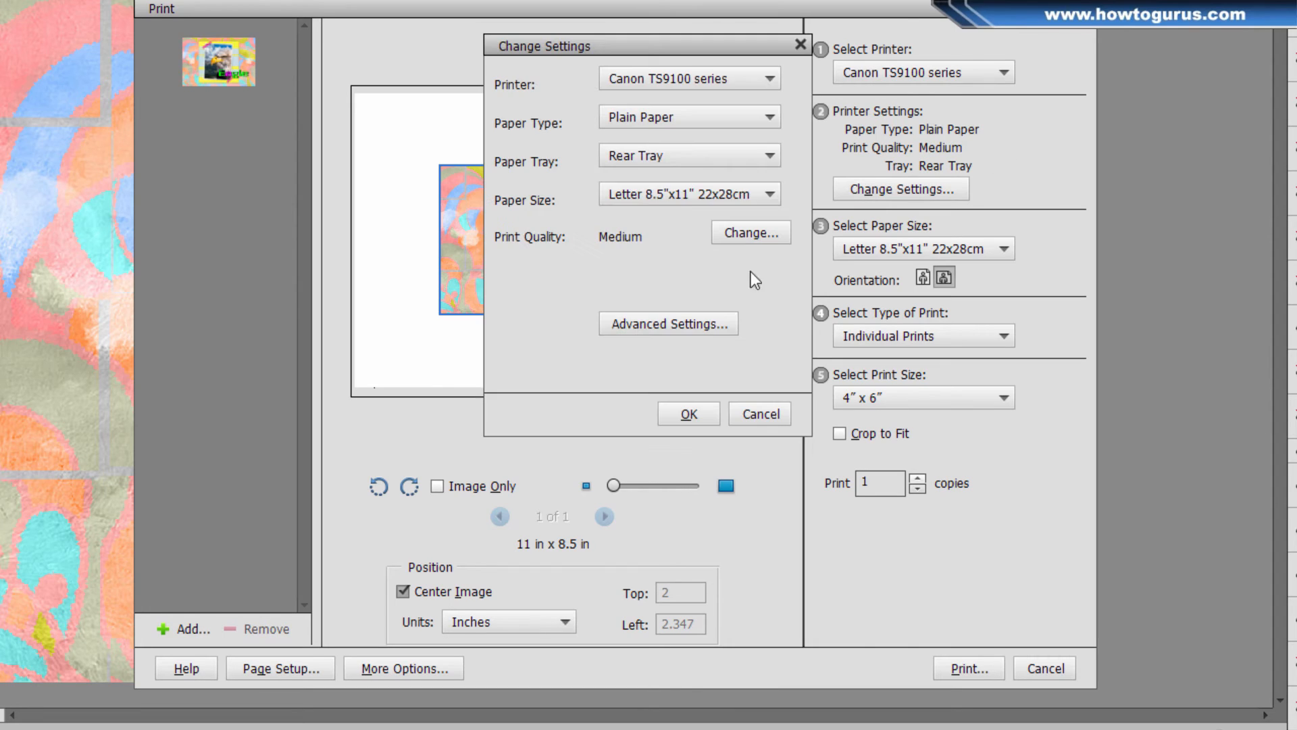
{"action": "left_click", "coordinate": [670, 156]}
{"action": "left_click", "coordinate": [648, 208]}
{"action": "key", "text": "Return"}
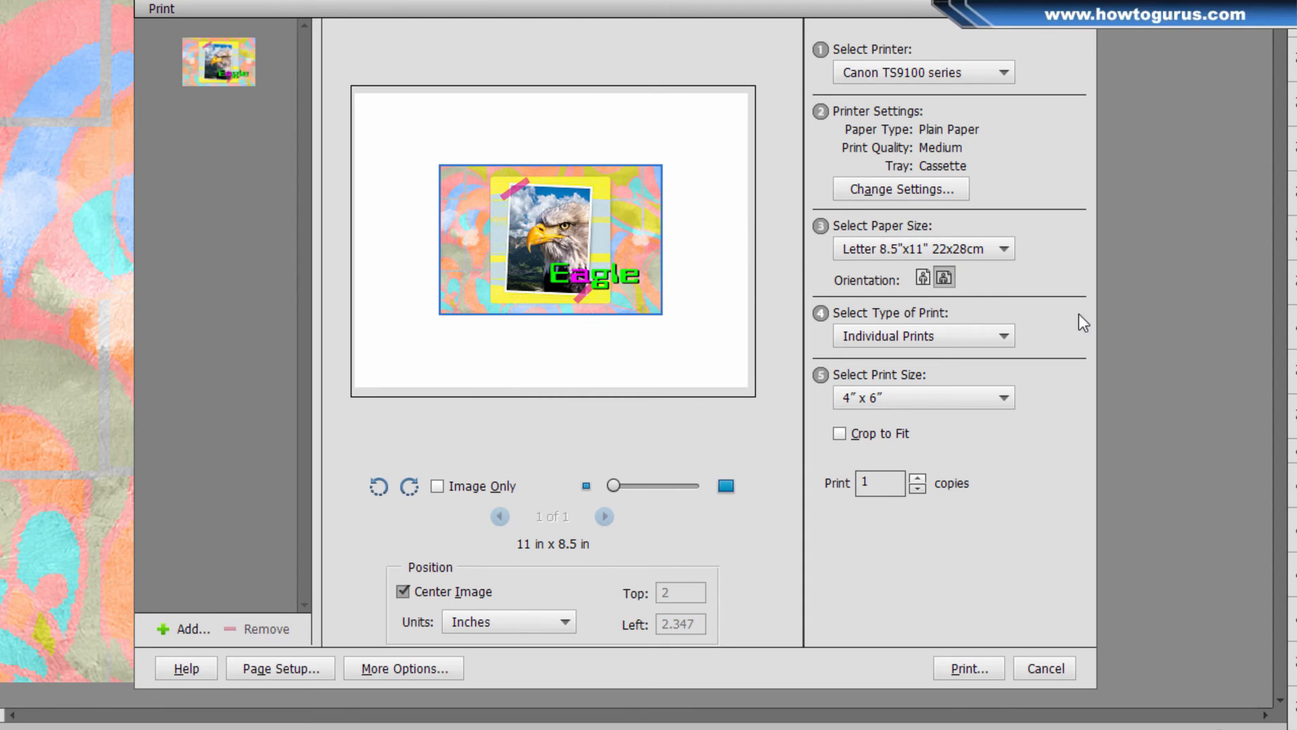
Step: Try to switch the type of print to Picture Package, declining to continue in Elements Organizer
{"action": "left_click", "coordinate": [941, 335]}
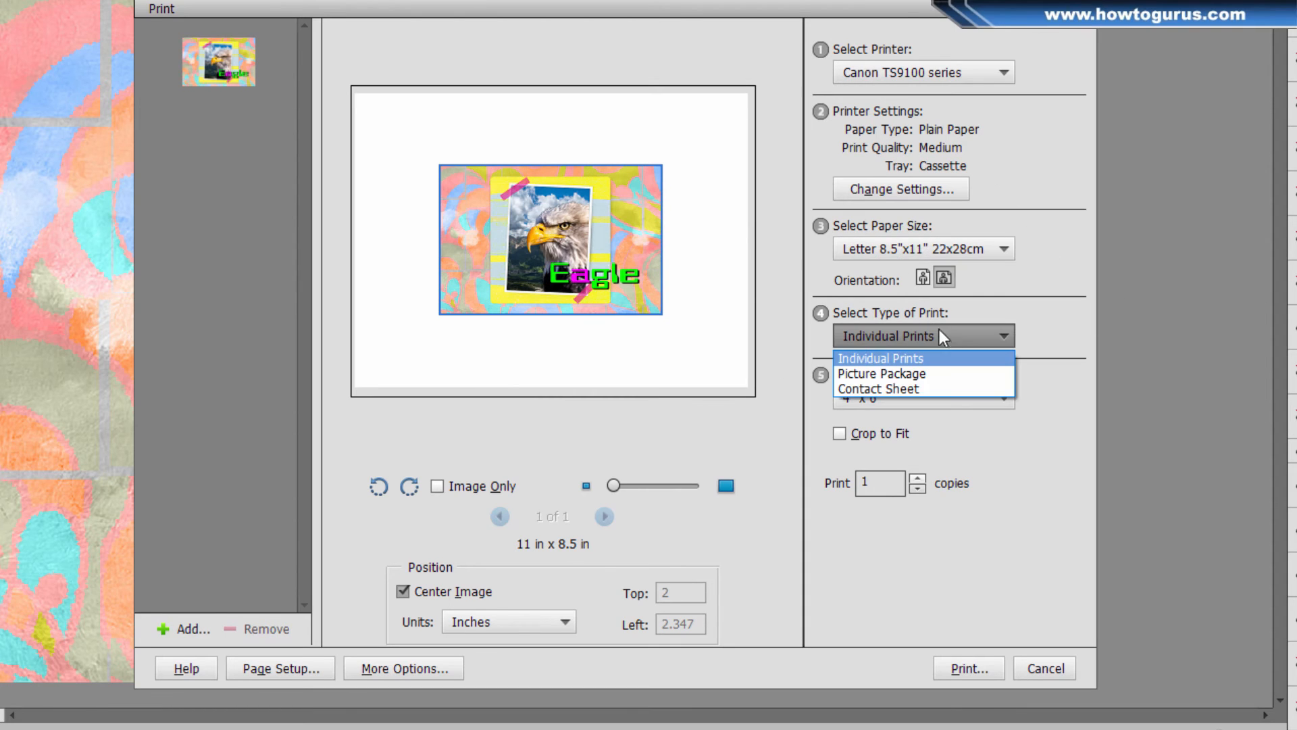
{"action": "left_click", "coordinate": [923, 375]}
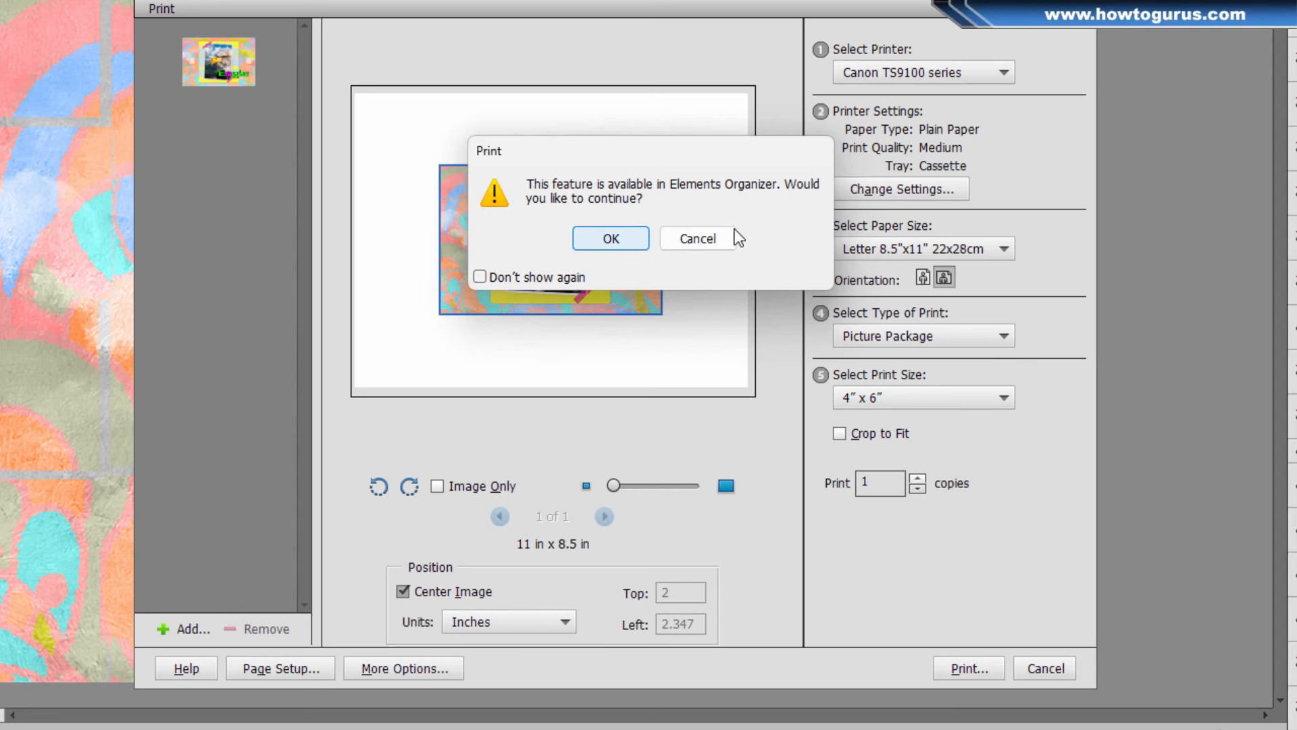
{"action": "left_click", "coordinate": [720, 244]}
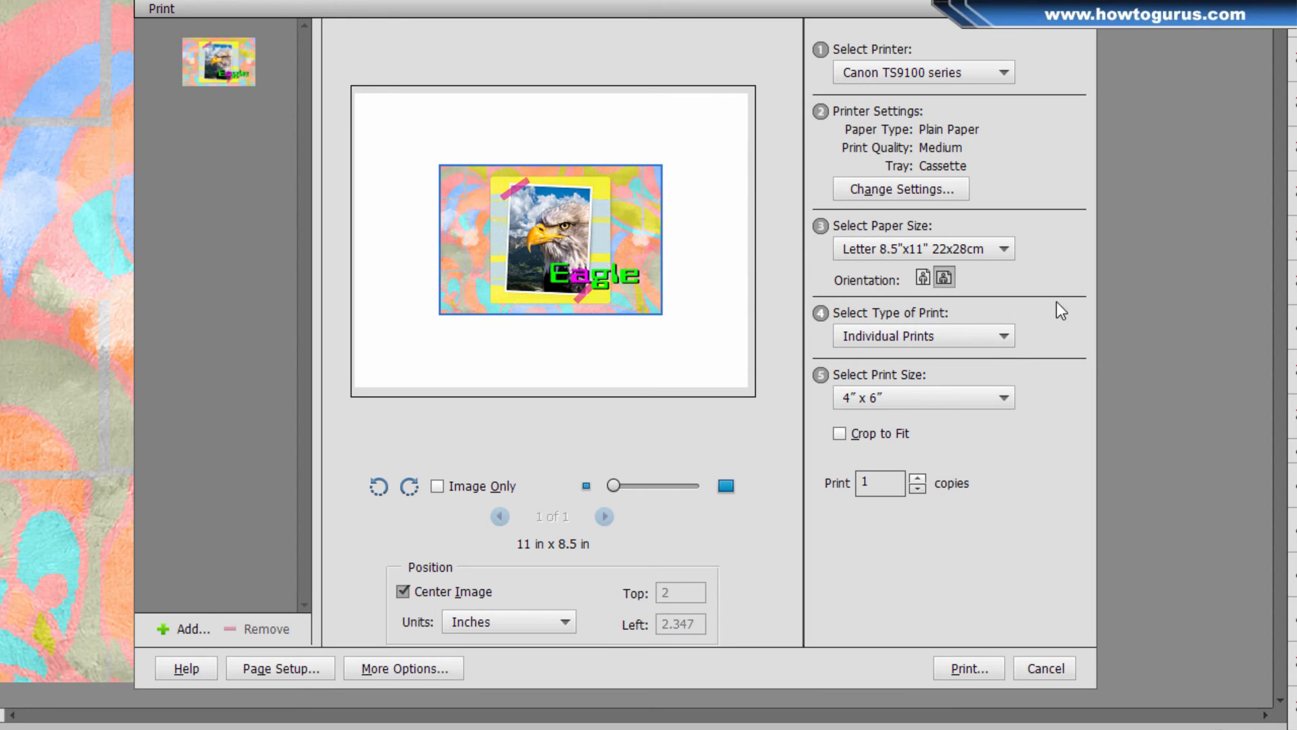
{"action": "left_click", "coordinate": [873, 340]}
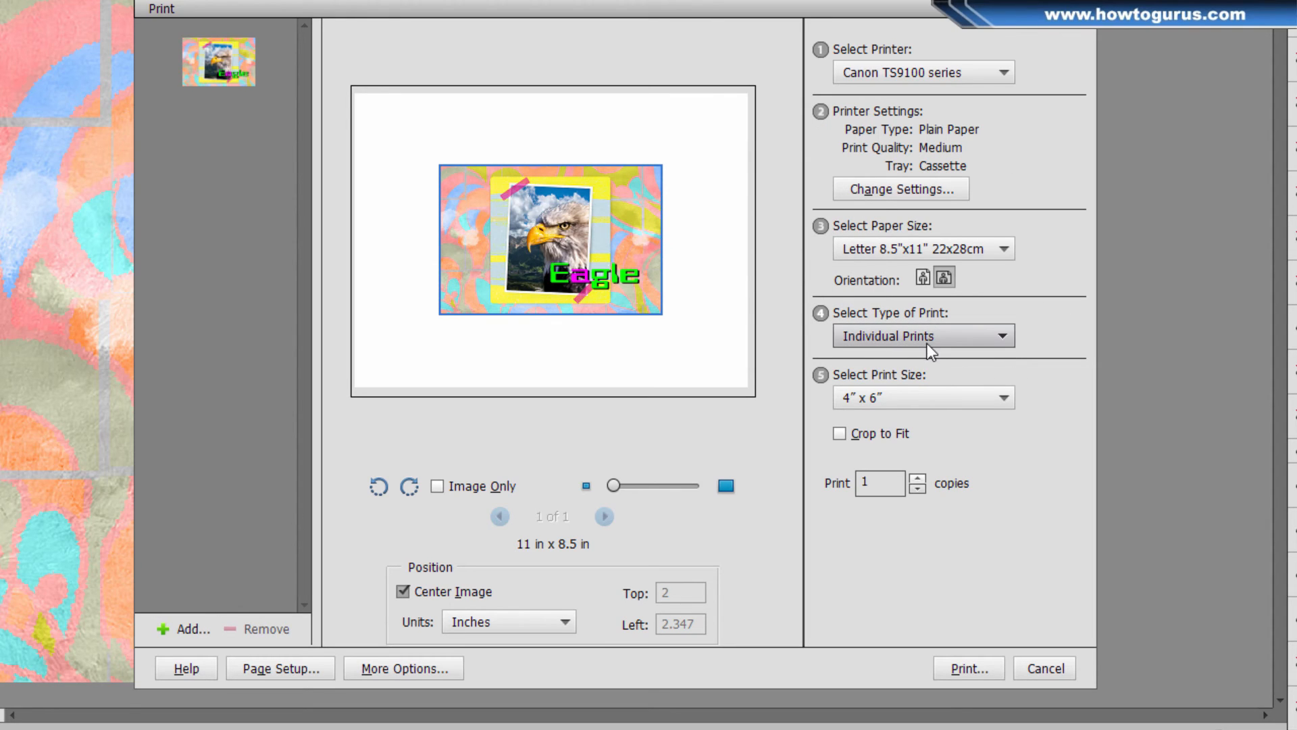
Step: Try the 8" x 10" print size, then set the eagle composition to 5" x 7" and turn on Crop to Fit
{"action": "left_click", "coordinate": [967, 394]}
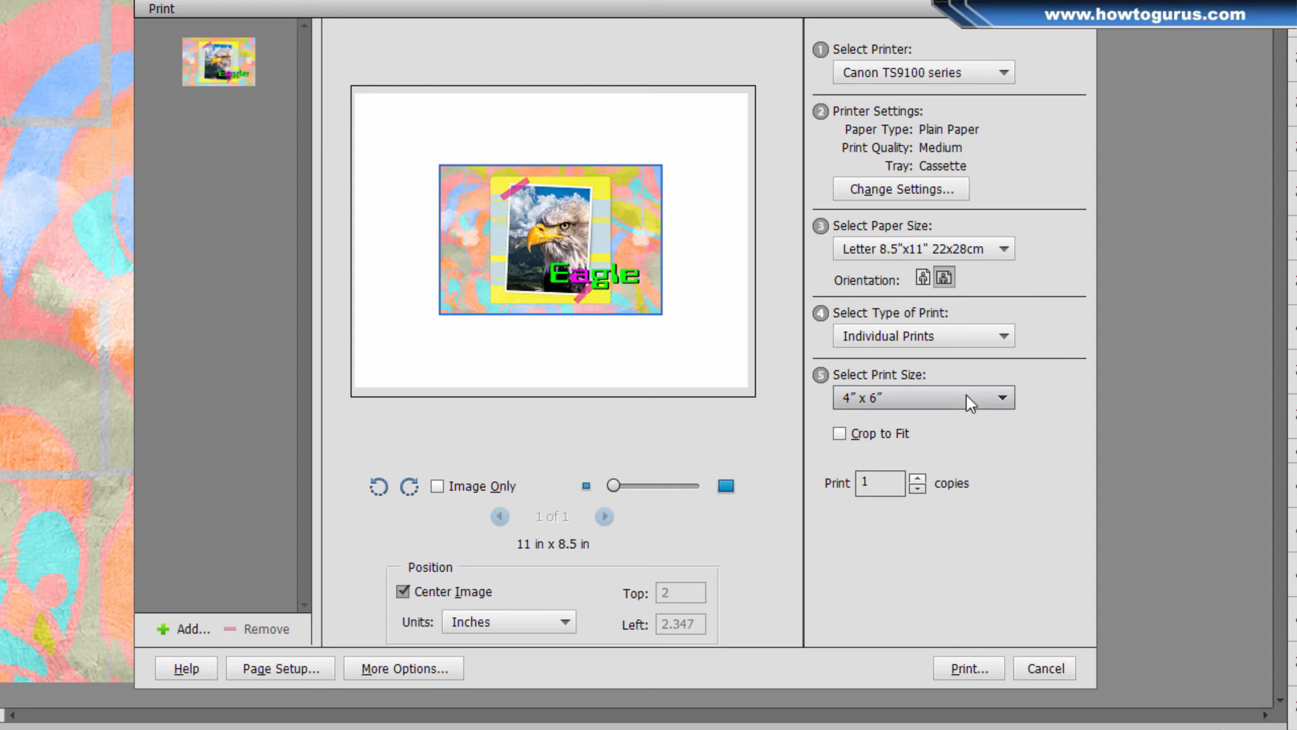
{"action": "left_click", "coordinate": [895, 479]}
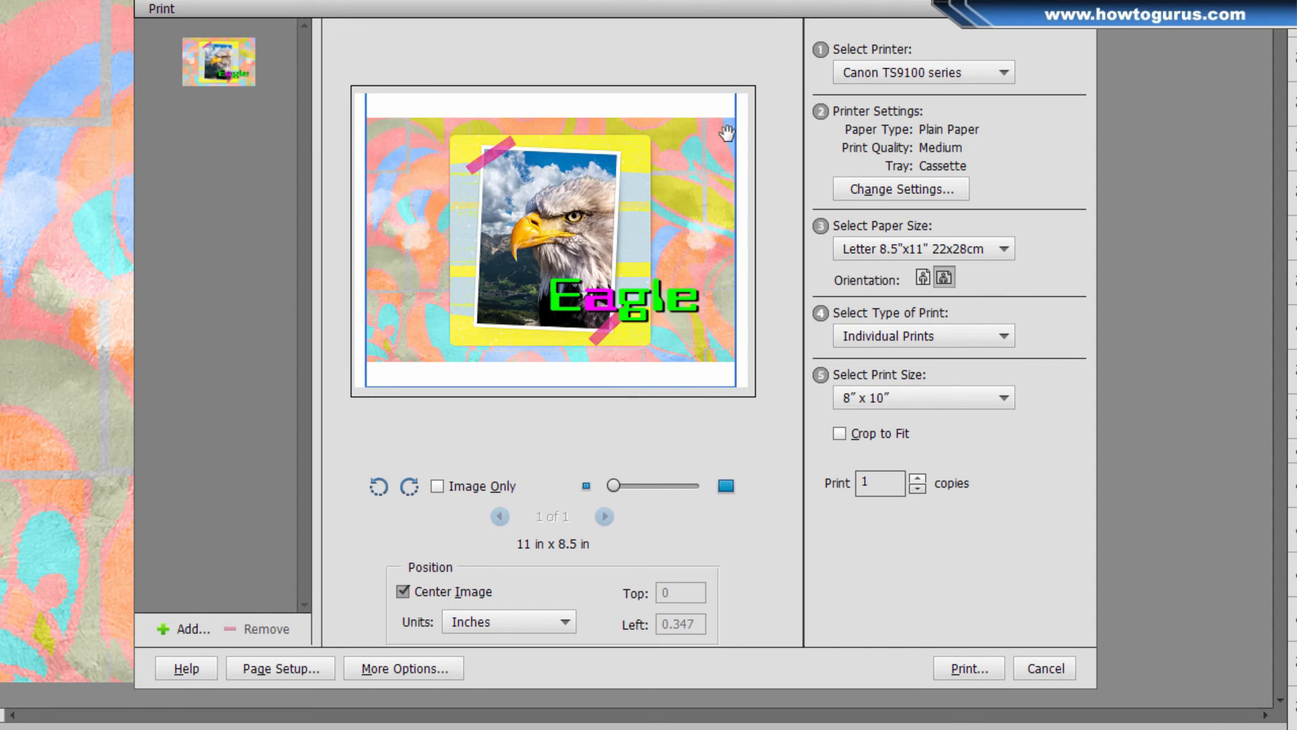
{"action": "left_click", "coordinate": [958, 395]}
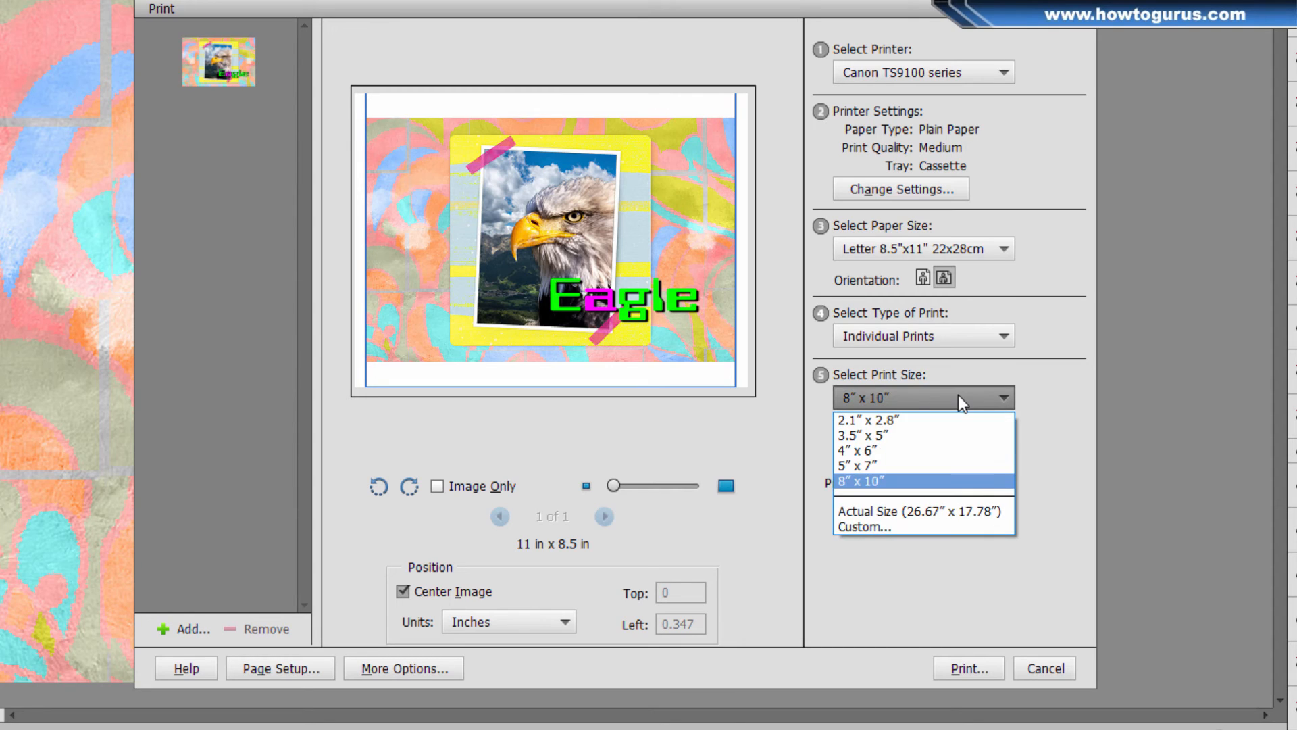
{"action": "left_click", "coordinate": [901, 466]}
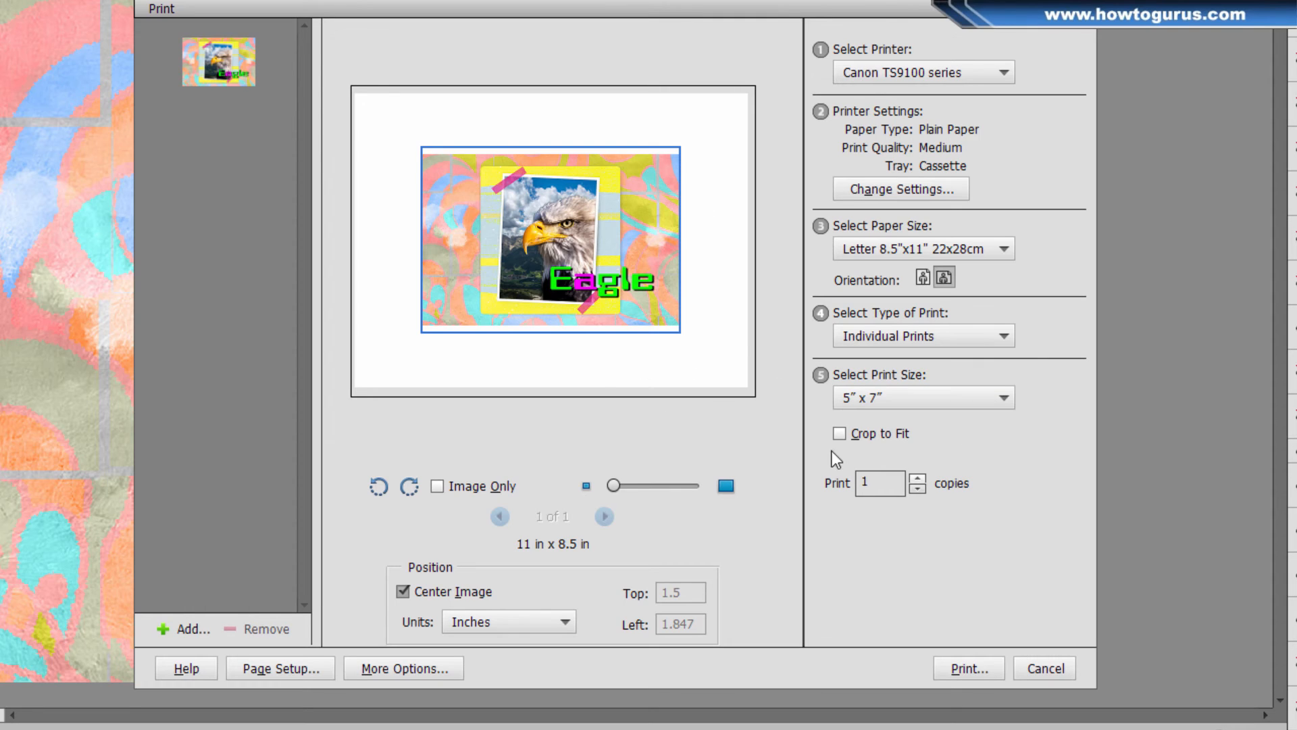
{"action": "left_click", "coordinate": [839, 434]}
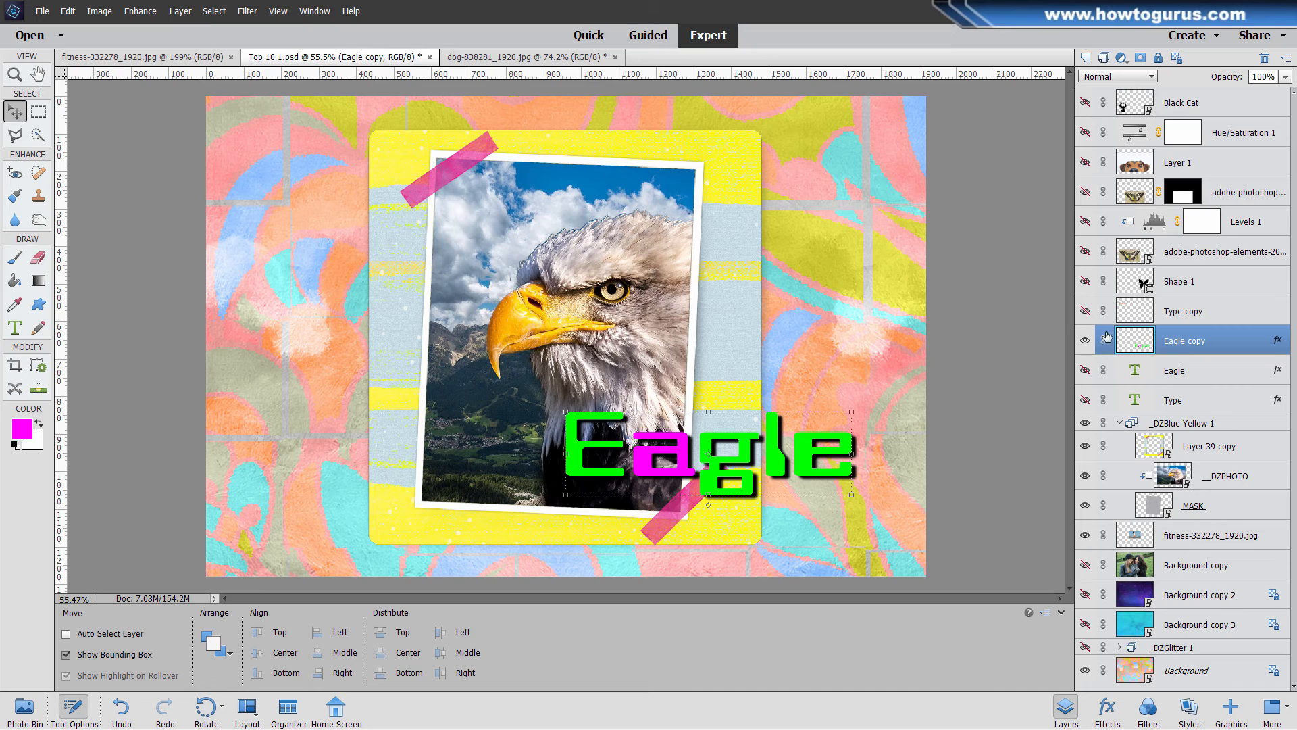
Step: Collapse and hide the _DZBlue Yellow 1 group, hide the fitness-332278_1920.jpg layer, and show the Background copy layer
{"action": "left_click", "coordinate": [1085, 424]}
{"action": "left_click", "coordinate": [1085, 424]}
{"action": "left_click", "coordinate": [1120, 423]}
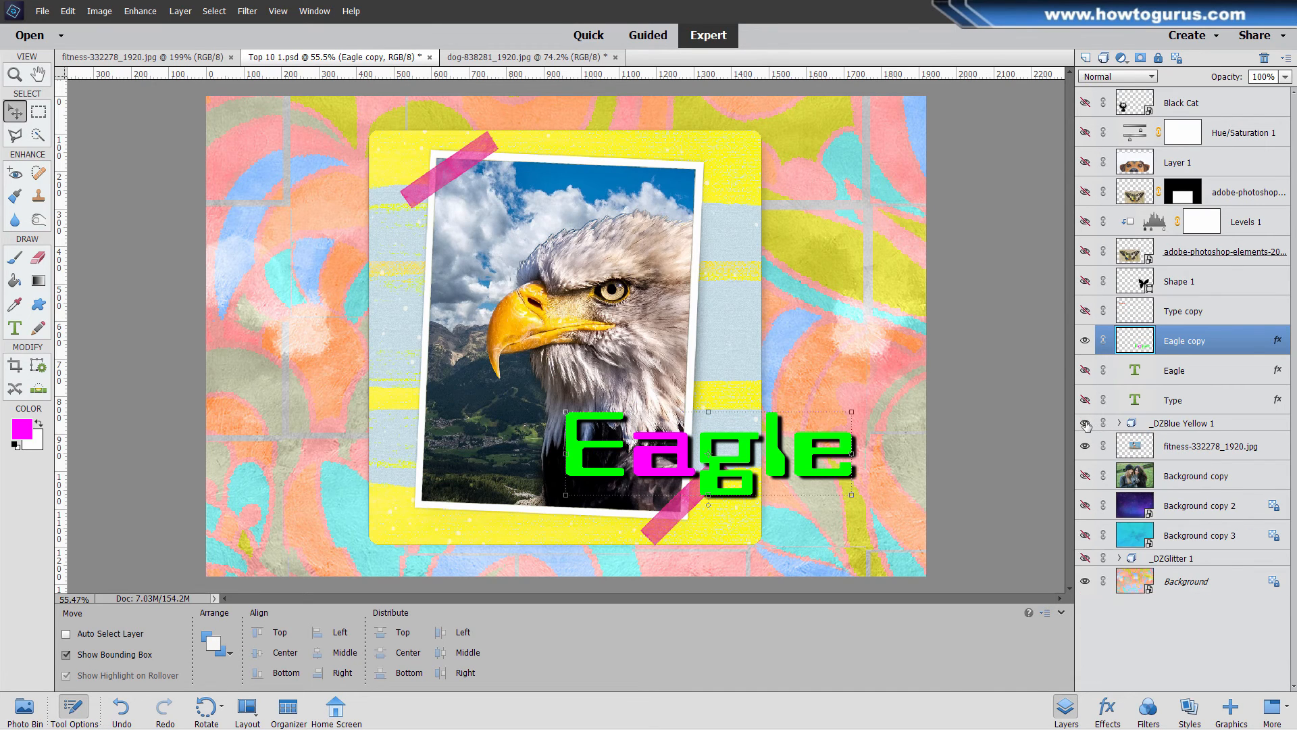
{"action": "left_click", "coordinate": [1085, 424]}
{"action": "left_click", "coordinate": [1085, 446]}
{"action": "left_click", "coordinate": [1085, 476]}
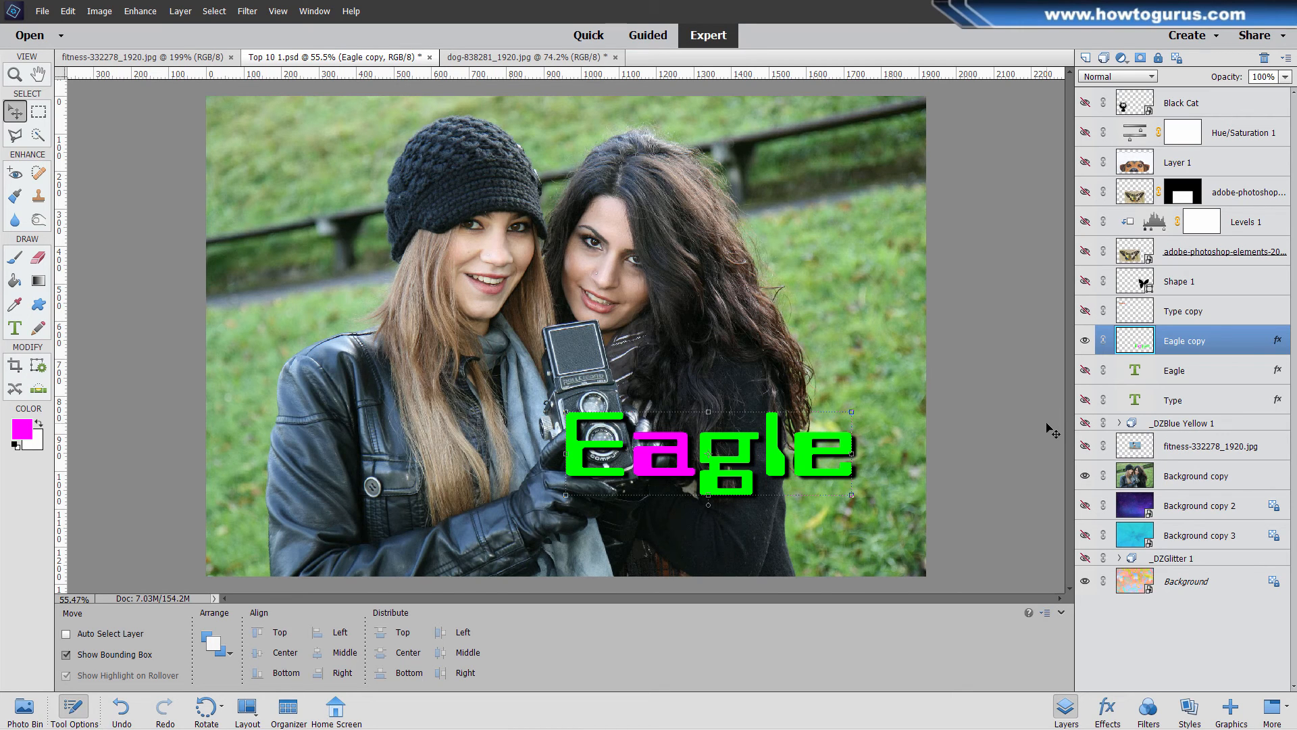
Step: Duplicate the Background copy layer with the two women under its default name and hide the original
{"action": "left_click", "coordinate": [1188, 476]}
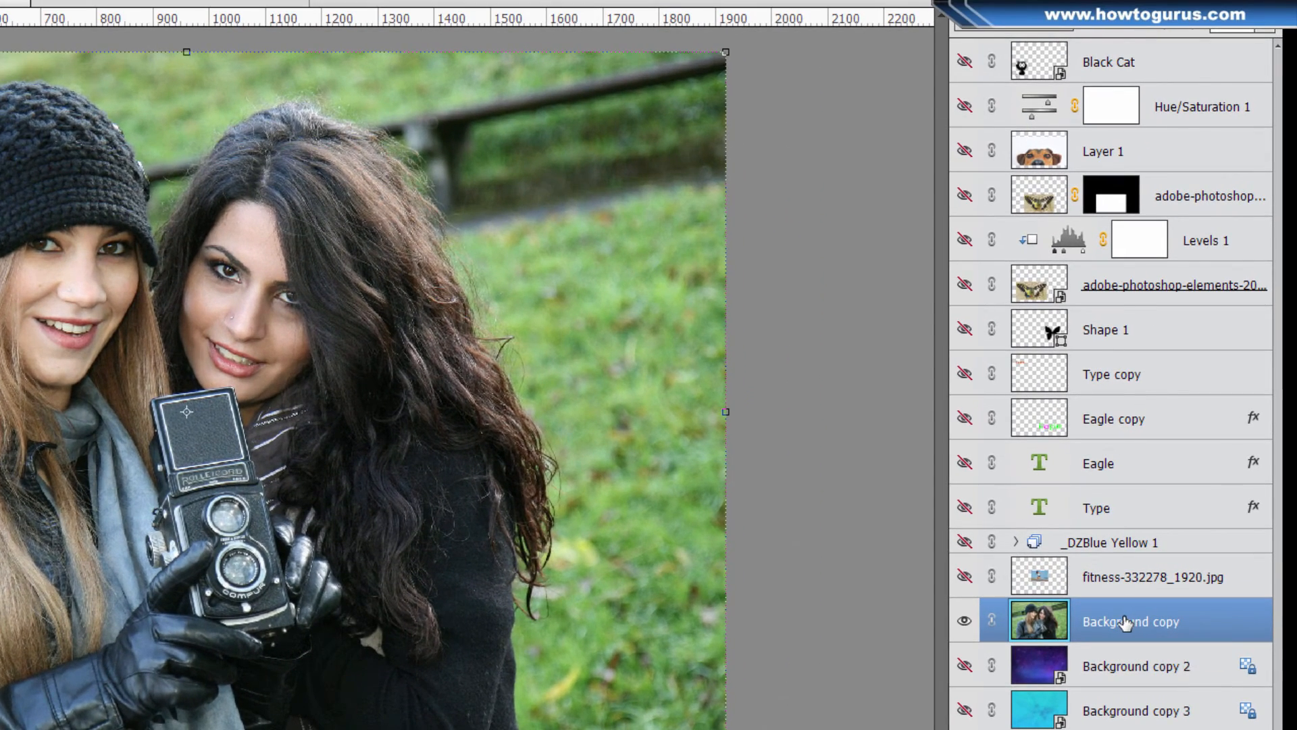
{"action": "right_click", "coordinate": [1124, 620]}
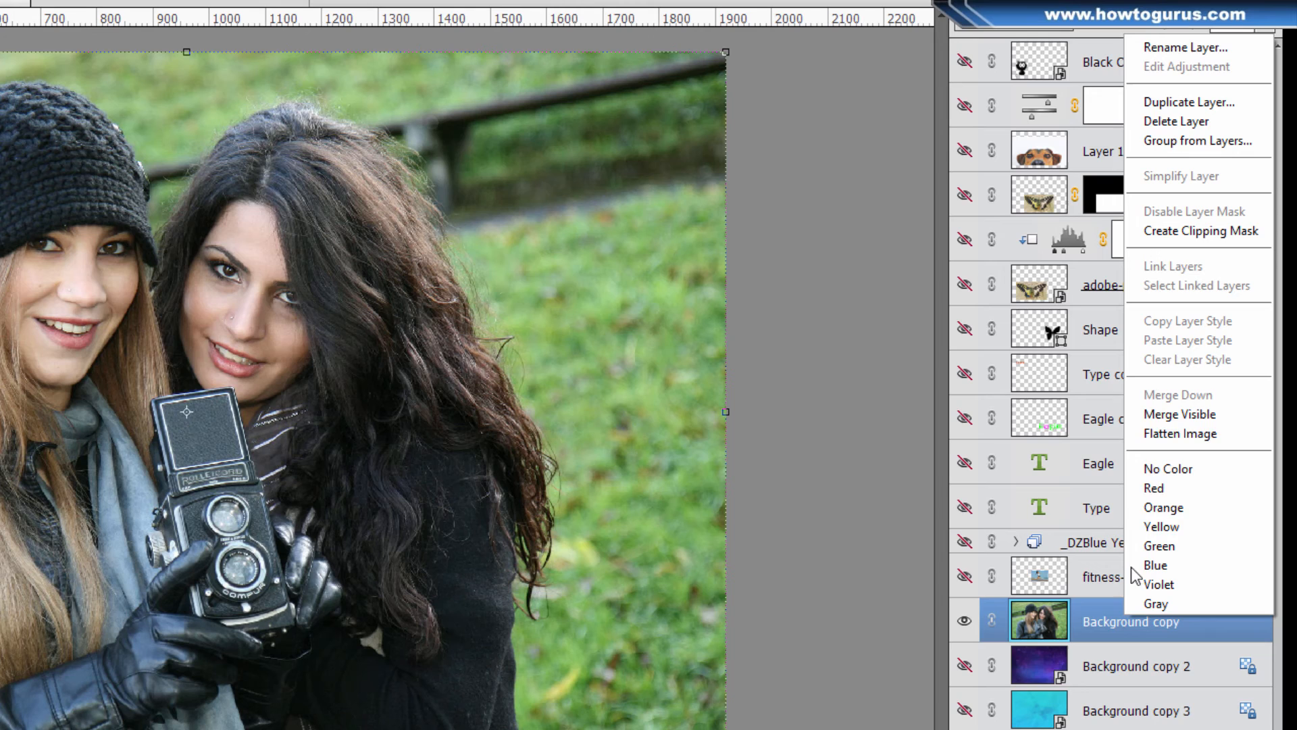
{"action": "left_click", "coordinate": [1189, 102]}
{"action": "left_click", "coordinate": [504, 243]}
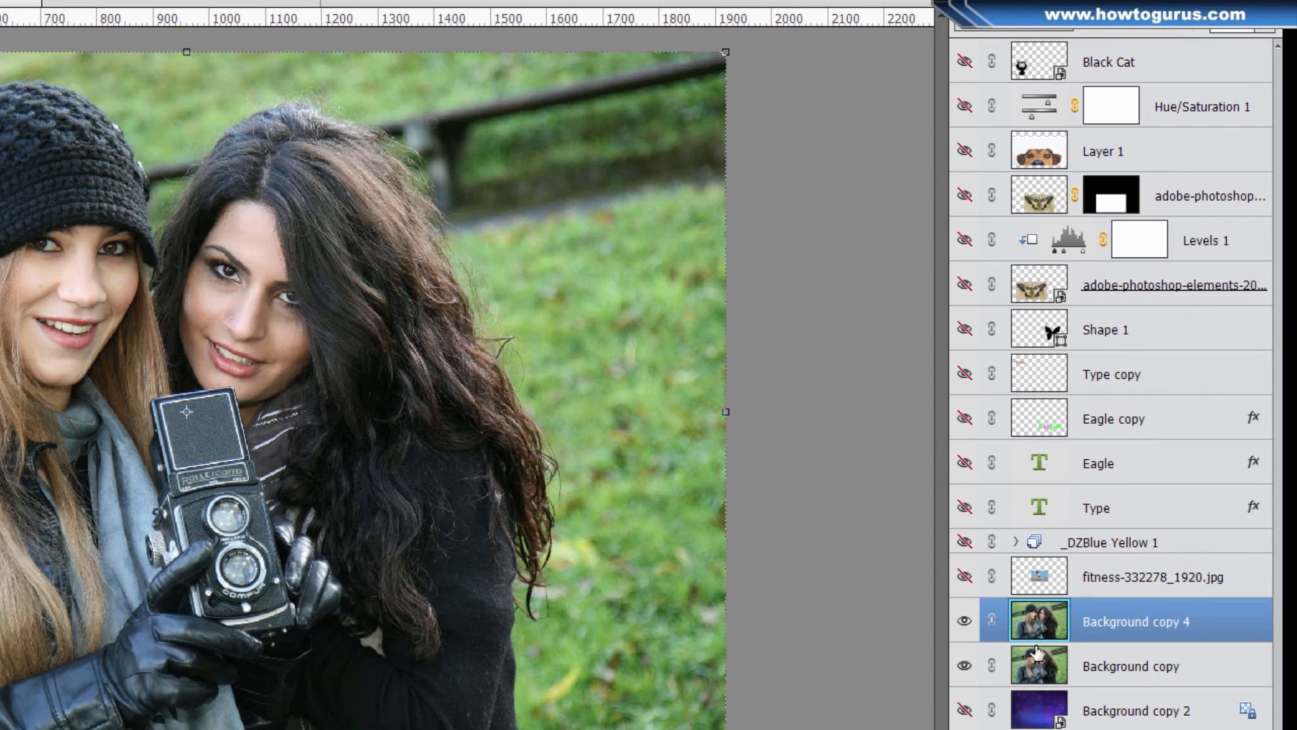
{"action": "left_click", "coordinate": [965, 666]}
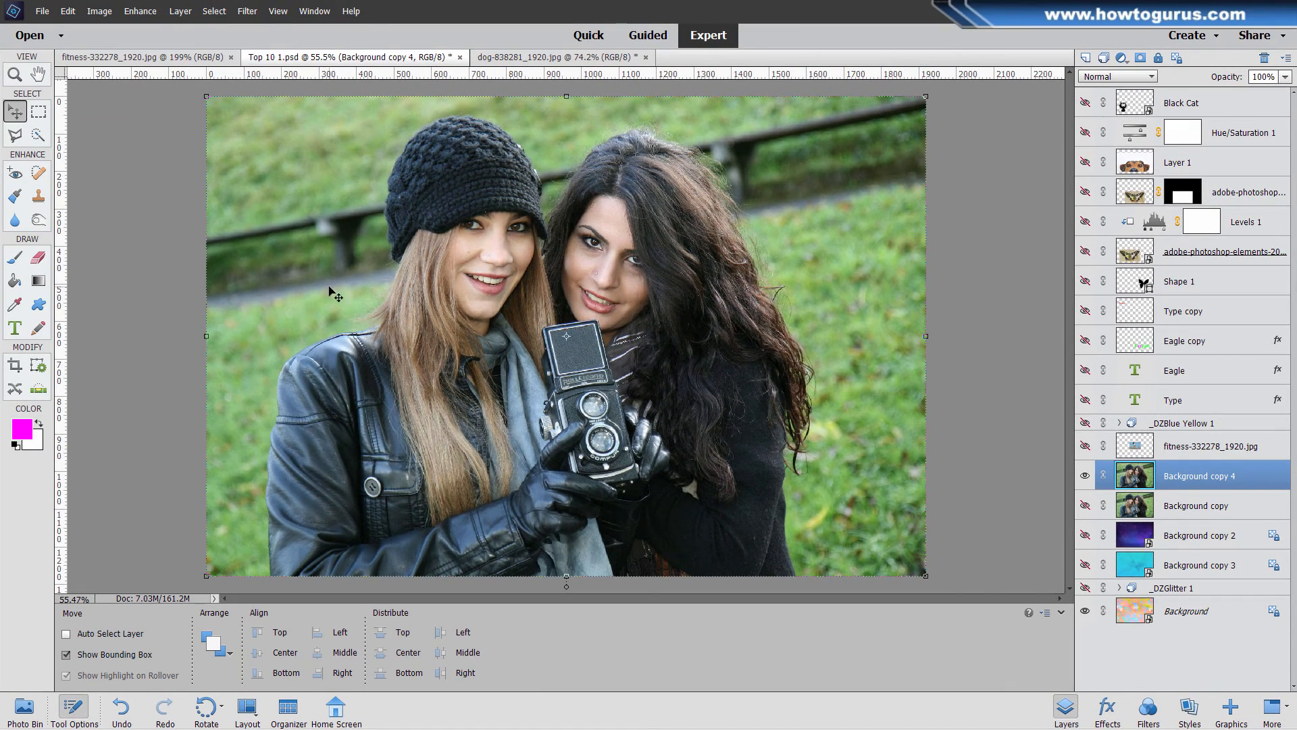
Step: Reset the colors to black and white, set the Polygonal Lasso to New selection, and automatically select the two women as the subject
{"action": "left_click", "coordinate": [16, 444]}
{"action": "left_click", "coordinate": [21, 137]}
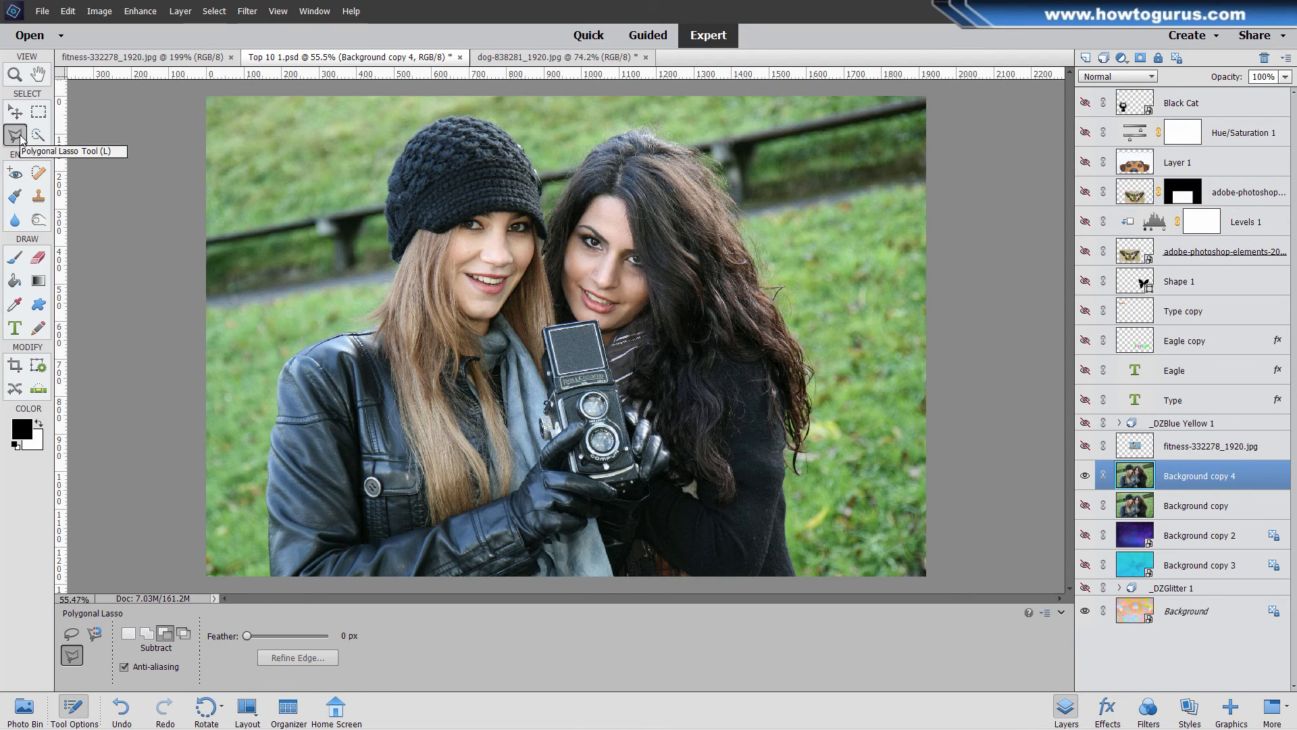
{"action": "left_click", "coordinate": [131, 636]}
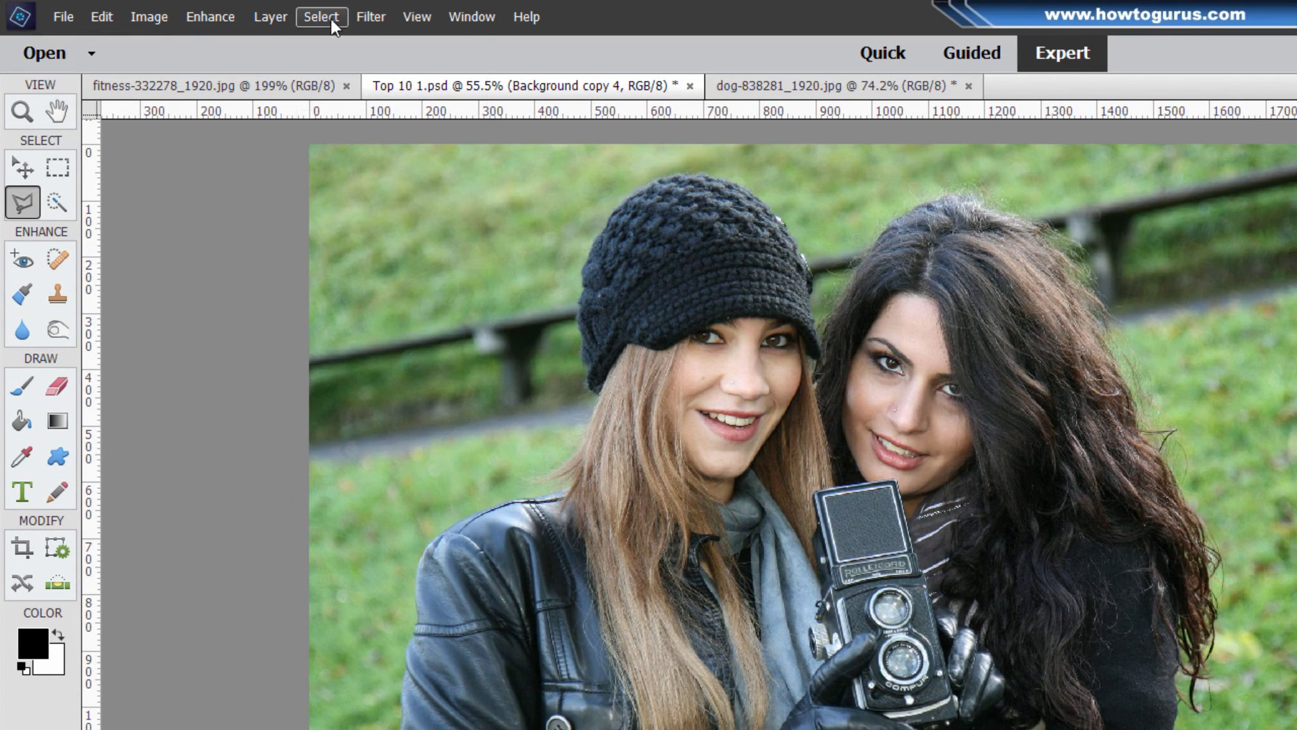
{"action": "left_click", "coordinate": [321, 17]}
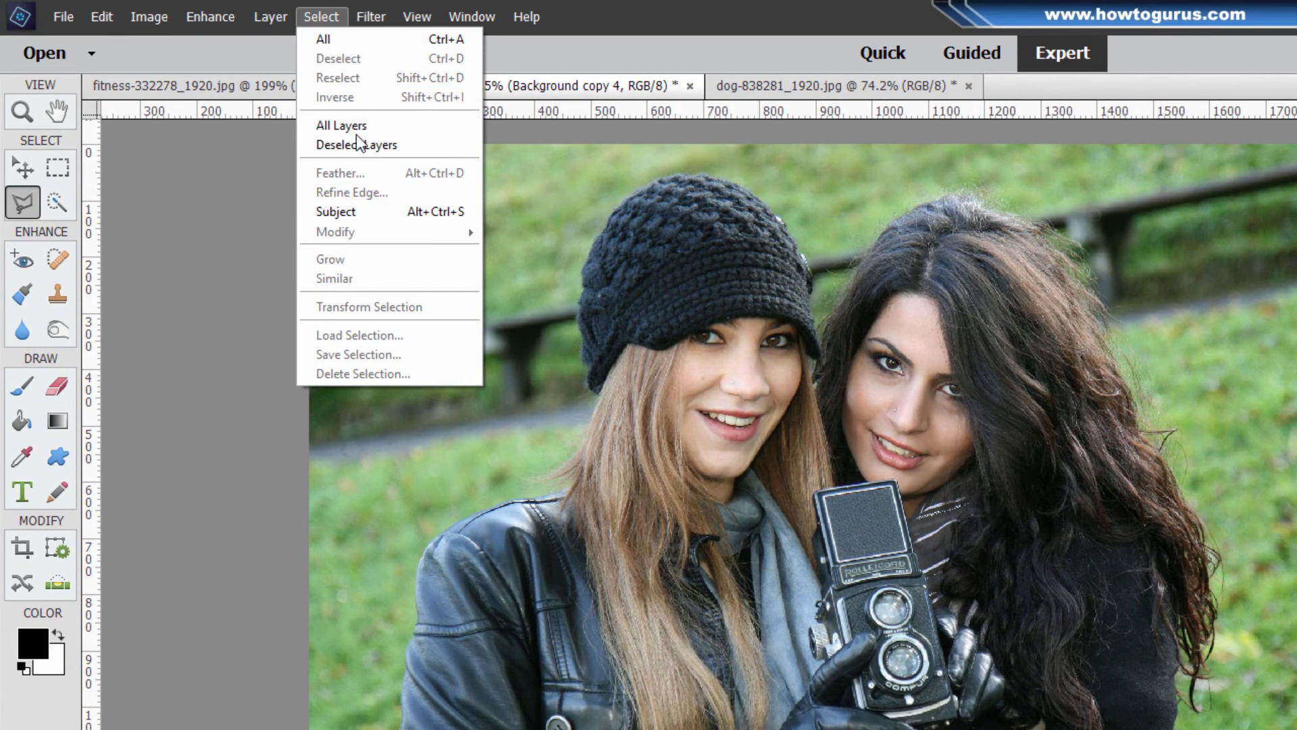
{"action": "left_click", "coordinate": [362, 212]}
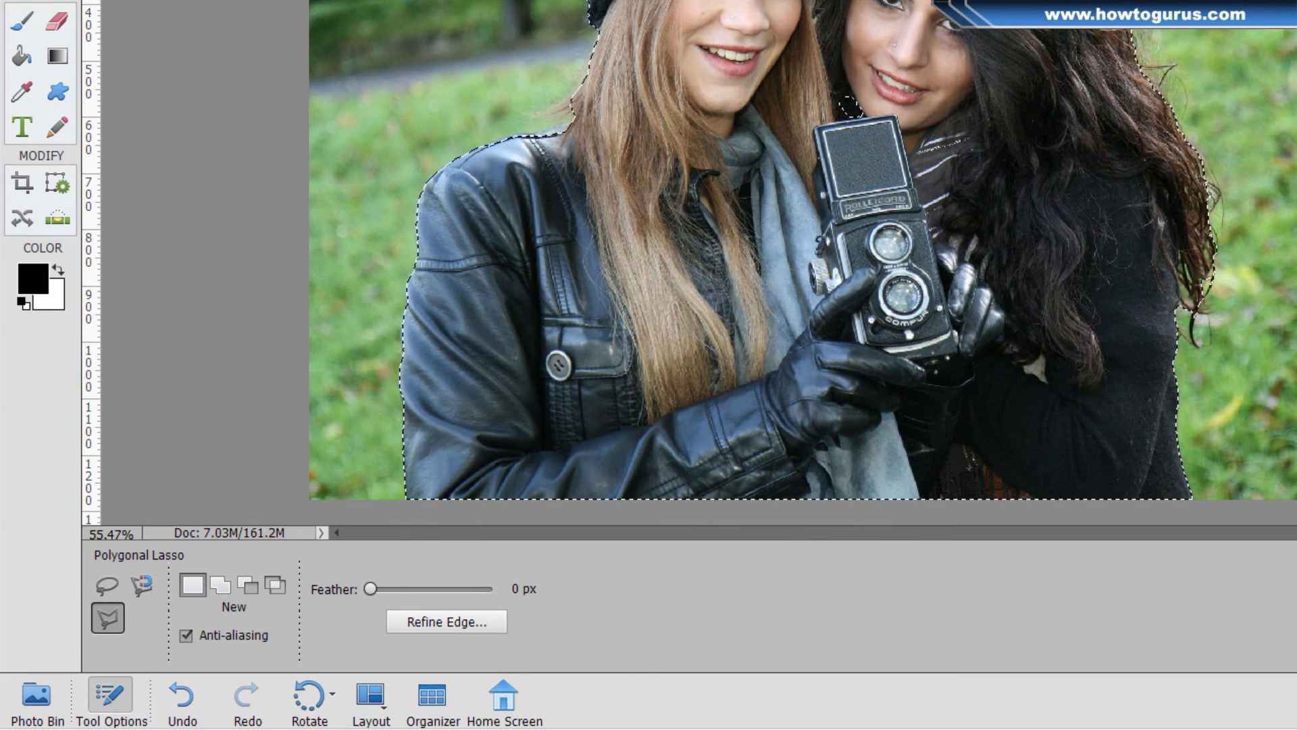
Step: Set the Quick Selection tool to New, then use the Lasso in Add mode to include the small gap between the two women
{"action": "left_click", "coordinate": [57, 194]}
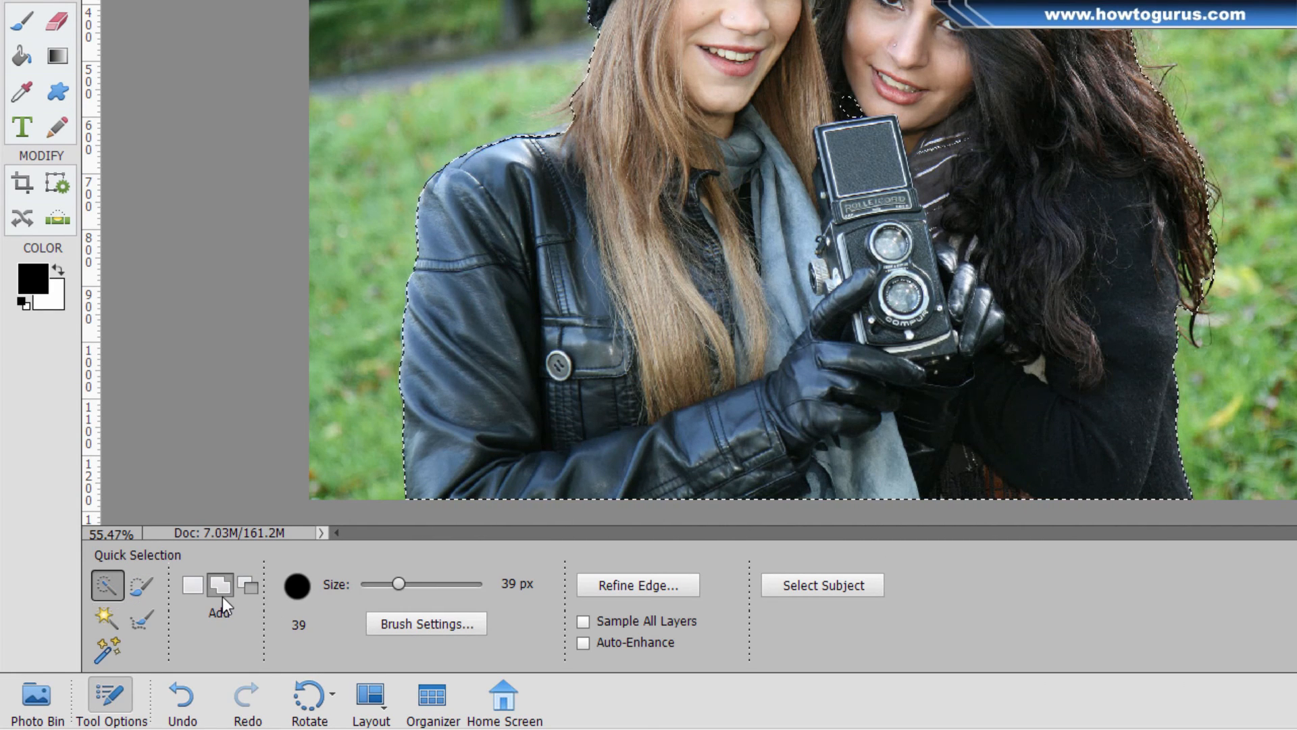
{"action": "left_click", "coordinate": [192, 585]}
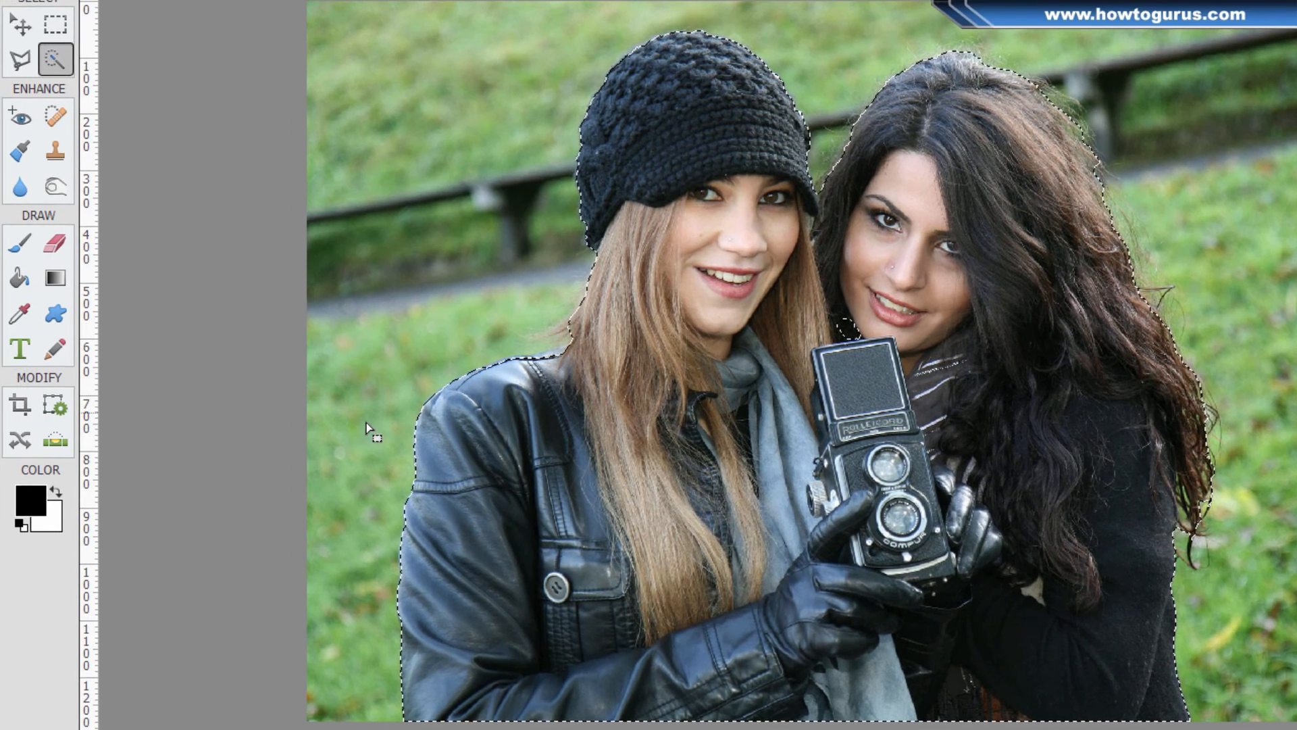
{"action": "left_click", "coordinate": [26, 61]}
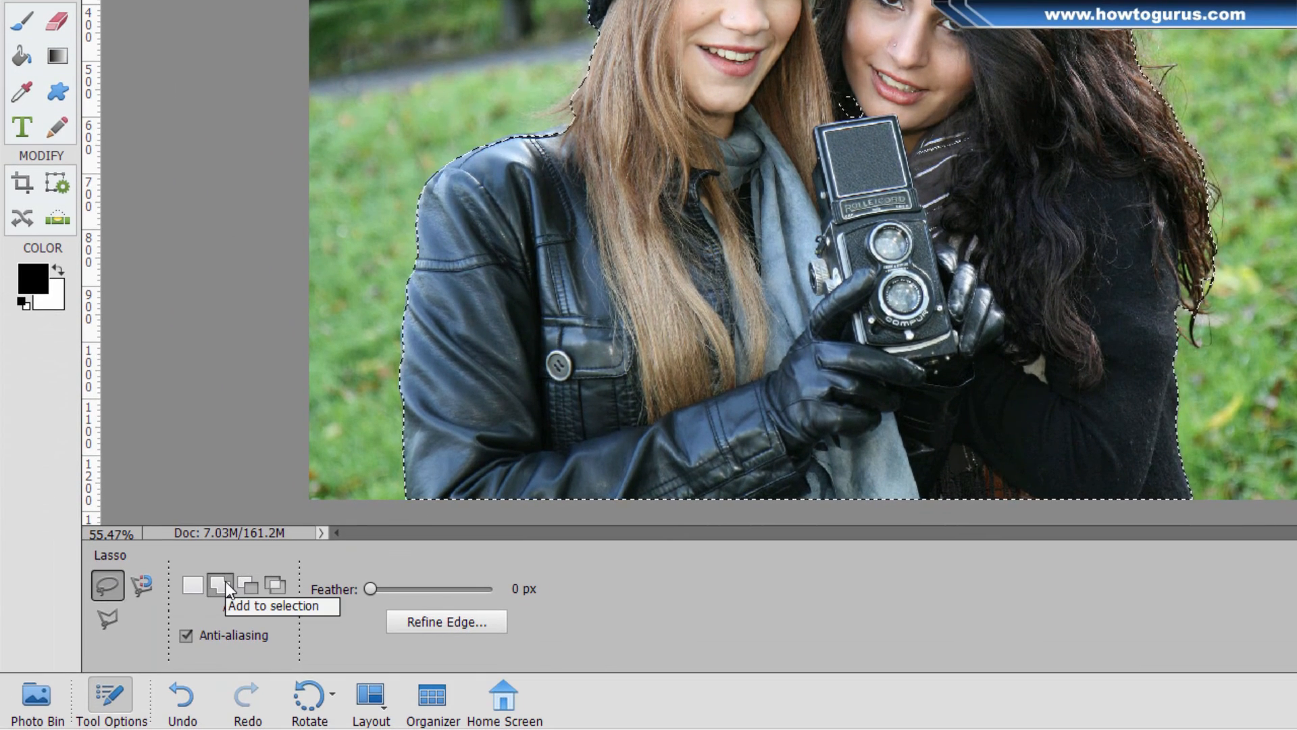
{"action": "left_click", "coordinate": [220, 585]}
{"action": "mouse_move", "coordinate": [838, 145]}
{"action": "left_mouse_down"}
{"action": "mouse_move", "coordinate": [898, 99]}
{"action": "mouse_move", "coordinate": [830, 152]}
{"action": "mouse_move", "coordinate": [835, 169]}
{"action": "left_mouse_up"}
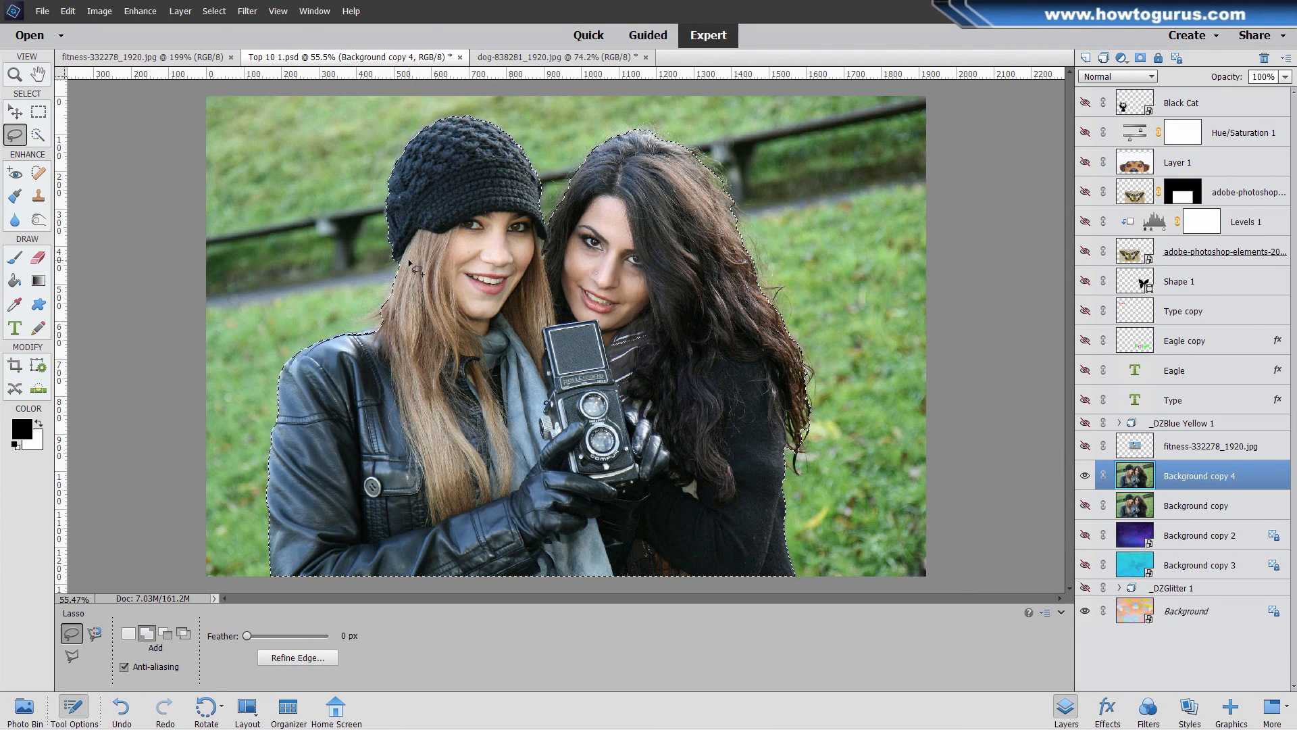
Step: Open Refine Edge for the selection and preview it in the Overlay view, with the dialog moved clear of the photo
{"action": "left_click", "coordinate": [301, 657]}
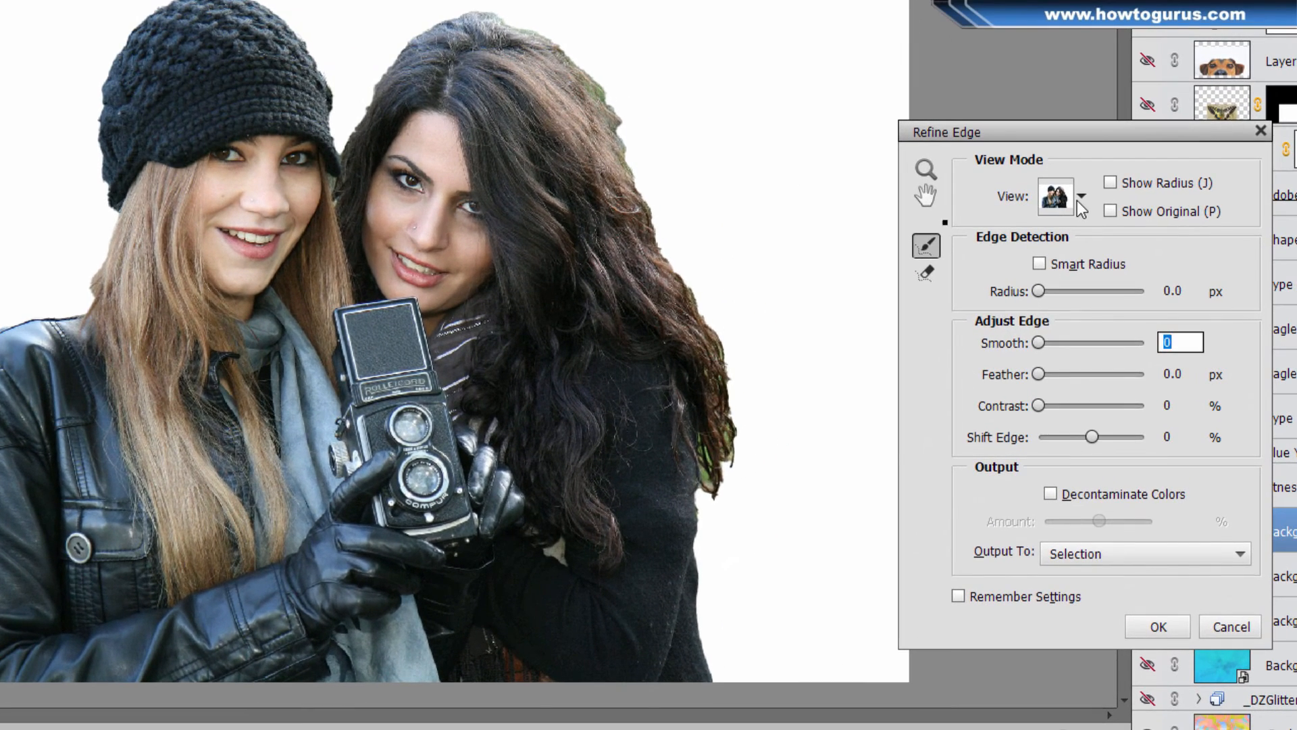
{"action": "left_click", "coordinate": [1081, 198]}
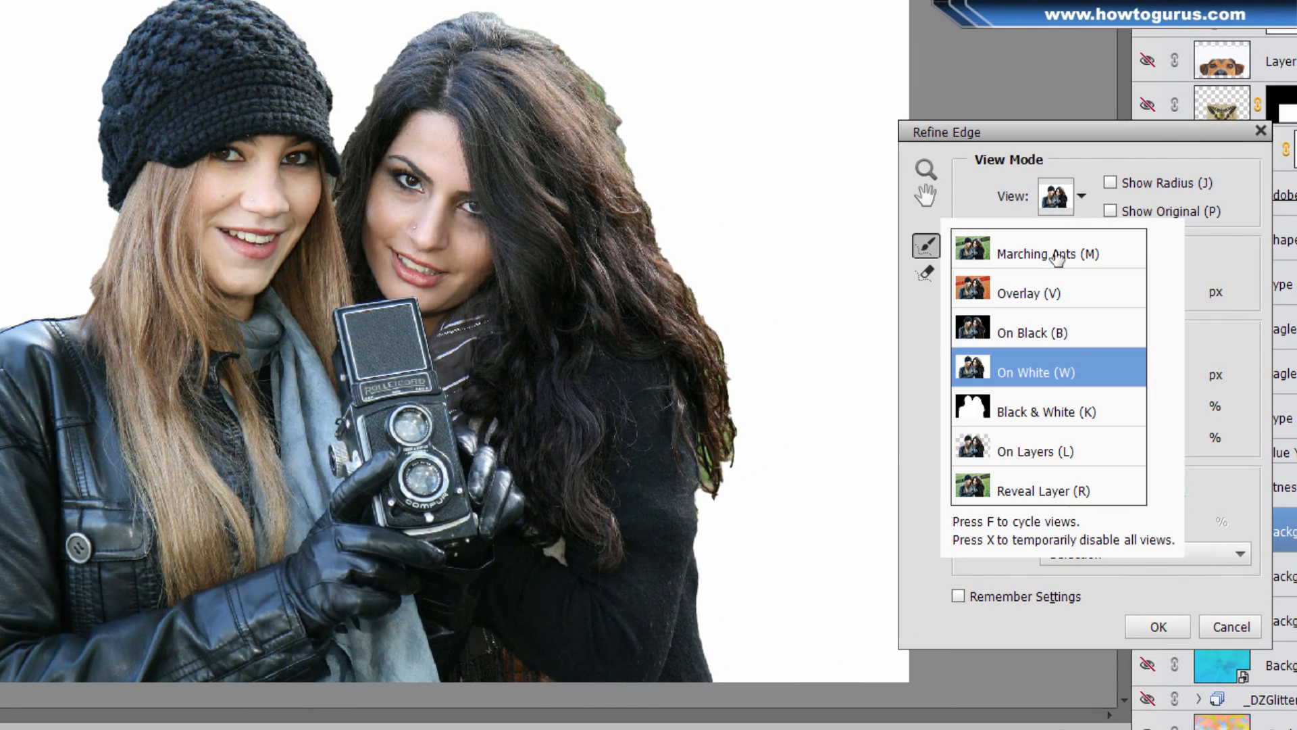
{"action": "left_click", "coordinate": [1040, 283]}
{"action": "left_click_drag", "start_coordinate": [1007, 132], "coordinate": [944, 123]}
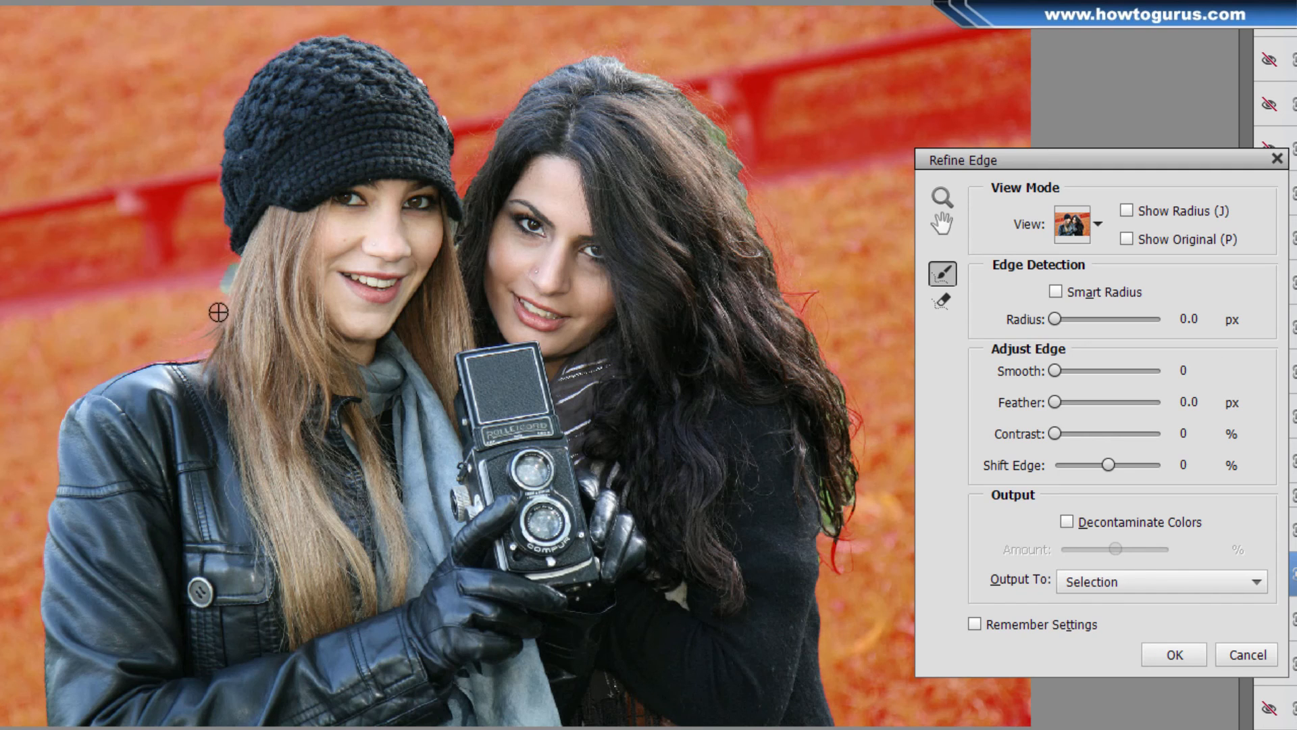
Step: Brush over the hair edges of both women to refine them, and look through the available view modes, keeping Overlay
{"action": "mouse_move", "coordinate": [226, 246]}
{"action": "left_mouse_down"}
{"action": "mouse_move", "coordinate": [215, 138]}
{"action": "mouse_move", "coordinate": [269, 34]}
{"action": "mouse_move", "coordinate": [268, 54]}
{"action": "mouse_move", "coordinate": [374, 36]}
{"action": "mouse_move", "coordinate": [425, 76]}
{"action": "mouse_move", "coordinate": [483, 175]}
{"action": "mouse_move", "coordinate": [461, 190]}
{"action": "mouse_move", "coordinate": [460, 222]}
{"action": "mouse_move", "coordinate": [484, 140]}
{"action": "mouse_move", "coordinate": [450, 225]}
{"action": "mouse_move", "coordinate": [513, 91]}
{"action": "mouse_move", "coordinate": [486, 99]}
{"action": "mouse_move", "coordinate": [628, 62]}
{"action": "left_mouse_up"}
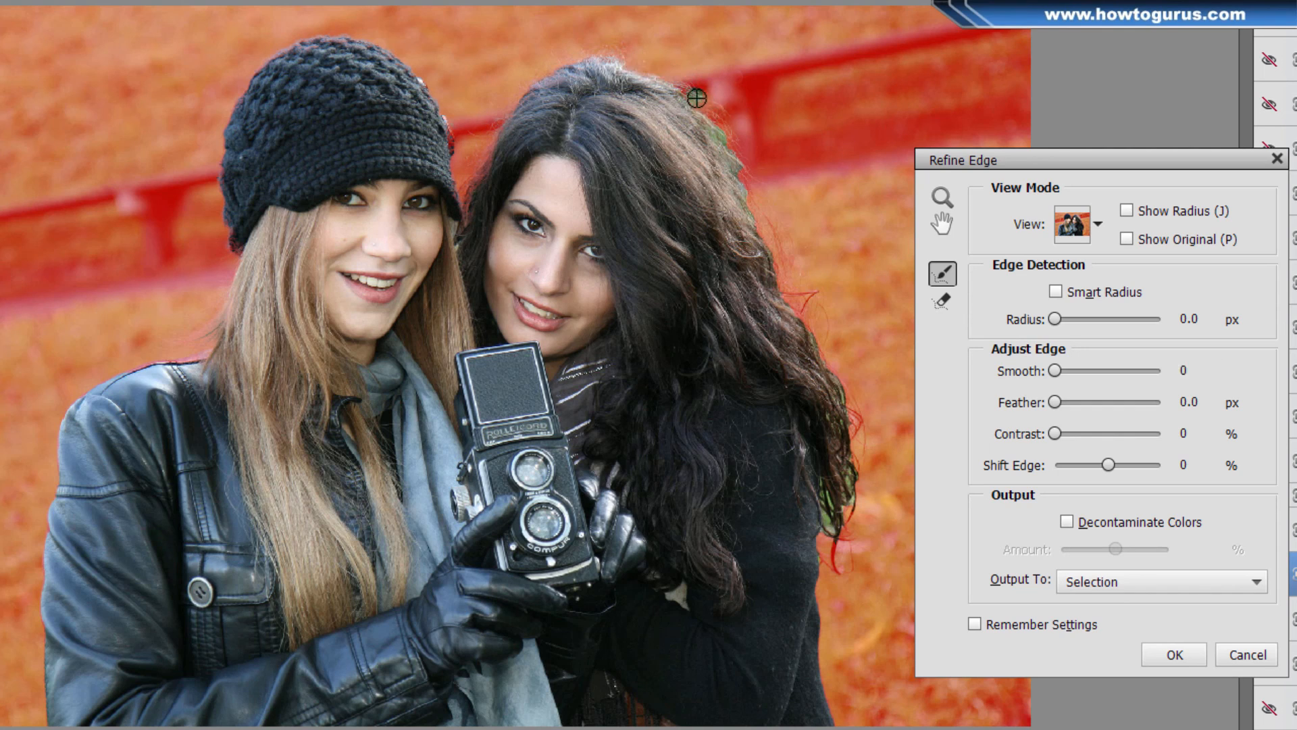
{"action": "mouse_move", "coordinate": [795, 294]}
{"action": "left_mouse_down"}
{"action": "mouse_move", "coordinate": [855, 403]}
{"action": "mouse_move", "coordinate": [857, 441]}
{"action": "mouse_move", "coordinate": [924, 388]}
{"action": "mouse_move", "coordinate": [854, 447]}
{"action": "mouse_move", "coordinate": [849, 546]}
{"action": "left_mouse_up"}
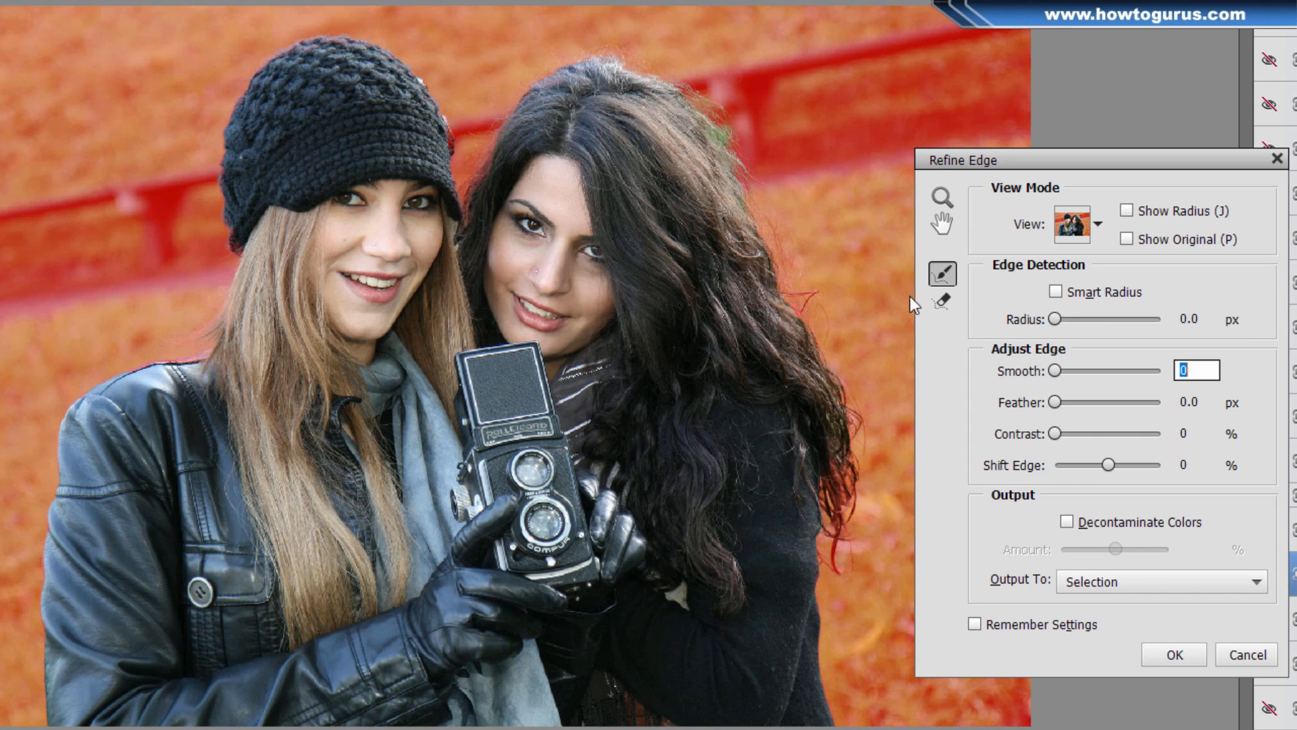
{"action": "left_click", "coordinate": [1099, 226]}
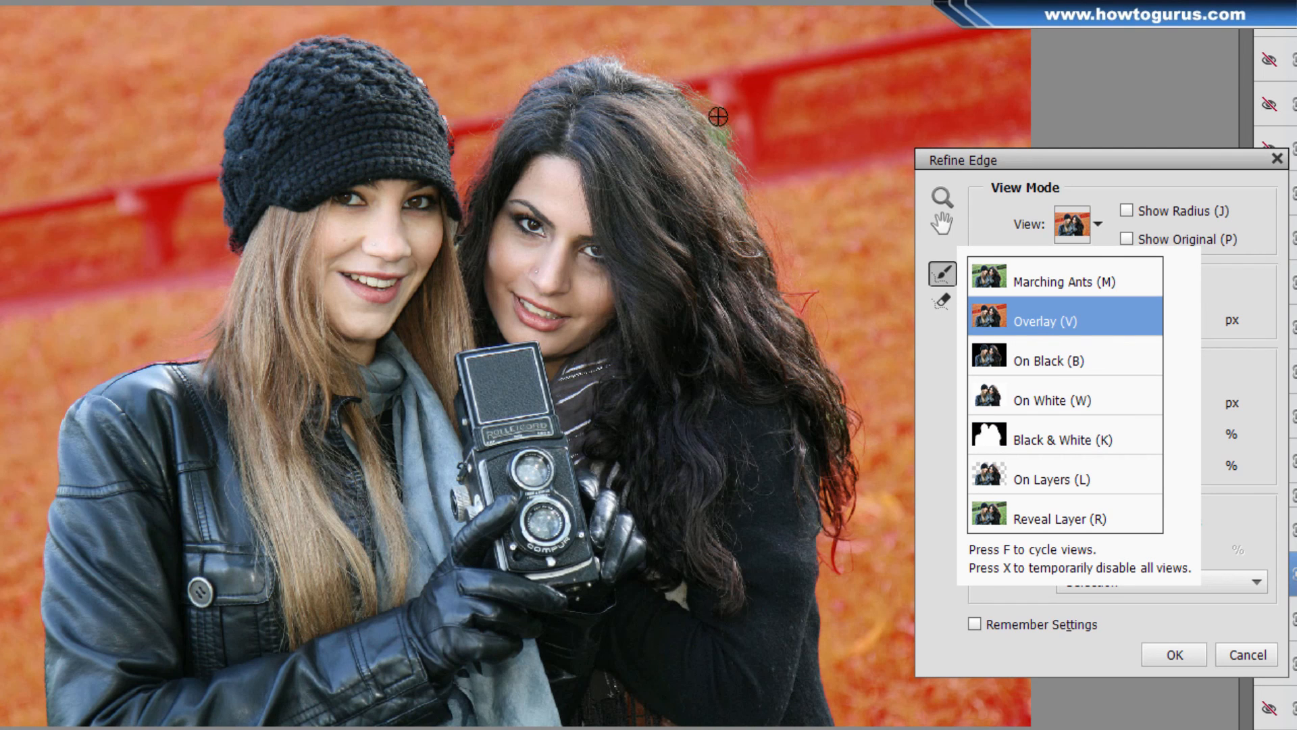
{"action": "left_click", "coordinate": [1103, 221]}
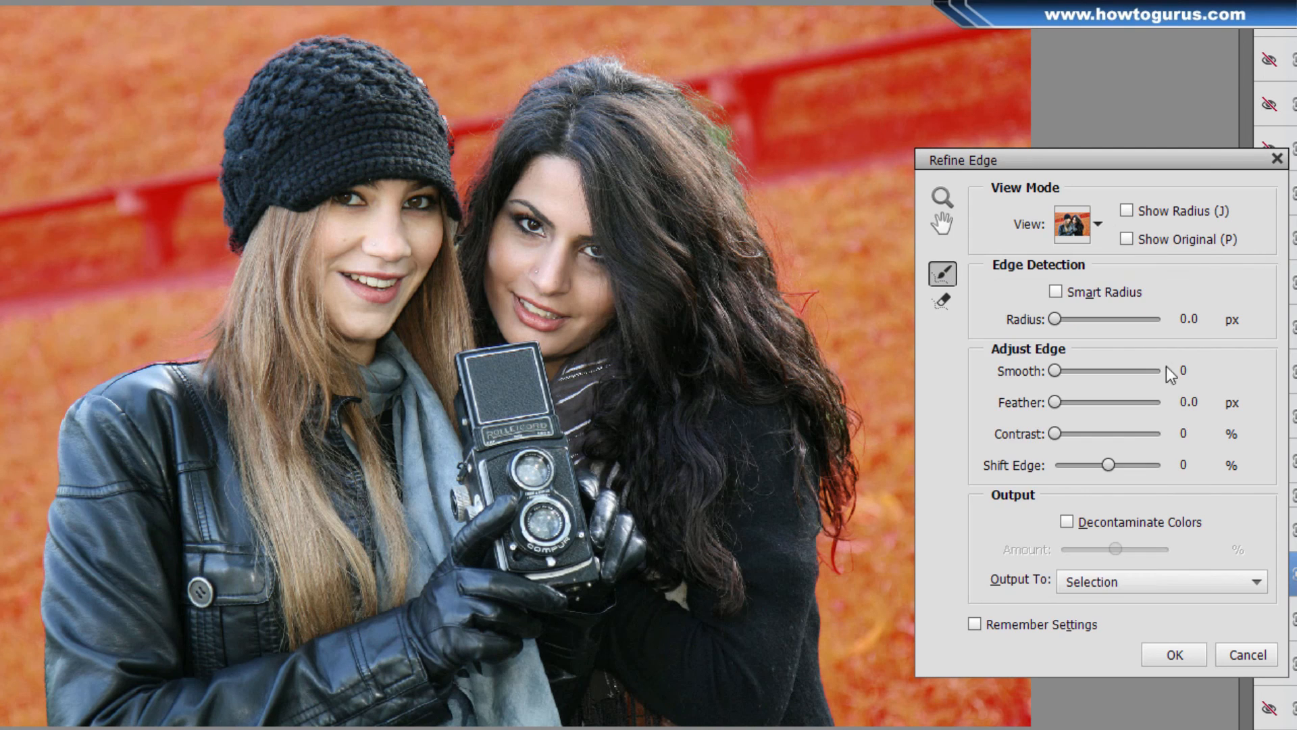
Step: Set the edge contrast to 20% and turn on Smart Radius with a radius of 1 px
{"action": "left_click_drag", "start_coordinate": [1055, 439], "coordinate": [1077, 434]}
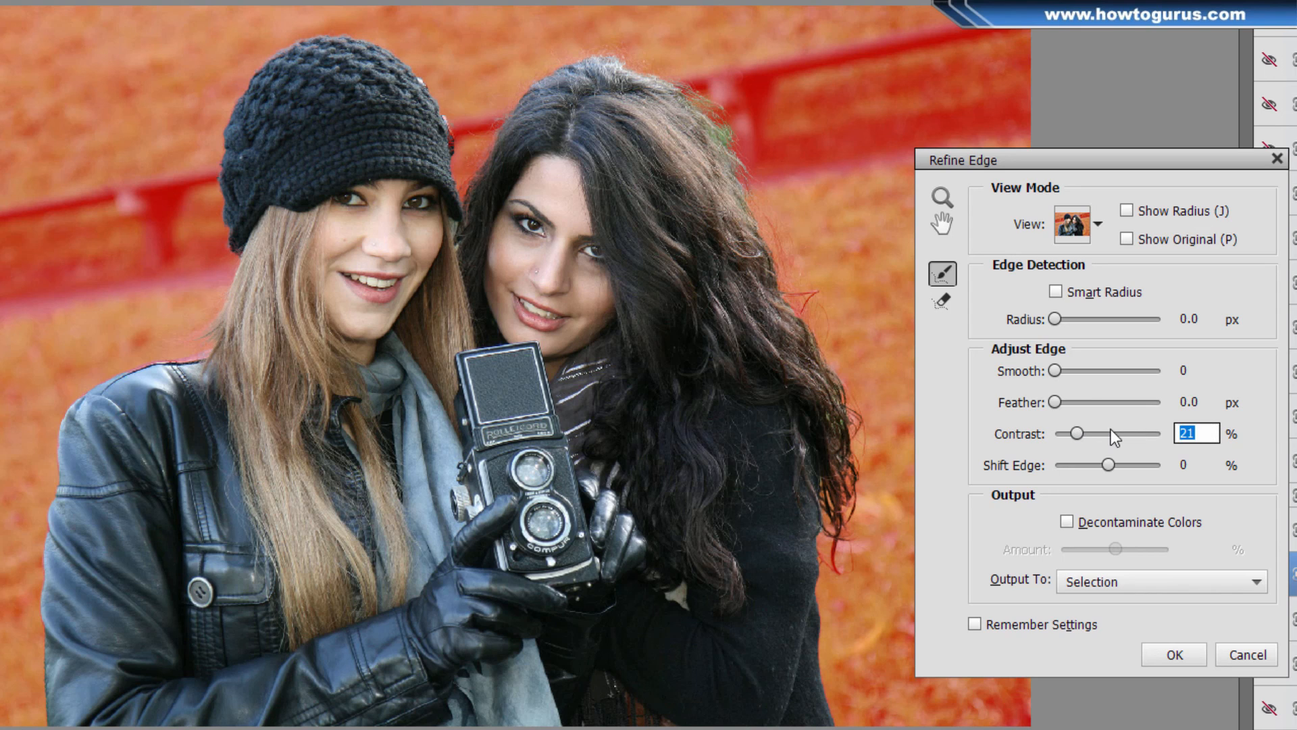
{"action": "type", "text": "20"}
{"action": "left_click", "coordinate": [1057, 292]}
{"action": "left_click", "coordinate": [1202, 317]}
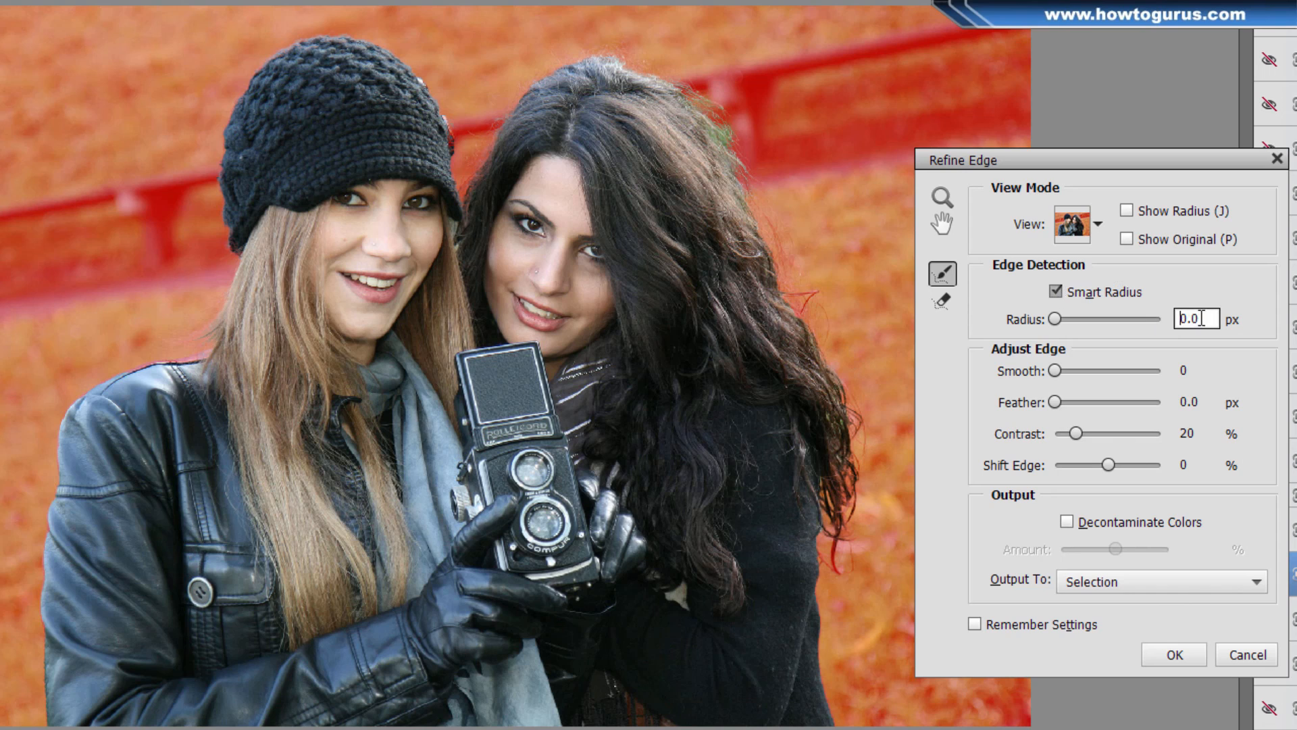
{"action": "type", "text": "1"}
Step: Output the refined selection to a New Layer with Layer Mask, and check the cutout with the Background layer temporarily hidden
{"action": "left_click", "coordinate": [1124, 578]}
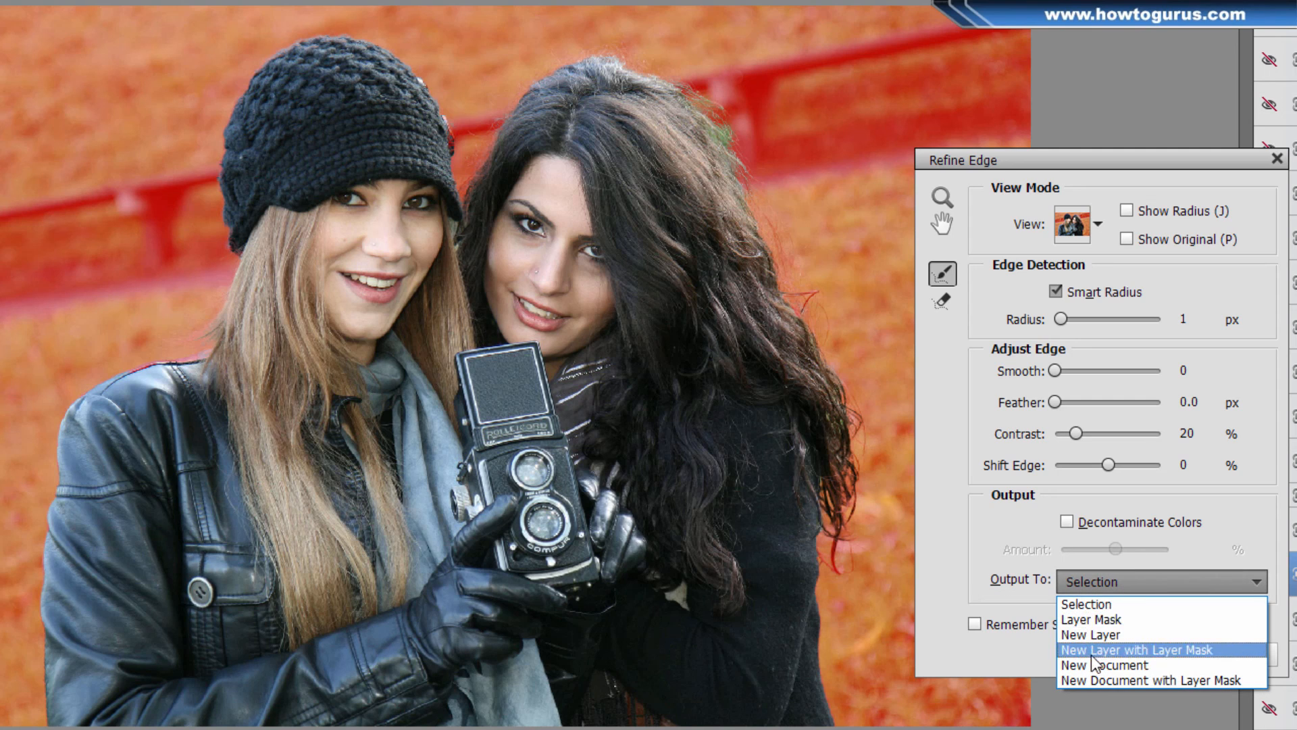
{"action": "left_click", "coordinate": [1143, 650]}
{"action": "left_click", "coordinate": [1179, 649]}
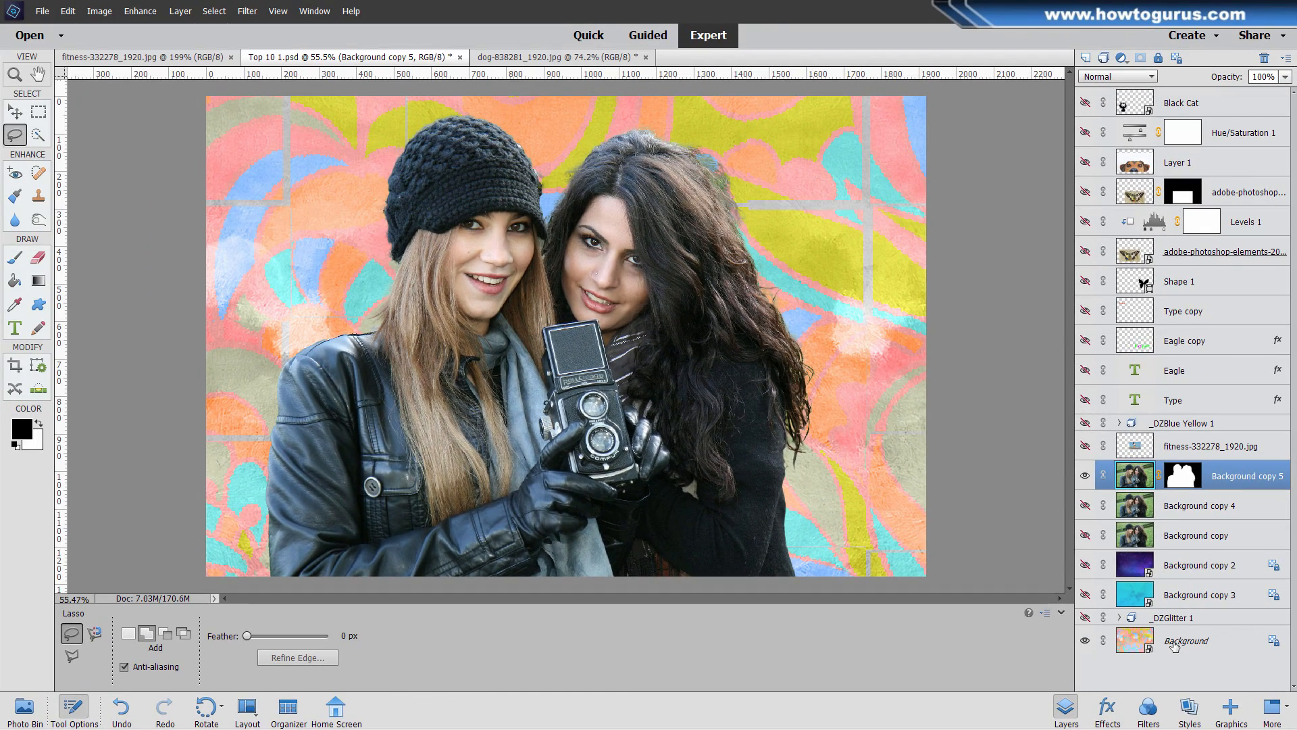
{"action": "left_click", "coordinate": [1085, 641]}
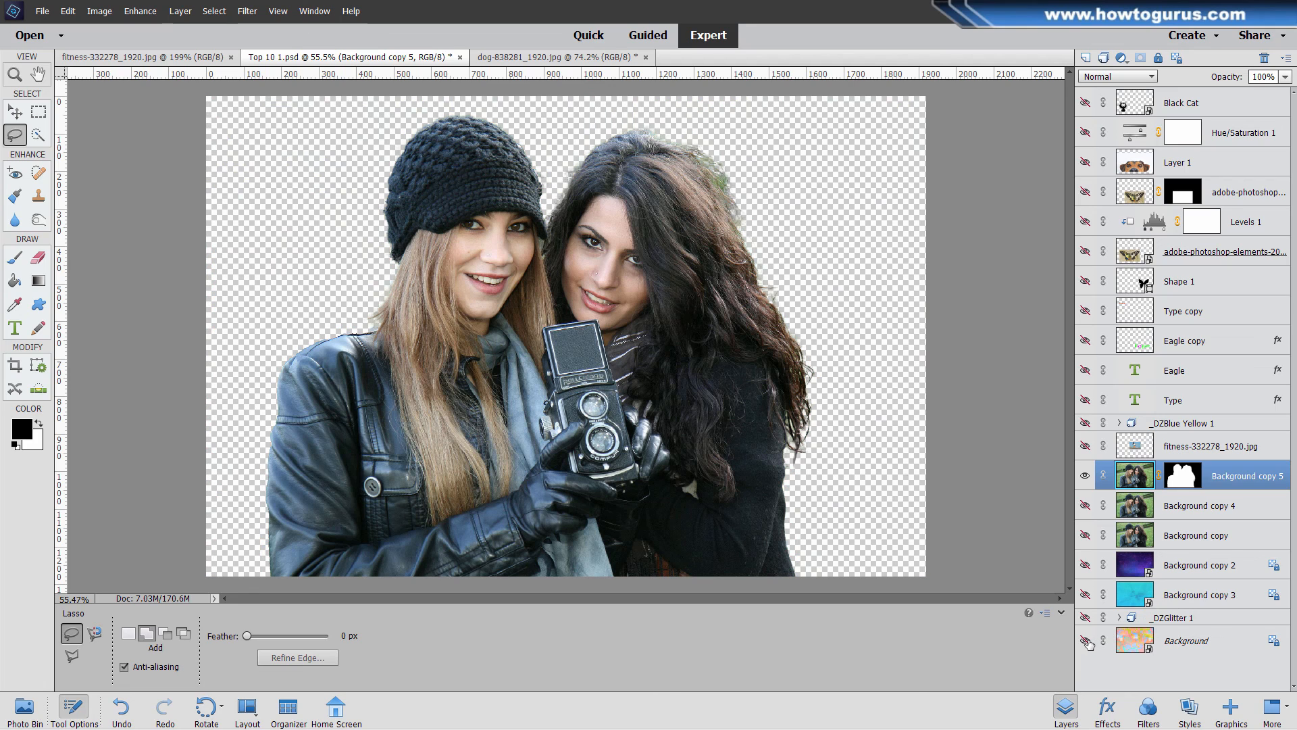
{"action": "left_click", "coordinate": [1085, 641]}
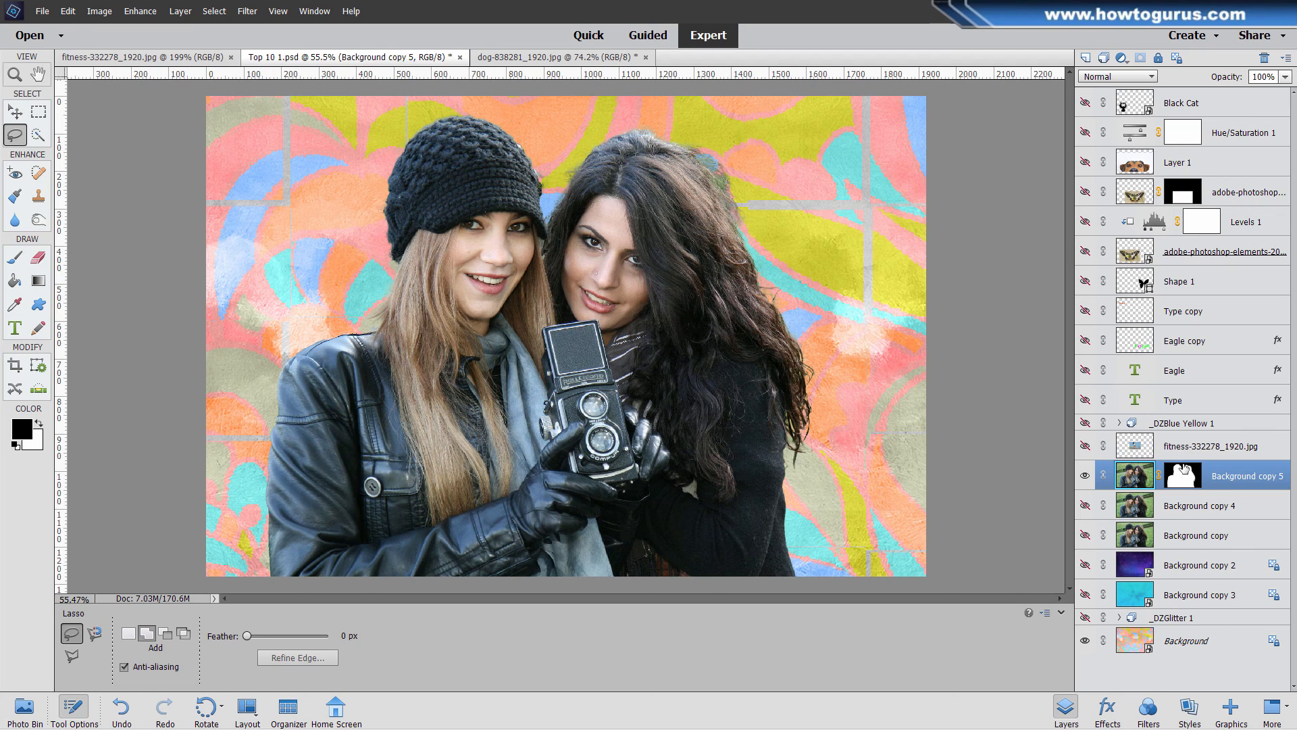
Step: Target the layer mask of the cutout layer and choose the Burn tool for retouching its edges
{"action": "left_click", "coordinate": [1183, 471]}
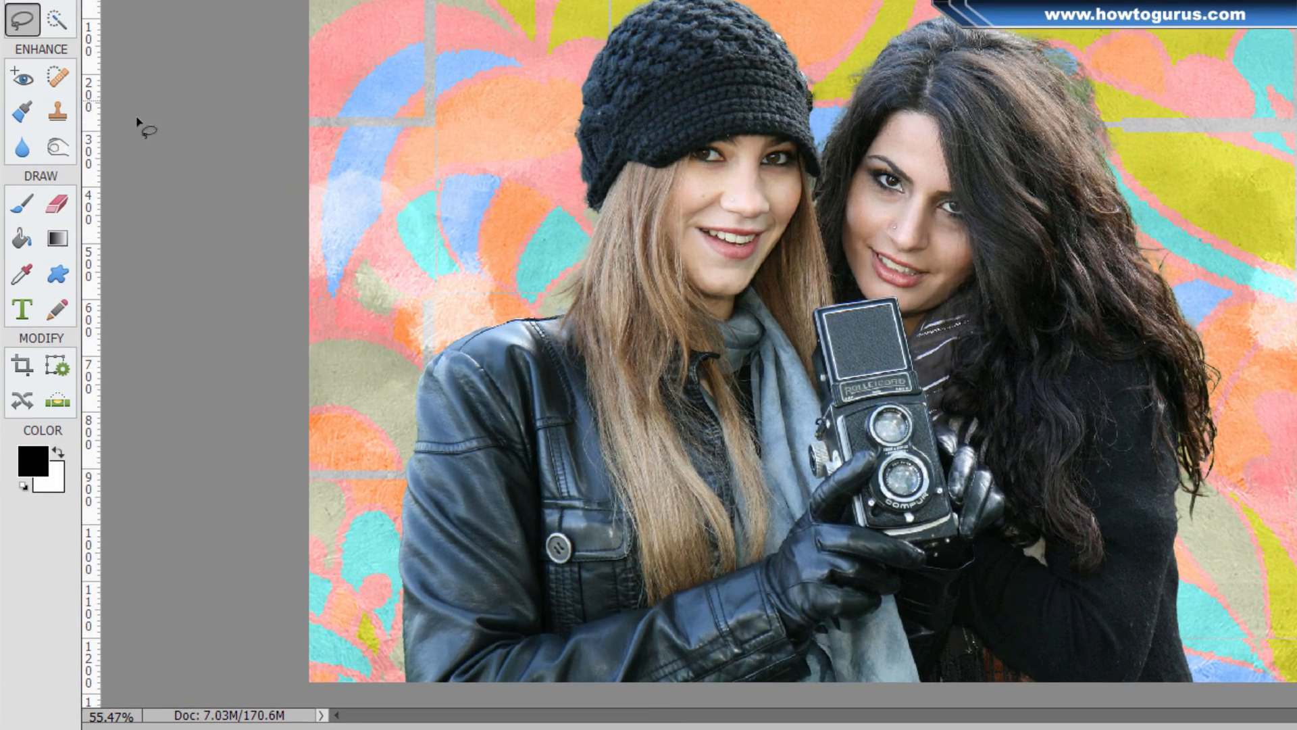
{"action": "left_click", "coordinate": [59, 147]}
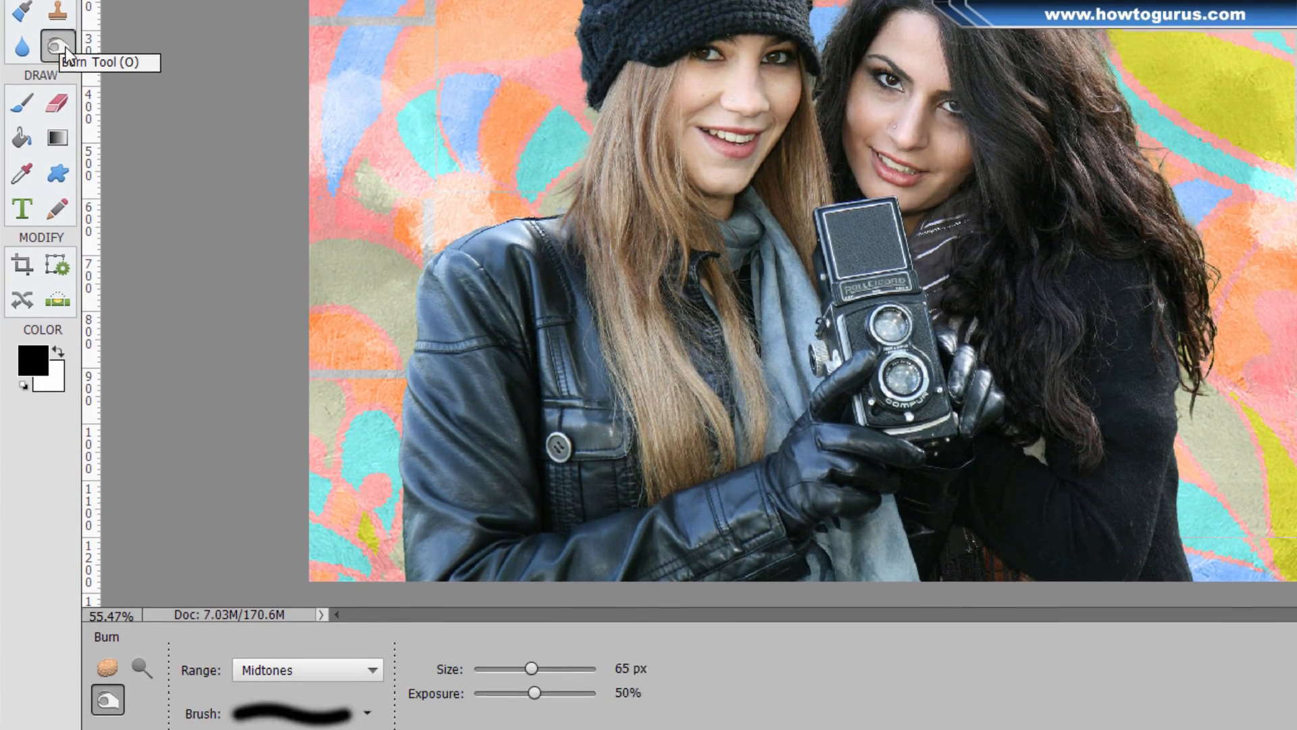